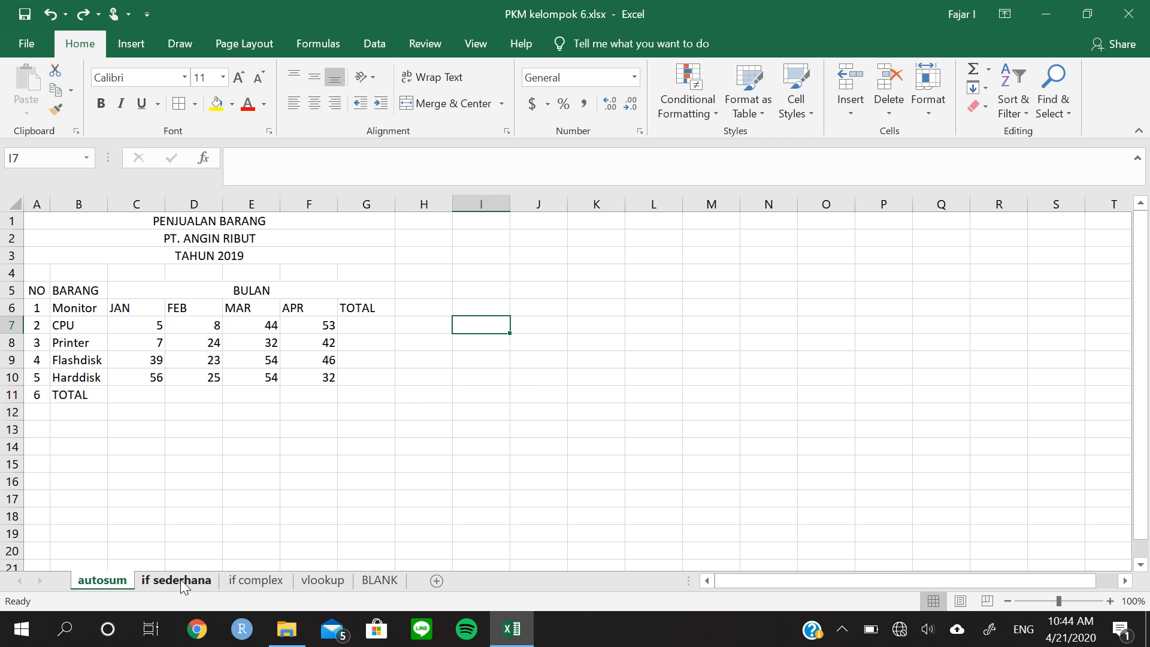
# Review the AutoSum function list and the if sederhana, if complex and vlookup sheets, ending back on the autosum sheet
pyautogui.click(991, 71)
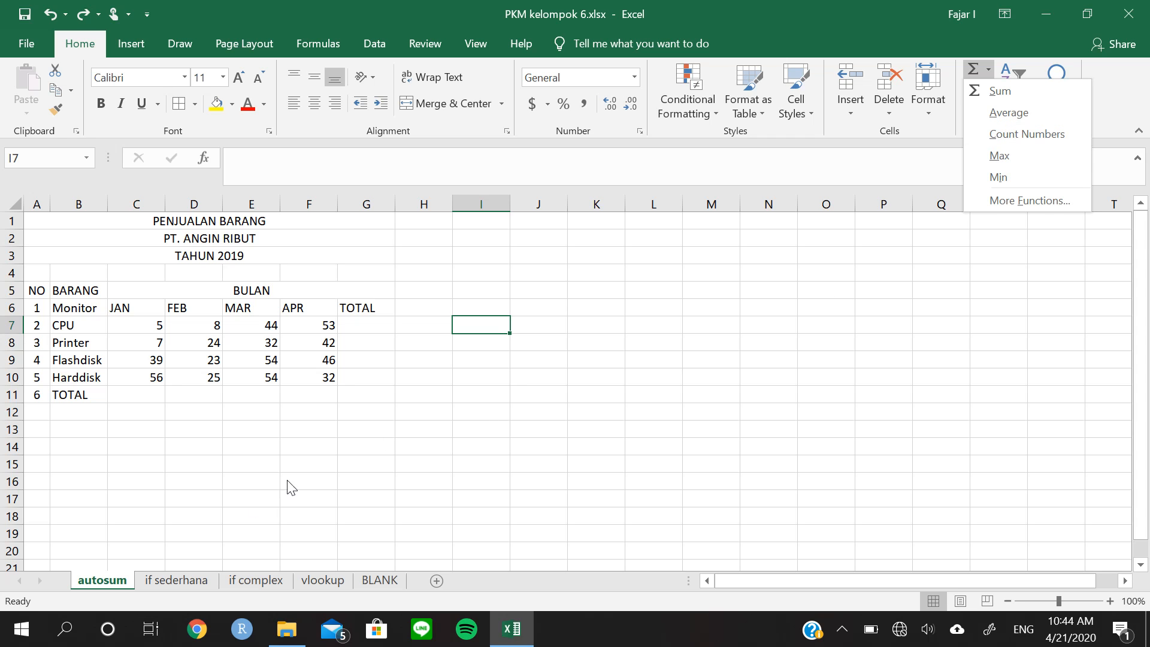
pyautogui.click(312, 486)
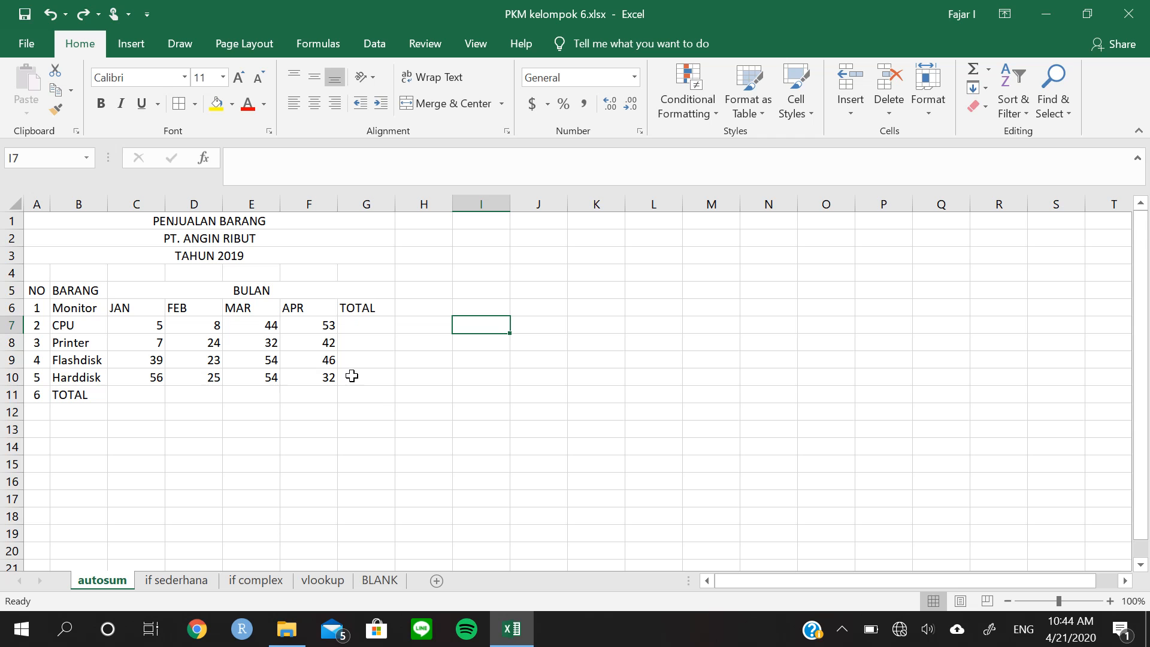
pyautogui.click(183, 580)
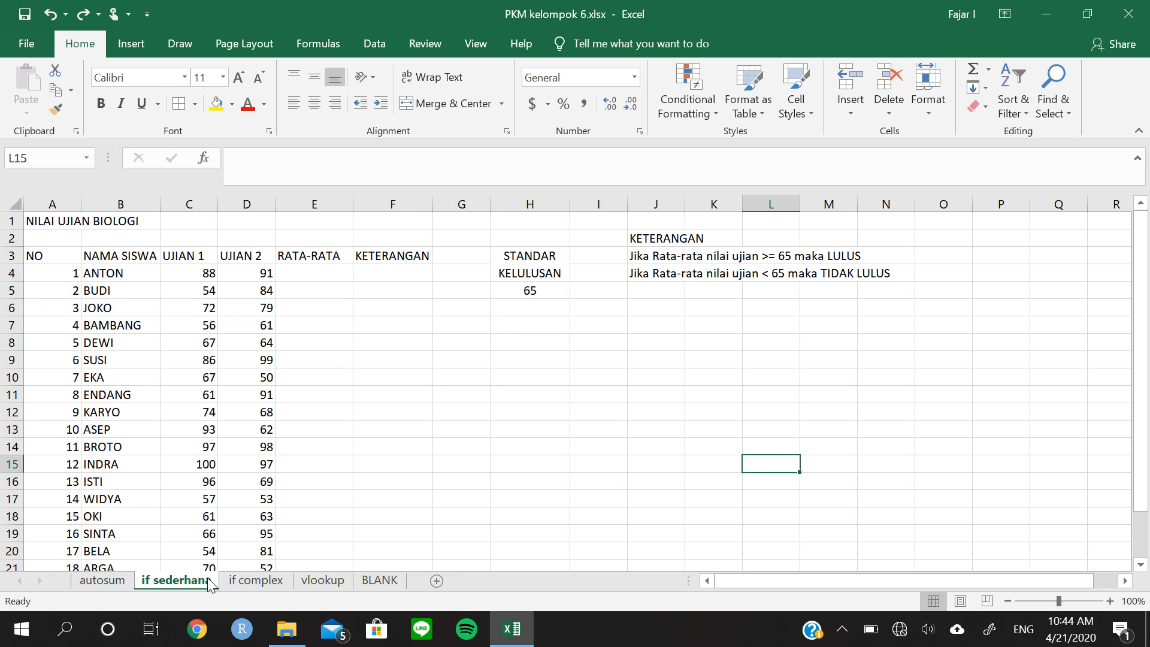
pyautogui.click(243, 582)
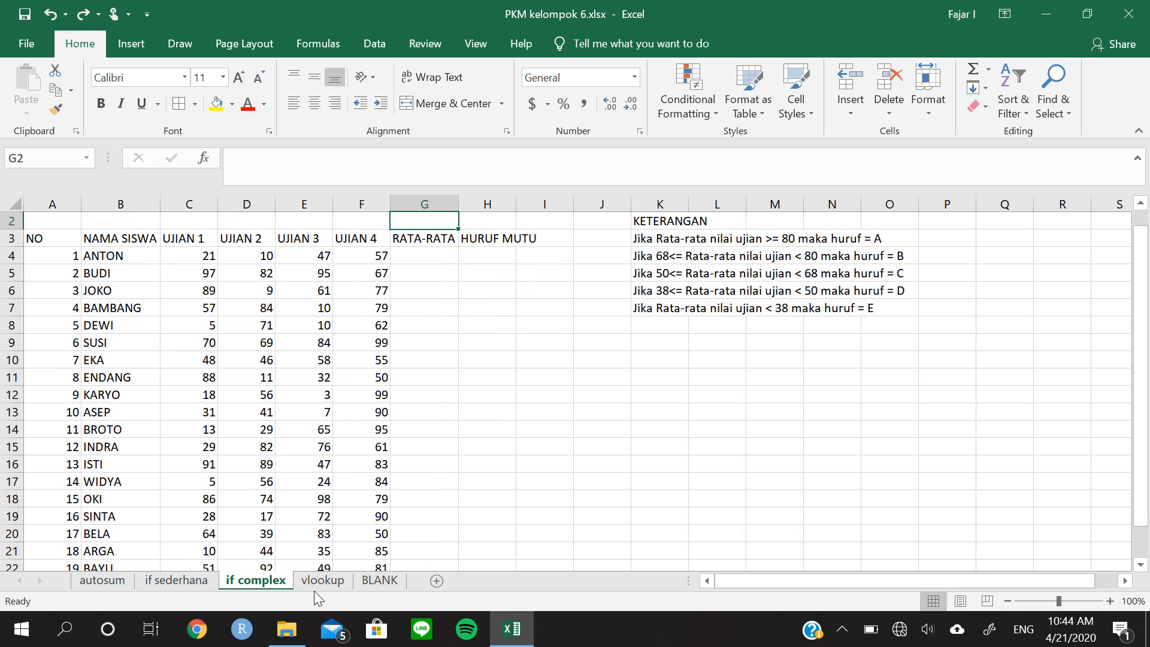
pyautogui.click(322, 584)
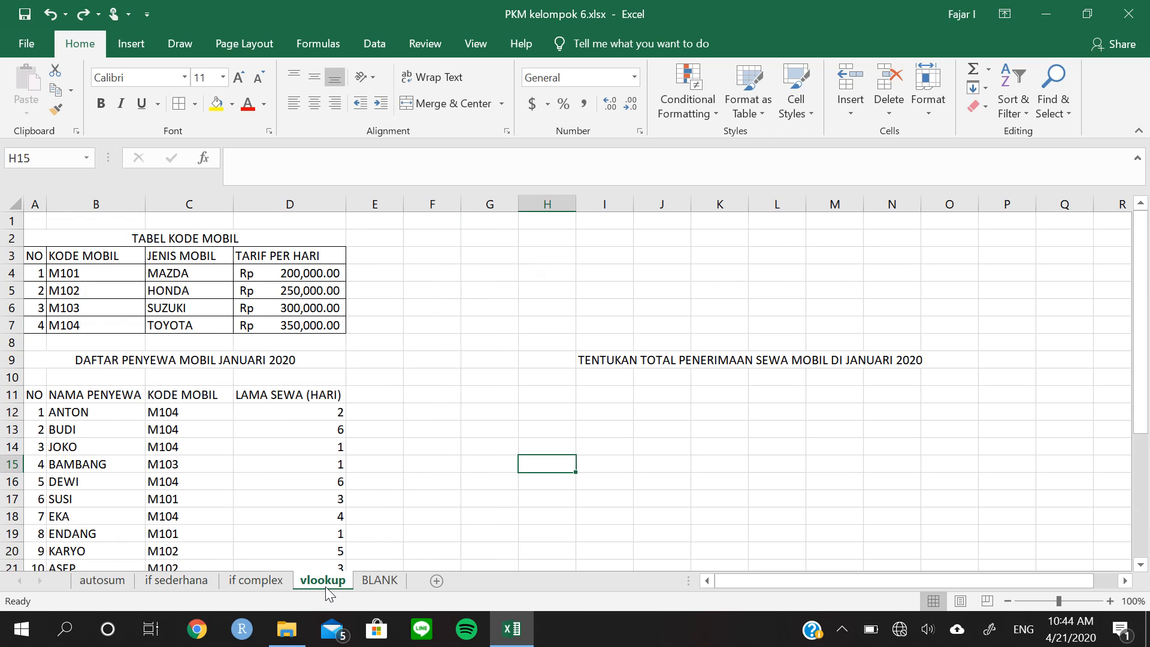
pyautogui.click(103, 581)
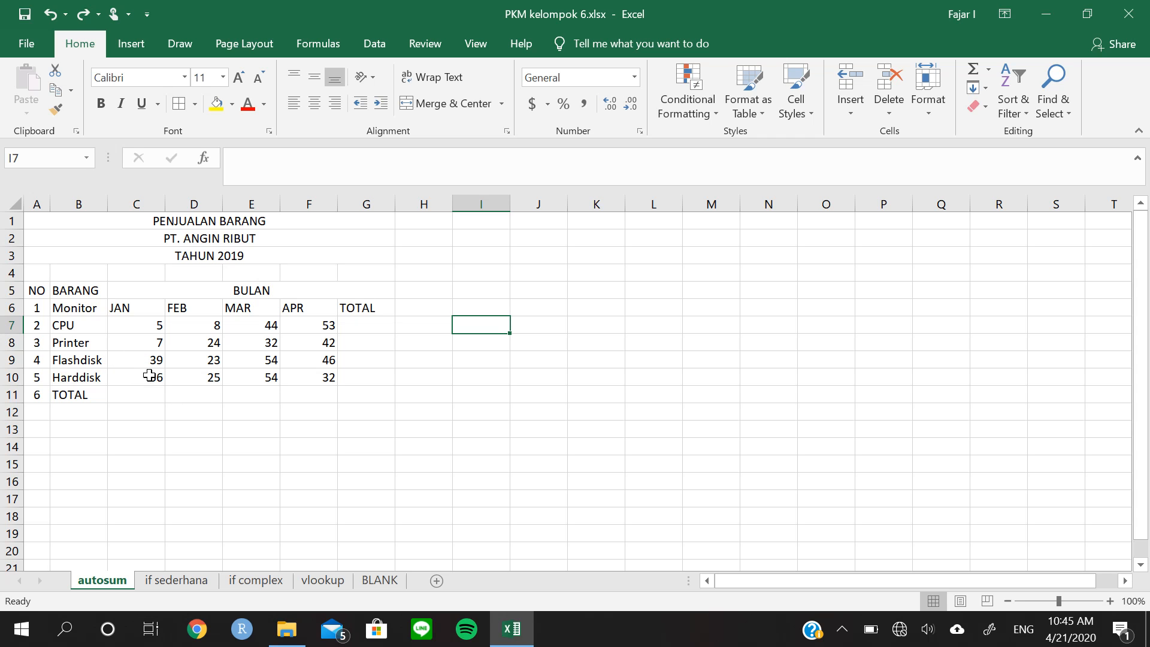
# Total the CPU row's January to April sales by entering =sum(C7:F7) in cell G7
pyautogui.click(355, 329)
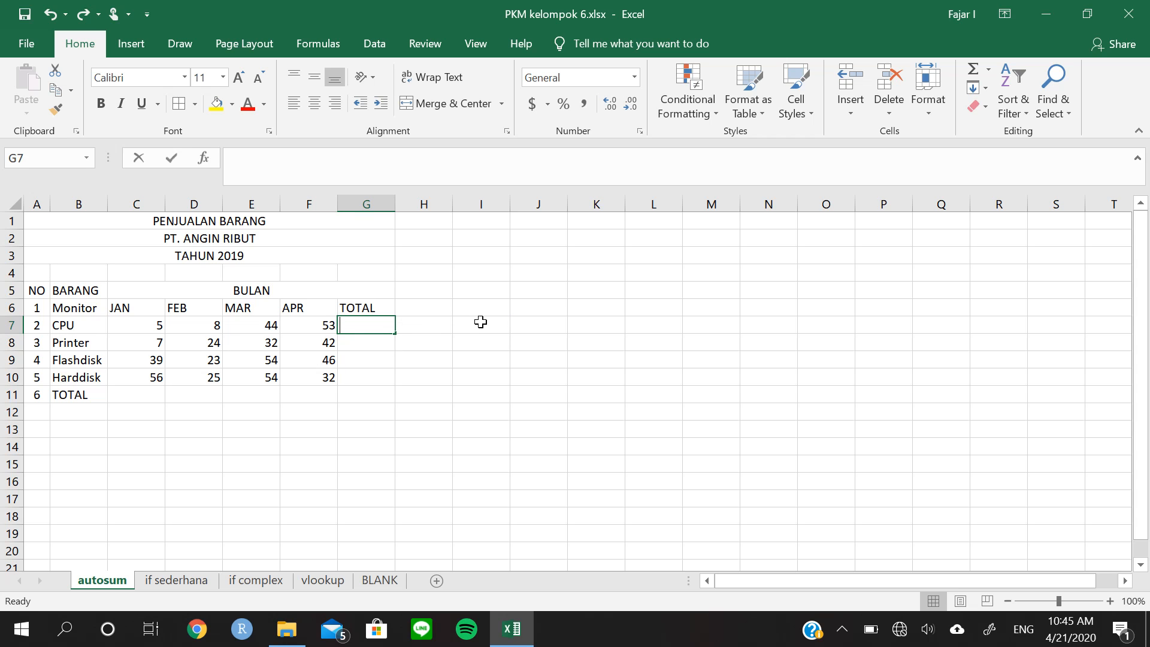
pyautogui.write('=sum')
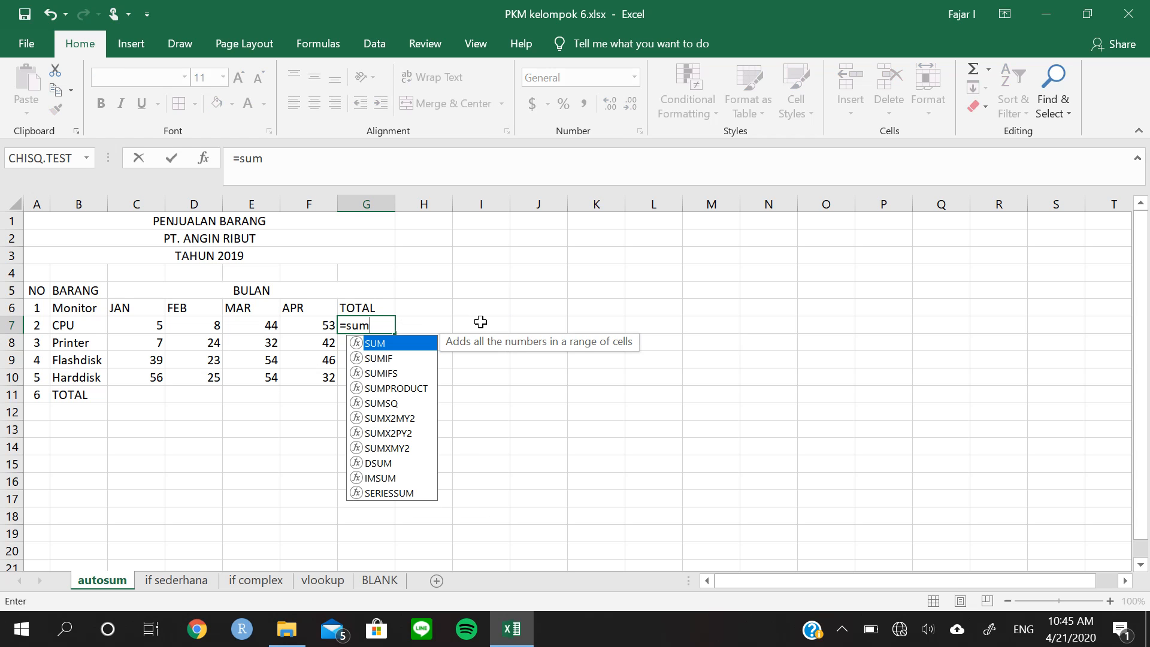
pyautogui.write('(')
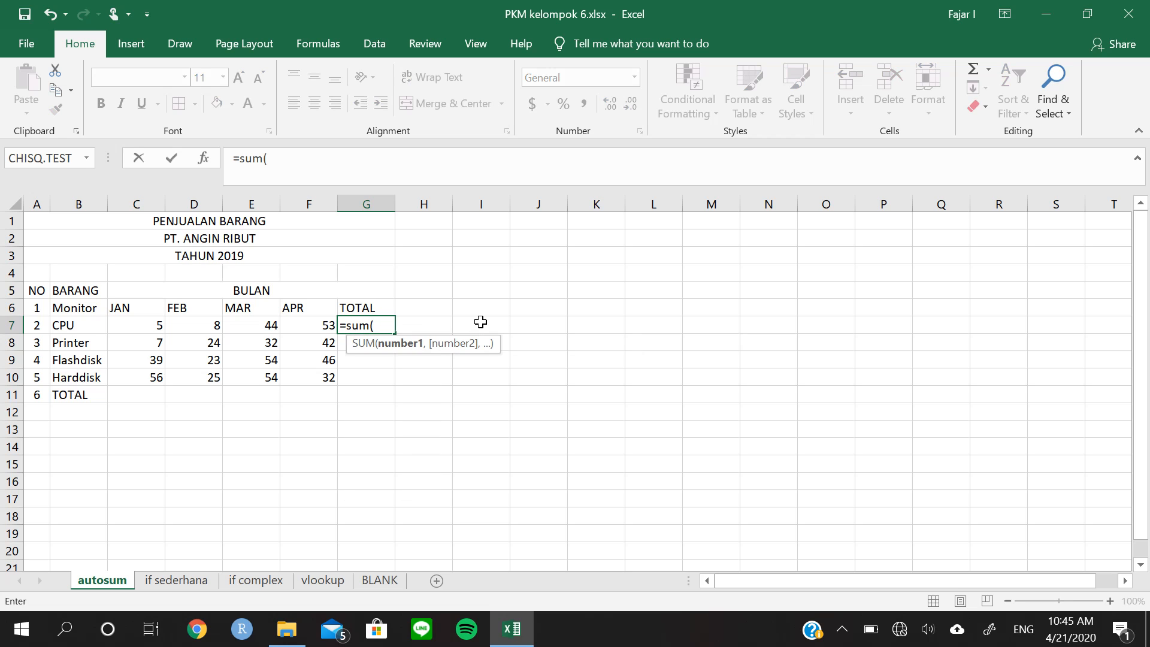
pyautogui.press('Left')
pyautogui.press('Left')
pyautogui.press('Left')
pyautogui.press('Left')
pyautogui.hotkey('shift', 'Right')
pyautogui.hotkey('shift', 'Right')
pyautogui.hotkey('shift', 'Right')
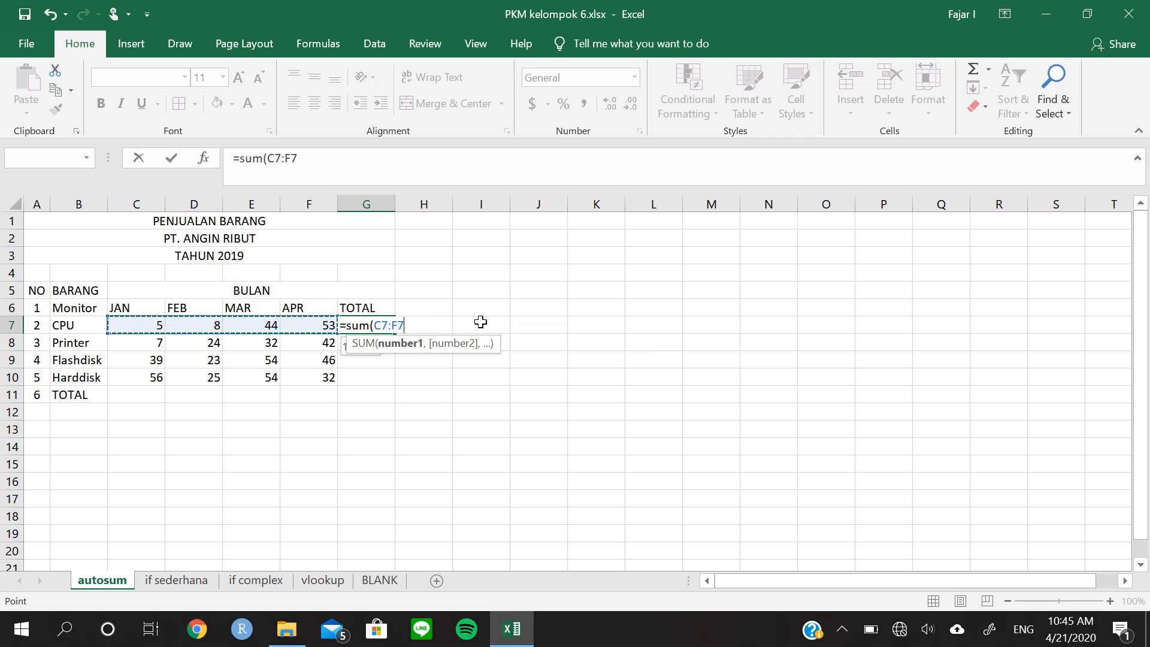
pyautogui.write(')')
pyautogui.press('Return')
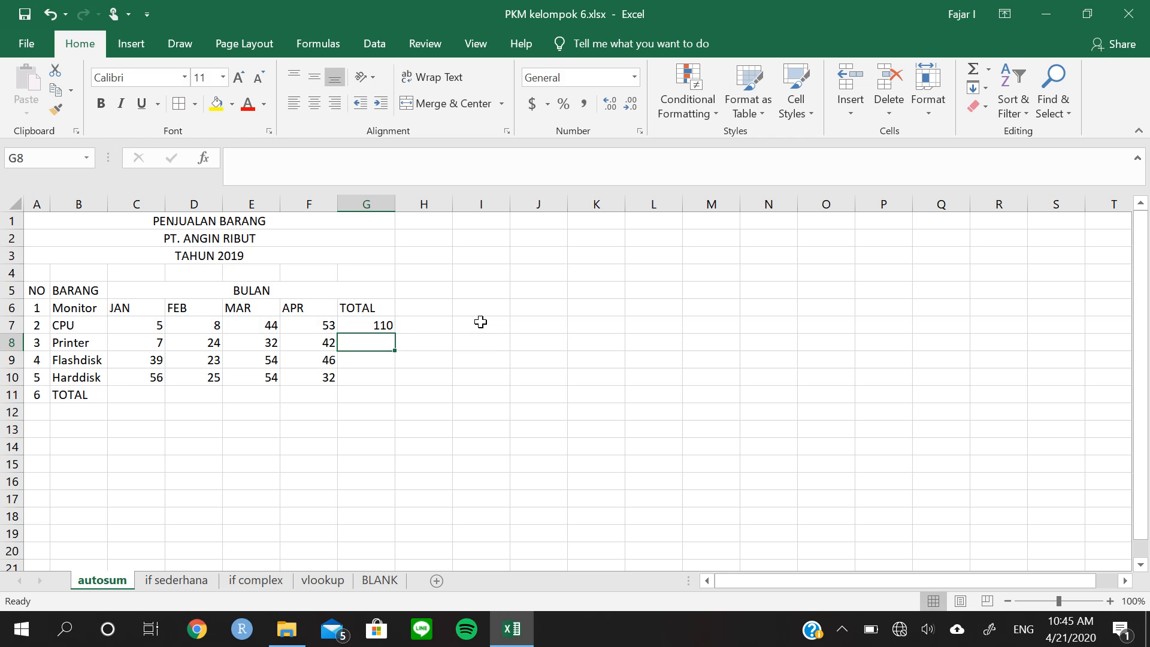
# Clear the formula from cell G7 and look over the available AutoSum functions
pyautogui.press('Up')
pyautogui.press('Delete')
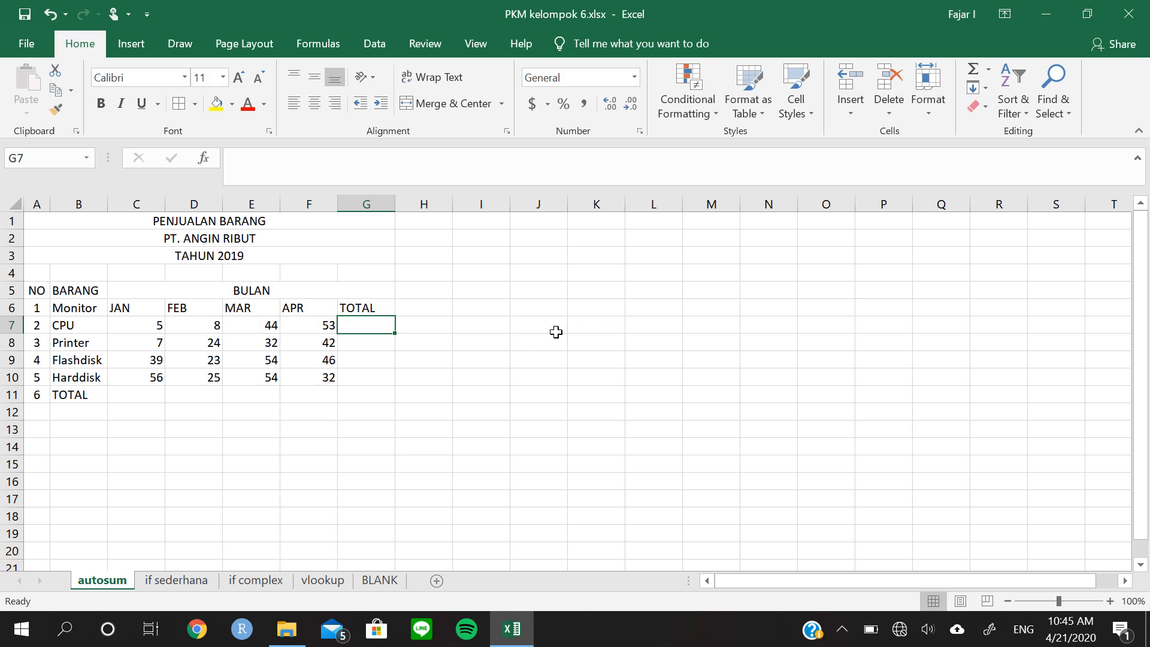
pyautogui.click(989, 74)
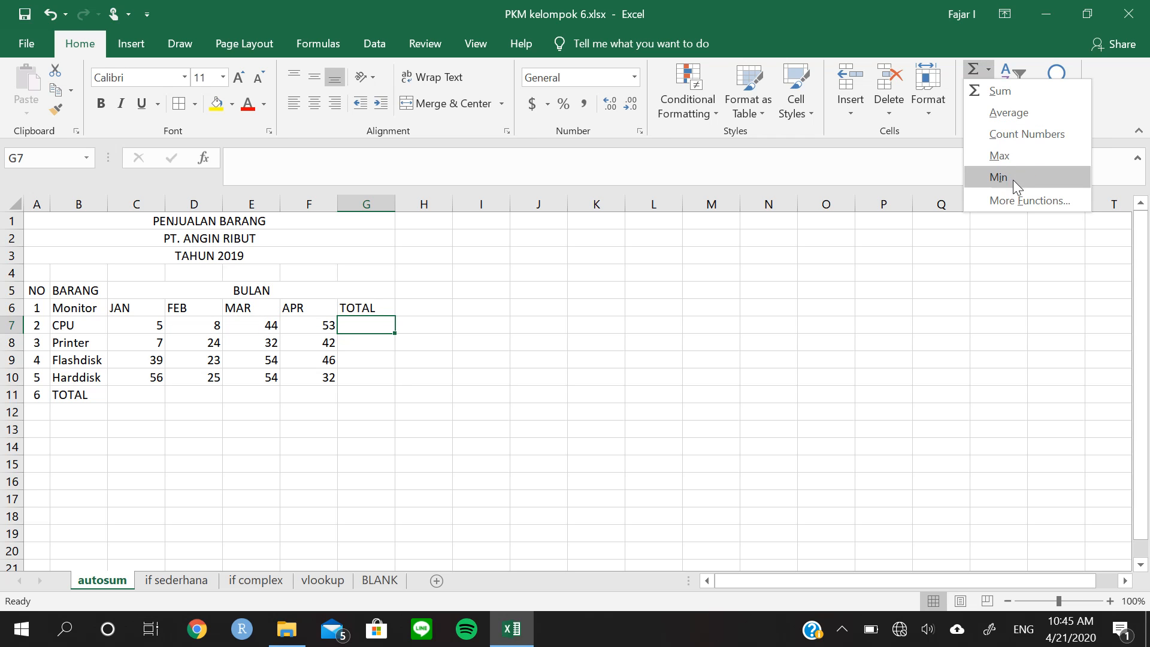
pyautogui.click(536, 377)
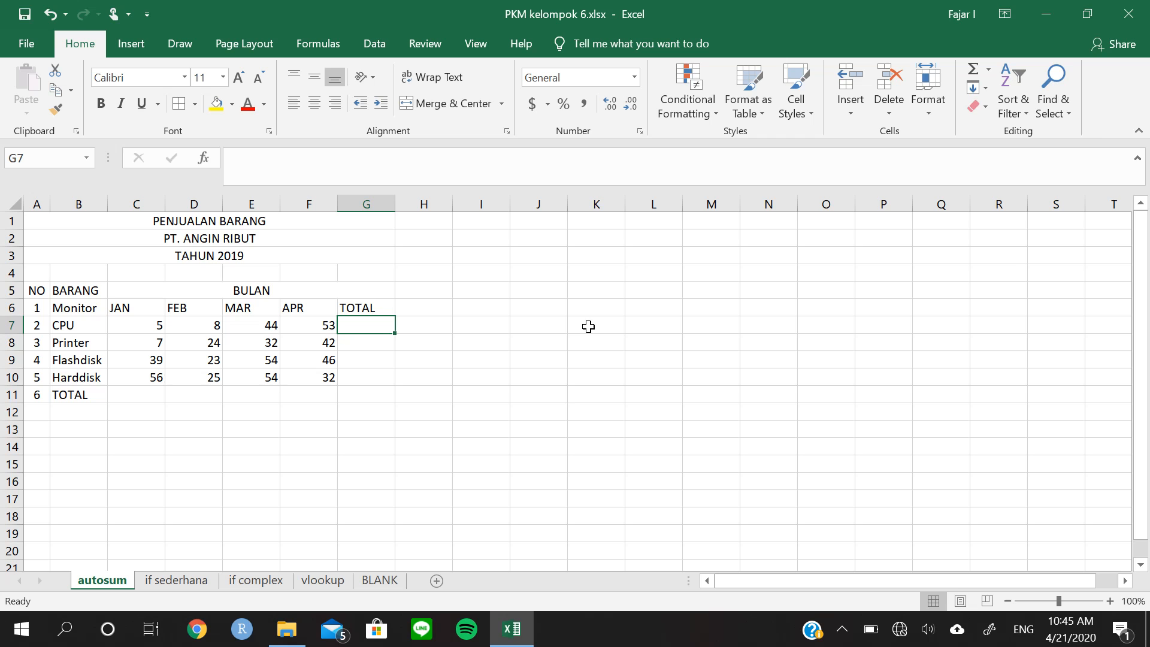
pyautogui.moveTo(72, 326); pyautogui.dragTo(321, 324)
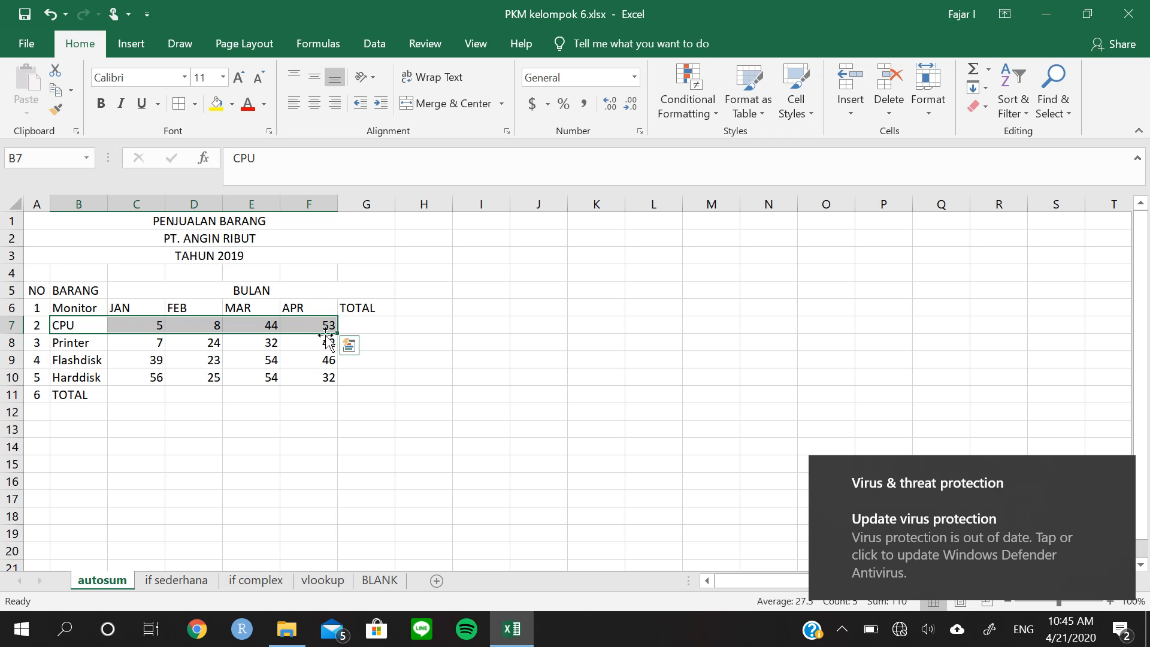
pyautogui.click(214, 376)
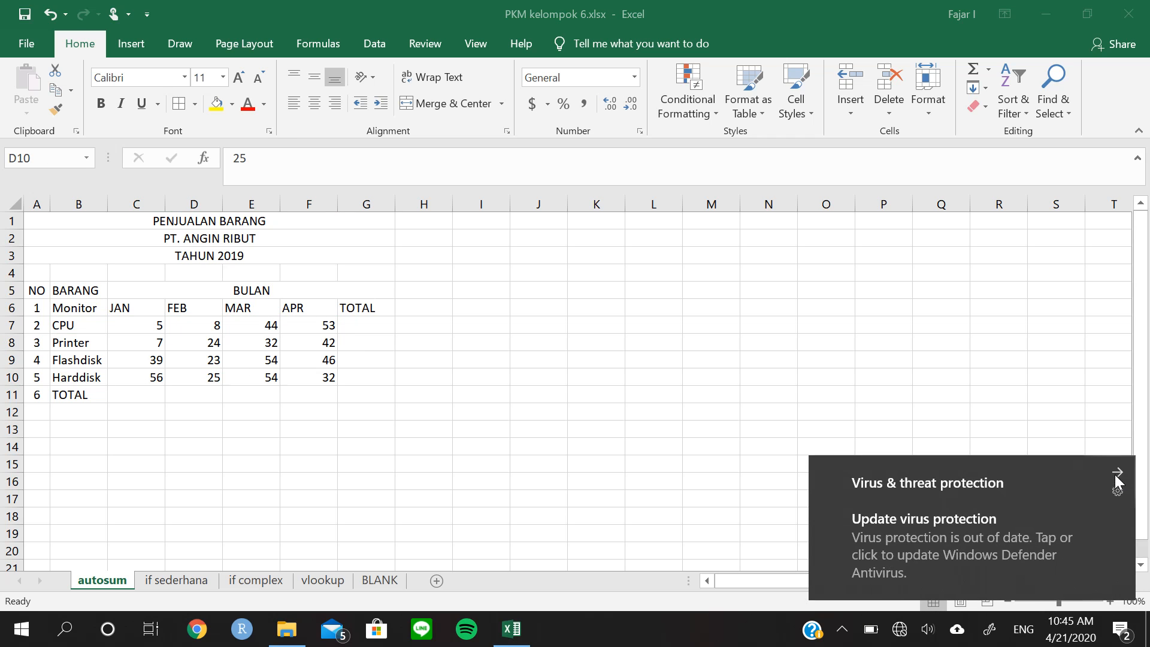
pyautogui.click(1119, 481)
pyautogui.moveTo(137, 306); pyautogui.dragTo(138, 375)
pyautogui.click(279, 382)
pyautogui.click(315, 395)
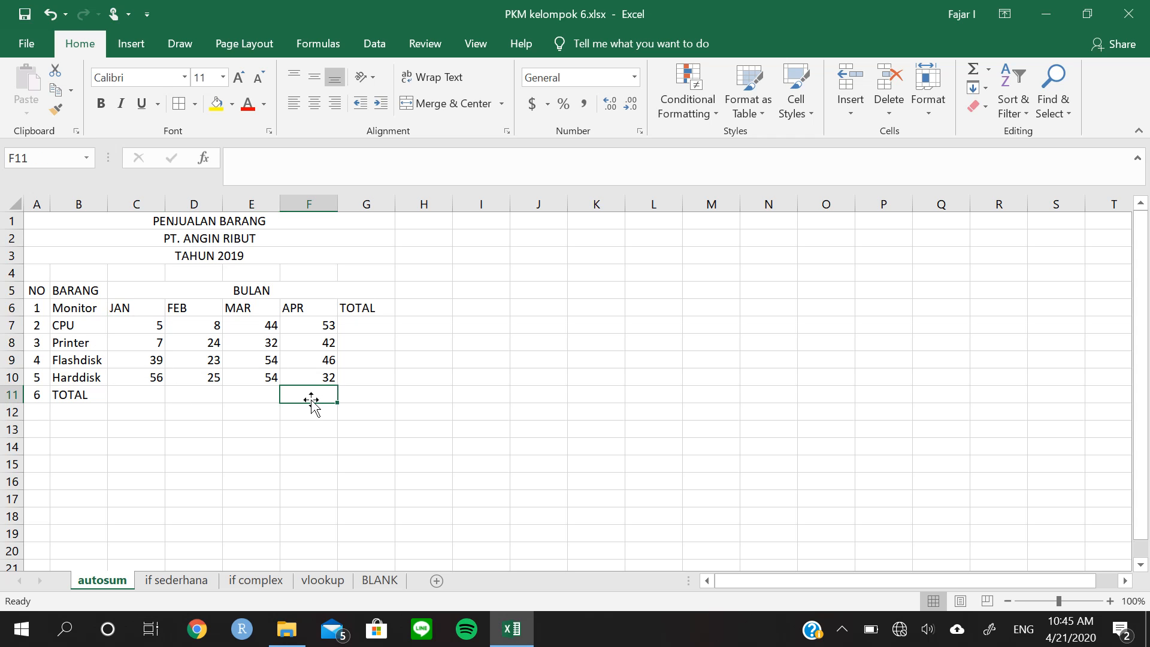
# Fill the TOTAL row C11:F11 and the TOTAL column G7:G11 with sums in one go using AutoSum
pyautogui.click(132, 396)
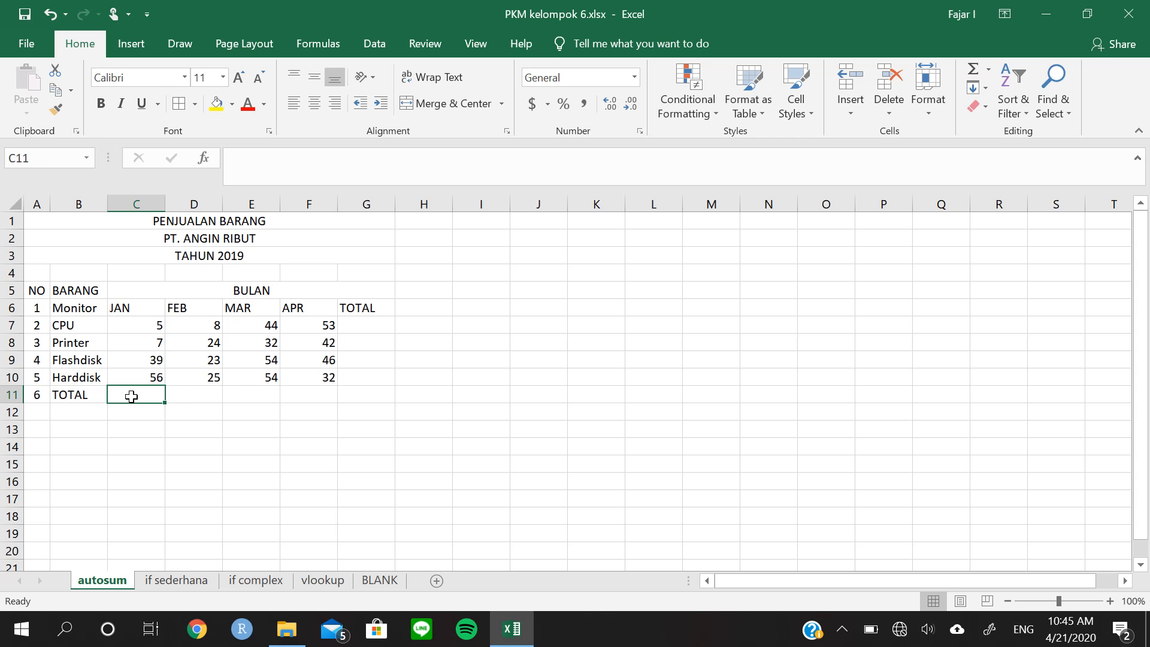
pyautogui.moveTo(188, 403); pyautogui.dragTo(314, 400)
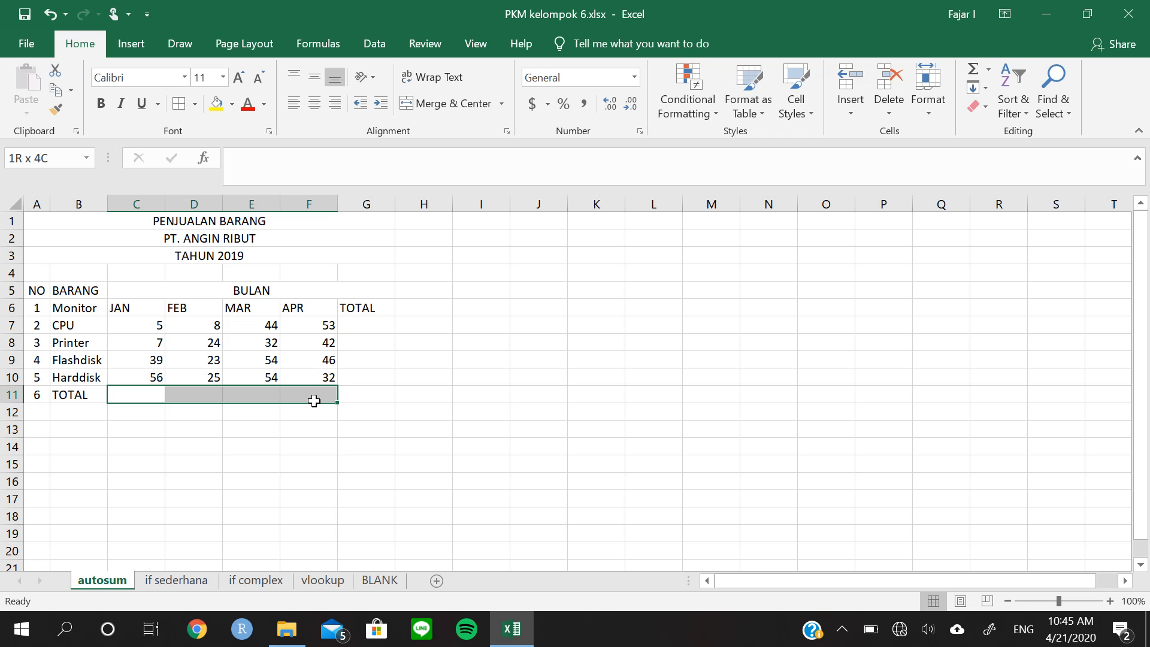
pyautogui.moveTo(314, 401); pyautogui.dragTo(367, 326)
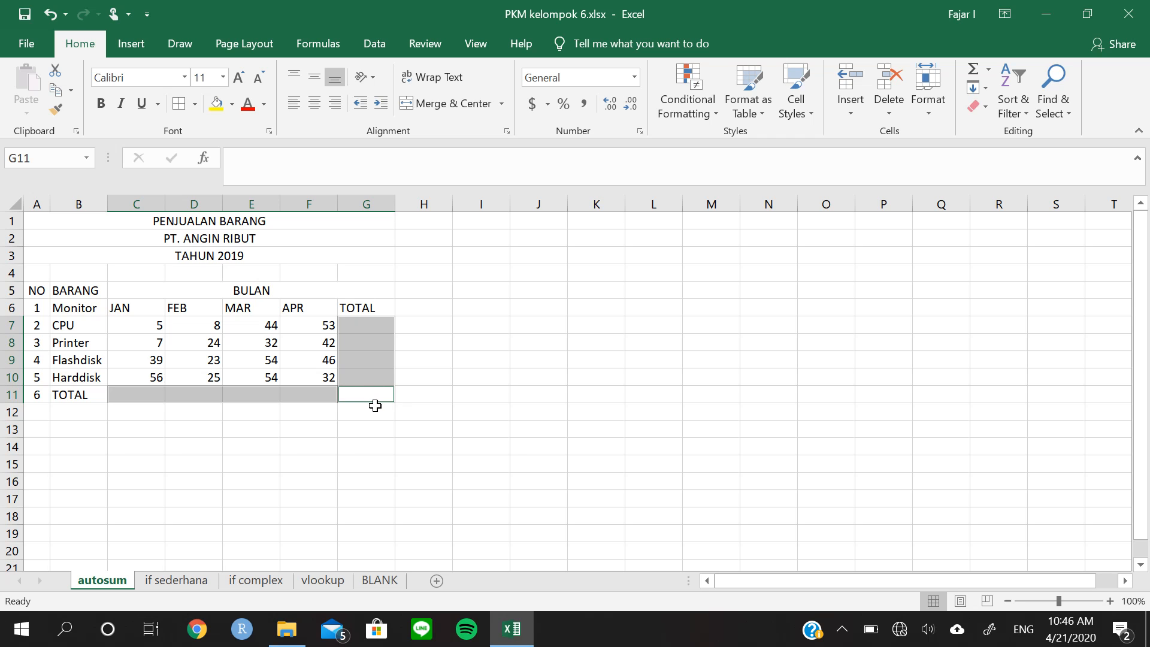
pyautogui.click(987, 70)
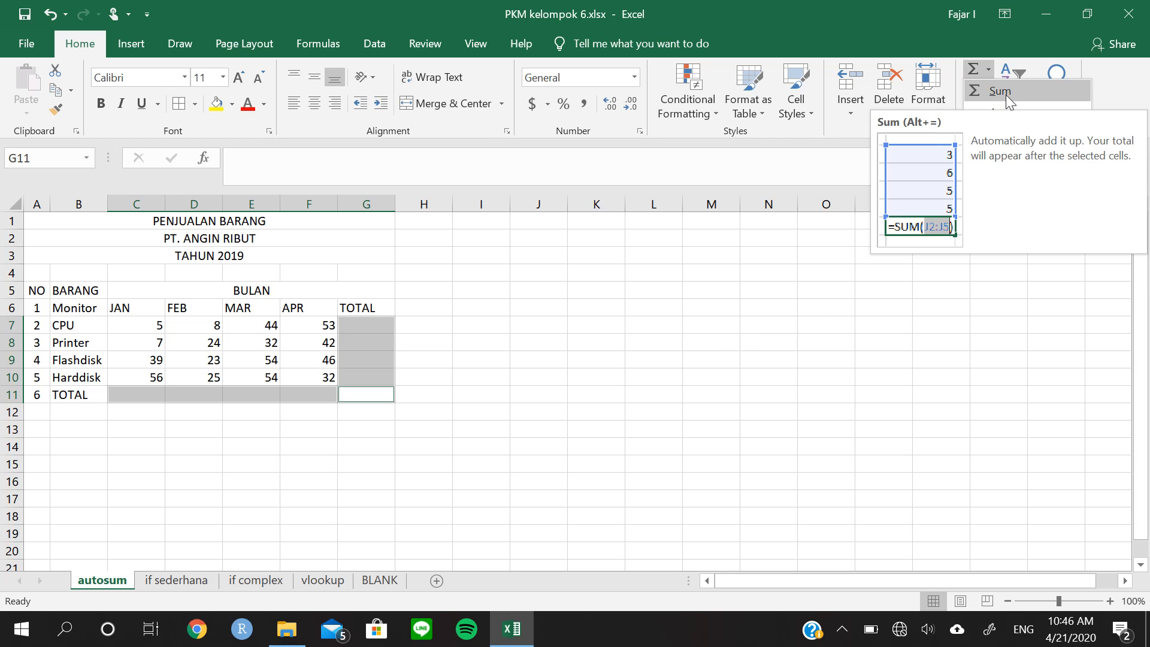
pyautogui.click(1005, 95)
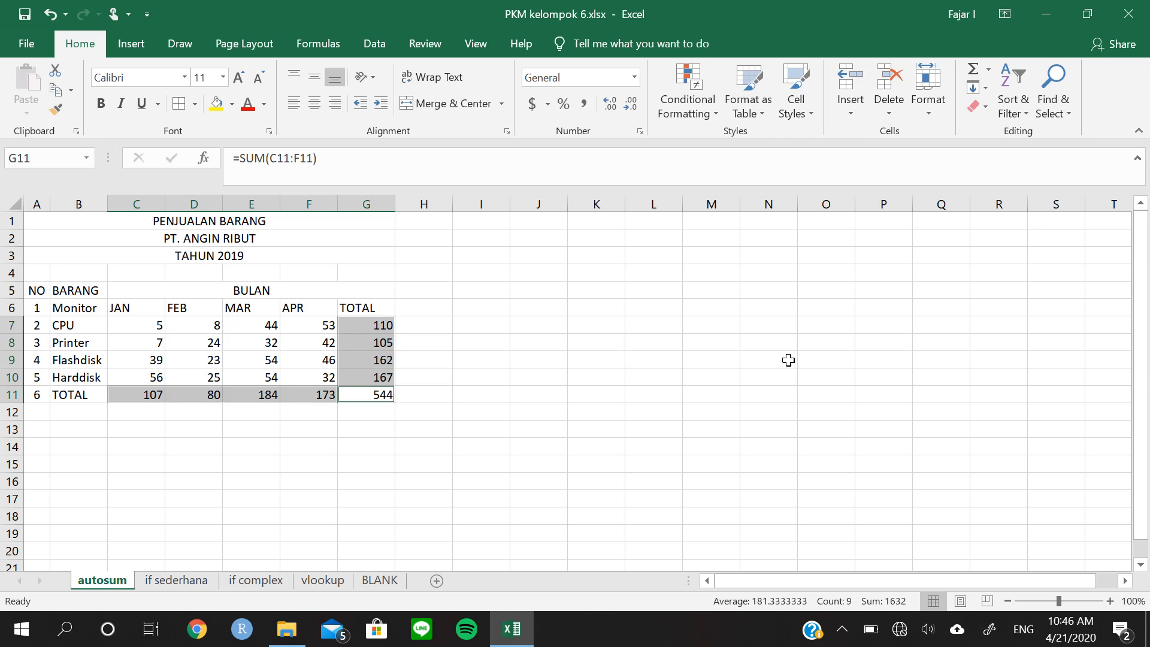
pyautogui.click(420, 362)
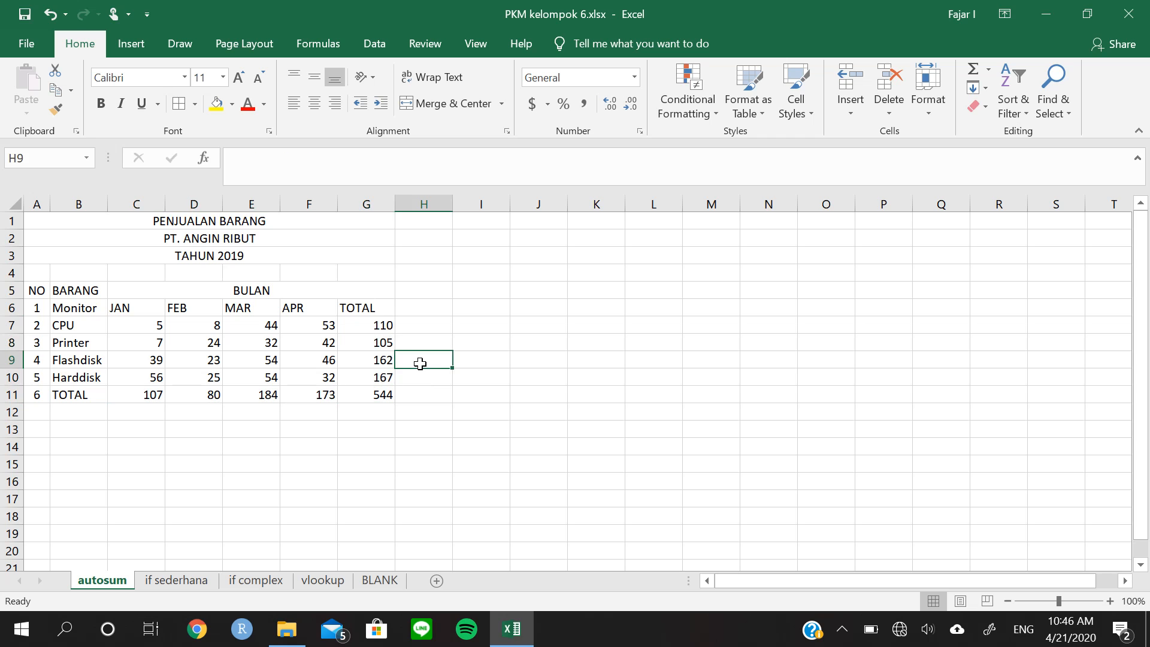
# Inspect the sum formulas behind the CPU total in G7 and the January total in C11, plus the other AutoSum functions
pyautogui.click(381, 324)
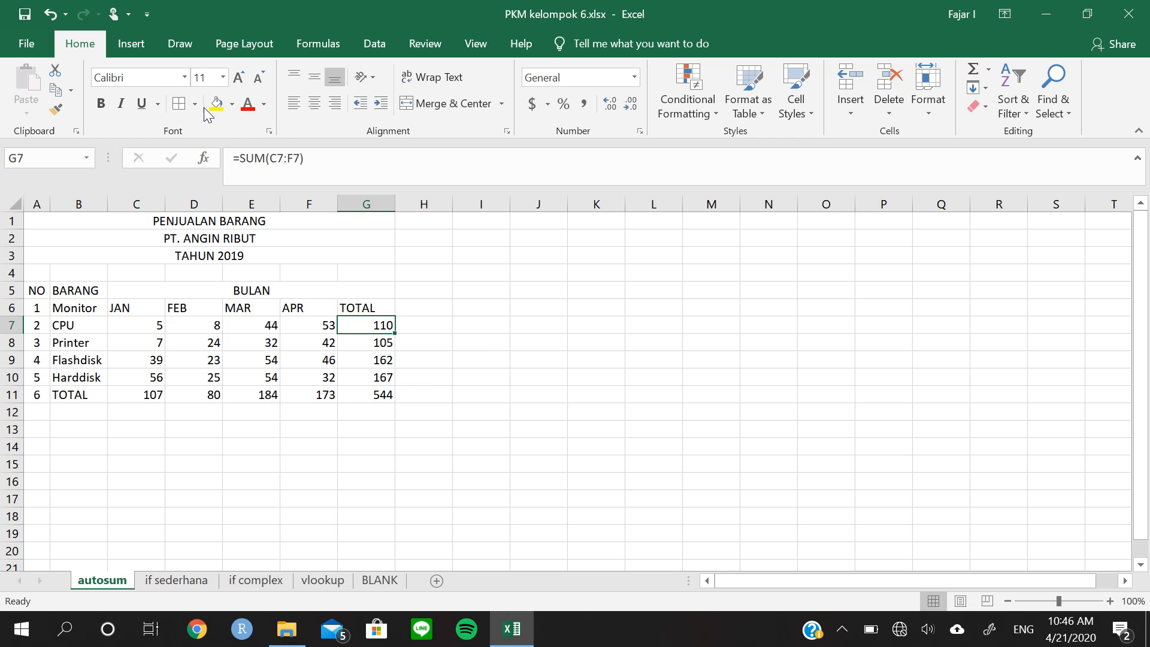
pyautogui.click(318, 160)
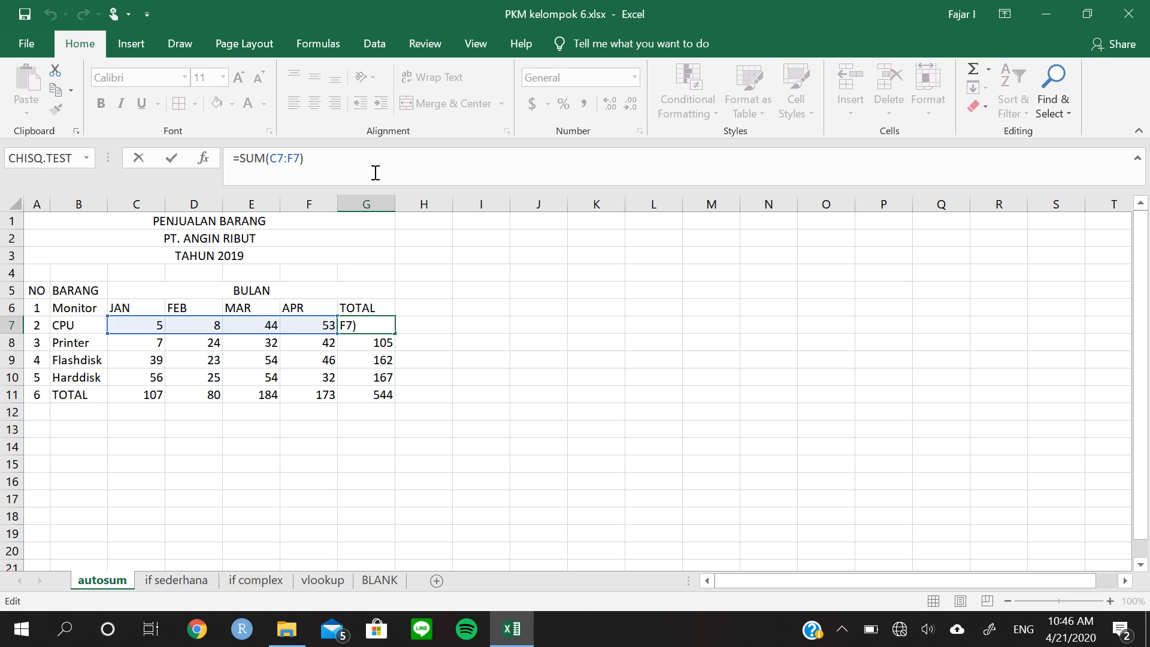
pyautogui.hotkey('ctrl', 'Return')
pyautogui.click(147, 395)
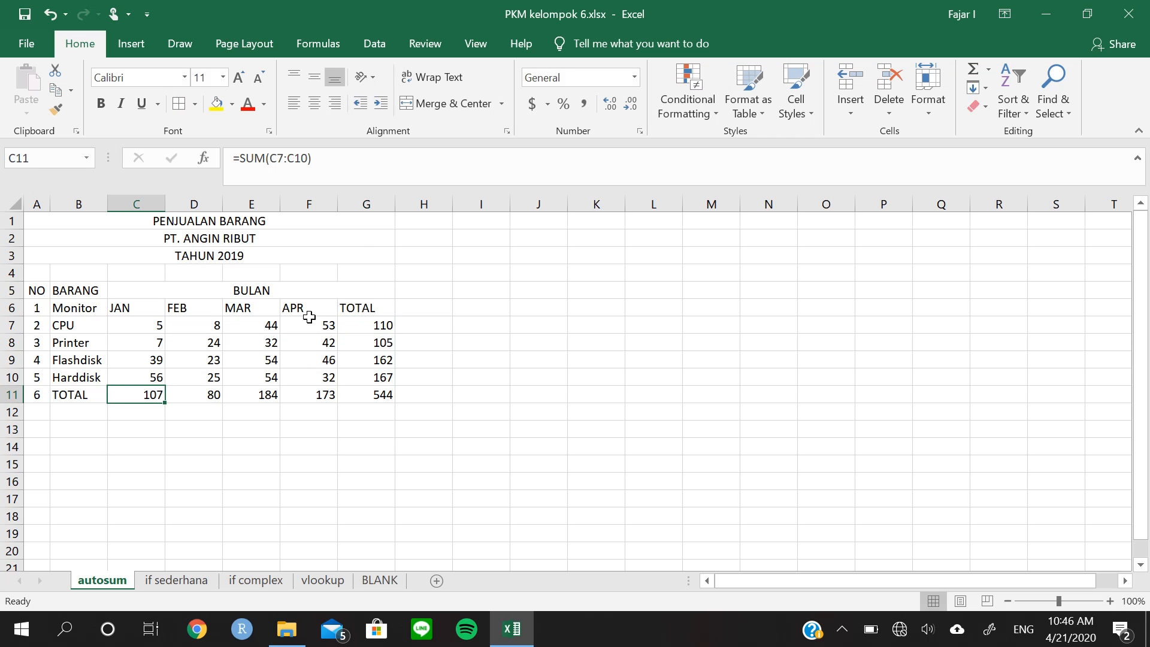
pyautogui.click(375, 177)
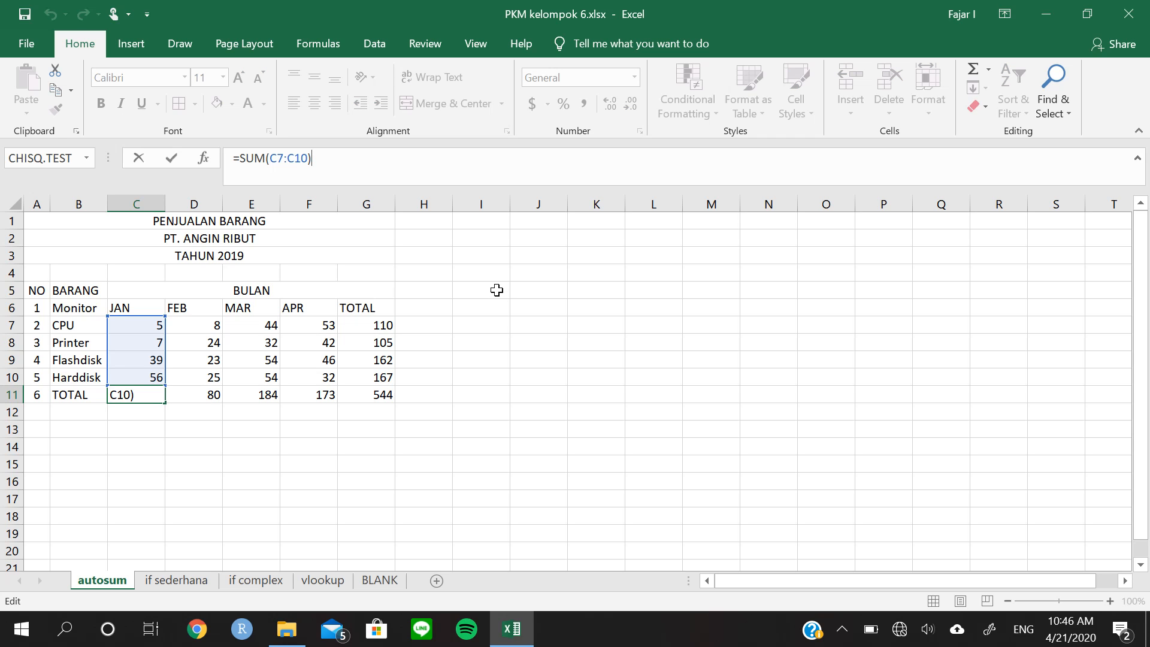
pyautogui.hotkey('ctrl', 'Return')
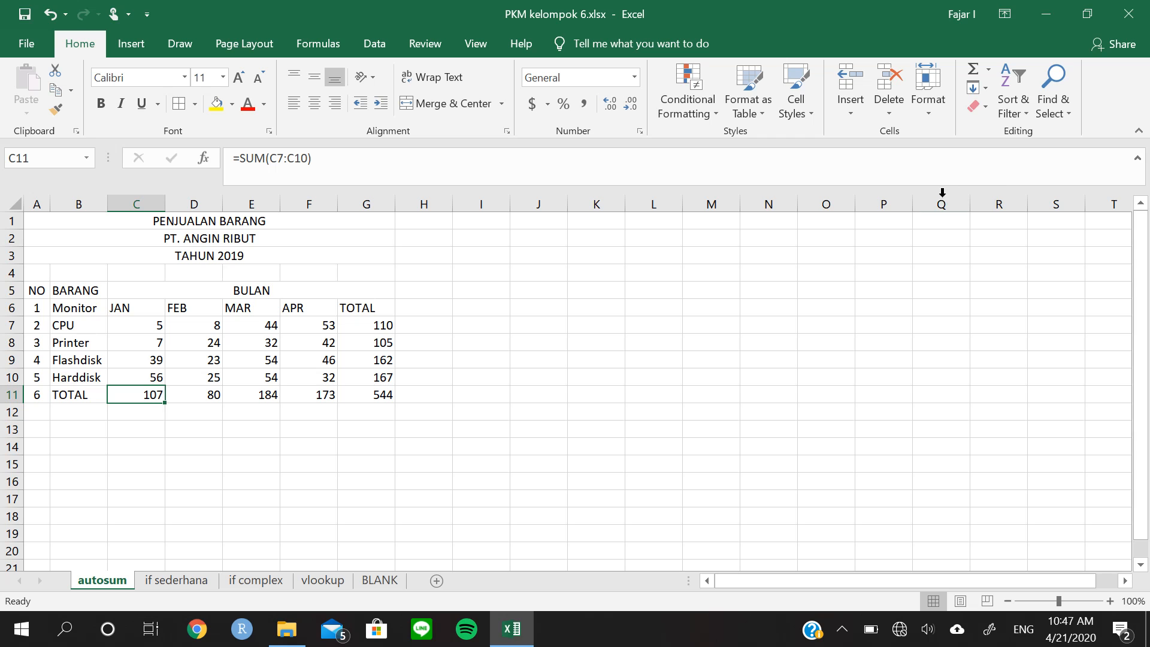
pyautogui.click(987, 69)
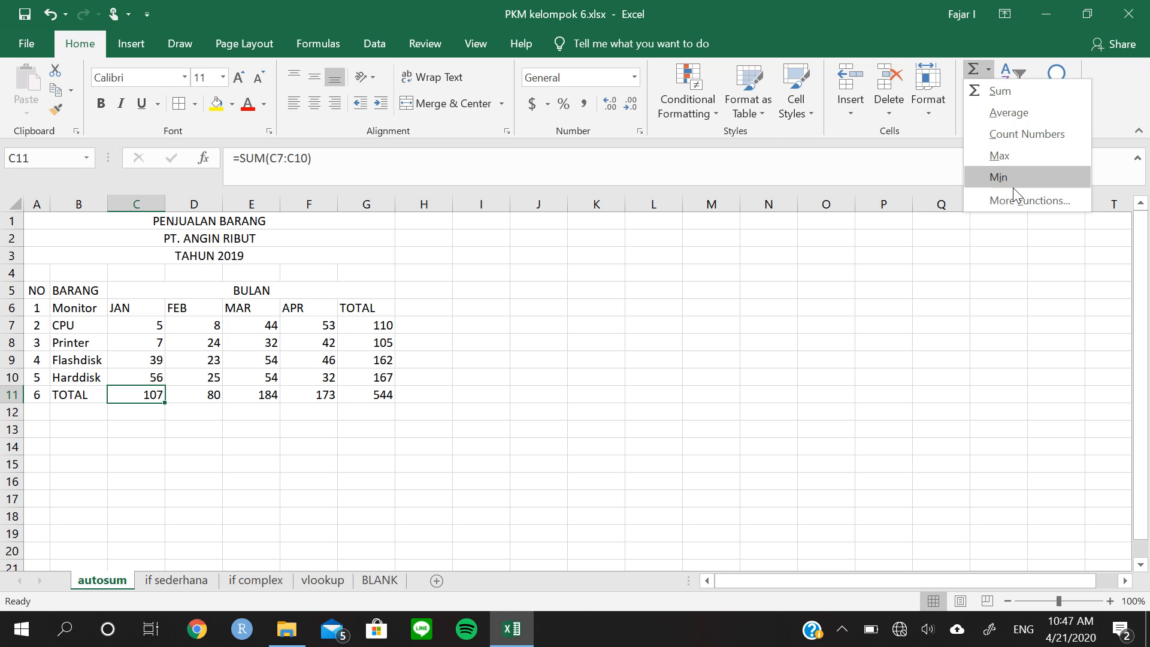
pyautogui.click(661, 289)
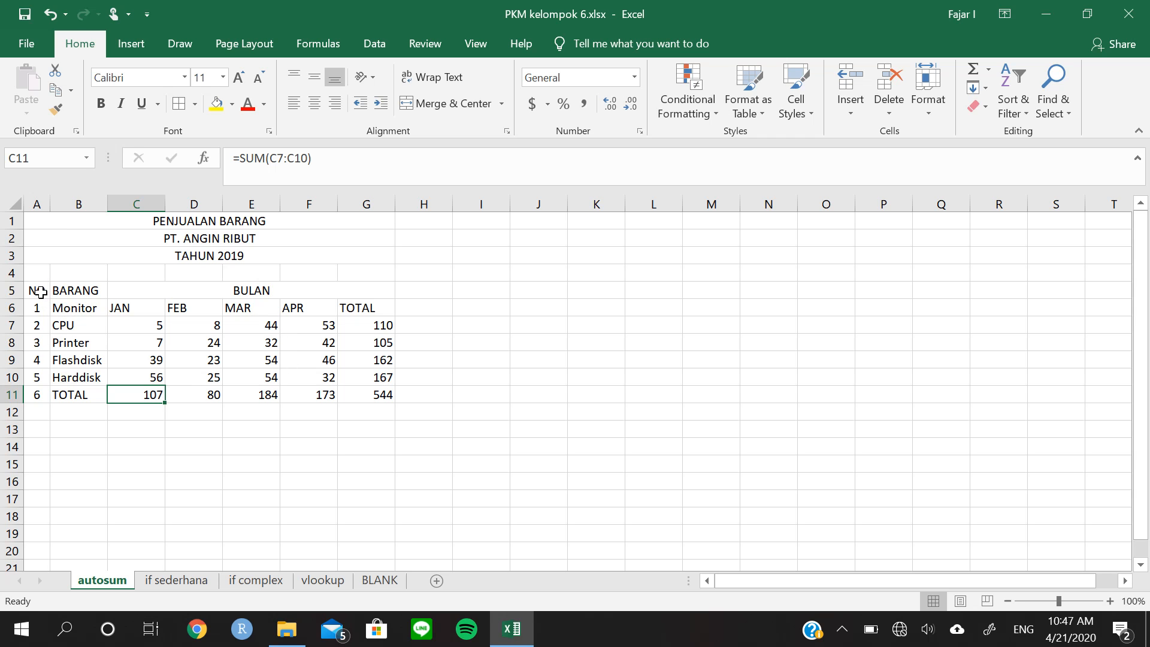
# Apply All Borders to the sales table in A5:G11
pyautogui.moveTo(39, 292); pyautogui.dragTo(359, 399)
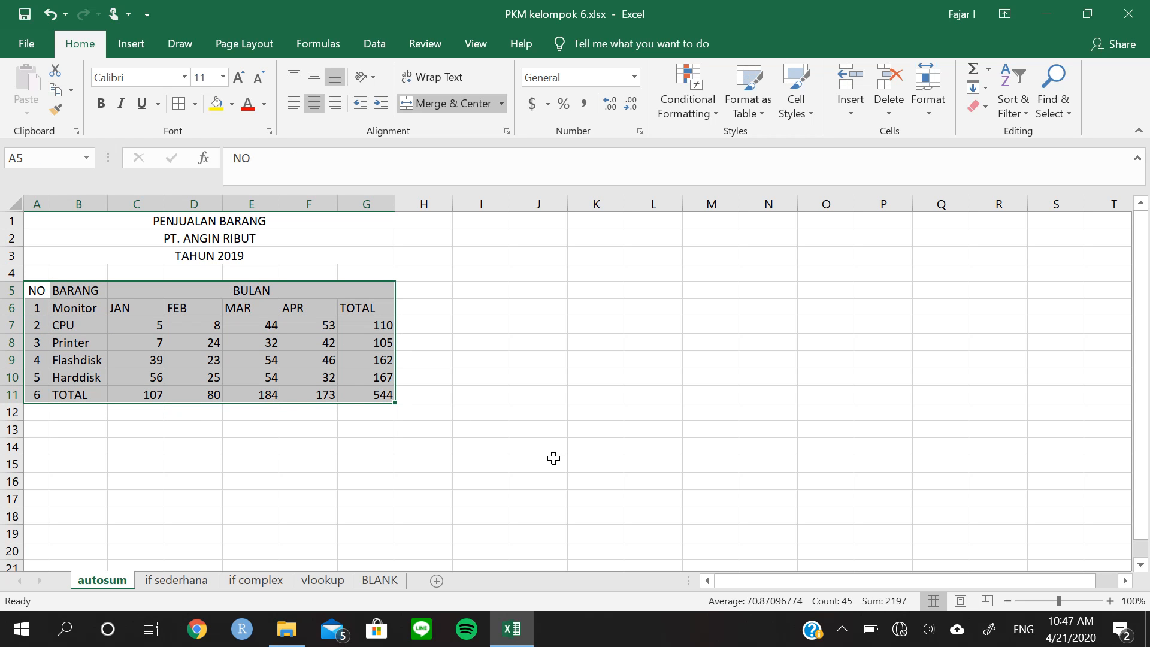
pyautogui.click(178, 103)
pyautogui.click(347, 327)
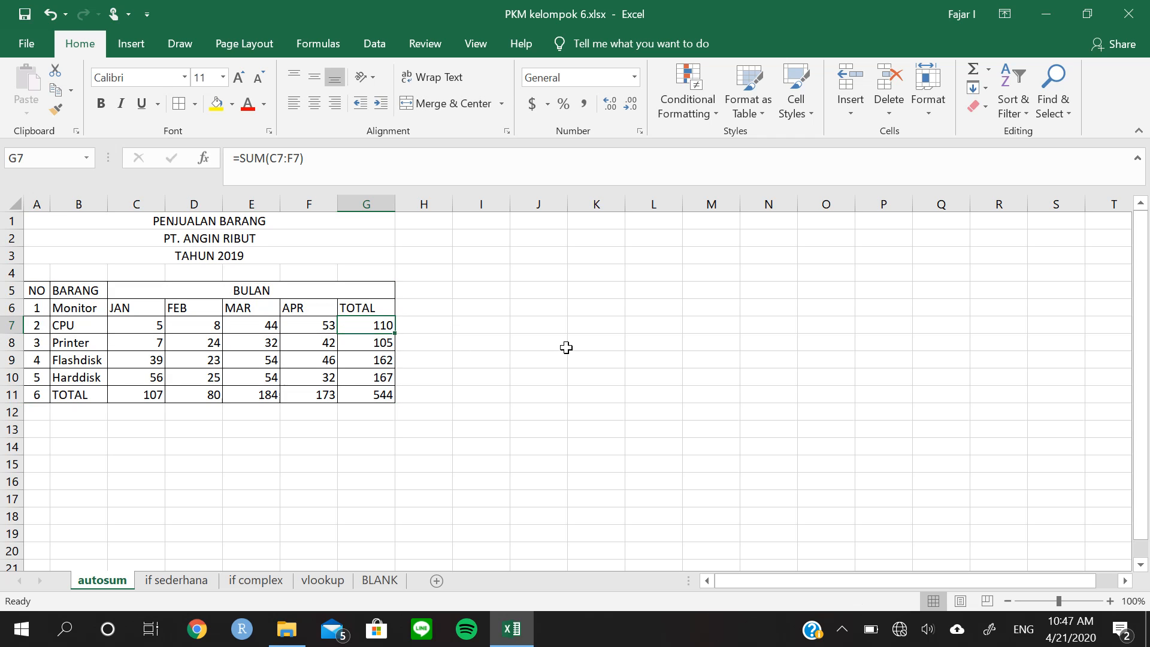
pyautogui.click(37, 290)
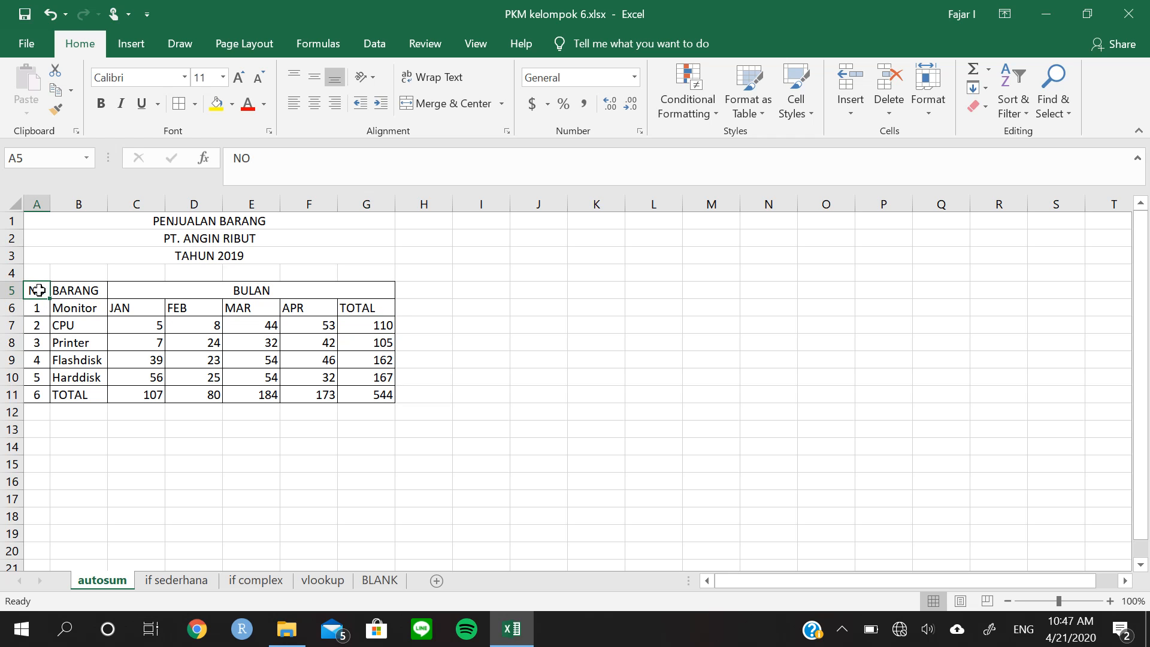
pyautogui.moveTo(45, 288); pyautogui.dragTo(120, 293)
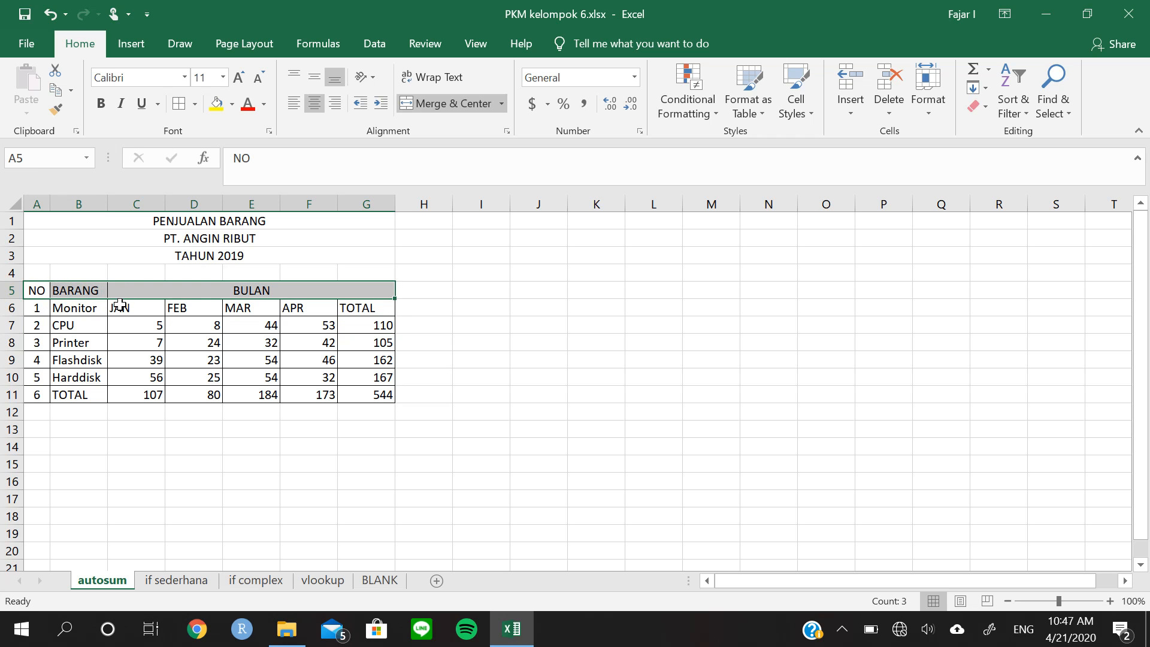
pyautogui.click(122, 307)
pyautogui.click(217, 325)
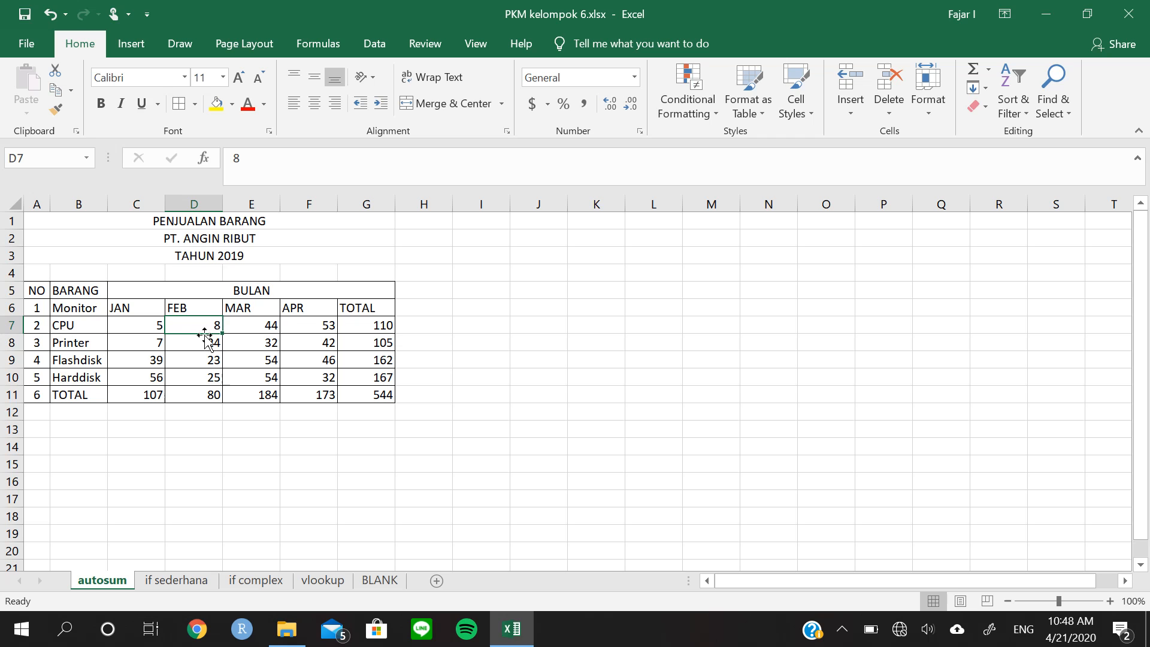
# Clear the text Monitor from cell B6 below the BARANG header
pyautogui.click(112, 342)
pyautogui.click(72, 308)
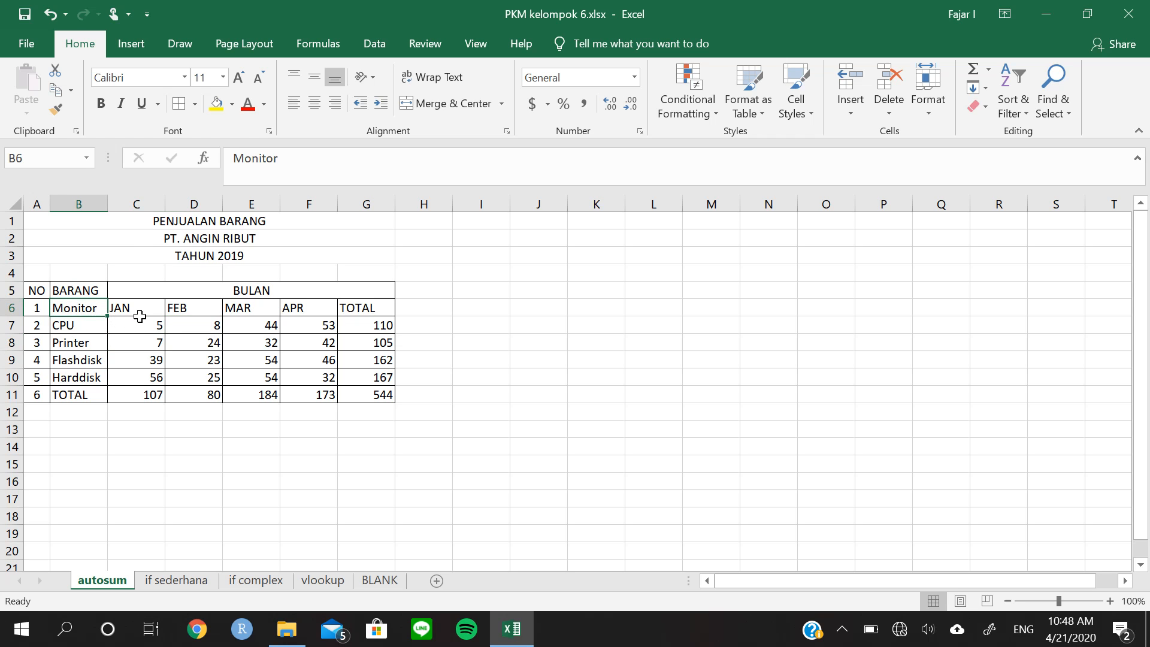
pyautogui.press('Delete')
pyautogui.click(75, 292)
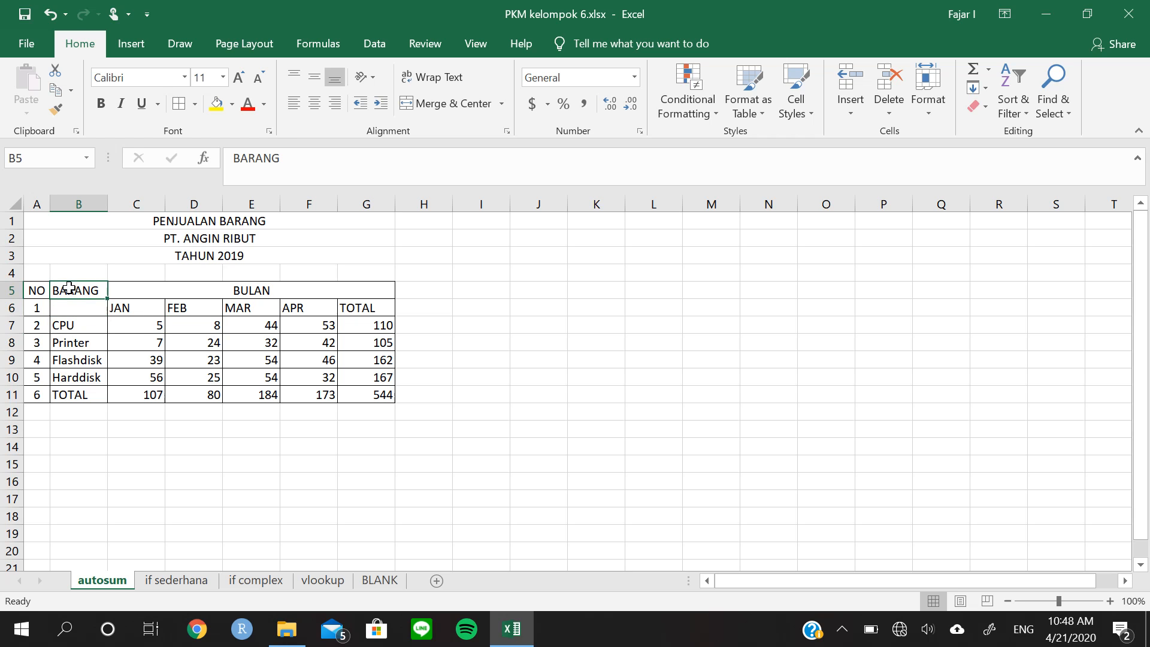
pyautogui.click(74, 301)
# Renumber the items in A7:A10 as 1 to 4 and leave the number cell beside TOTAL in A11 empty
pyautogui.click(33, 306)
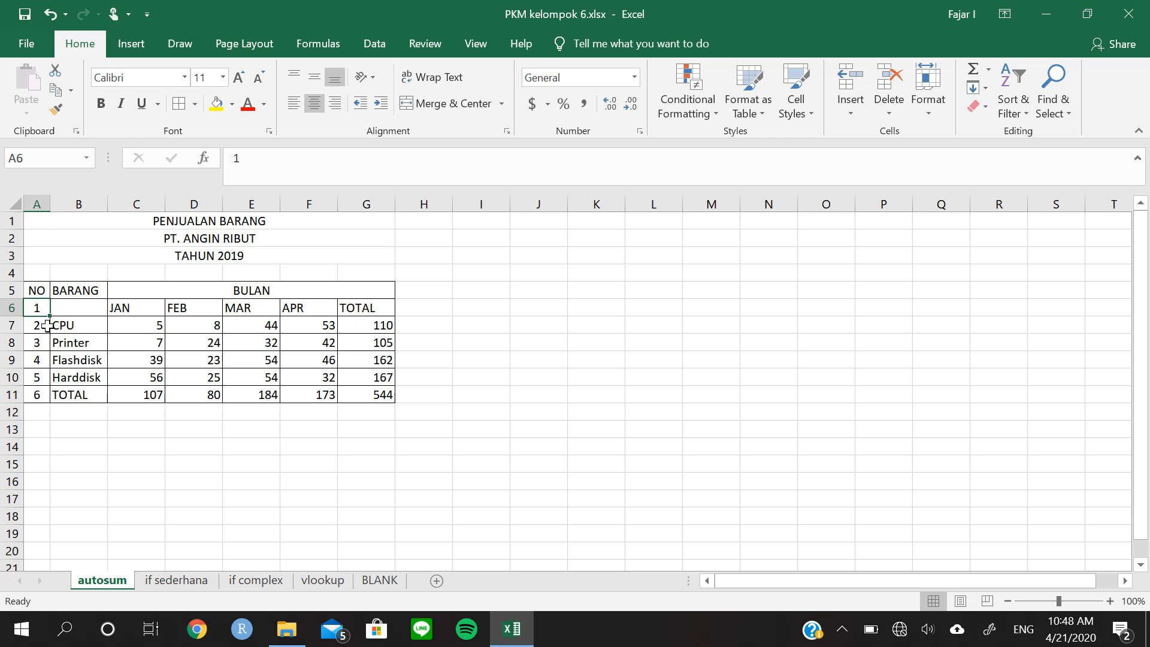
pyautogui.click(39, 327)
pyautogui.write('1')
pyautogui.press('Return')
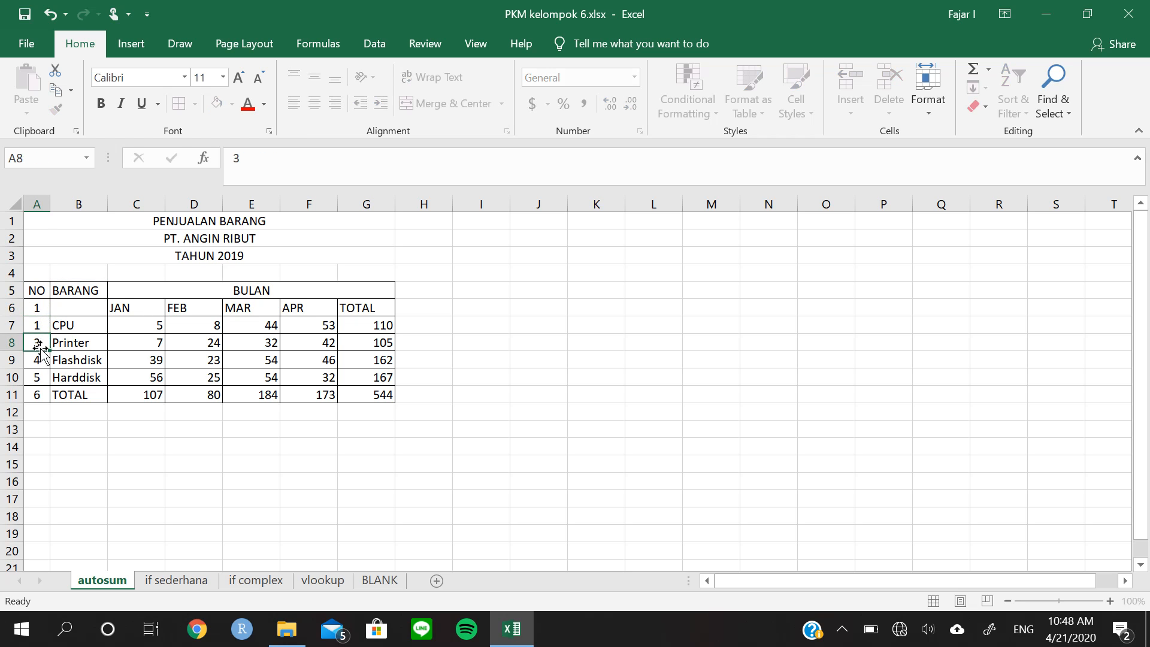
pyautogui.write('2')
pyautogui.press('Return')
pyautogui.write('3')
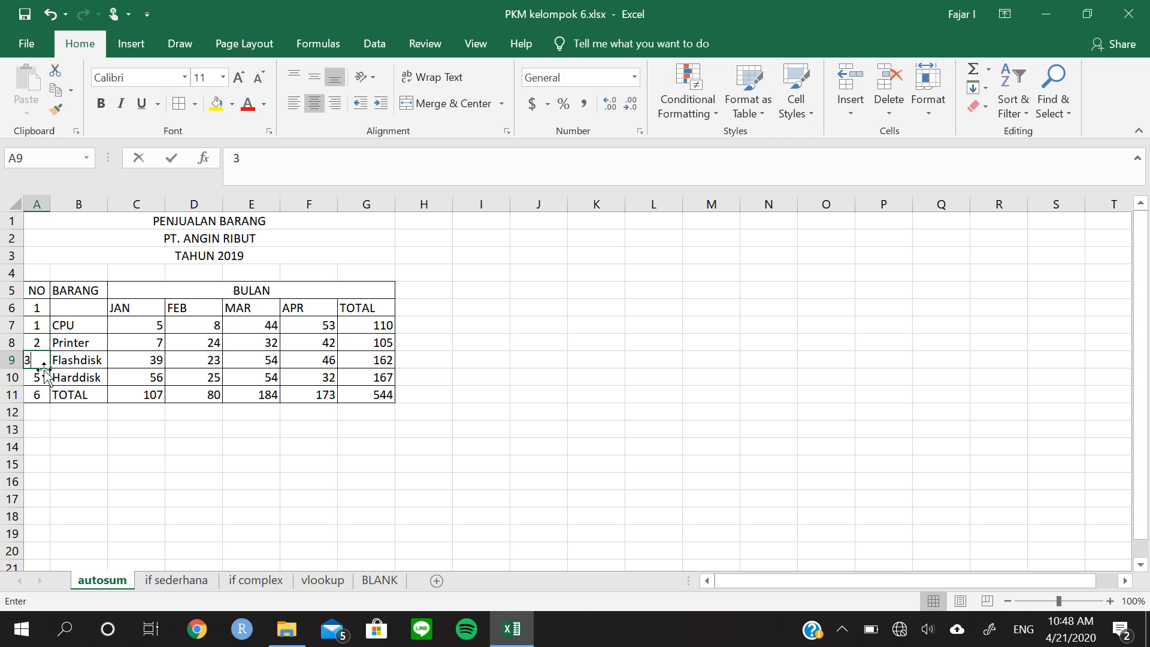
pyautogui.press('Return')
pyautogui.write('4')
pyautogui.press('Return')
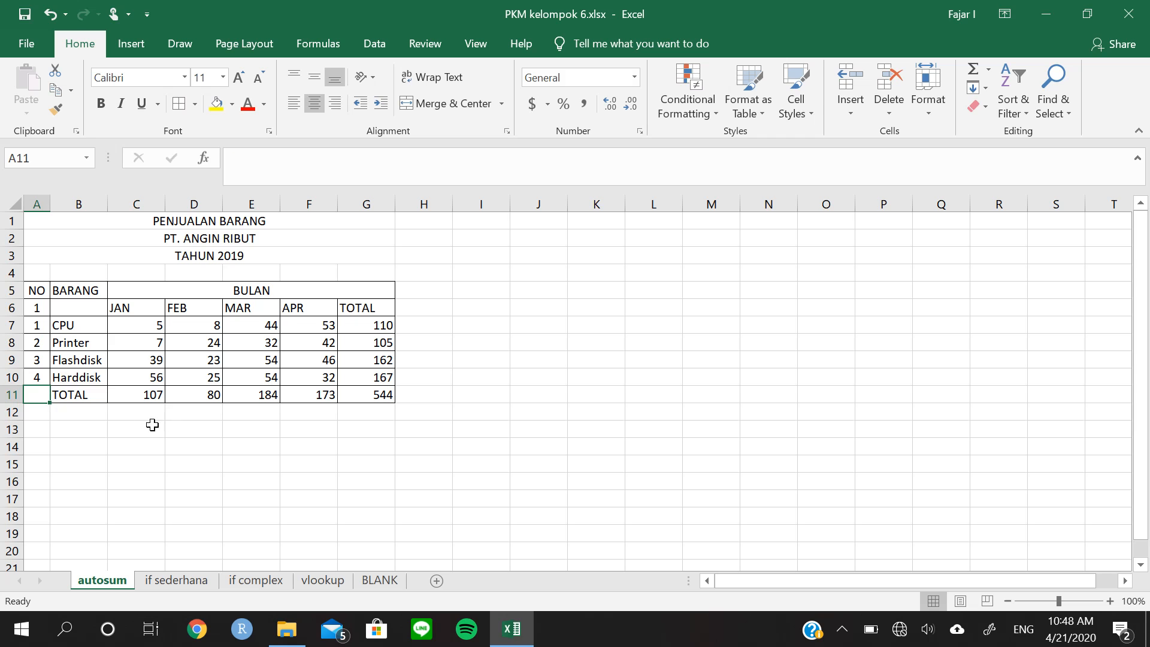
# Merge and center the TOTAL label across A11:B11
pyautogui.click(100, 399)
pyautogui.moveTo(42, 396); pyautogui.dragTo(81, 396)
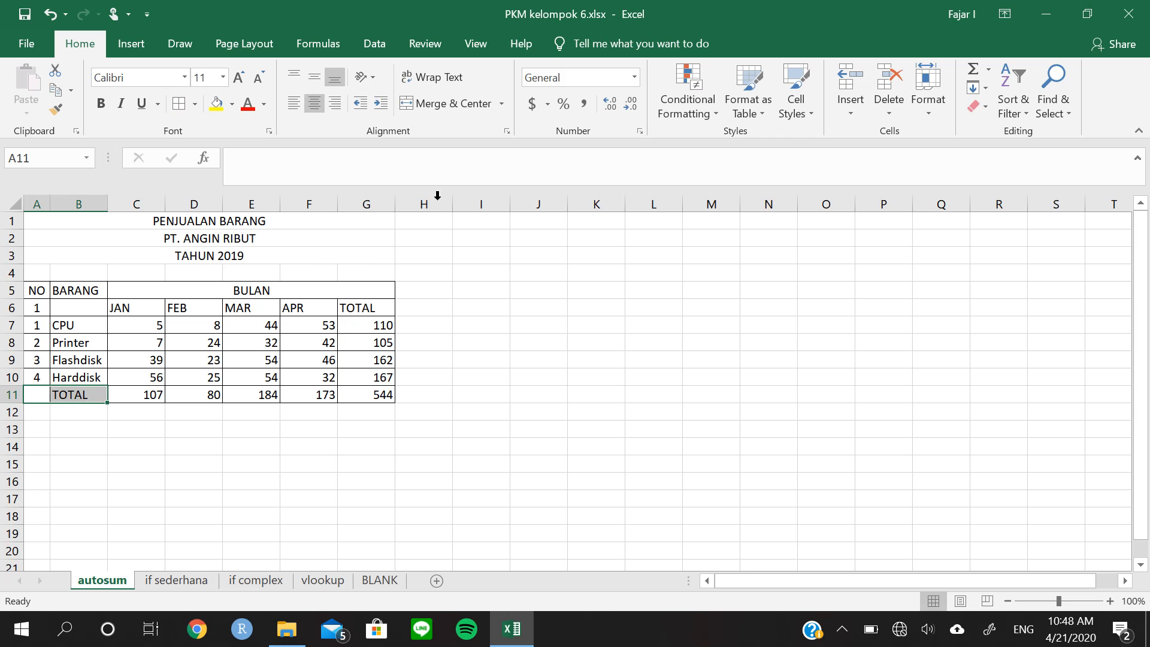
pyautogui.click(421, 106)
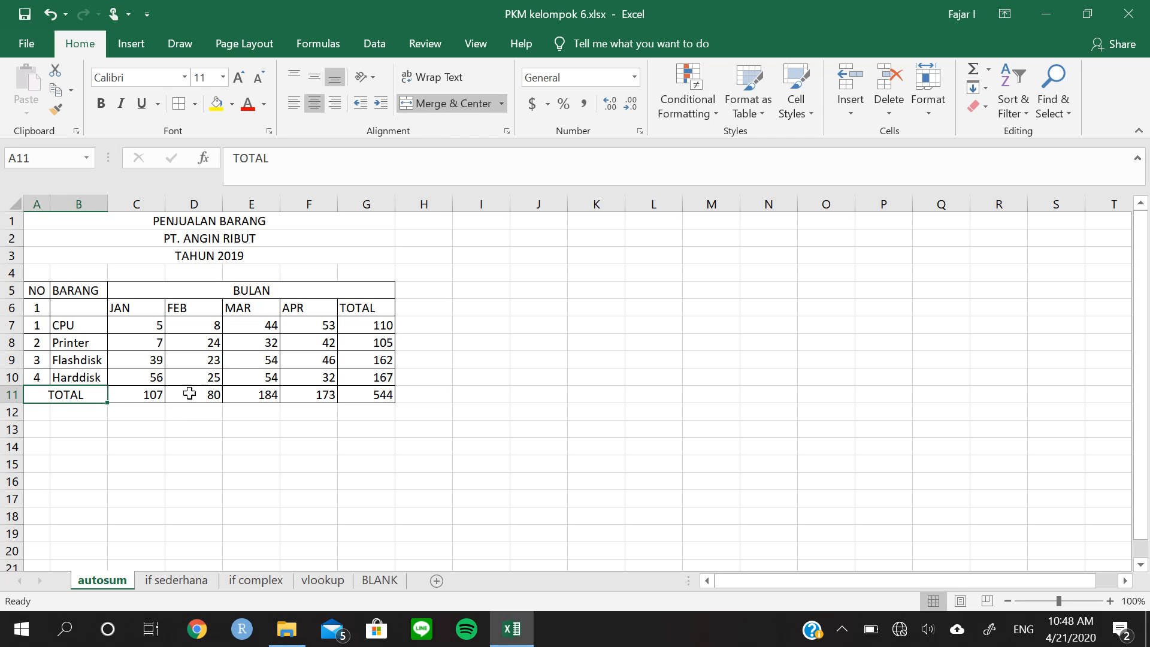
# Merge and center the NO header over A5:A6 and the BARANG header over B5:B6, keeping only the upper value
pyautogui.moveTo(37, 290); pyautogui.dragTo(38, 309)
pyautogui.click(432, 111)
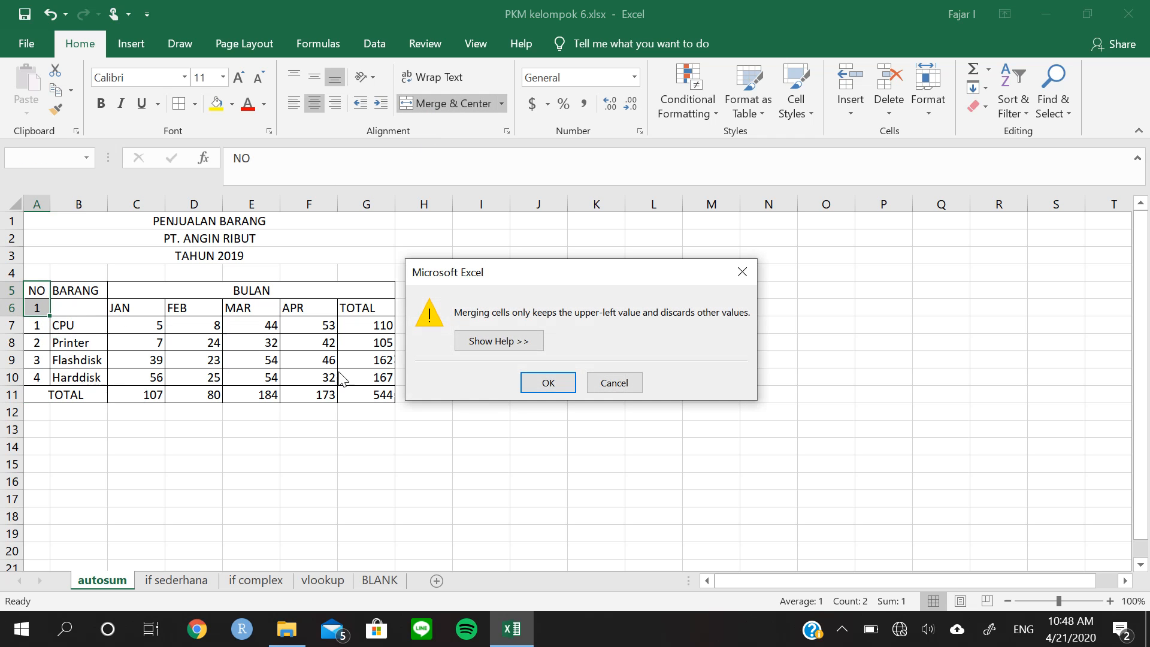
pyautogui.click(554, 382)
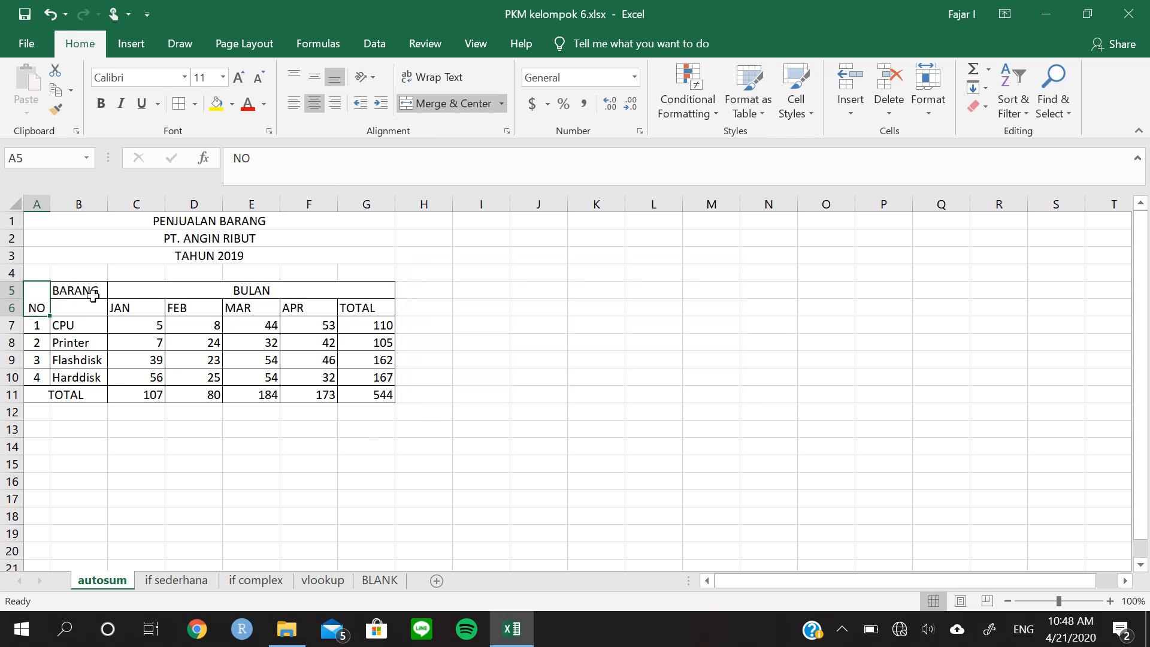
pyautogui.moveTo(93, 291); pyautogui.dragTo(92, 308)
pyautogui.click(467, 109)
pyautogui.click(377, 342)
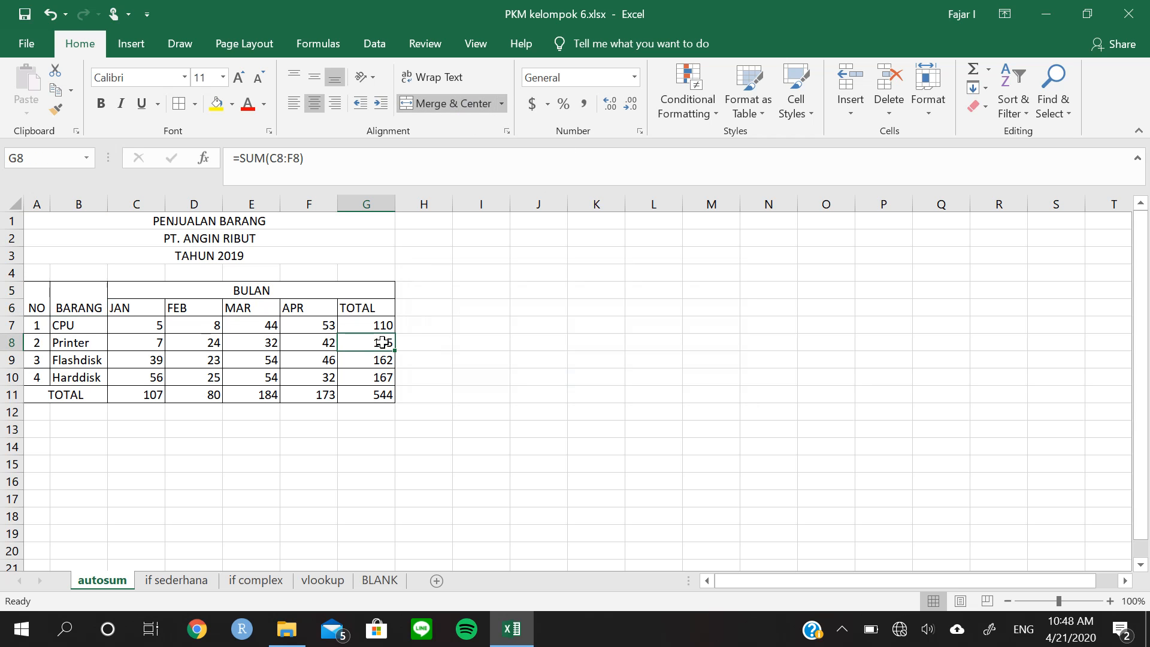
# Middle-align the header rows A5:G6 vertically
pyautogui.moveTo(37, 290); pyautogui.dragTo(327, 309)
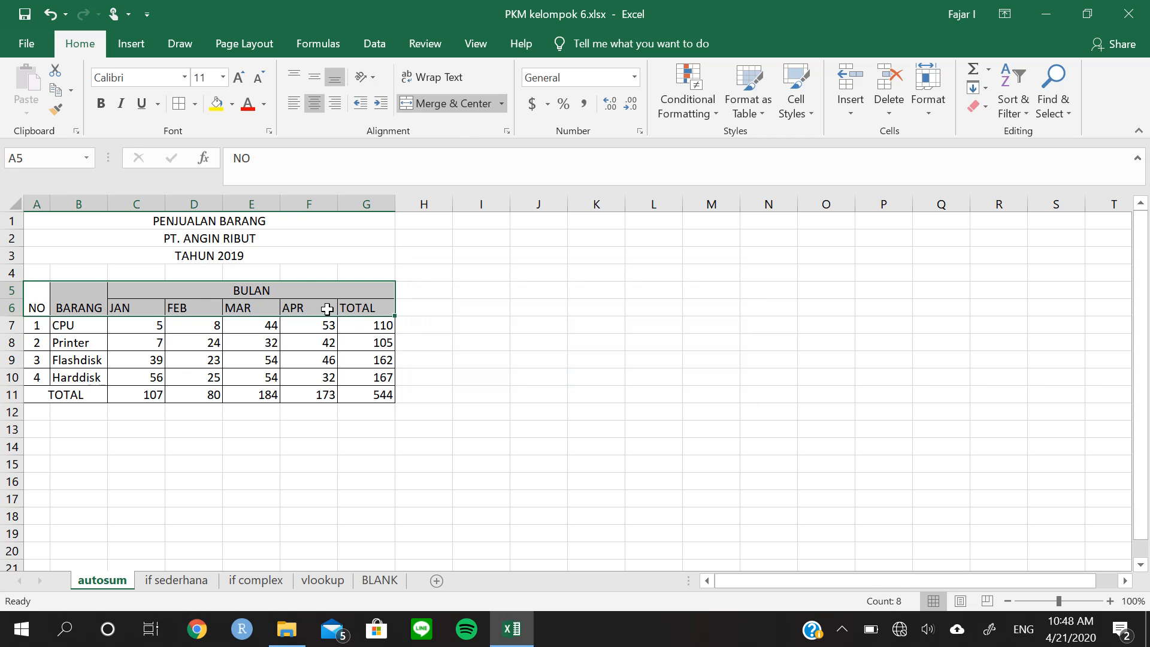
pyautogui.click(315, 80)
pyautogui.click(372, 377)
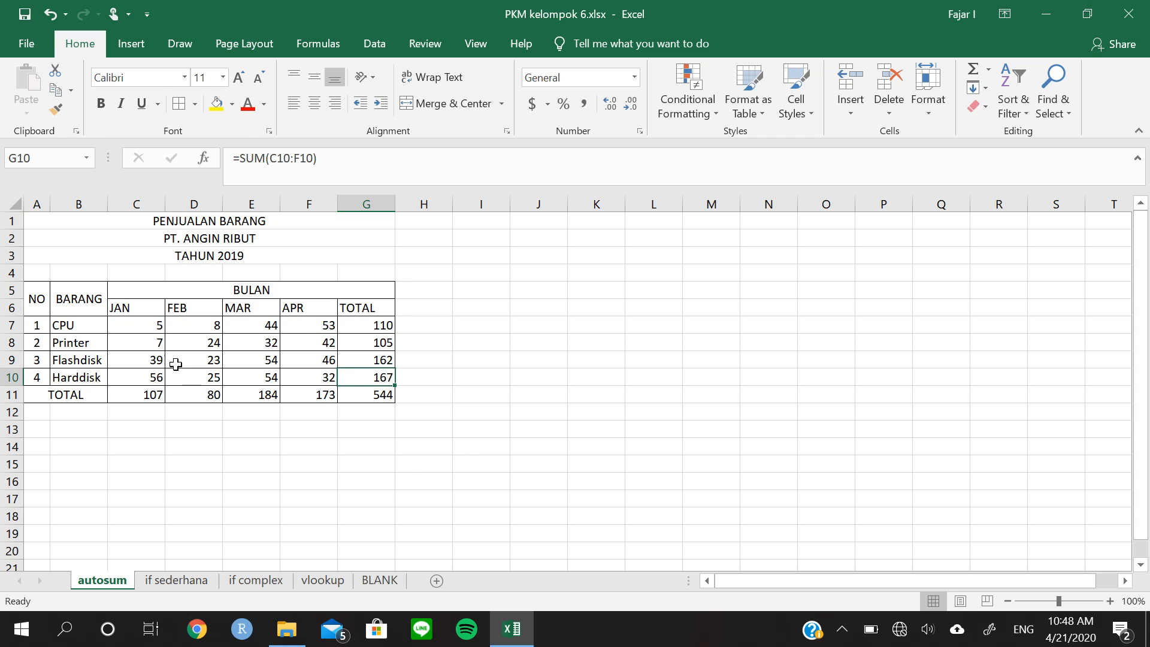
# Fill the header rows A5:G6 with a medium-light blue theme colour
pyautogui.moveTo(40, 298); pyautogui.dragTo(310, 289)
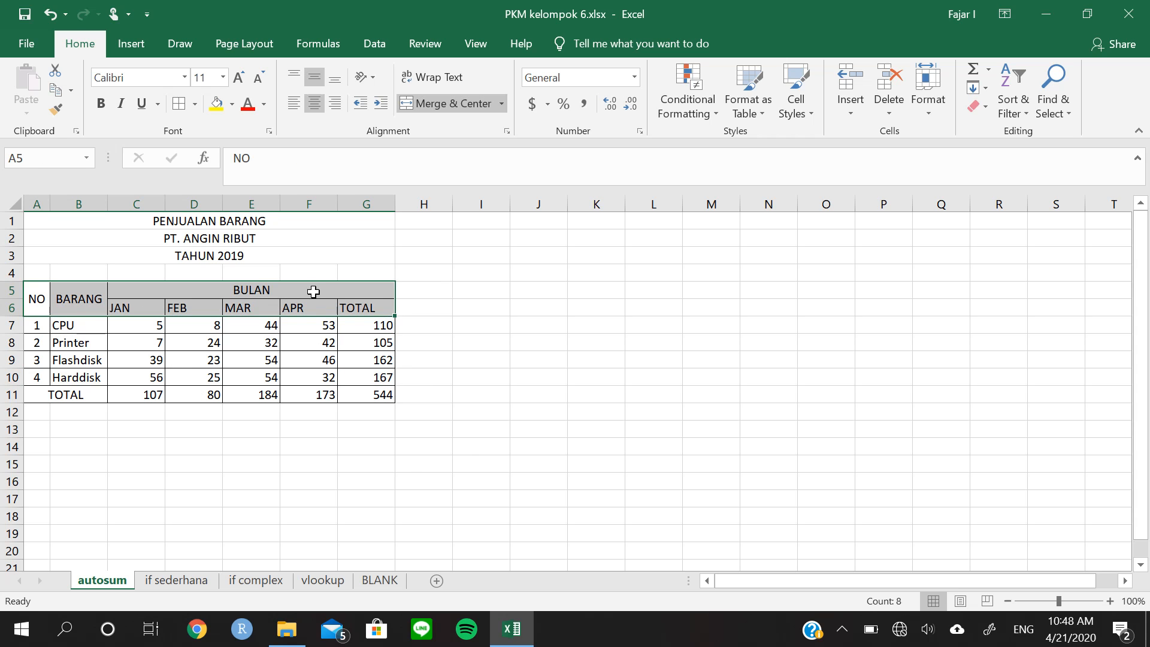
pyautogui.click(233, 110)
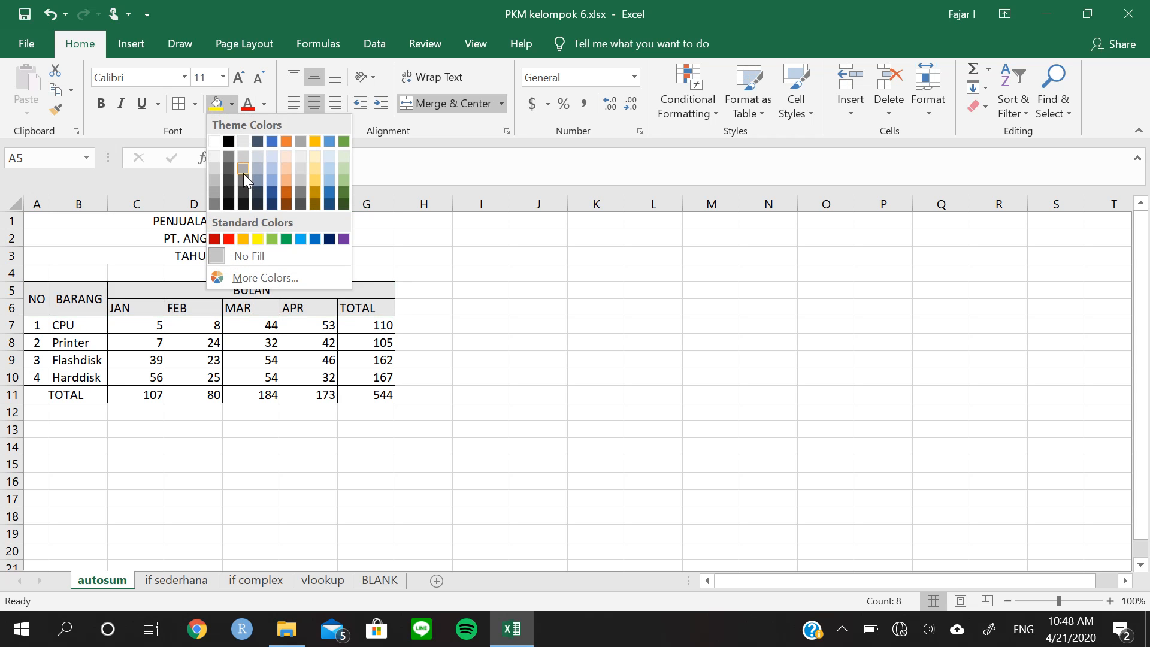
pyautogui.click(274, 178)
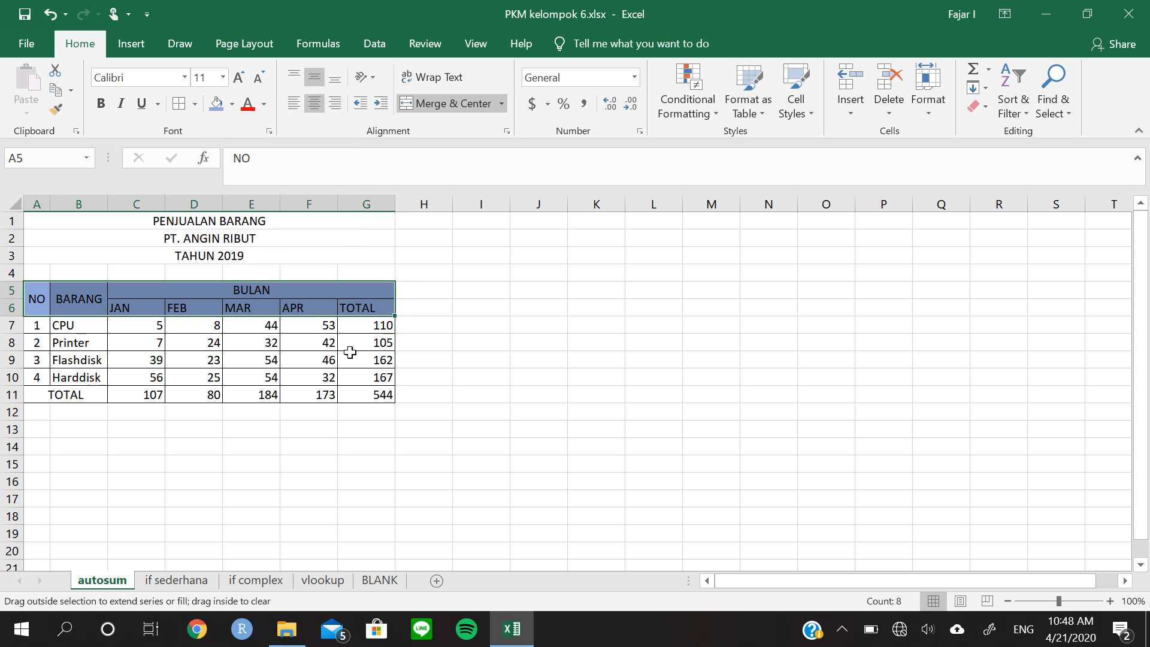
# Fill the item numbers in A7:A10 with the same blue as the header
pyautogui.click(21, 326)
pyautogui.click(62, 326)
pyautogui.click(35, 327)
pyautogui.moveTo(34, 327); pyautogui.dragTo(362, 378)
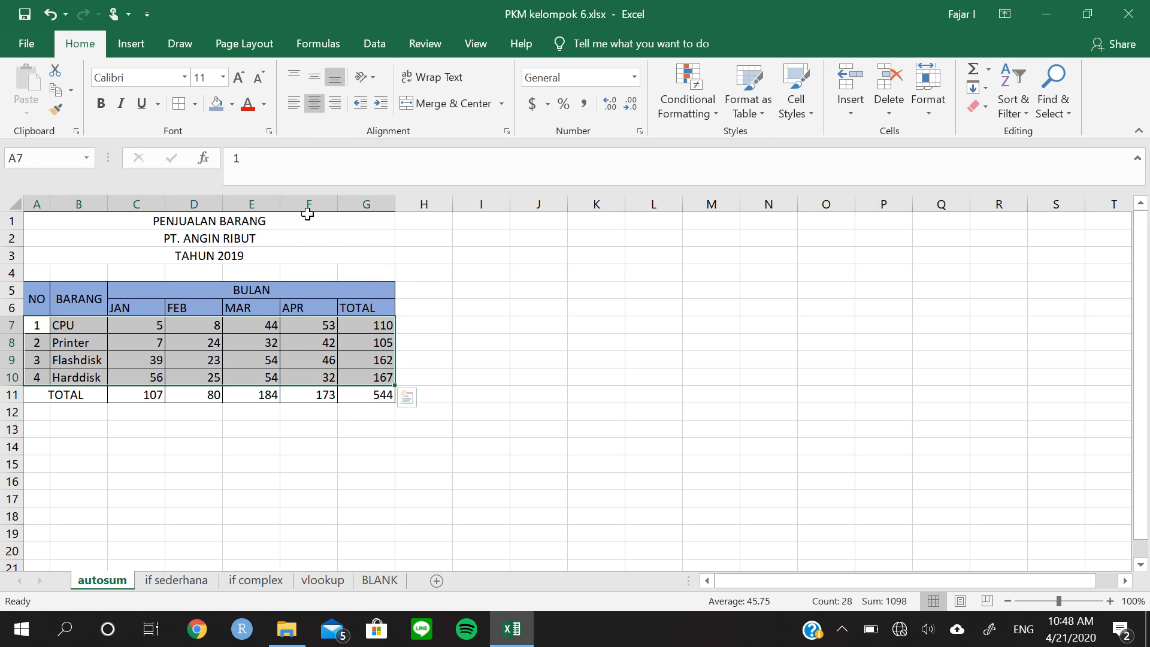
pyautogui.click(263, 325)
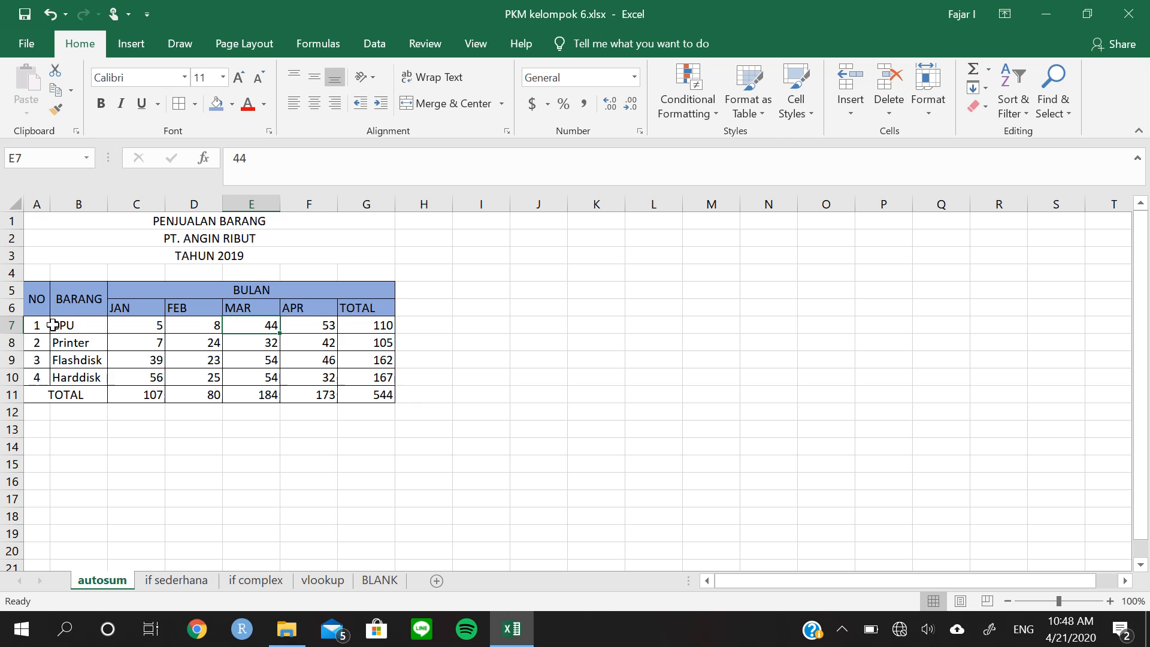
pyautogui.moveTo(29, 324); pyautogui.dragTo(39, 376)
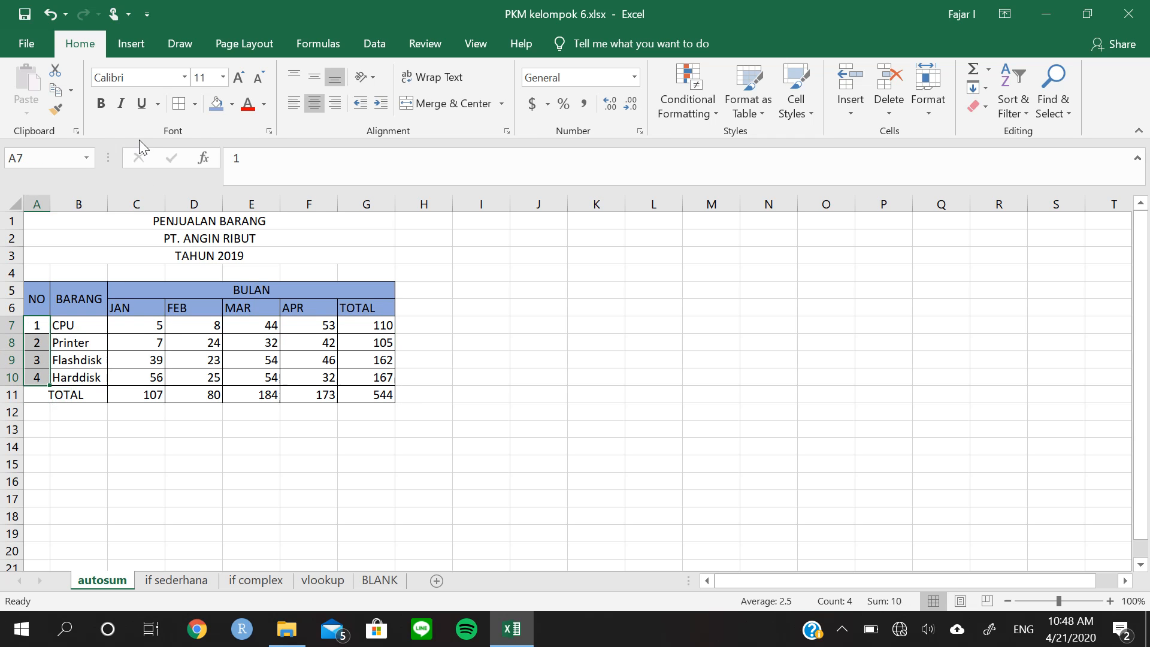
pyautogui.click(215, 107)
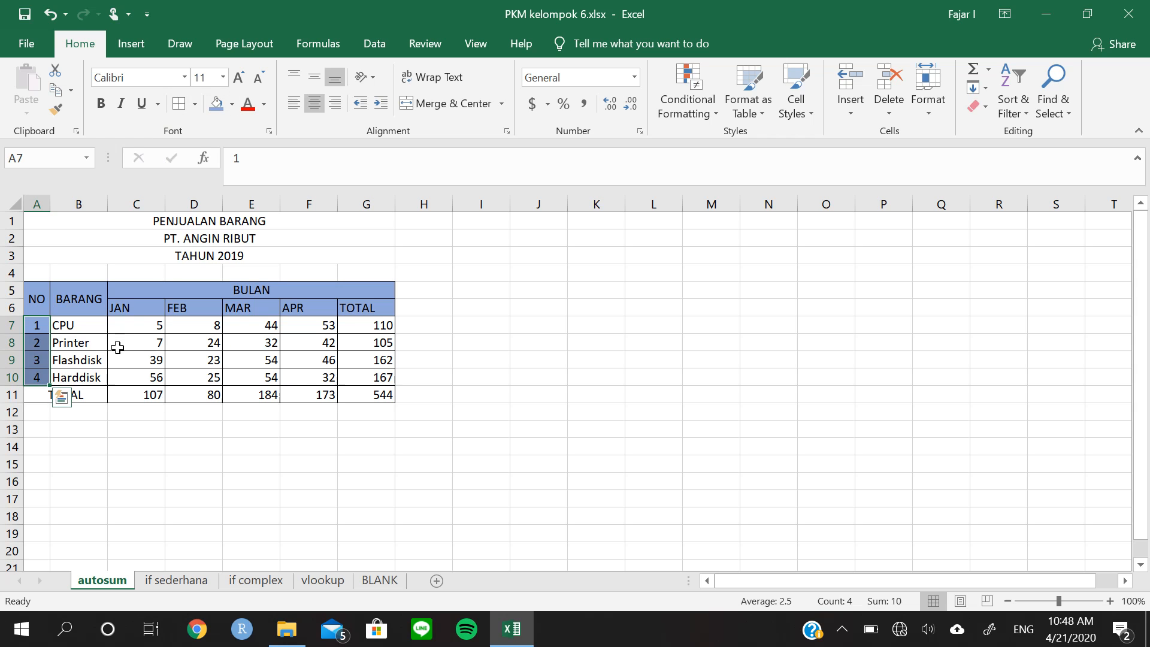
# Fill the item names in B7:B10 with a light orange theme colour
pyautogui.click(116, 349)
pyautogui.moveTo(84, 326); pyautogui.dragTo(96, 379)
pyautogui.click(232, 106)
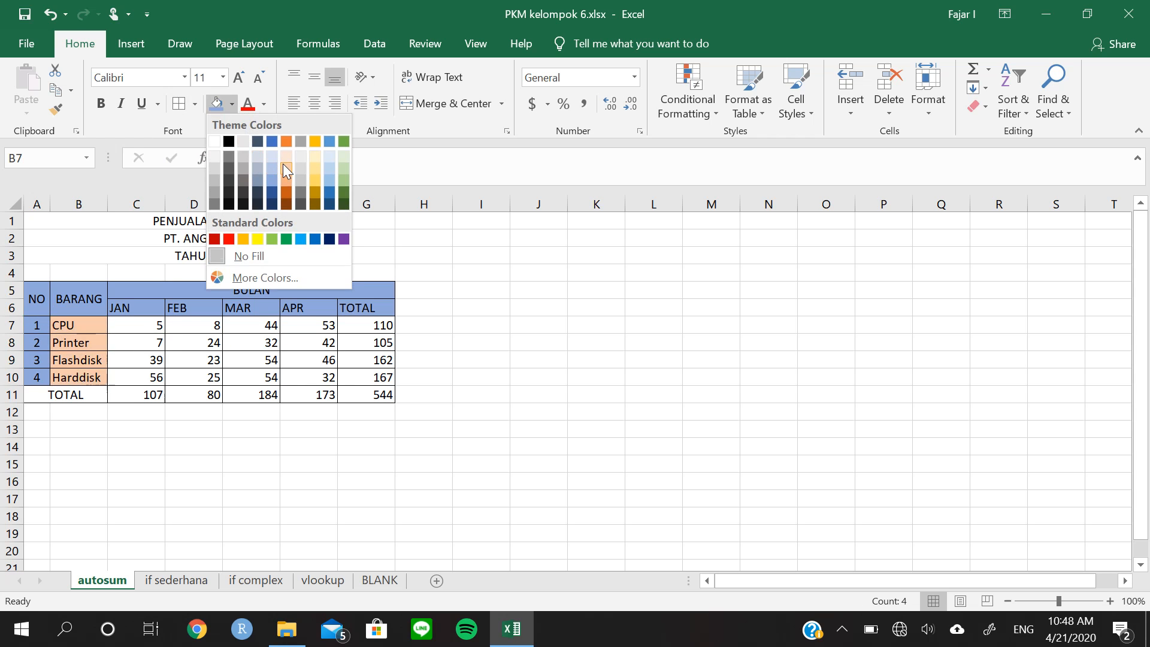
pyautogui.click(285, 167)
# Fill the monthly sales figures in C7:F10 with a light gold theme colour
pyautogui.moveTo(156, 320); pyautogui.dragTo(309, 377)
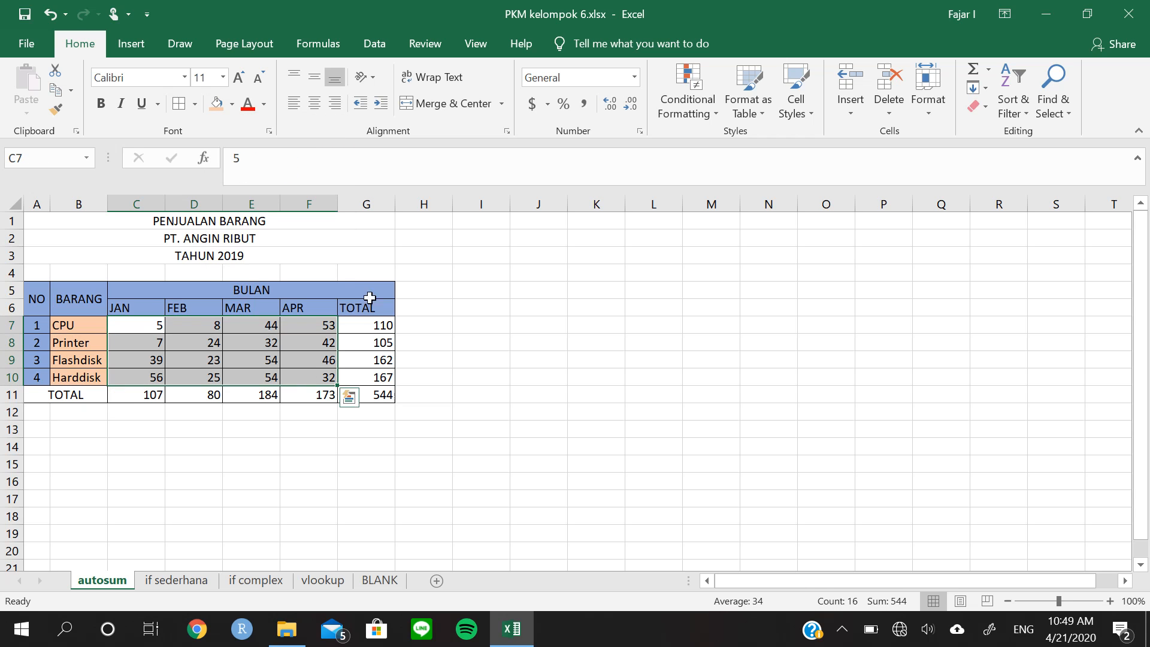
pyautogui.click(232, 105)
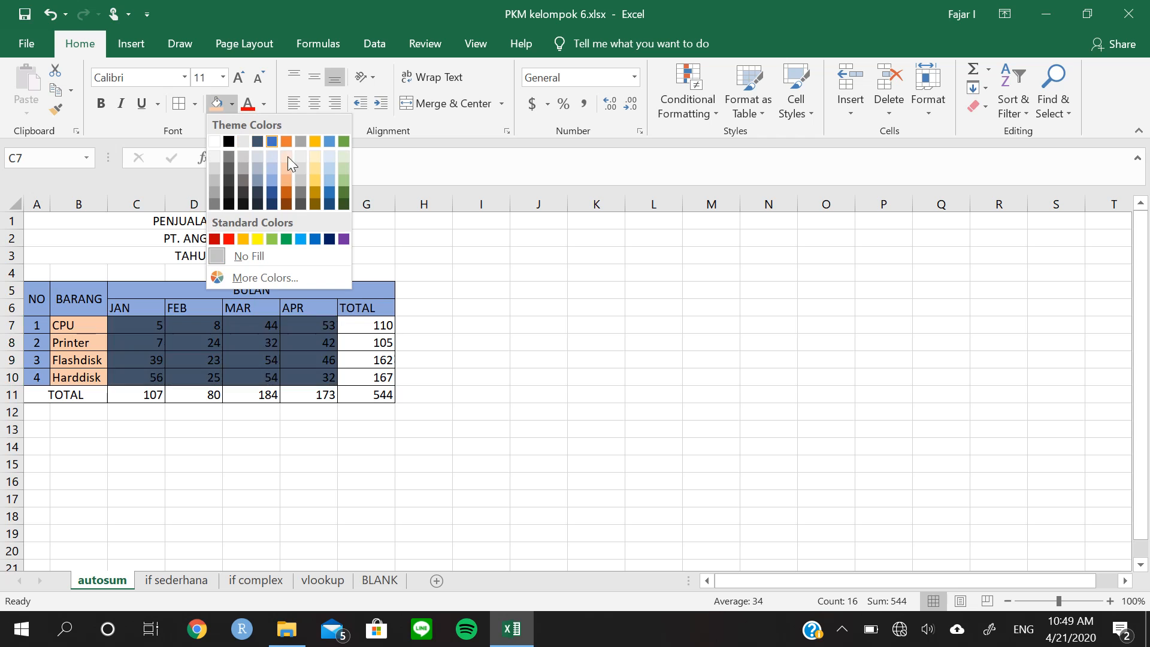
pyautogui.click(314, 170)
pyautogui.click(251, 342)
# Fill the TOTAL row A11:G11 with the orange theme colour
pyautogui.click(61, 396)
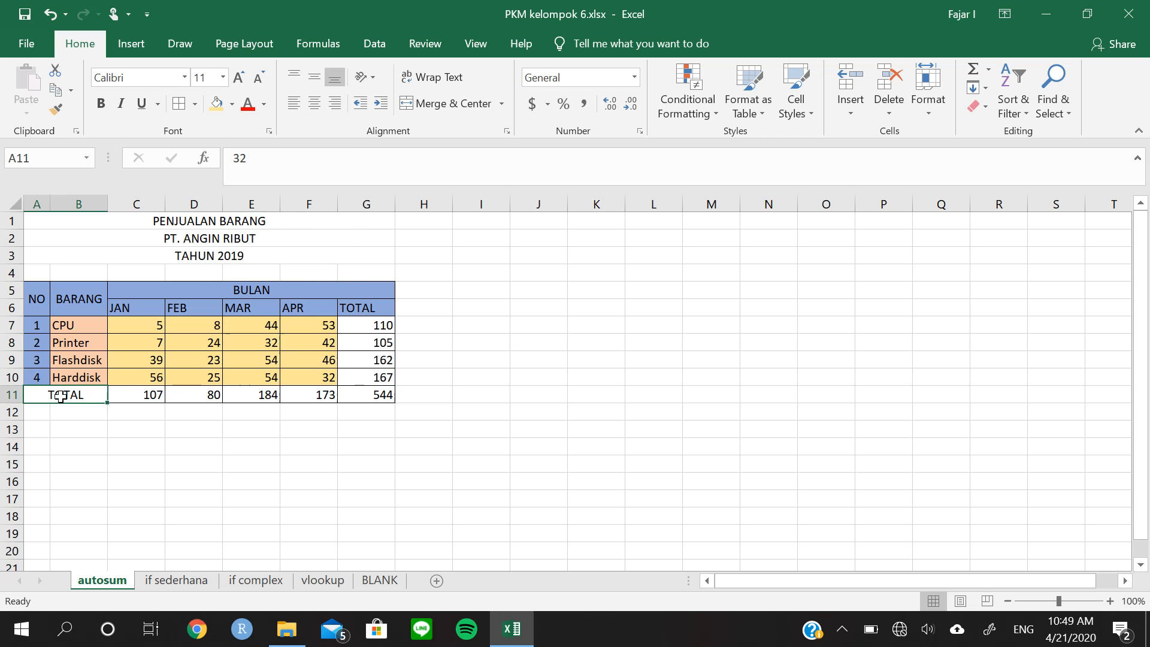
pyautogui.moveTo(60, 396); pyautogui.dragTo(367, 395)
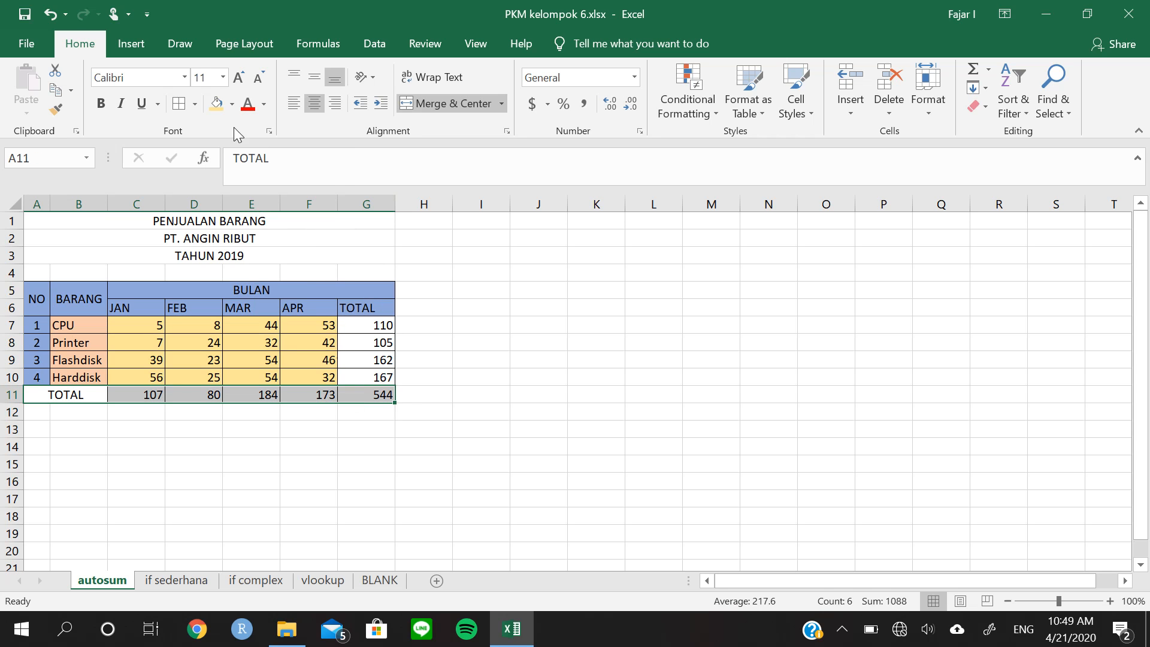
pyautogui.click(233, 104)
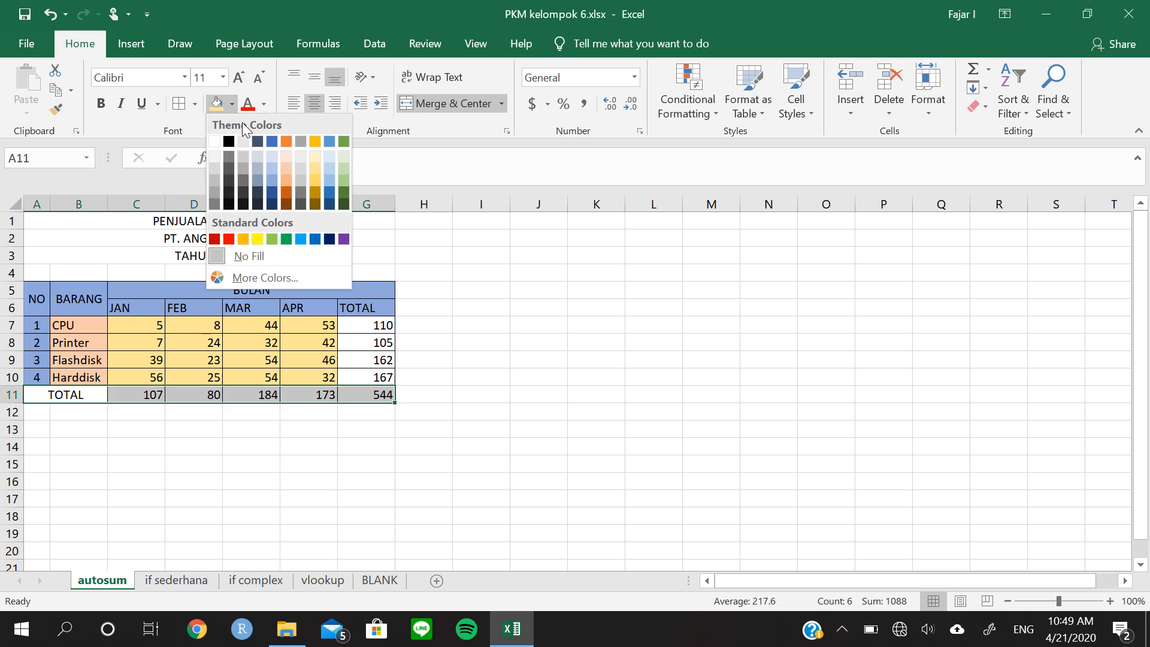
pyautogui.click(288, 143)
# Fill the TOTAL column G7:G11 with the same orange as the TOTAL row
pyautogui.click(379, 326)
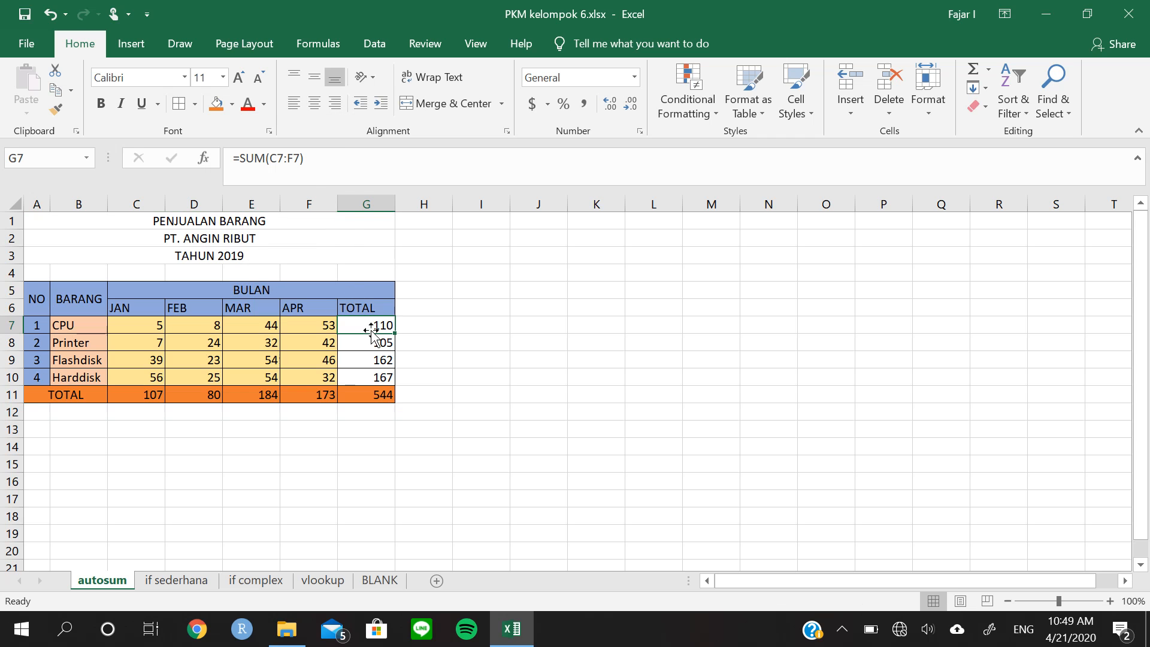
pyautogui.moveTo(377, 350); pyautogui.dragTo(380, 398)
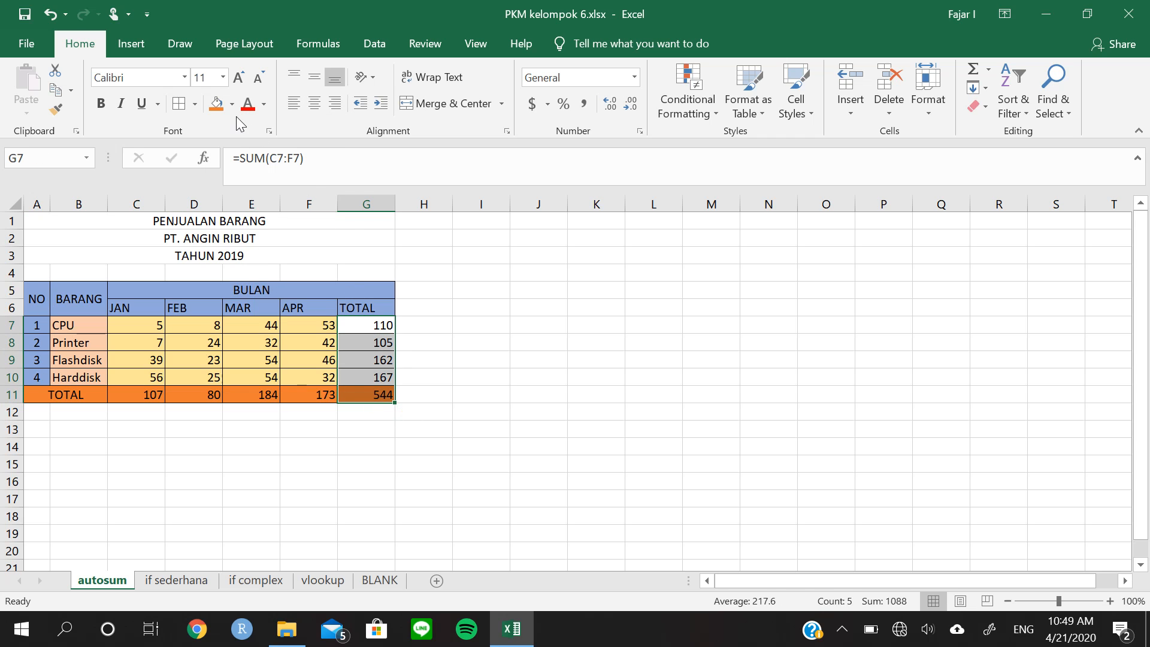
pyautogui.click(221, 107)
# Unmerge the BULAN header in C5:G5 and merge and center the TOTAL header over G5:G6
pyautogui.moveTo(385, 288); pyautogui.dragTo(383, 304)
pyautogui.click(383, 304)
pyautogui.click(328, 289)
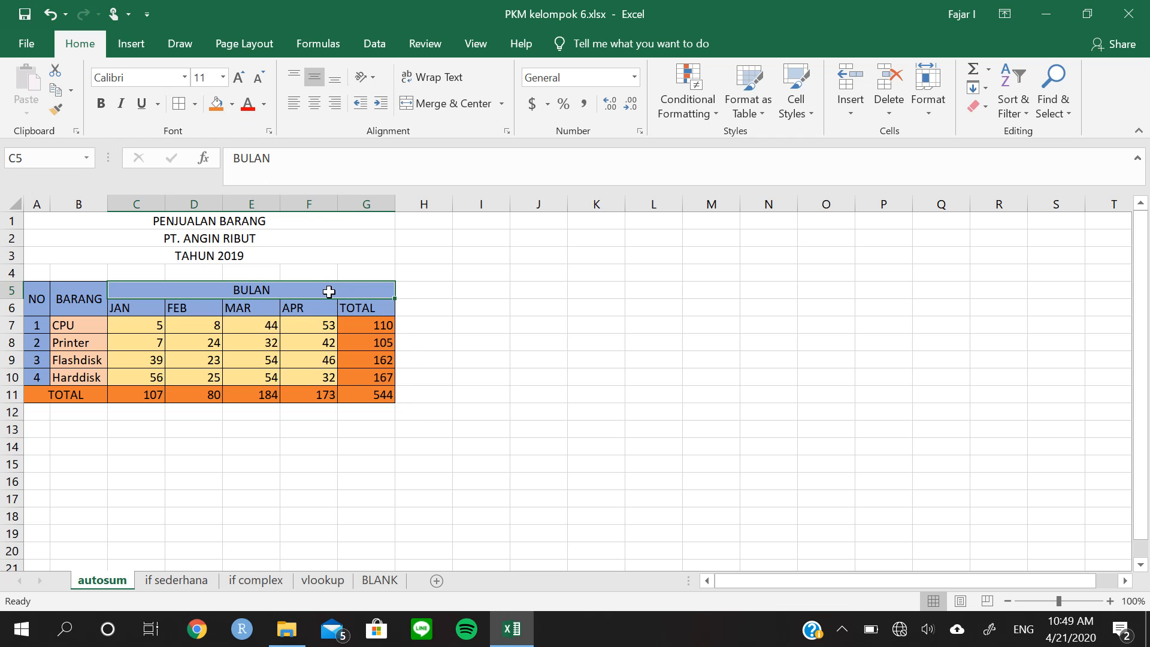
pyautogui.click(454, 105)
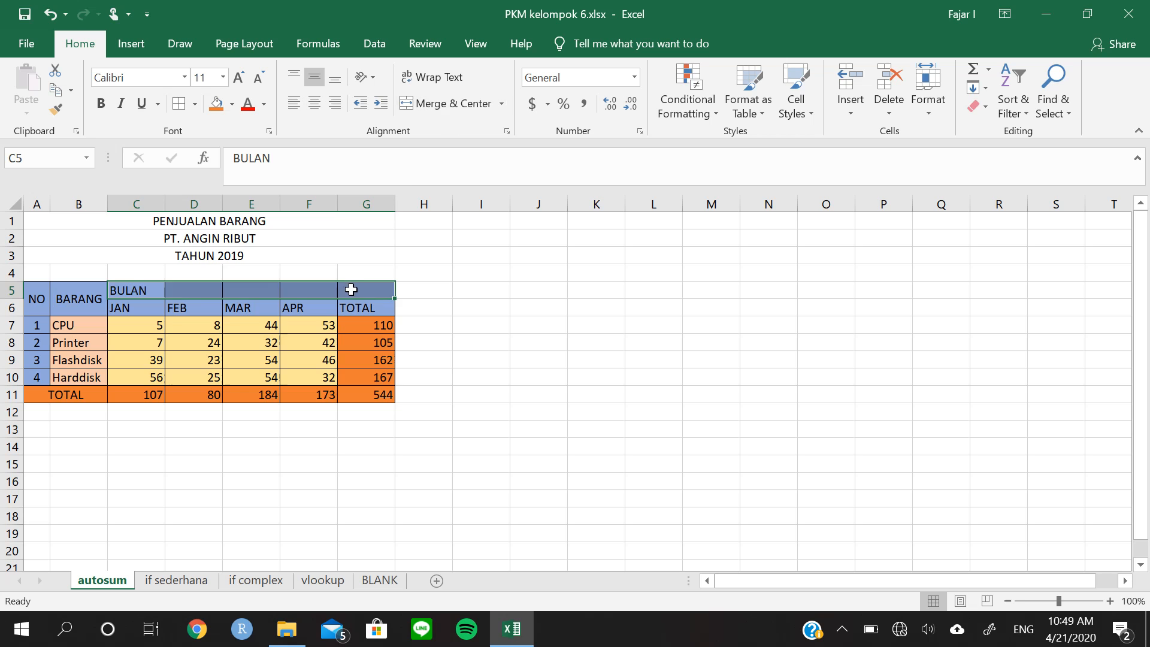
pyautogui.moveTo(353, 290); pyautogui.dragTo(368, 309)
pyautogui.click(450, 105)
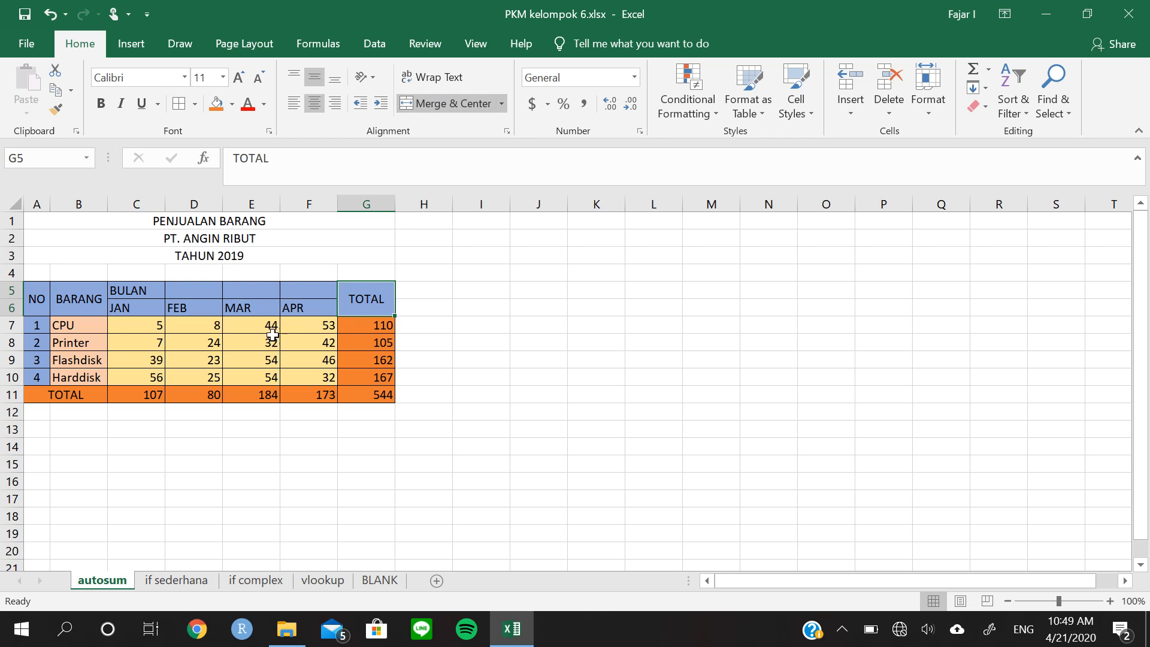
# Merge and center the BULAN header over the four month columns, C5:F5
pyautogui.click(230, 291)
pyautogui.click(159, 293)
pyautogui.moveTo(218, 285); pyautogui.dragTo(328, 289)
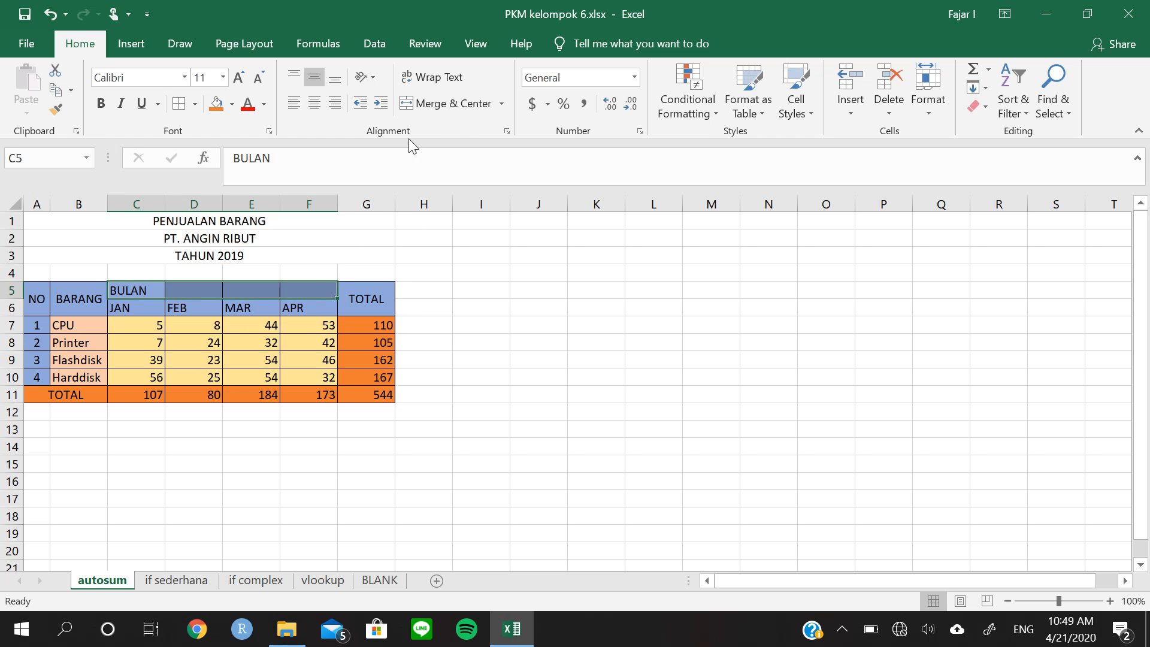
pyautogui.click(422, 110)
pyautogui.click(410, 346)
pyautogui.click(431, 409)
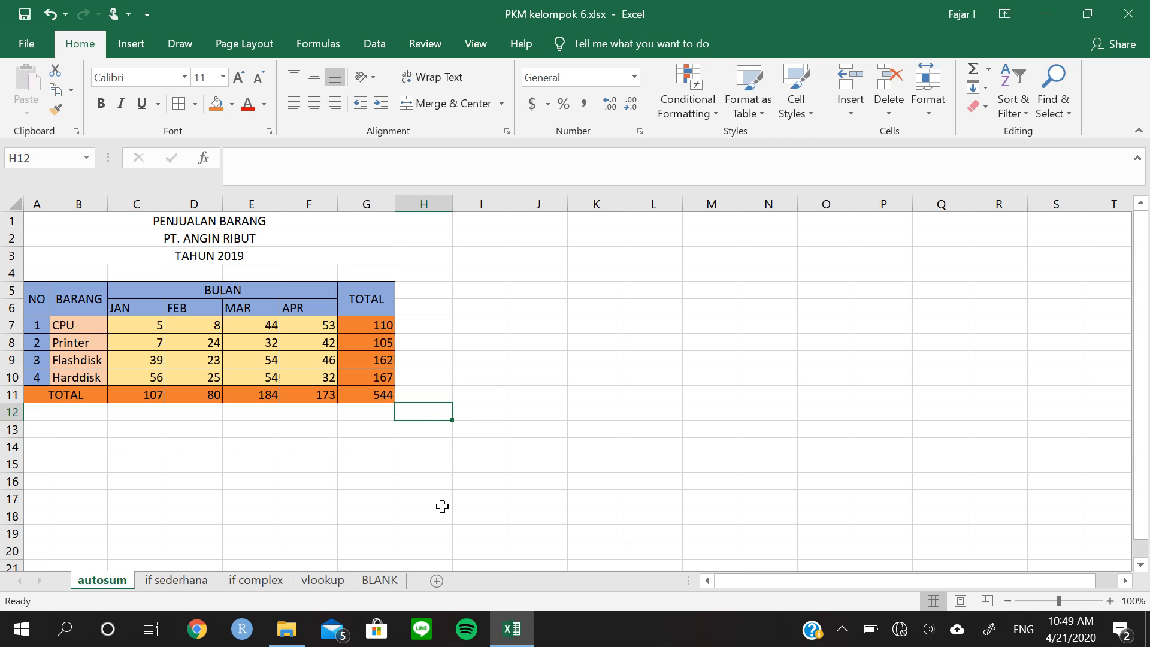
# Remove the fill colours from the whole sales table, A5:G11
pyautogui.moveTo(31, 296); pyautogui.dragTo(375, 395)
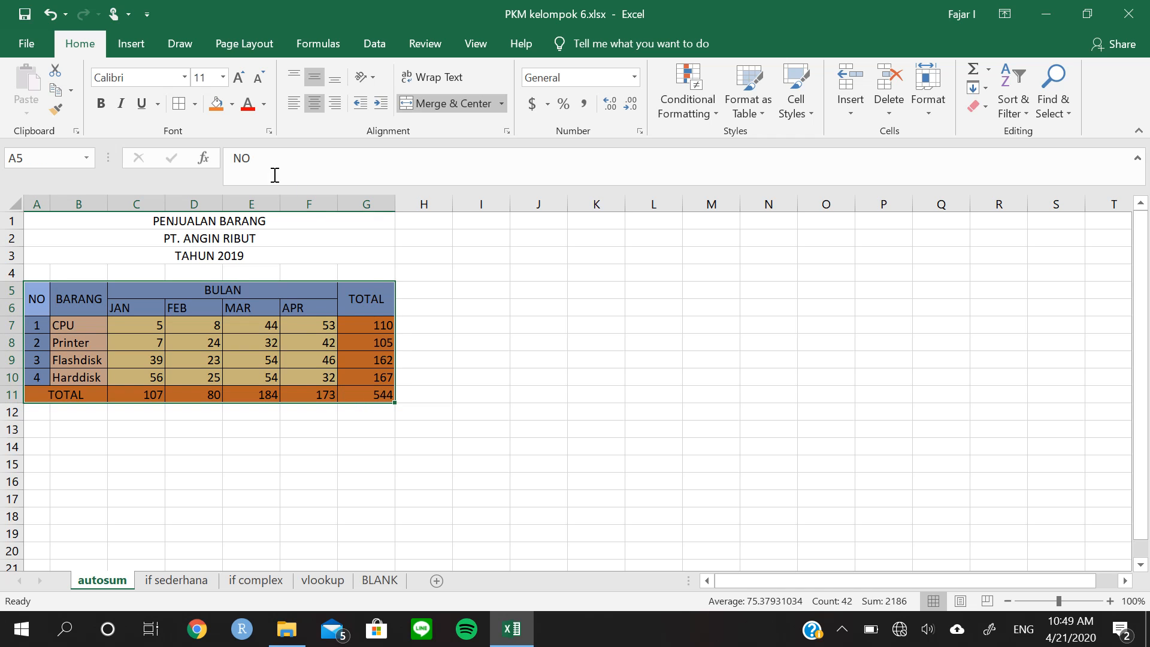
pyautogui.click(233, 105)
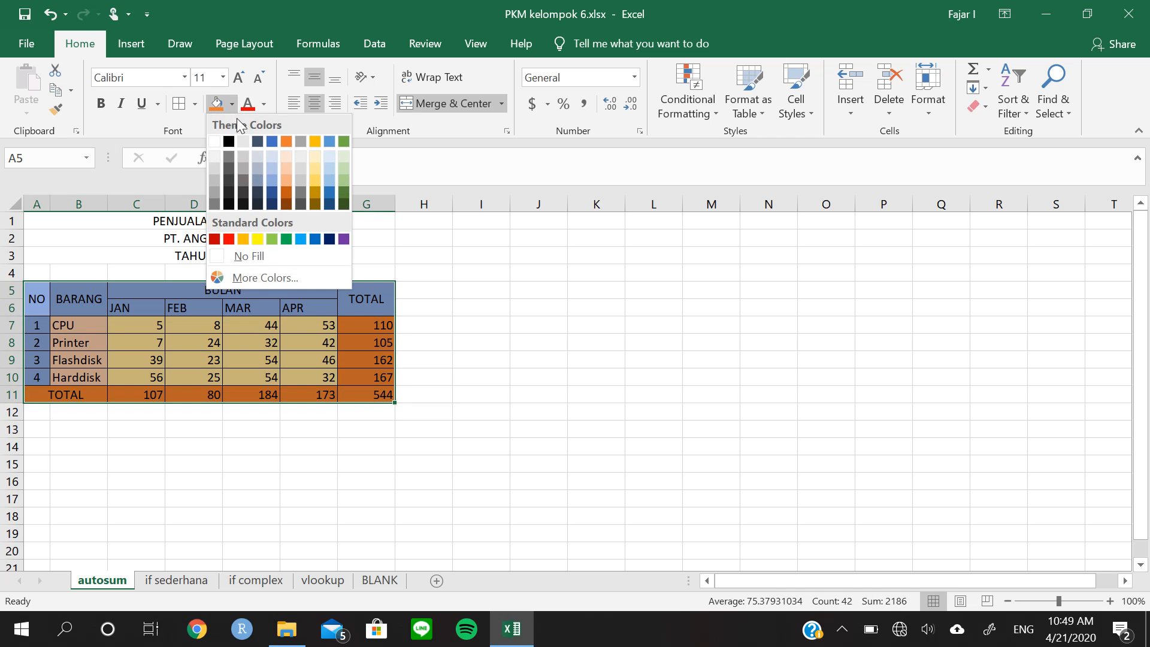
pyautogui.click(260, 257)
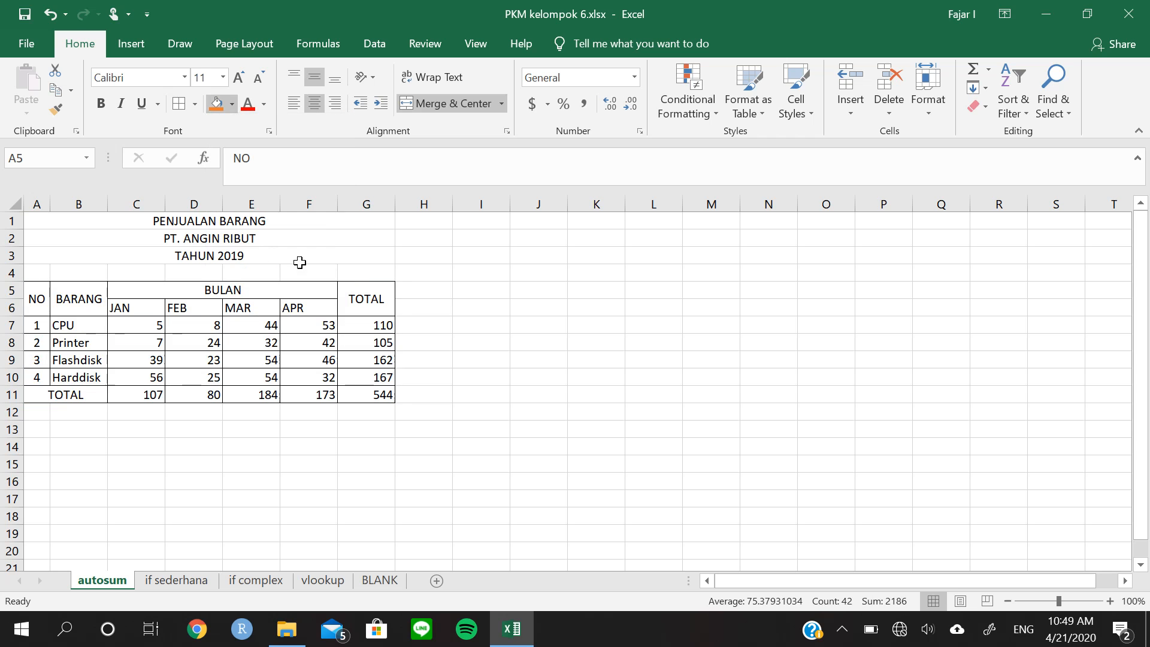
pyautogui.click(494, 381)
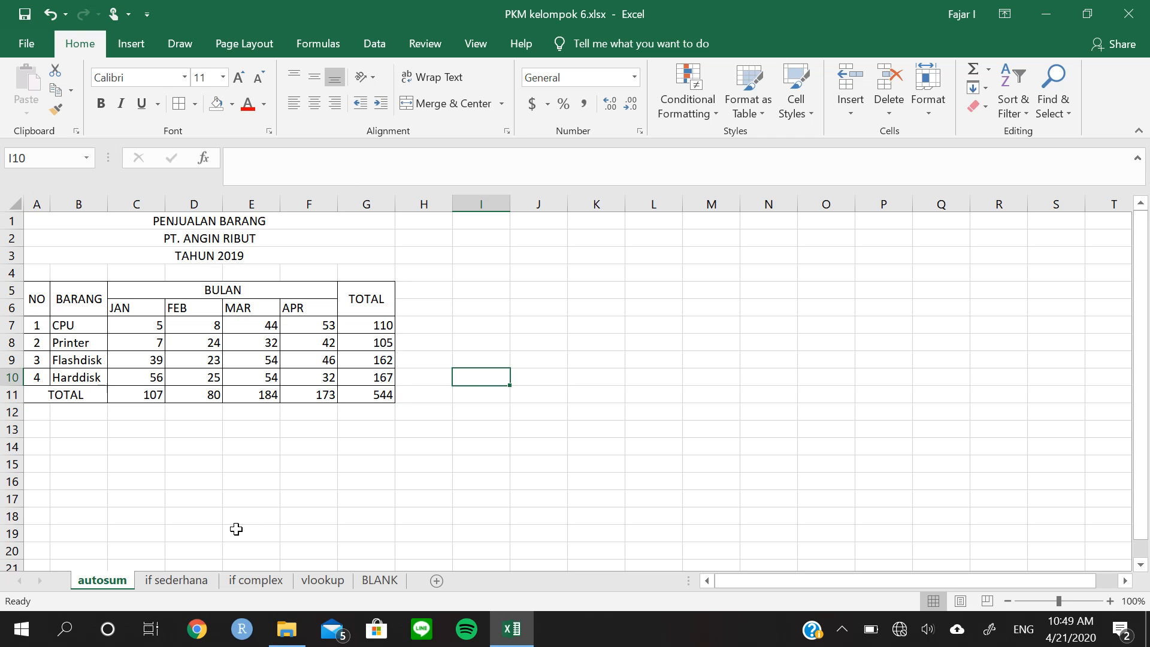
# Open the "if sederhana" sheet and examine the biology exam scores, the passing standard and the KETERANGAN rules
pyautogui.click(199, 580)
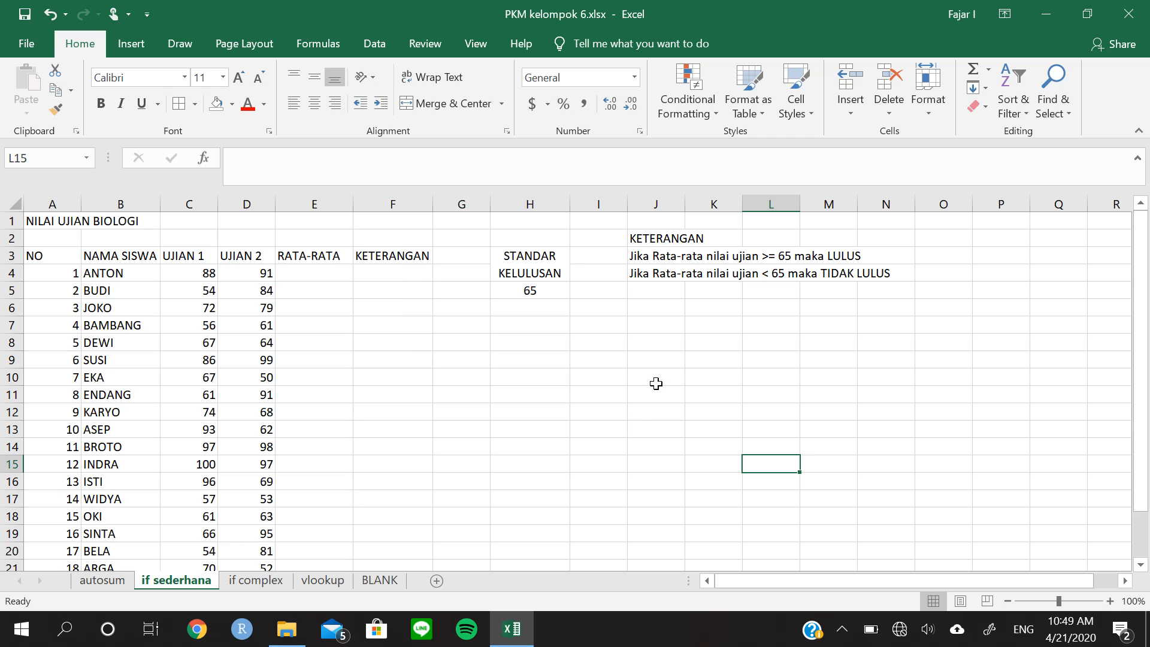
pyautogui.scroll(-1, 493, 388)
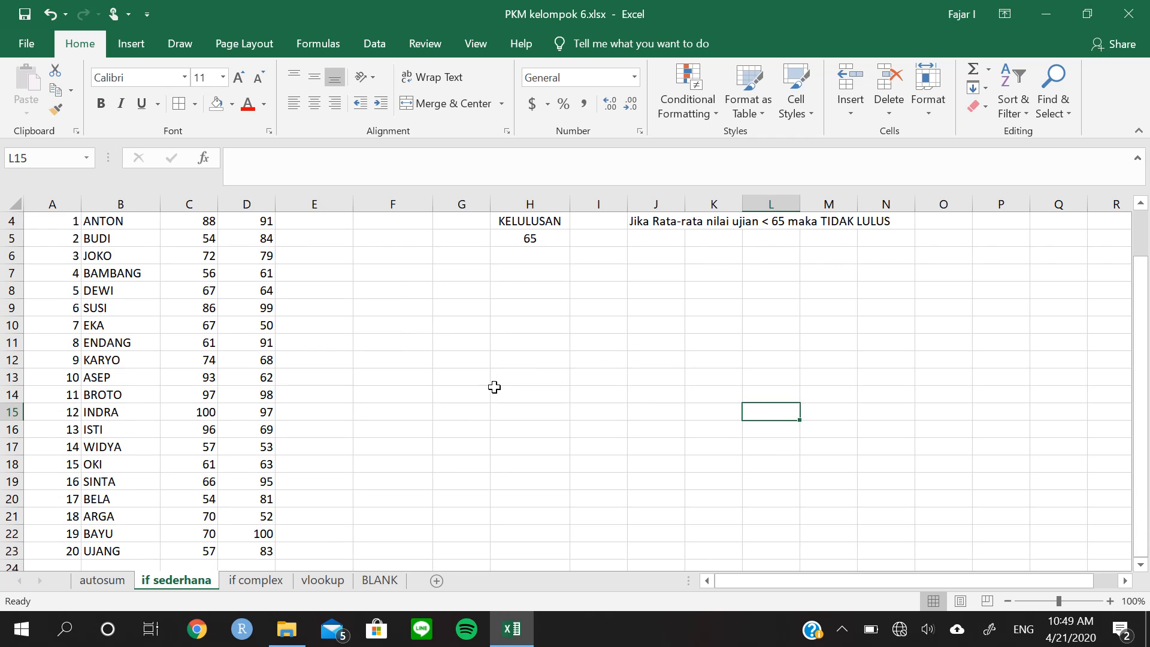
pyautogui.scroll(1, 492, 386)
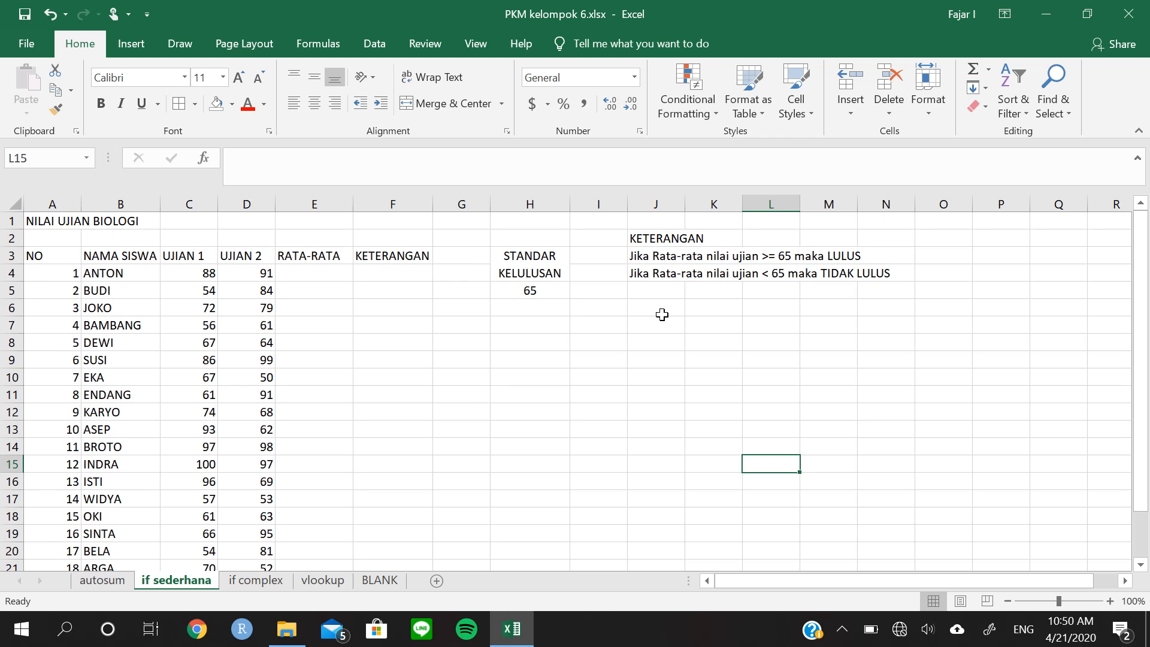
pyautogui.click(651, 259)
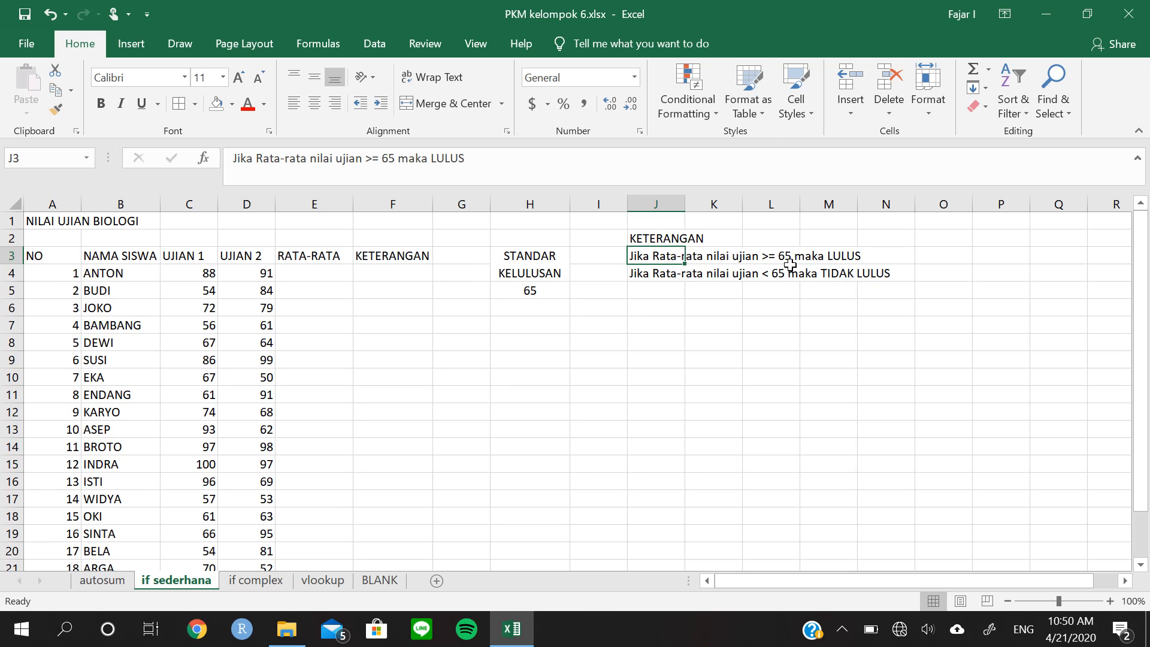
pyautogui.click(814, 289)
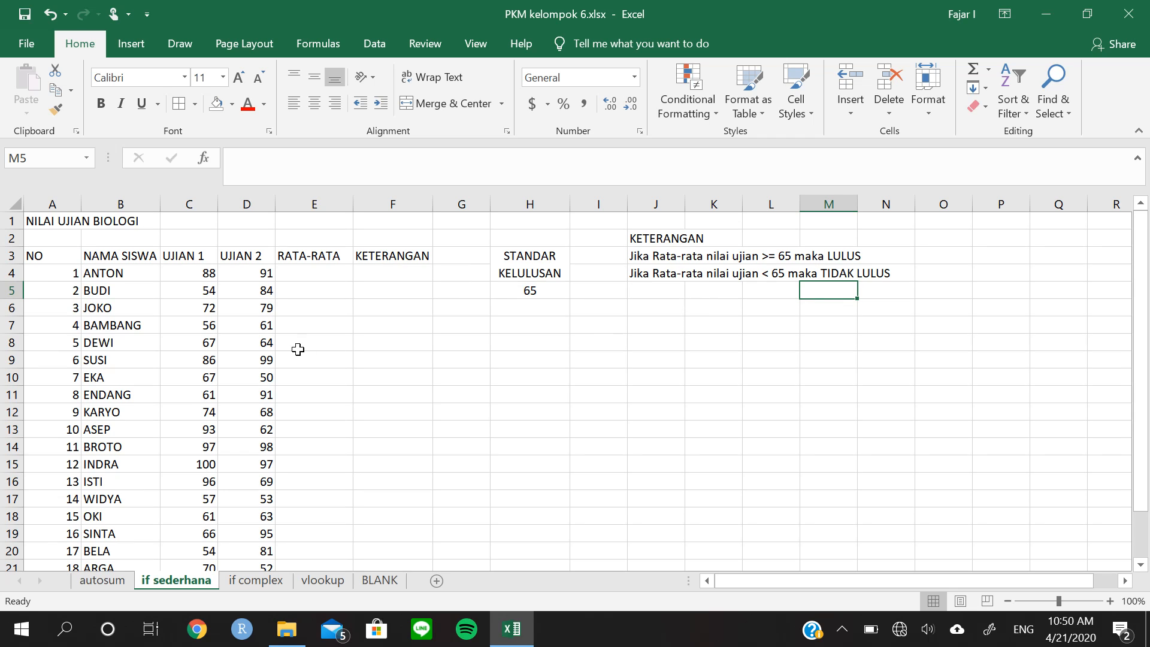
pyautogui.click(295, 276)
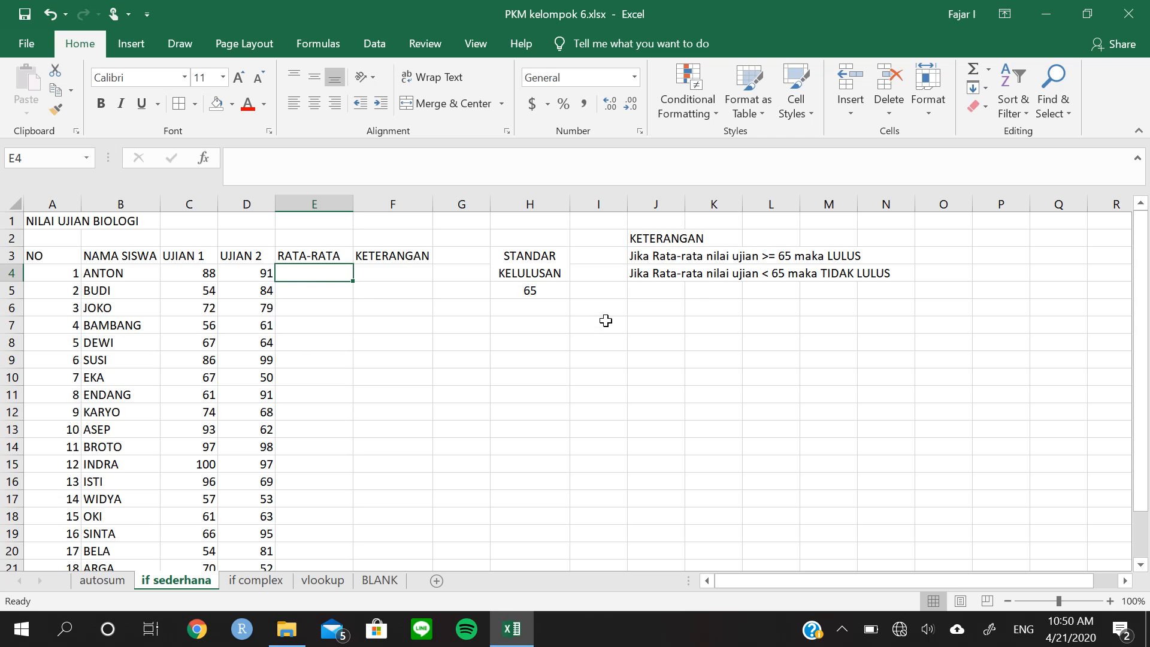
pyautogui.write('=av')
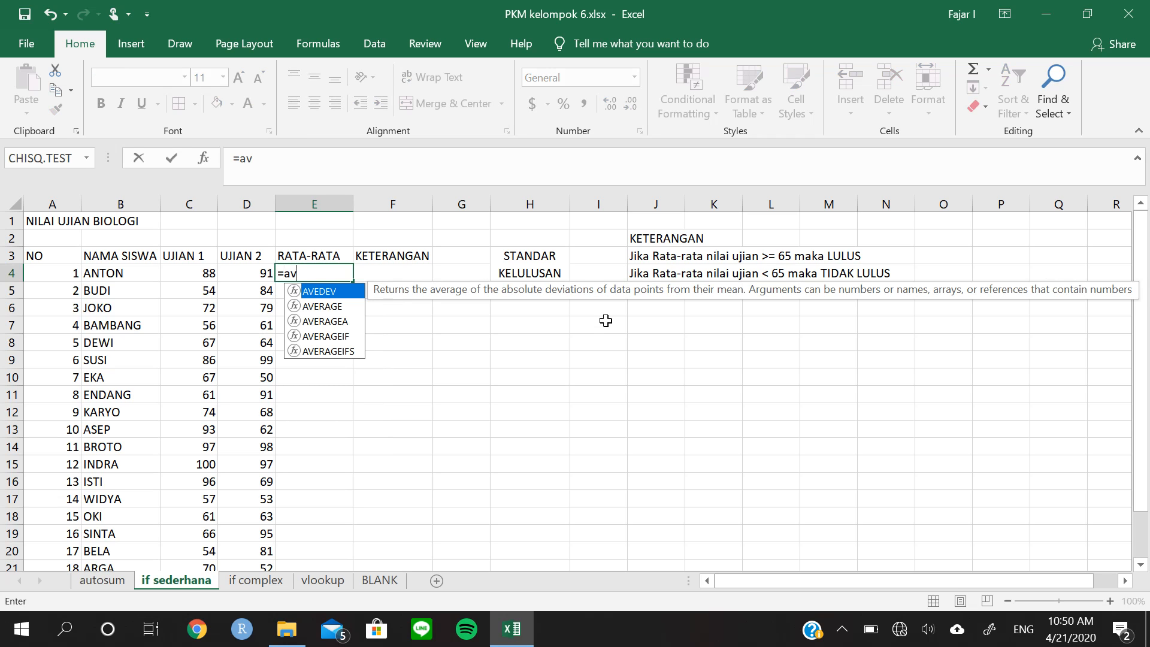
pyautogui.press('Escape')
pyautogui.press('BackSpace')
pyautogui.press('Escape')
pyautogui.press('Escape')
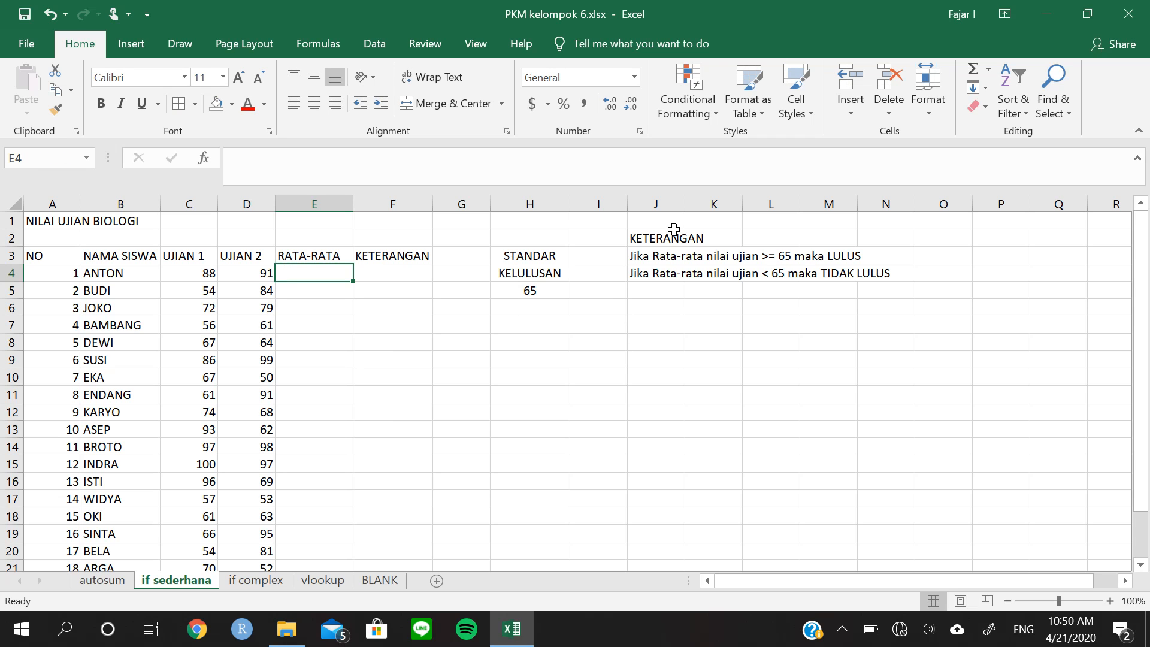
# Calculate the RATA-RATA in E4 as the average of C4:D4 and fill the formula down to E23
pyautogui.click(988, 71)
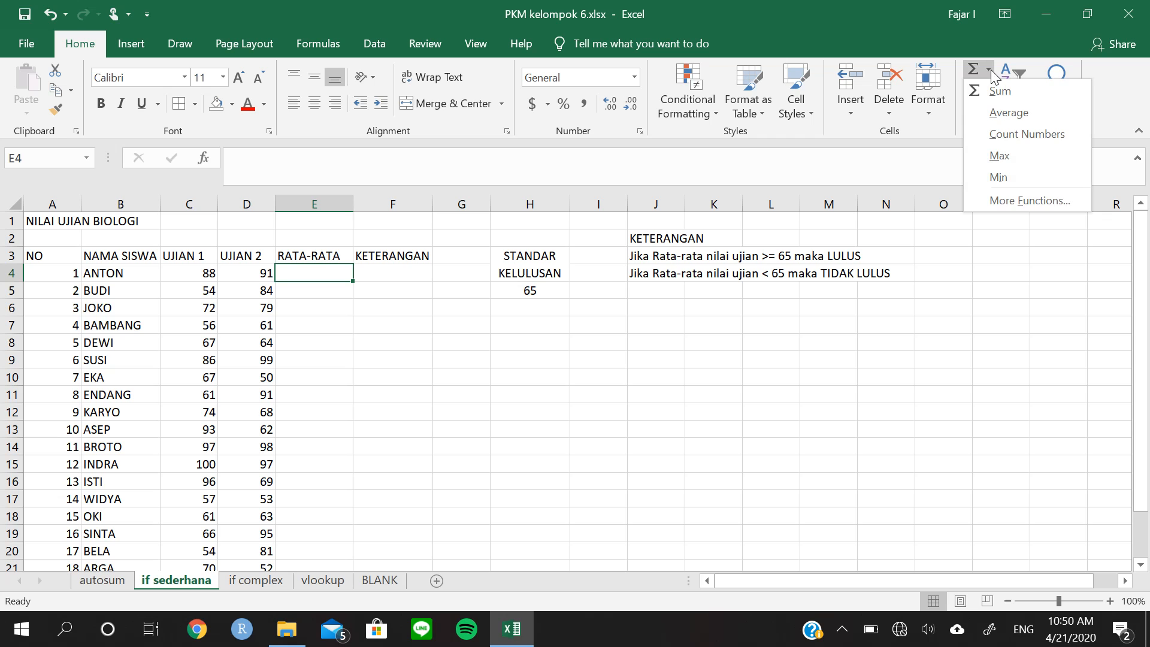
pyautogui.click(1001, 112)
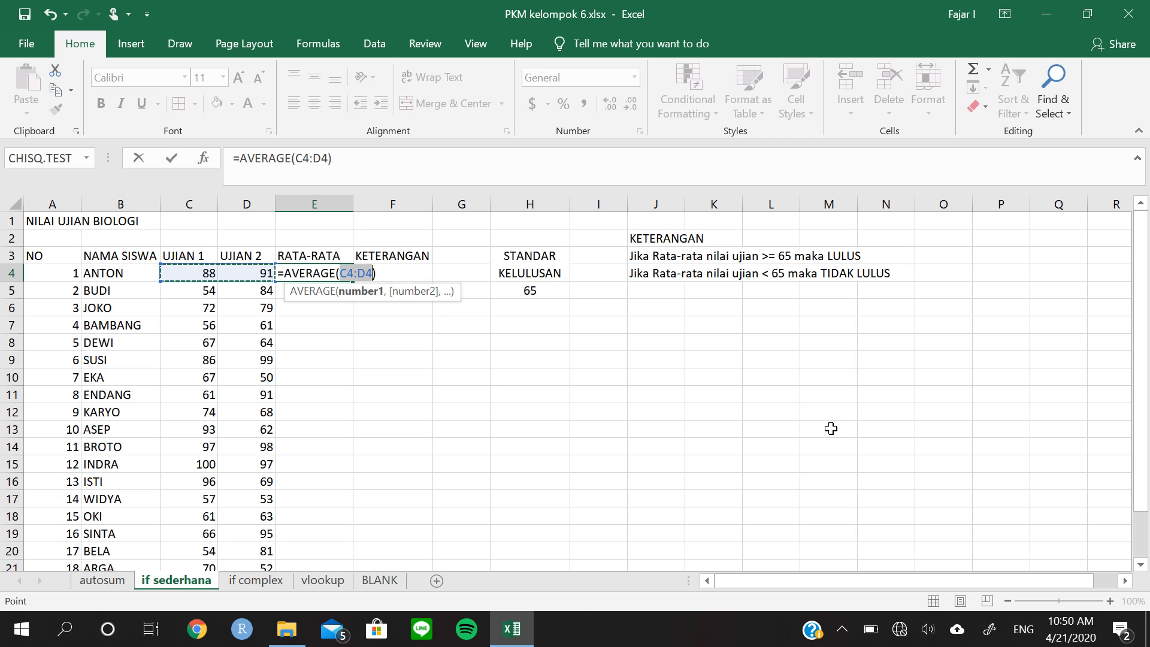
pyautogui.press('Return')
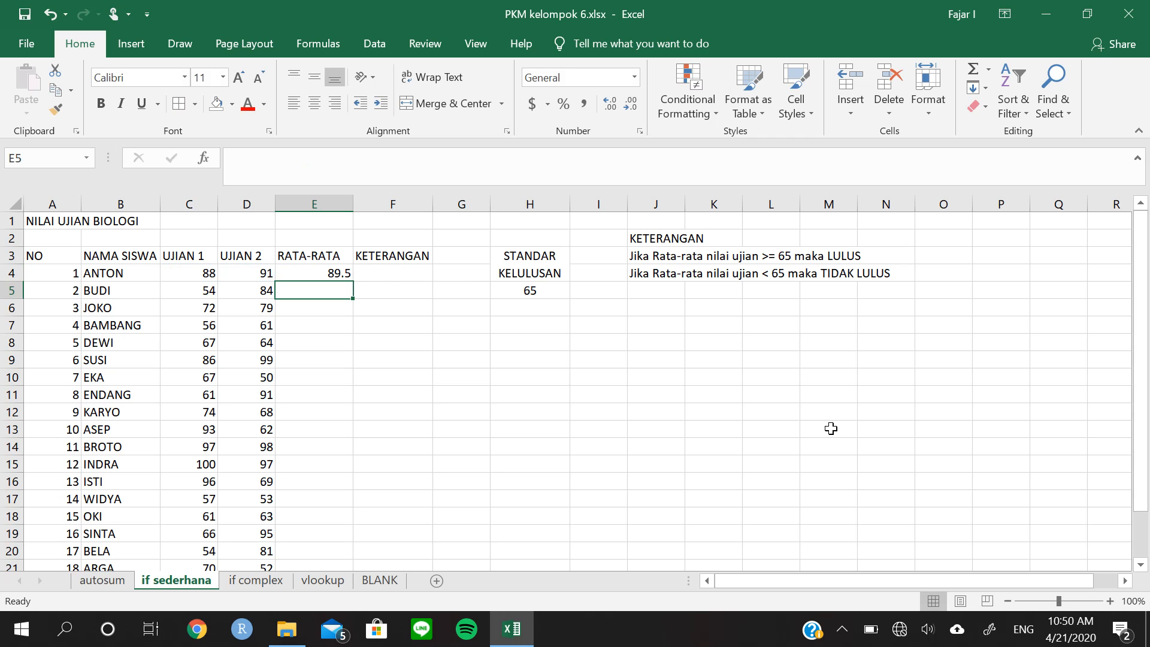
pyautogui.press('Up')
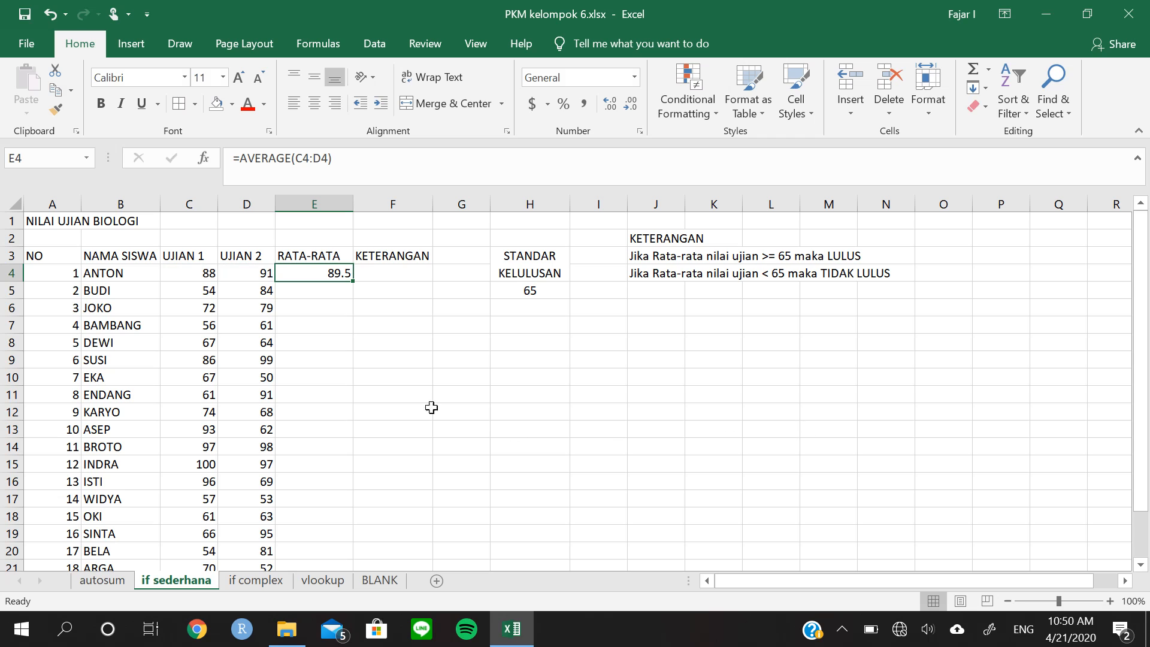
pyautogui.doubleClick(353, 281)
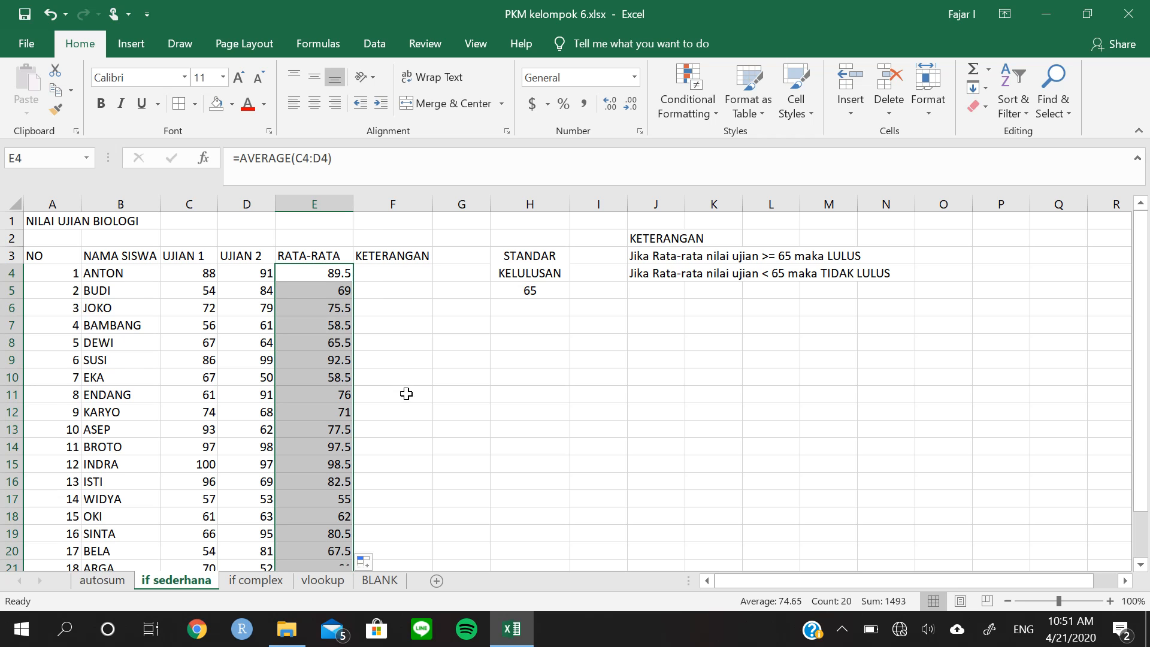
pyautogui.scroll(-2, 407, 395)
pyautogui.scroll(2, 406, 408)
pyautogui.click(387, 275)
pyautogui.click(334, 294)
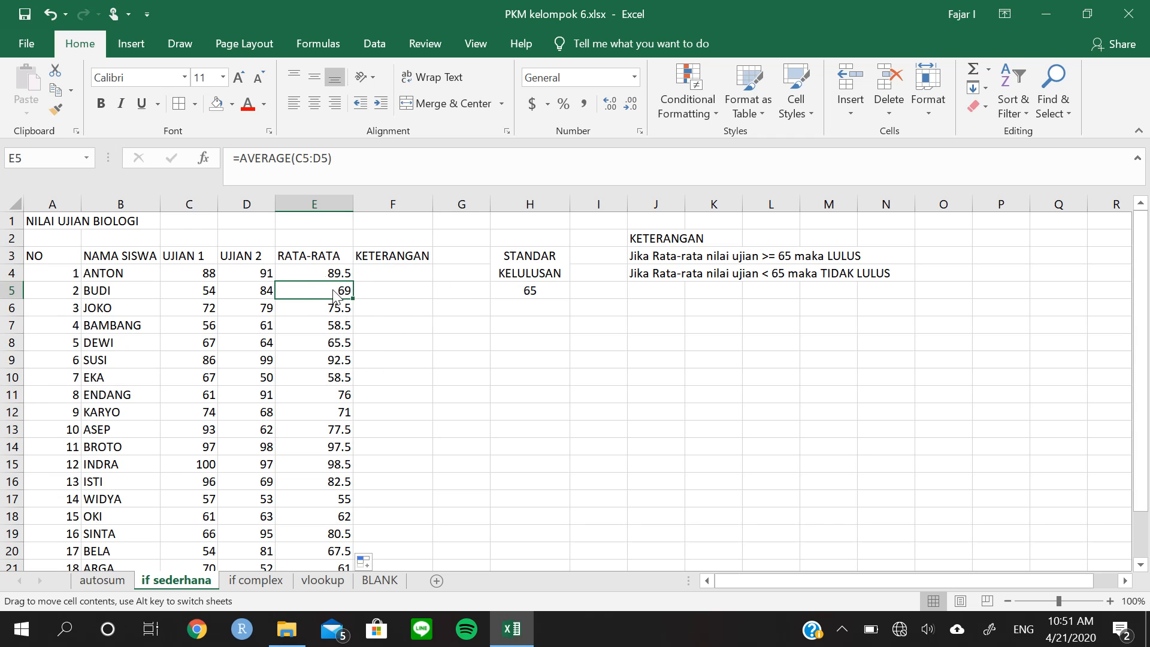
pyautogui.moveTo(323, 273); pyautogui.dragTo(333, 305)
pyautogui.click(333, 305)
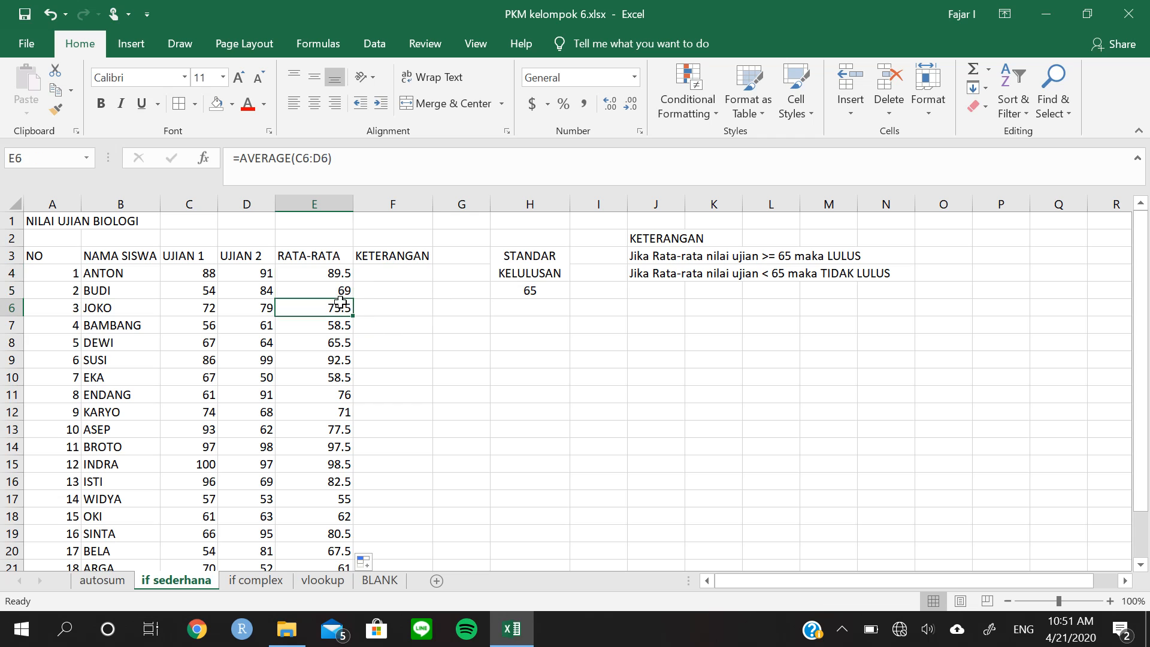
pyautogui.click(339, 277)
# Enter "lulus" by hand in the KETERANGAN cells F4 and F5
pyautogui.click(399, 279)
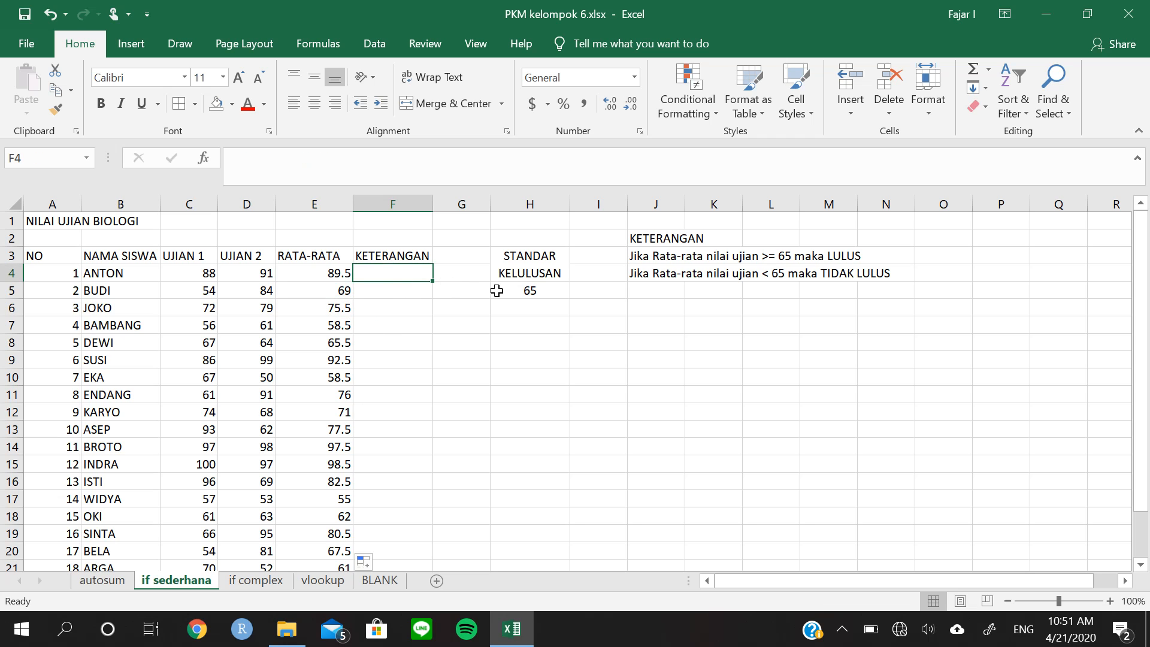
pyautogui.write('lulus')
pyautogui.press('Return')
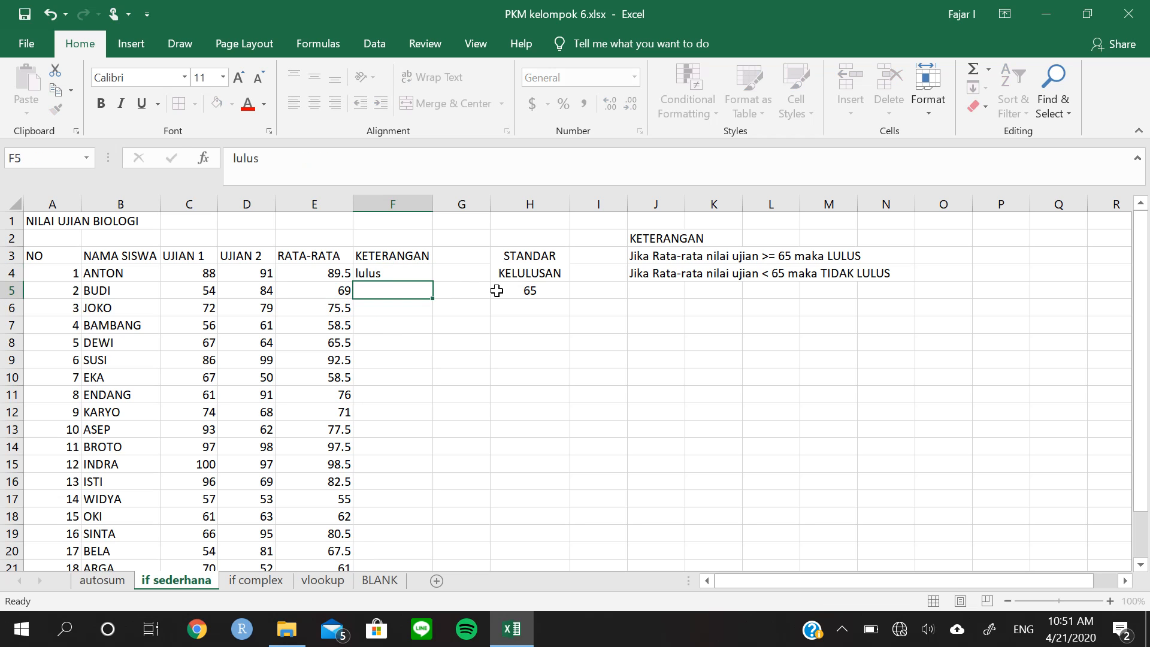
pyautogui.write('lus')
pyautogui.press('Return')
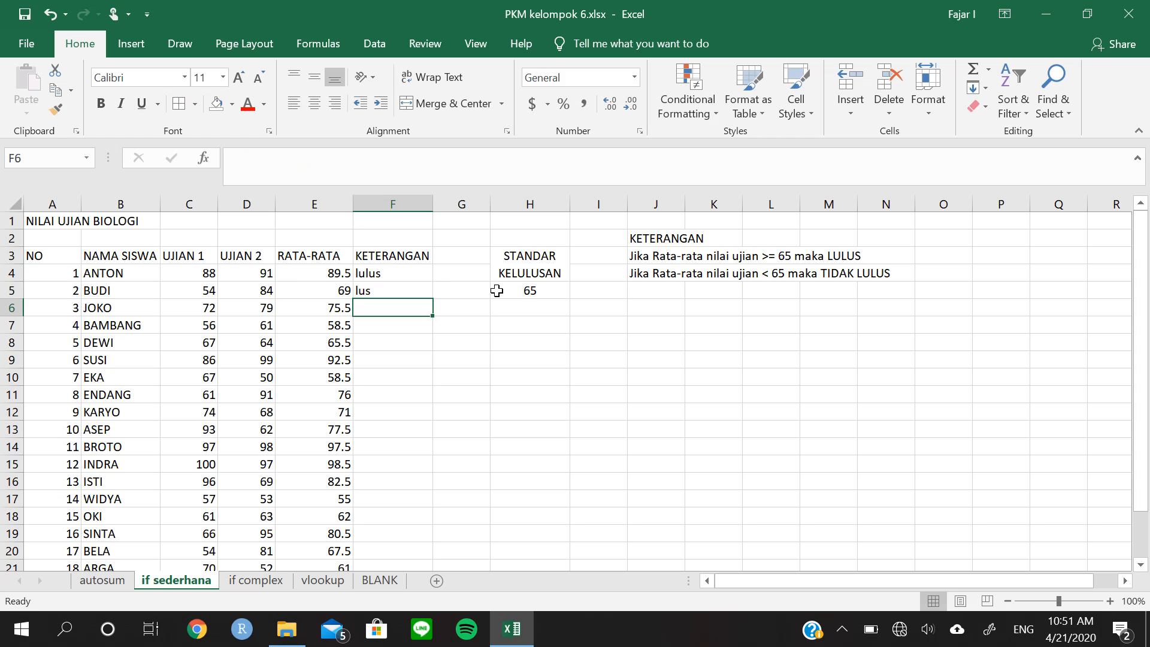
pyautogui.press('Up')
pyautogui.write('lulus')
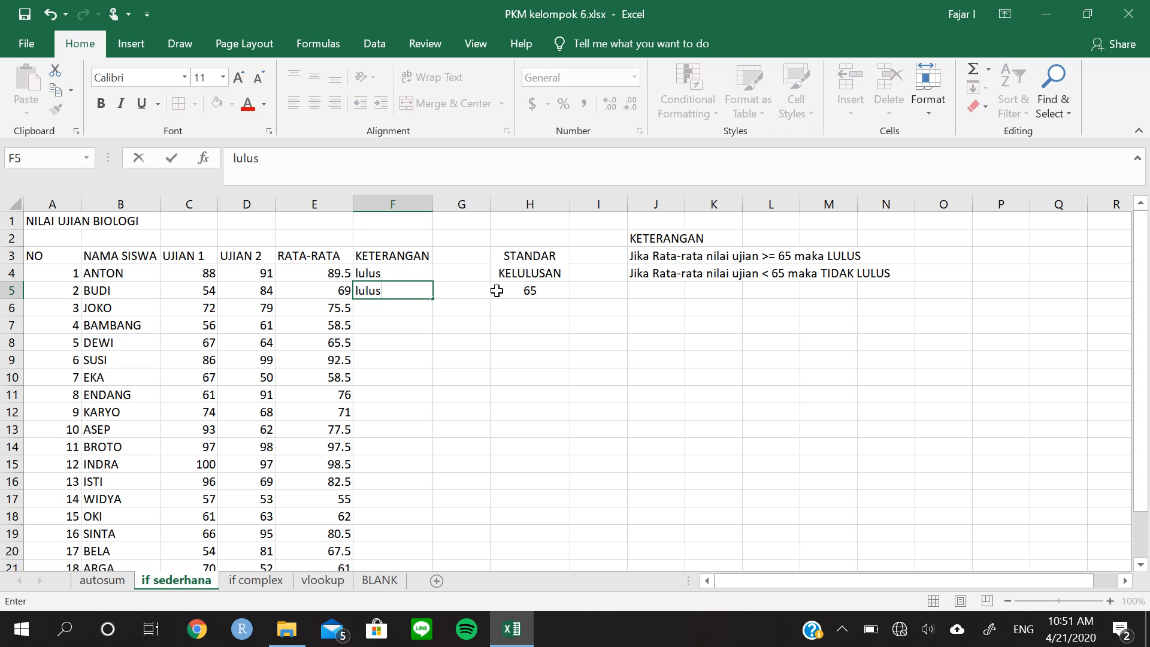
pyautogui.press('Return')
# Enter "lulus" in F6 and "tidak lulus" in F7 by hand
pyautogui.write('luls')
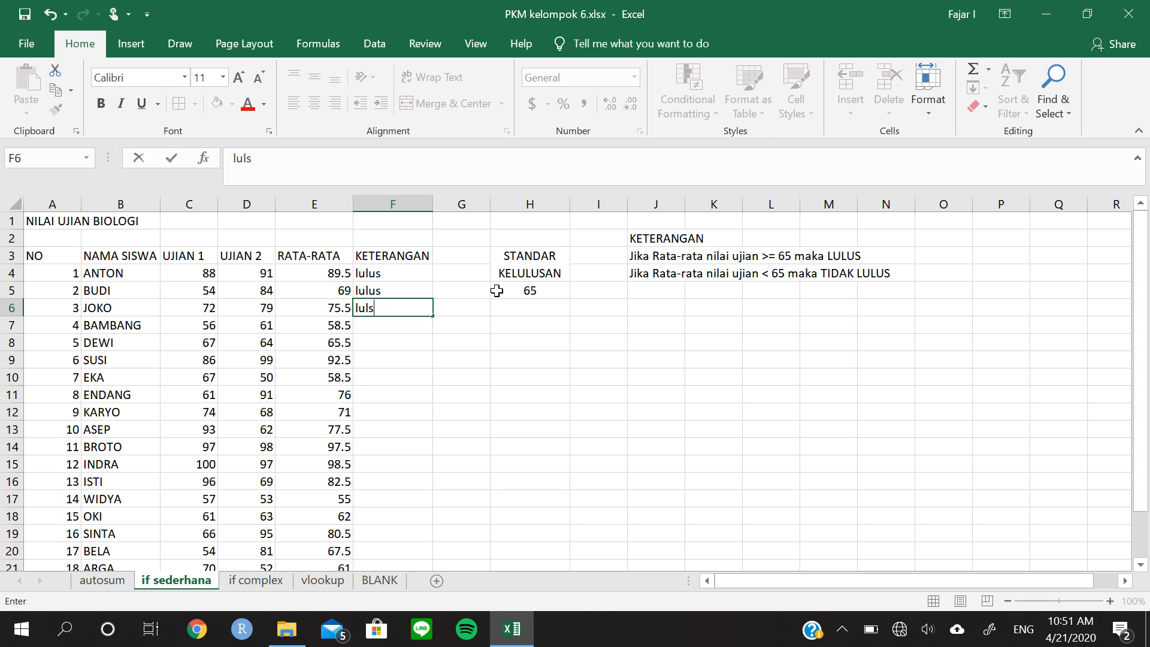
pyautogui.press('BackSpace')
pyautogui.write('us')
pyautogui.press('Return')
pyautogui.write('tidak lll')
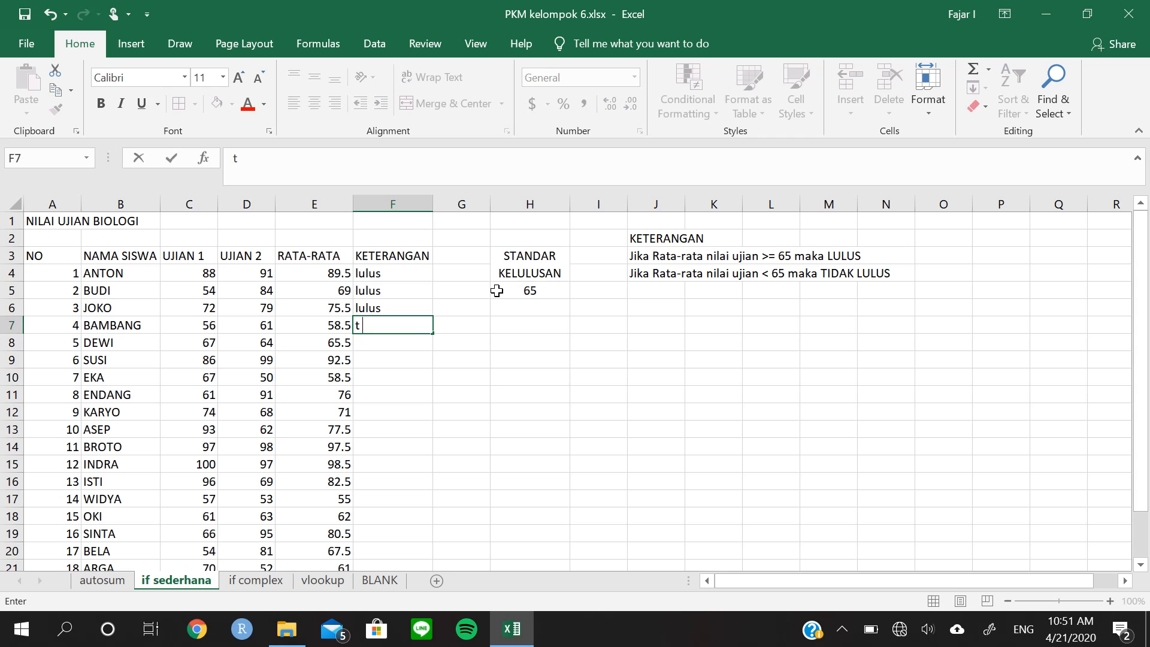
pyautogui.press('BackSpace')
pyautogui.press('BackSpace')
pyautogui.write('ulus')
pyautogui.press('Return')
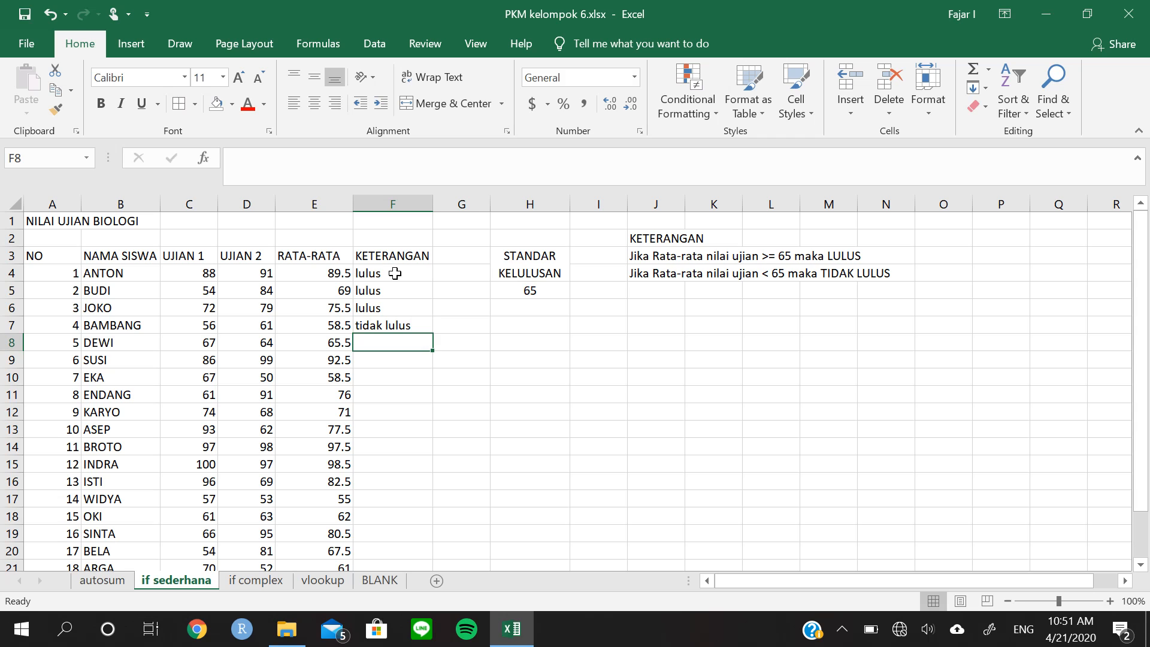
# Clear the hand-entered KETERANGAN results in F4:F7 and return to cell F4
pyautogui.moveTo(396, 274); pyautogui.dragTo(397, 326)
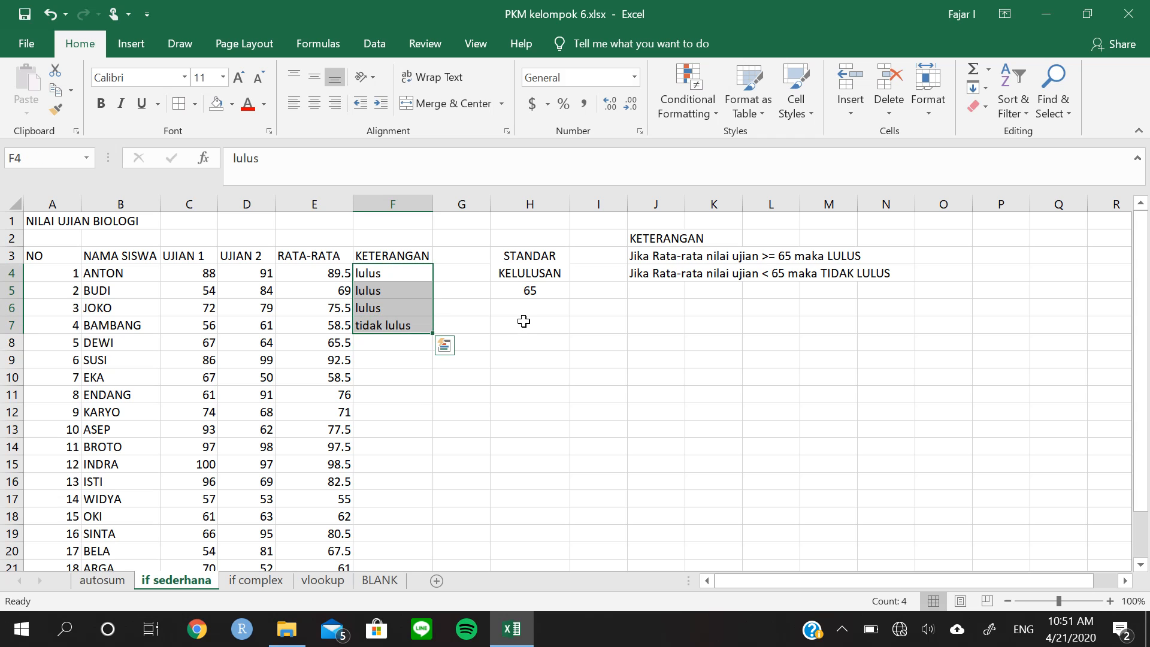
pyautogui.press('Delete')
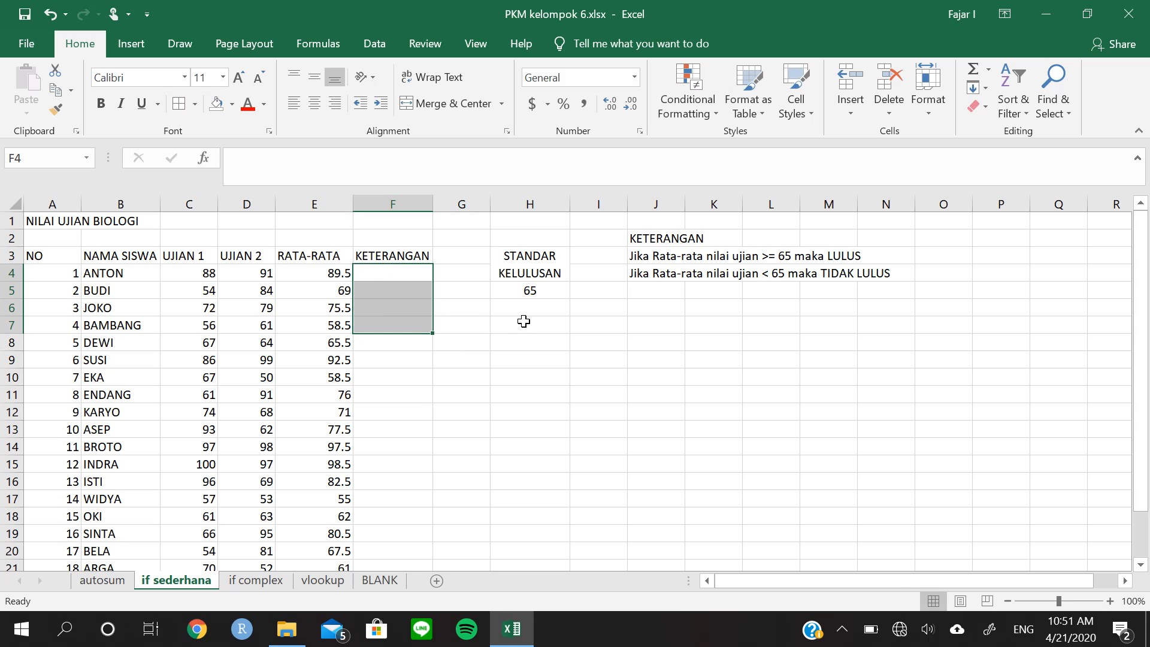
pyautogui.press('Right')
pyautogui.press('Up')
pyautogui.press('Left')
pyautogui.press('Down')
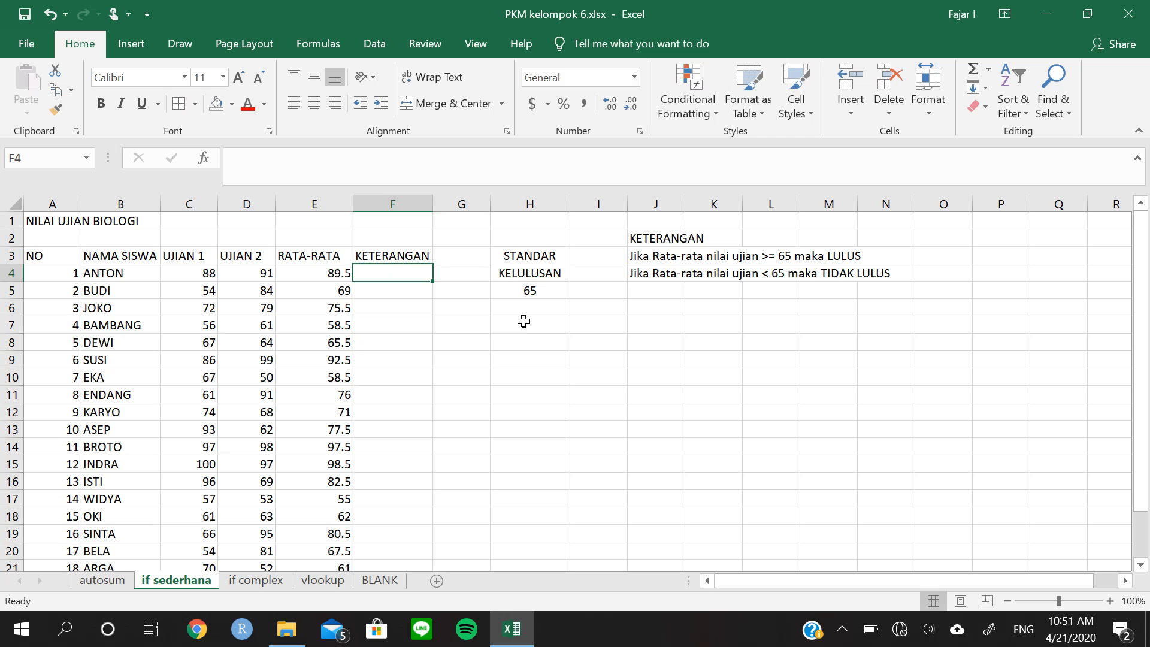
# Start an IF formula in KETERANGAN cell F4 with the logical test E4>=65
pyautogui.write('=')
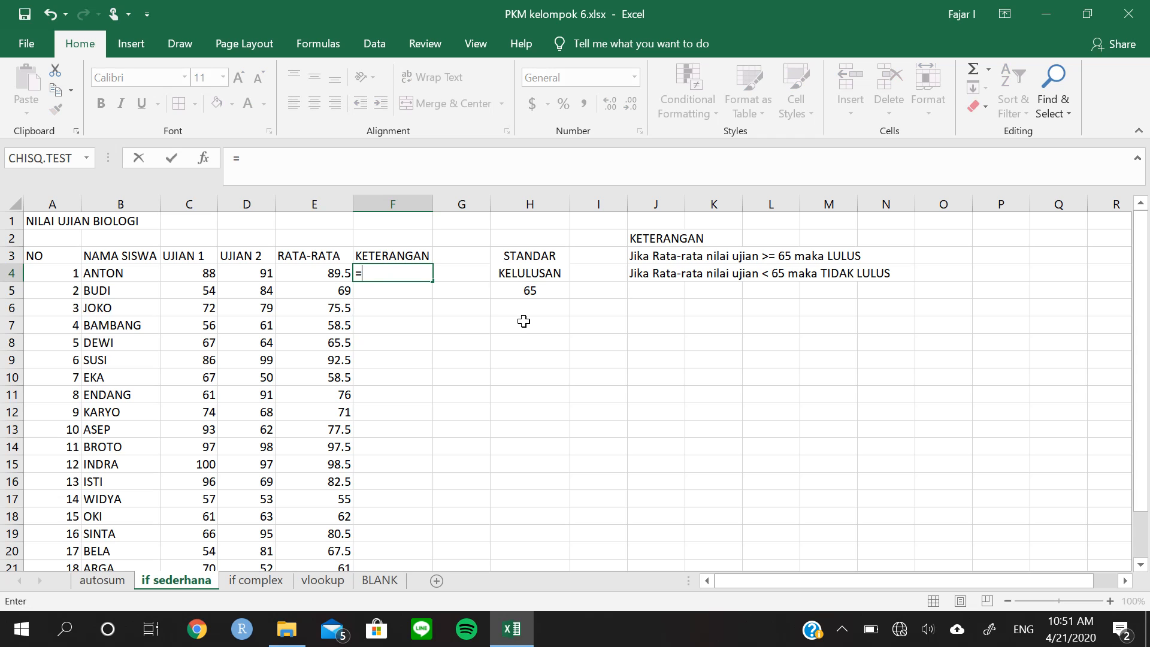
pyautogui.write('if')
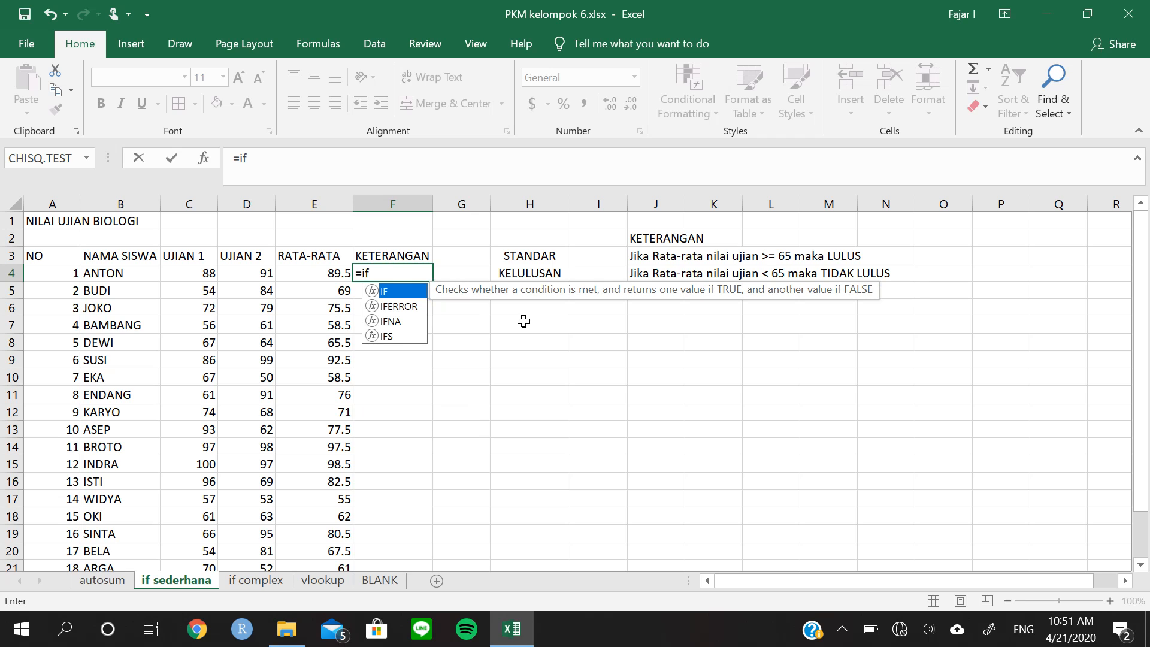
pyautogui.press('Tab')
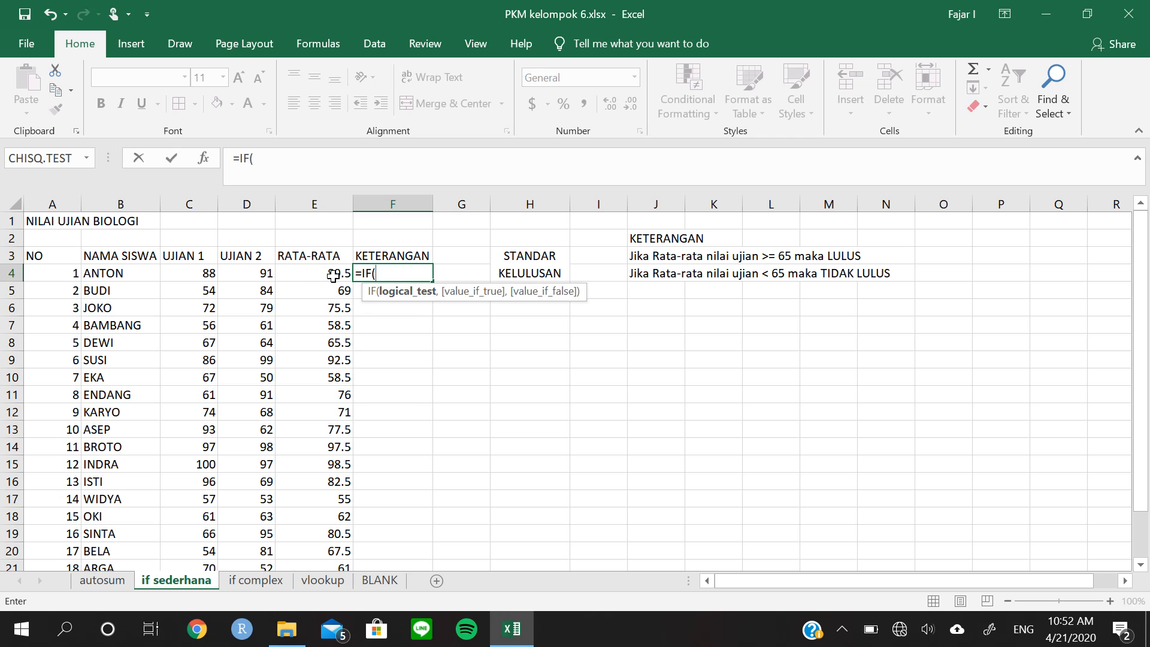
pyautogui.click(333, 275)
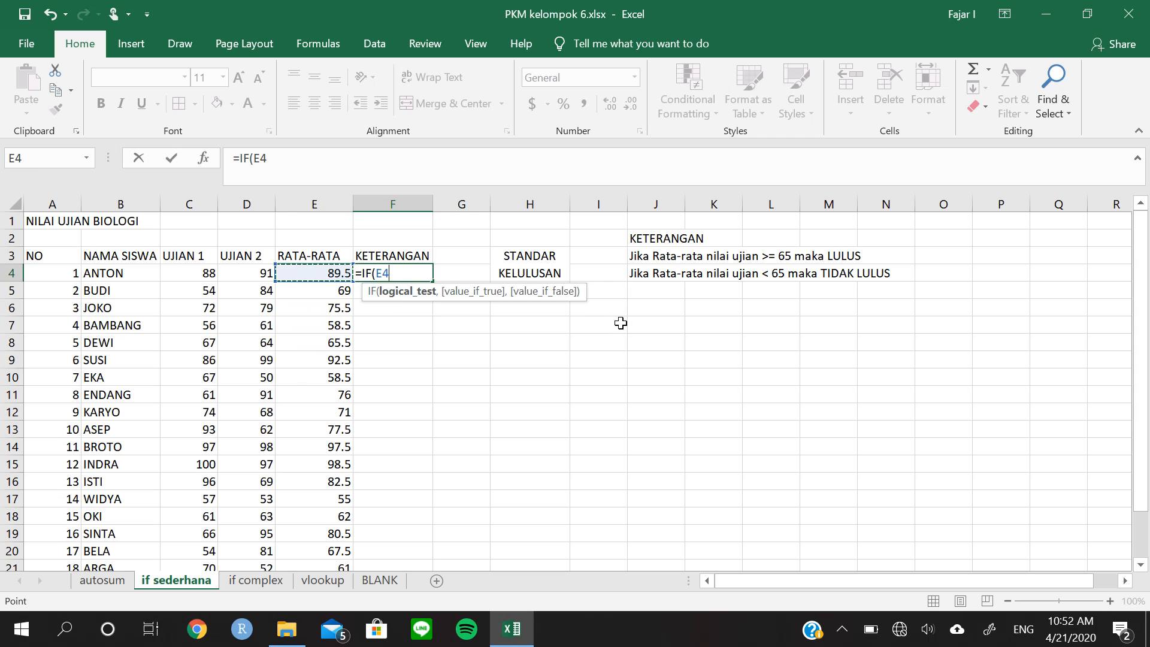
pyautogui.write('>=')
pyautogui.write('65')
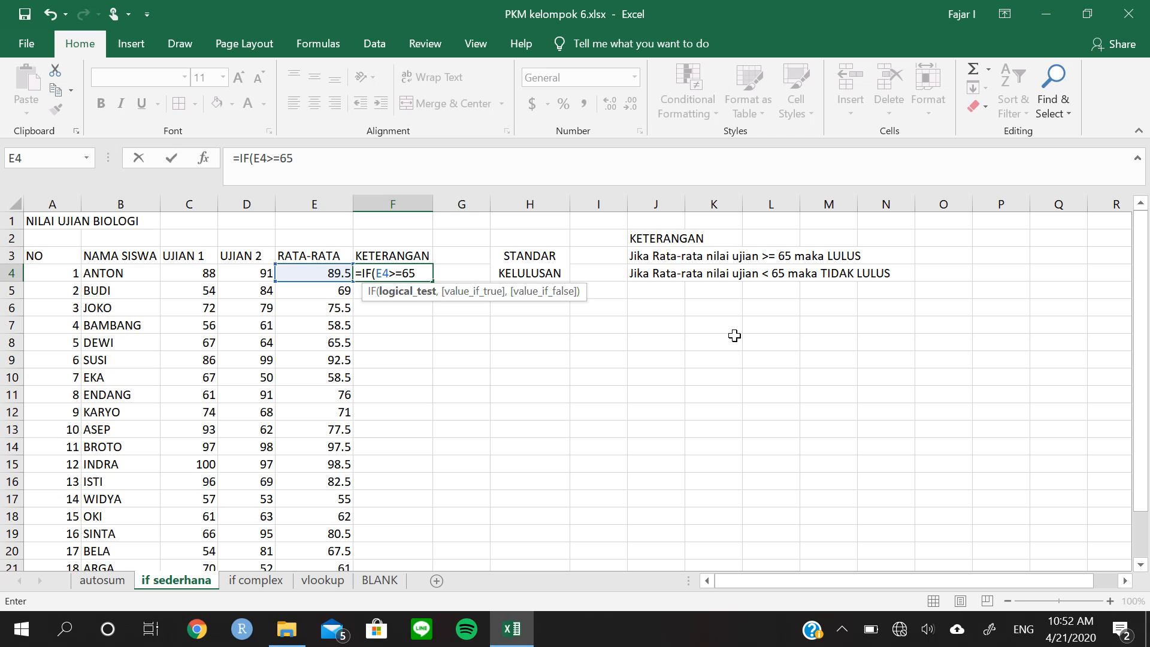
# Complete the IF formula in F4 so it returns "LULUS" when true and "TIDAK LULUS" when false
pyautogui.write(',')
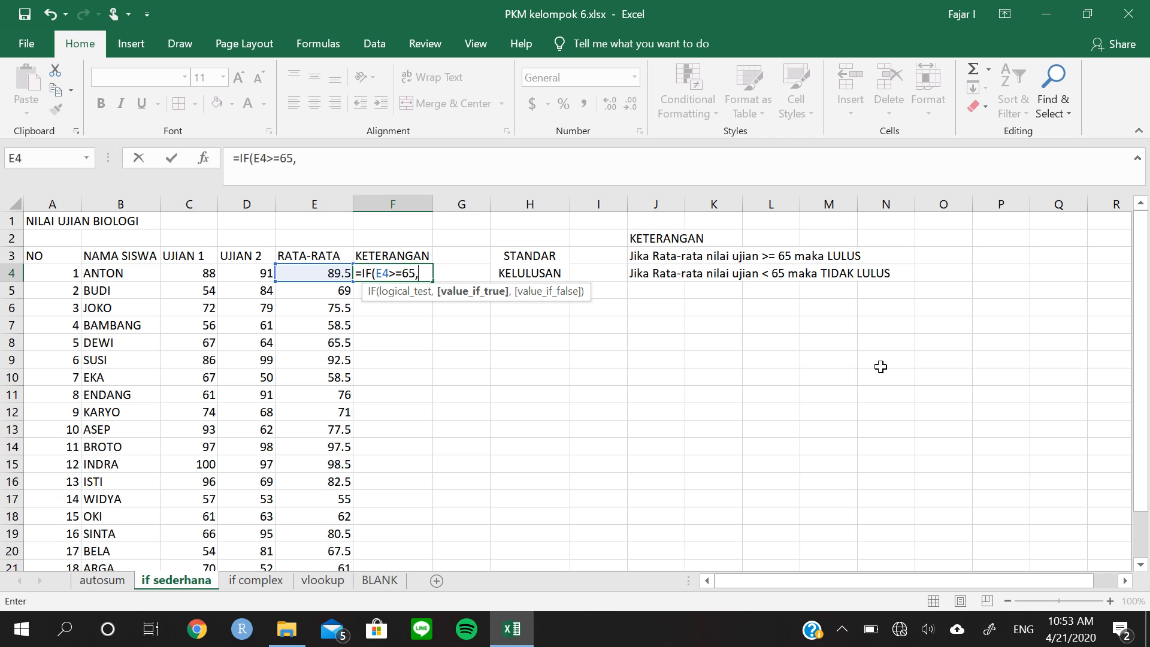
pyautogui.write('"LULUS"')
pyautogui.write(',')
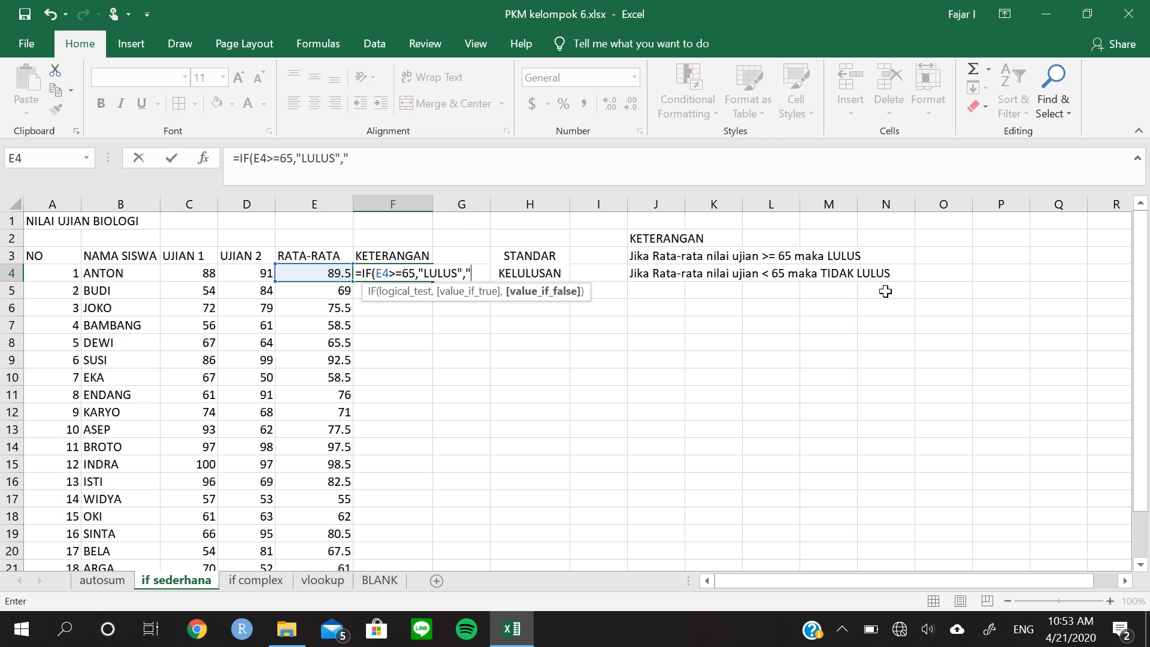
pyautogui.write('TIDAK')
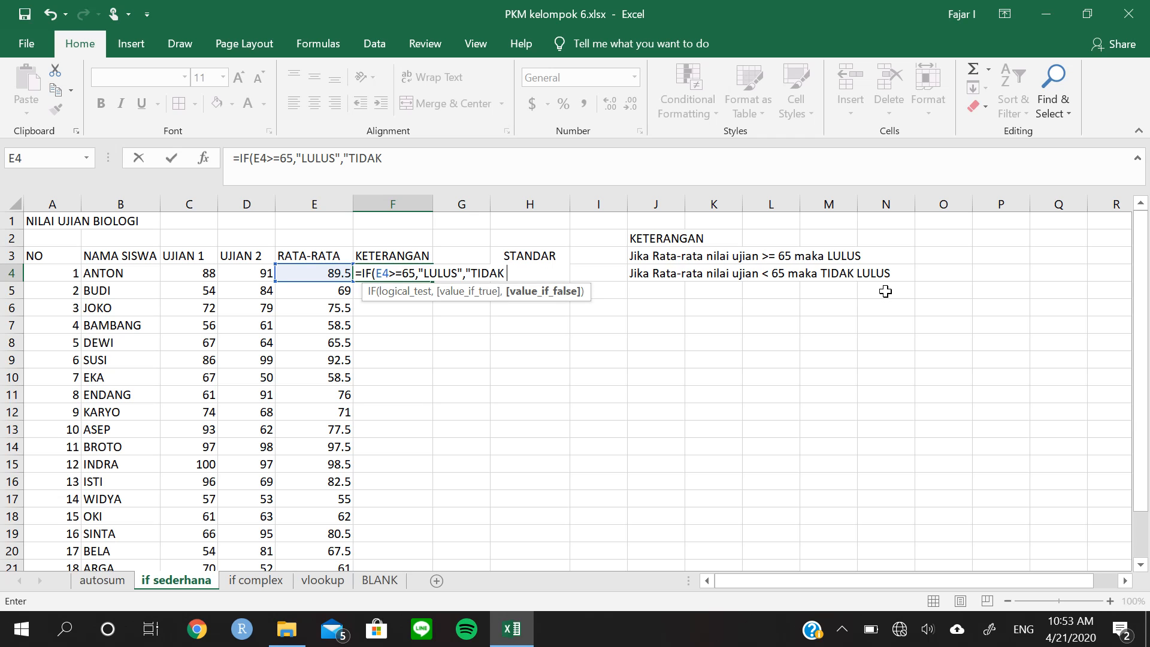
pyautogui.write('LULUS')
pyautogui.write(')')
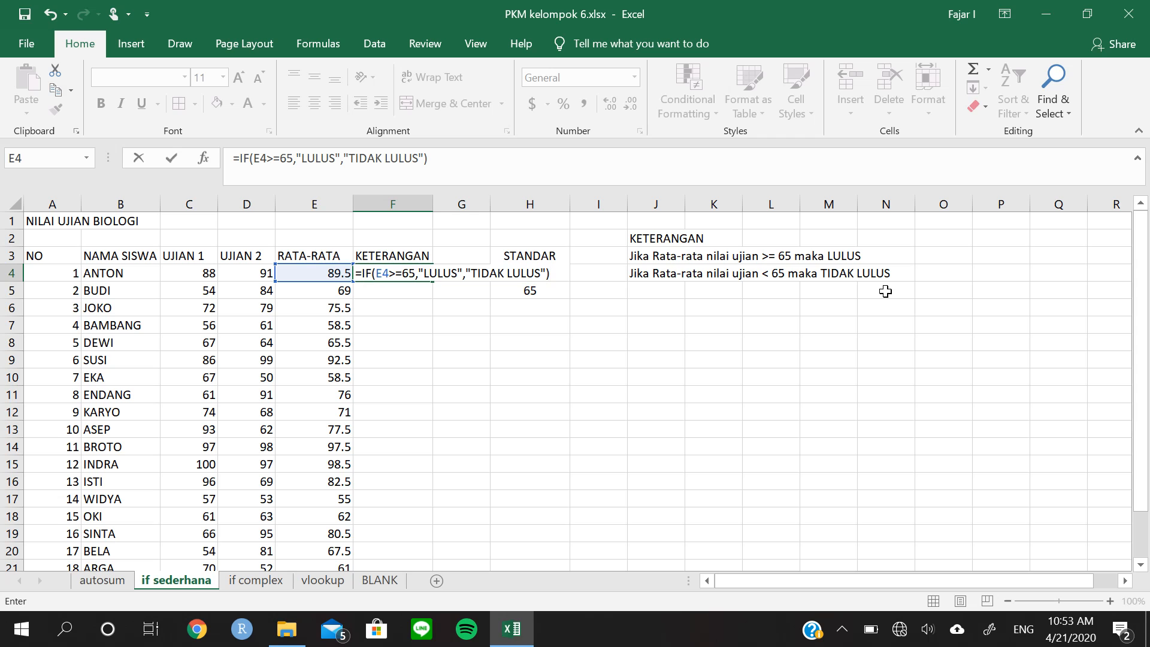
pyautogui.press('Return')
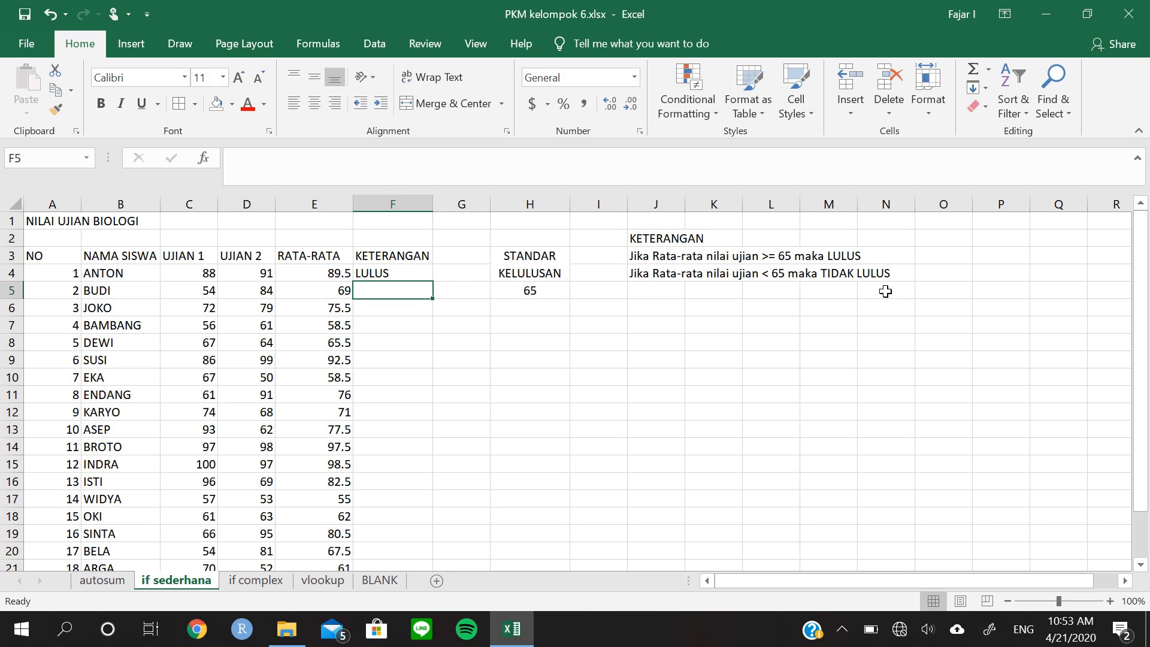
# Fill the IF formula with the fixed threshold of 65 from F4 down to F23
pyautogui.press('Up')
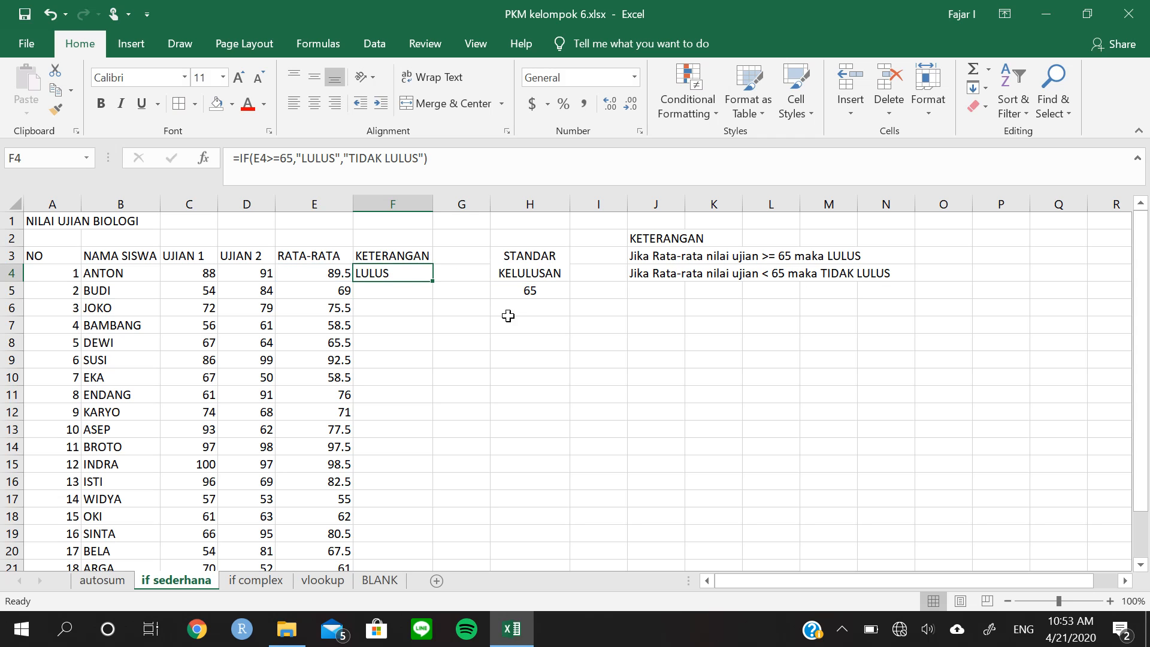
pyautogui.moveTo(433, 285); pyautogui.dragTo(434, 285)
pyautogui.doubleClick(434, 285)
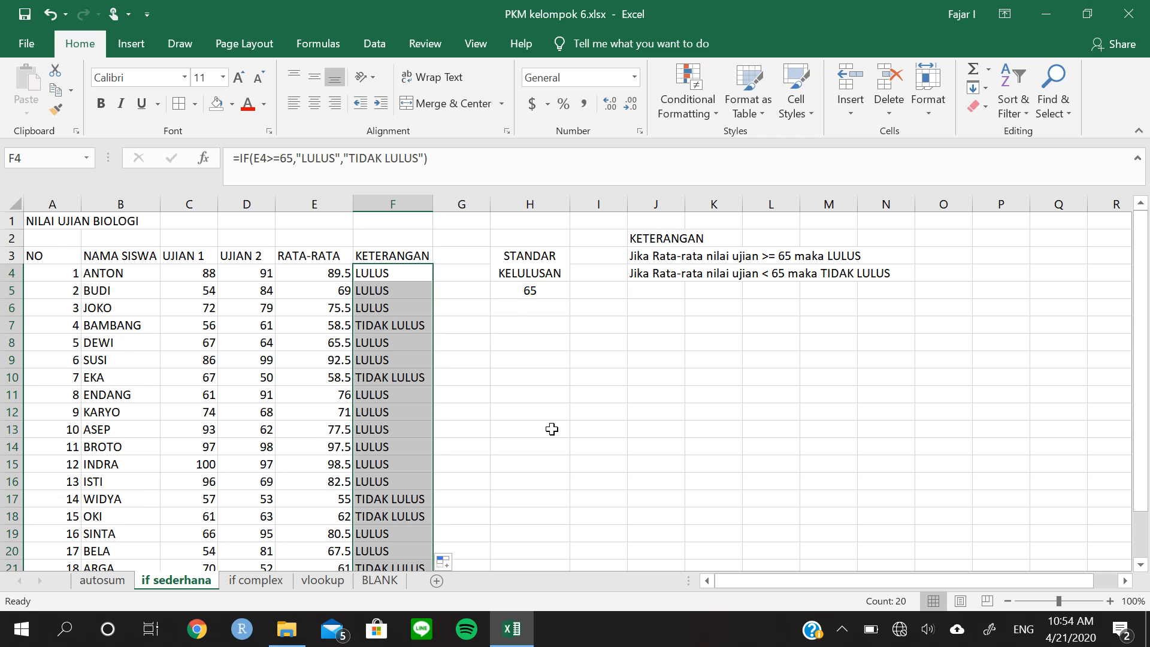
pyautogui.scroll(-1, 557, 441)
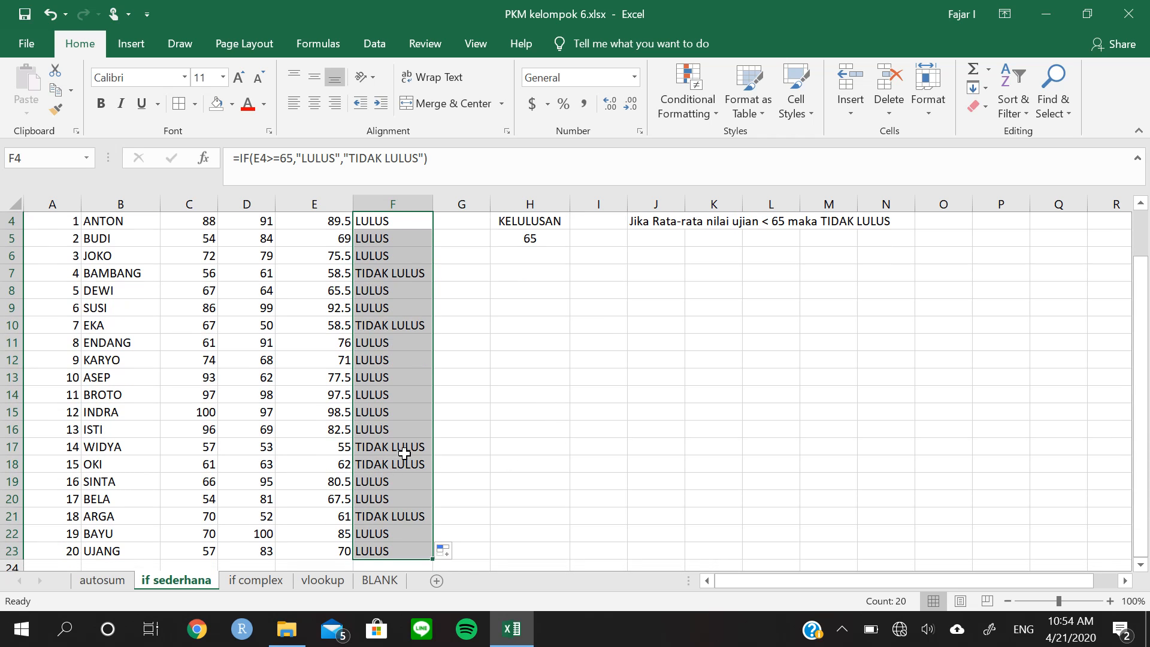
pyautogui.scroll(1, 407, 455)
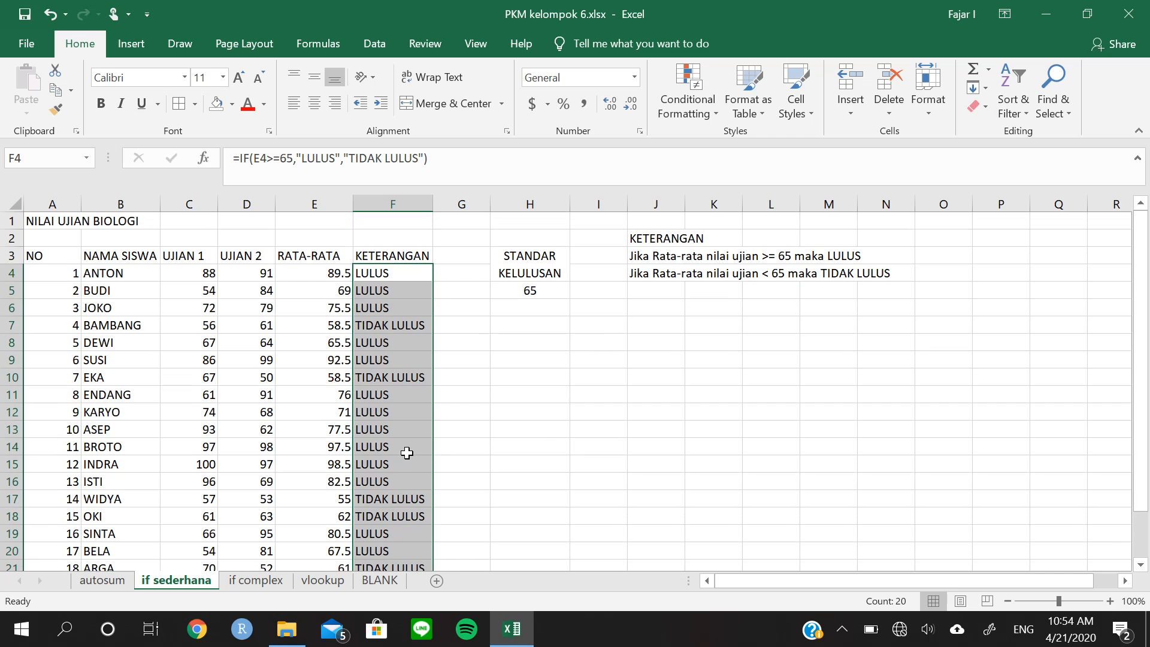
pyautogui.click(401, 277)
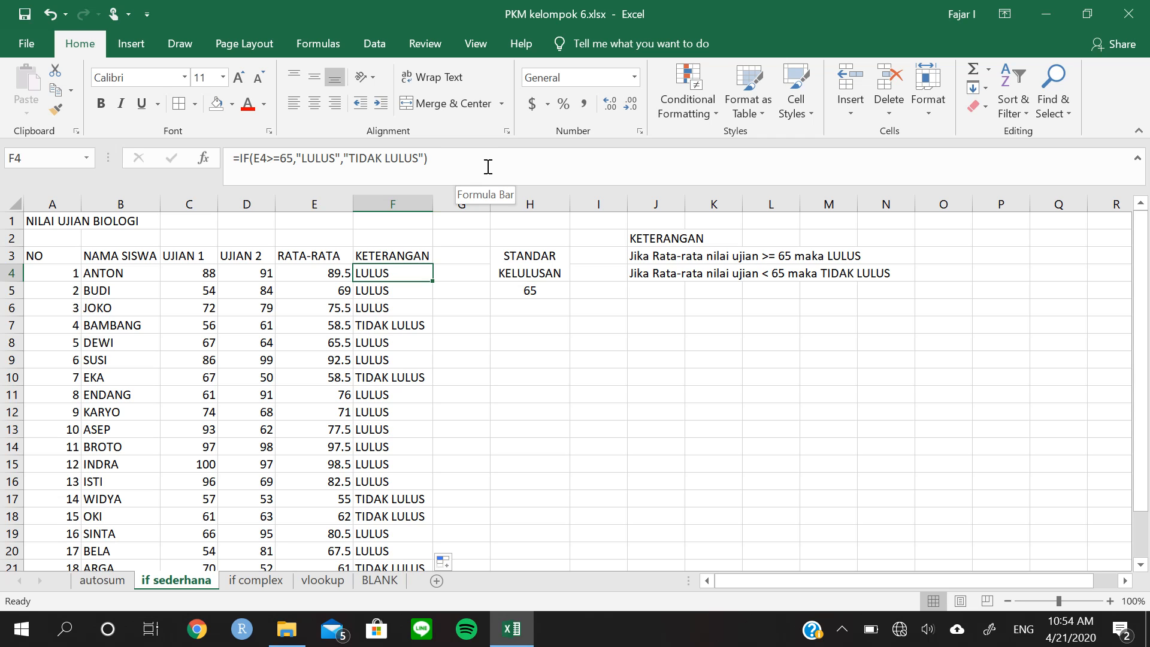
pyautogui.moveTo(483, 165); pyautogui.dragTo(257, 163)
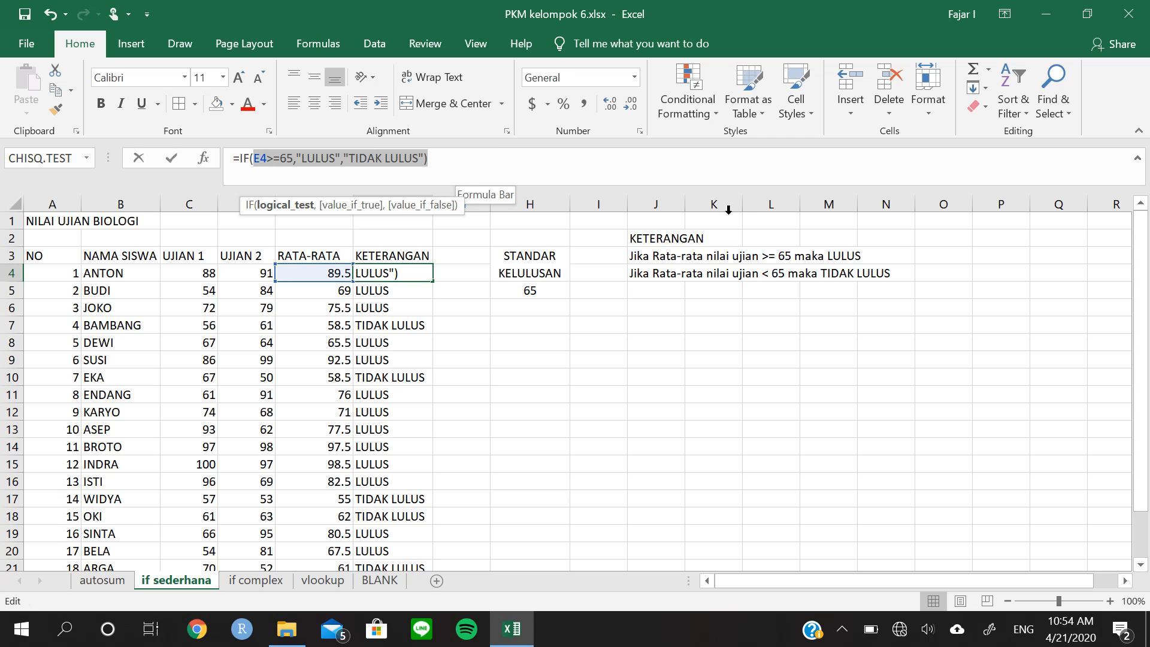
pyautogui.press('Delete')
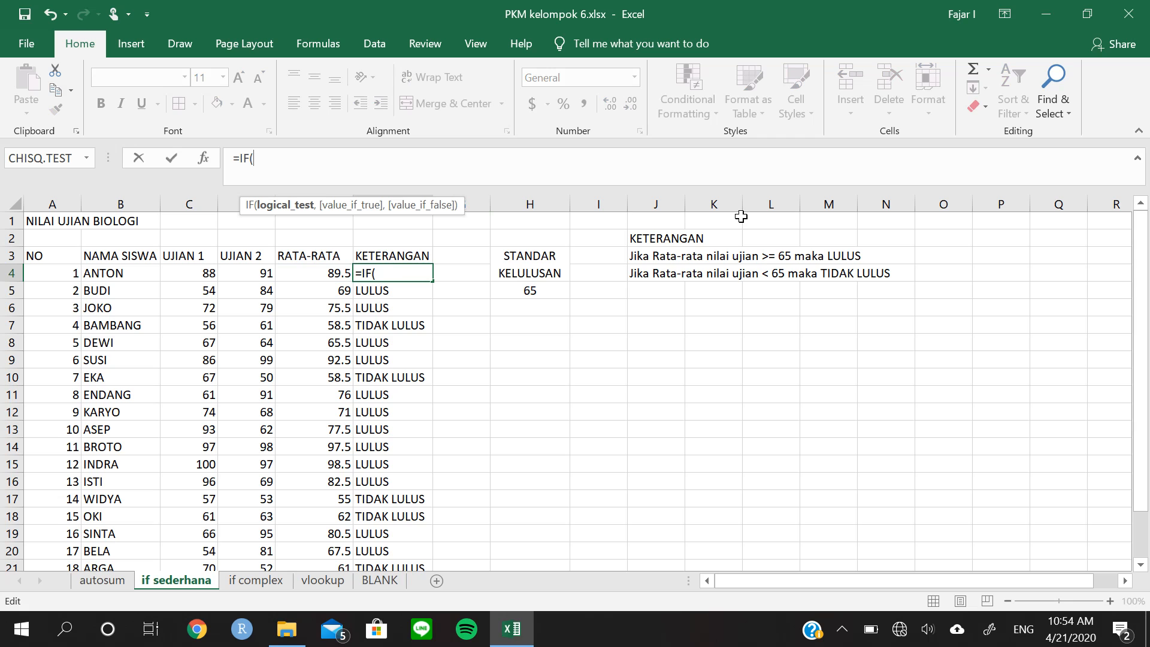
pyautogui.click(535, 292)
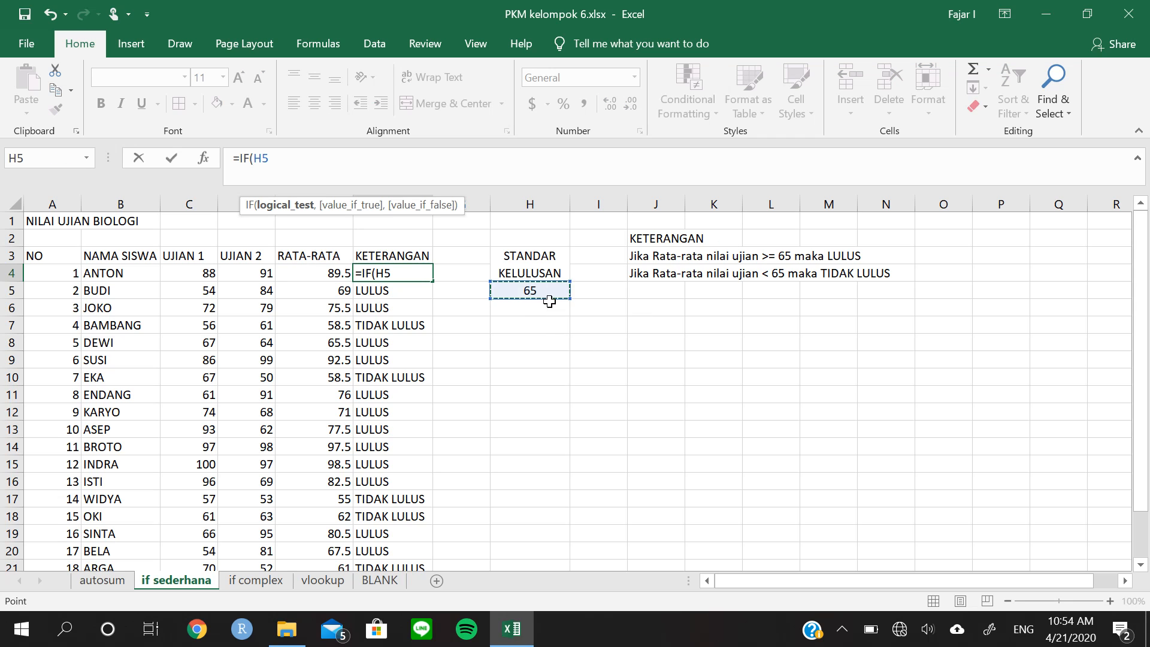
pyautogui.press('Escape')
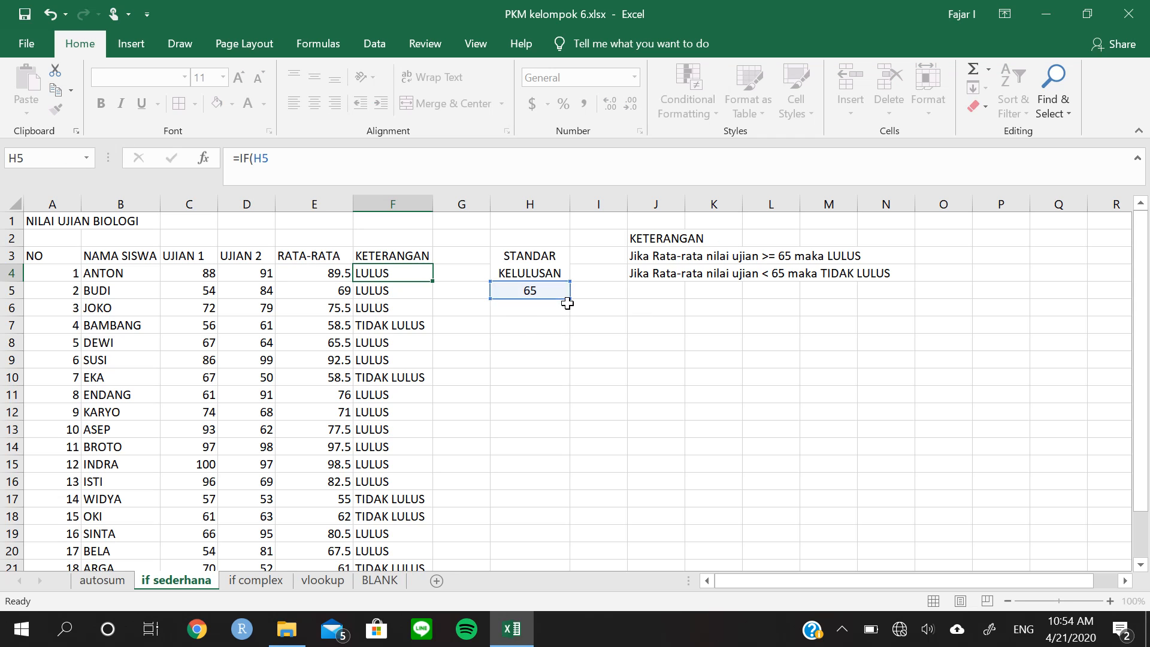
# Replace the arguments of the IF formula in F4 with the logical test E4>=$H$5, using an absolute reference to the passing standard
pyautogui.moveTo(429, 158); pyautogui.dragTo(256, 161)
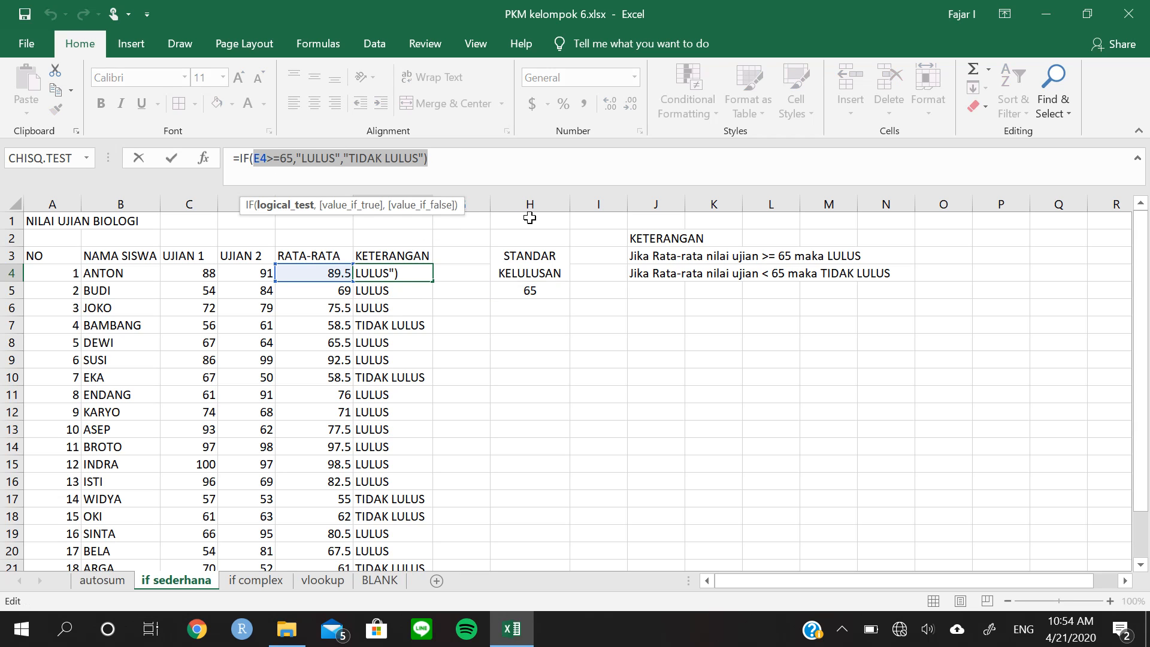
pyautogui.press('BackSpace')
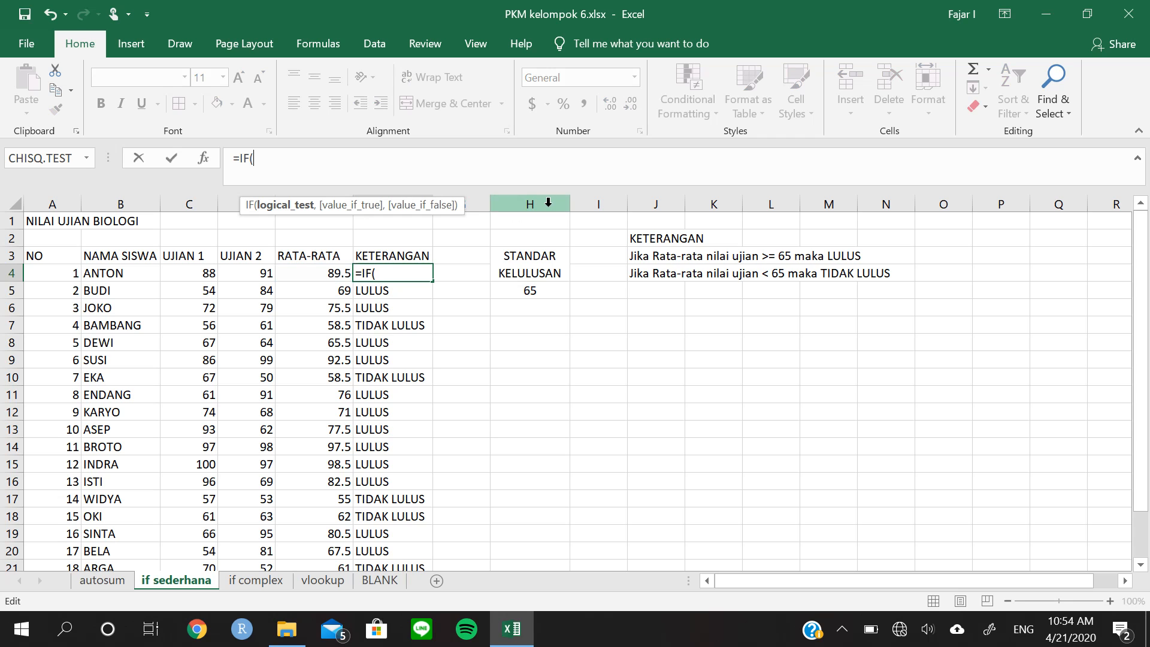
pyautogui.click(335, 270)
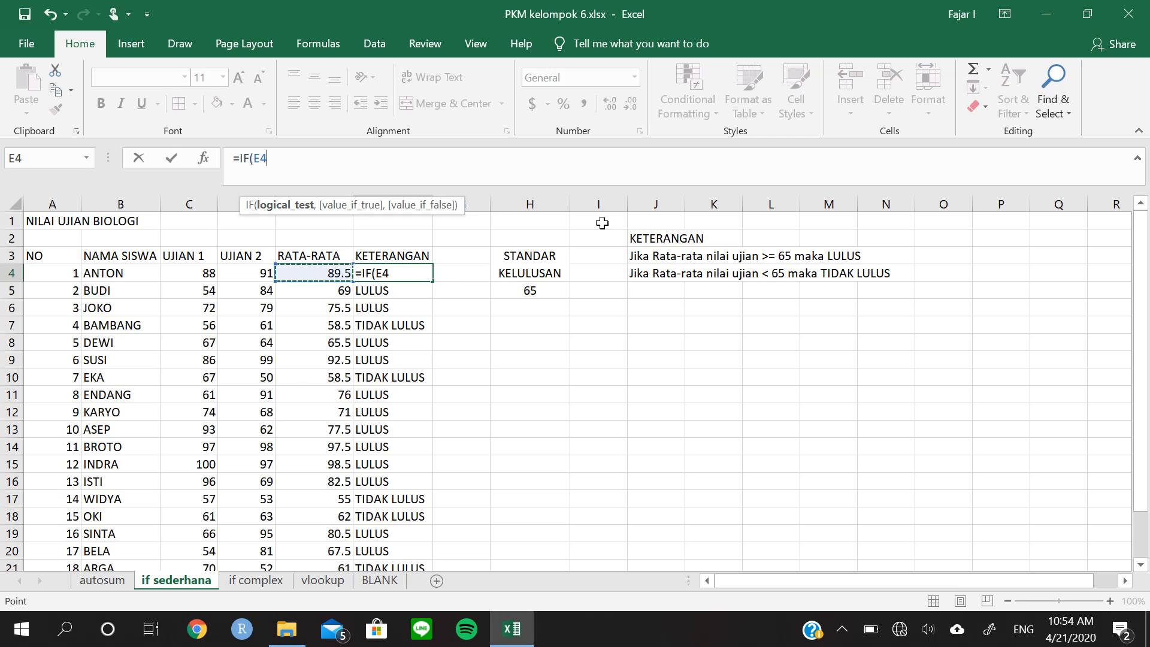
pyautogui.write('>=')
pyautogui.click(528, 292)
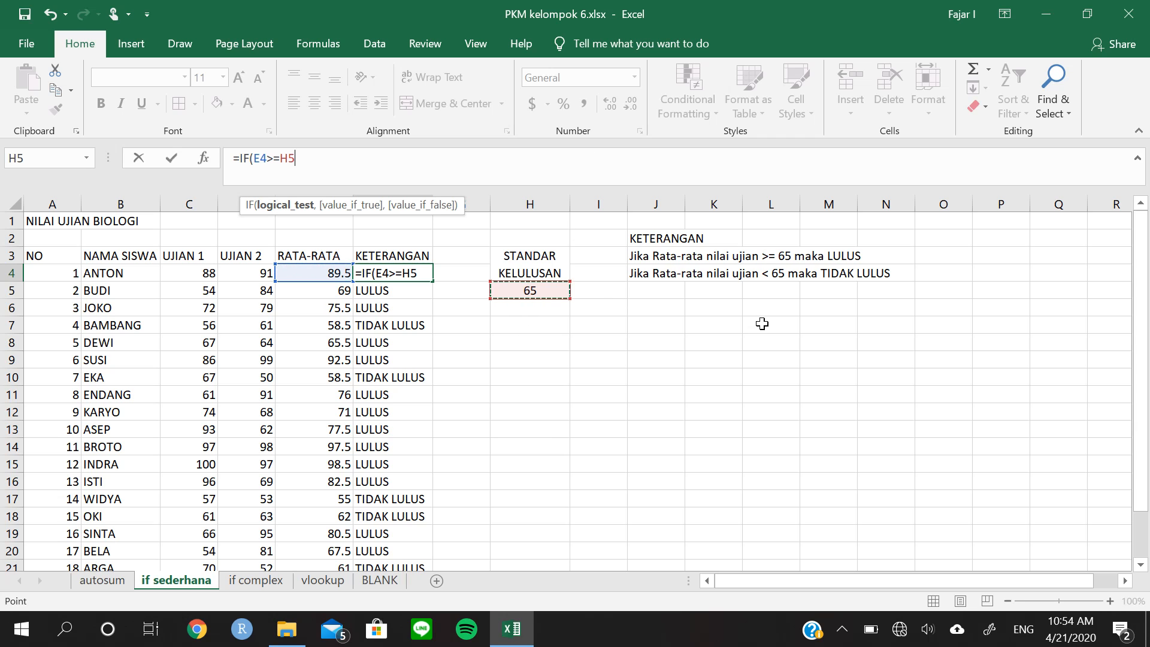
pyautogui.press('F4')
pyautogui.write(',')
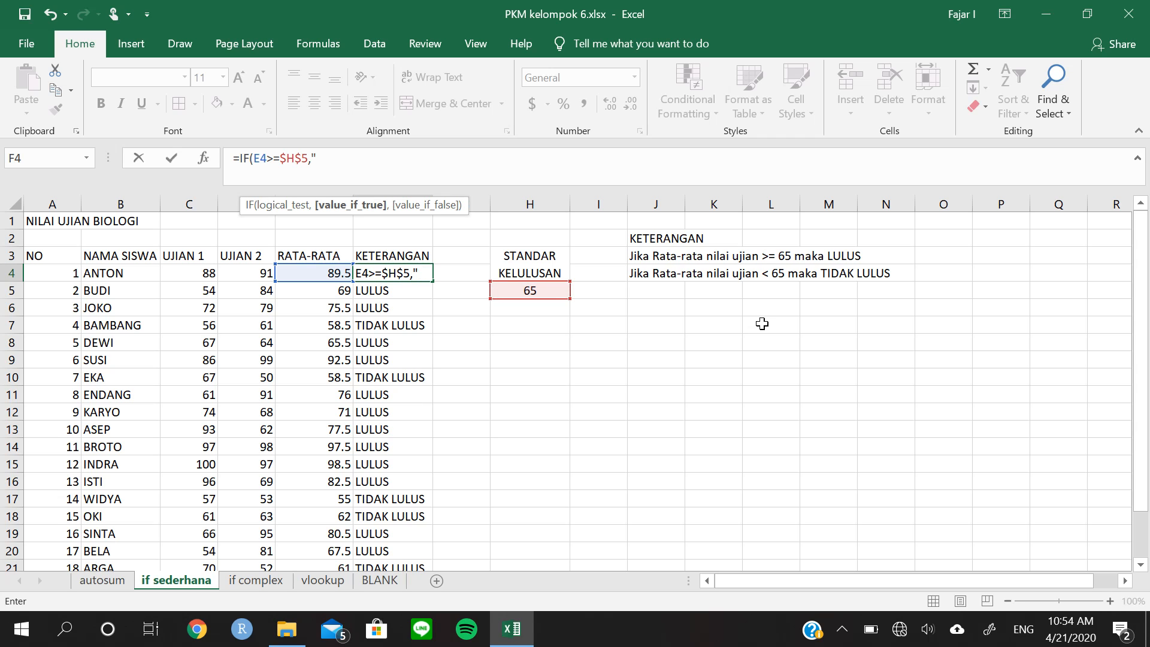
pyautogui.write('"LULUS')
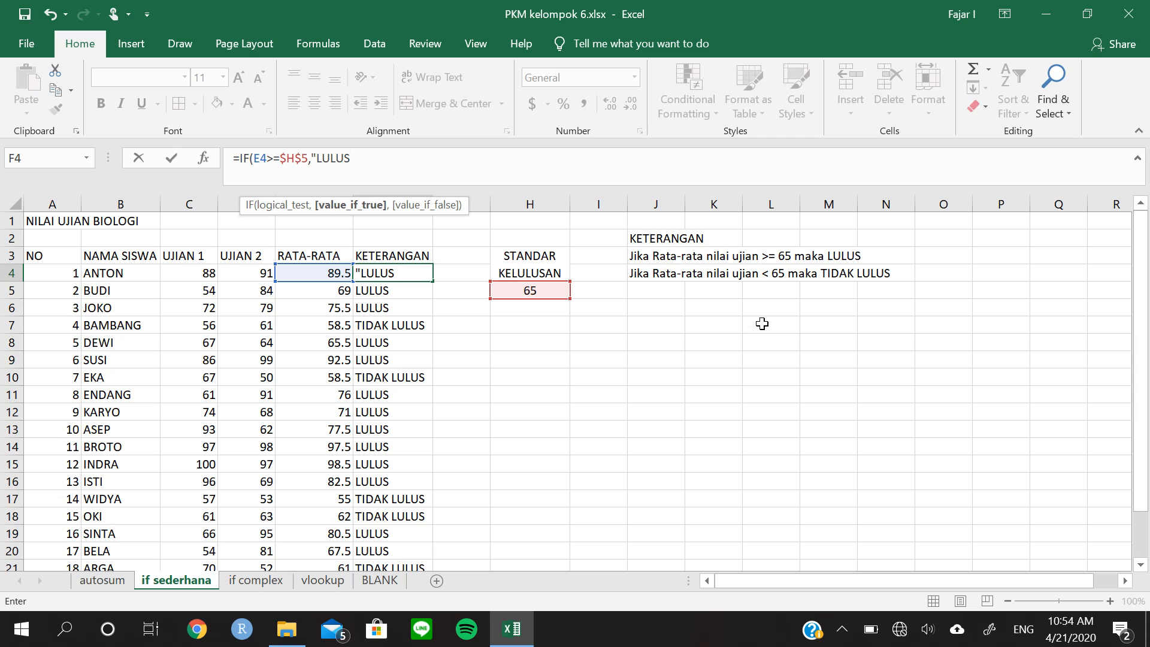
pyautogui.write('",')
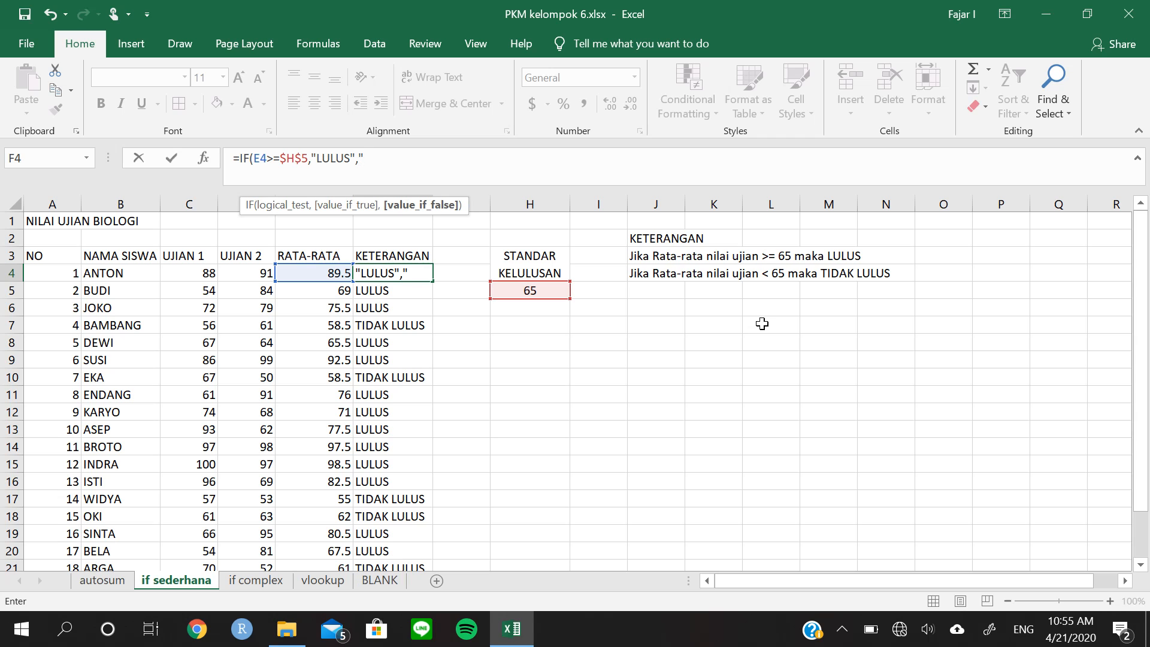
pyautogui.write('"TIDAK LULUS"')
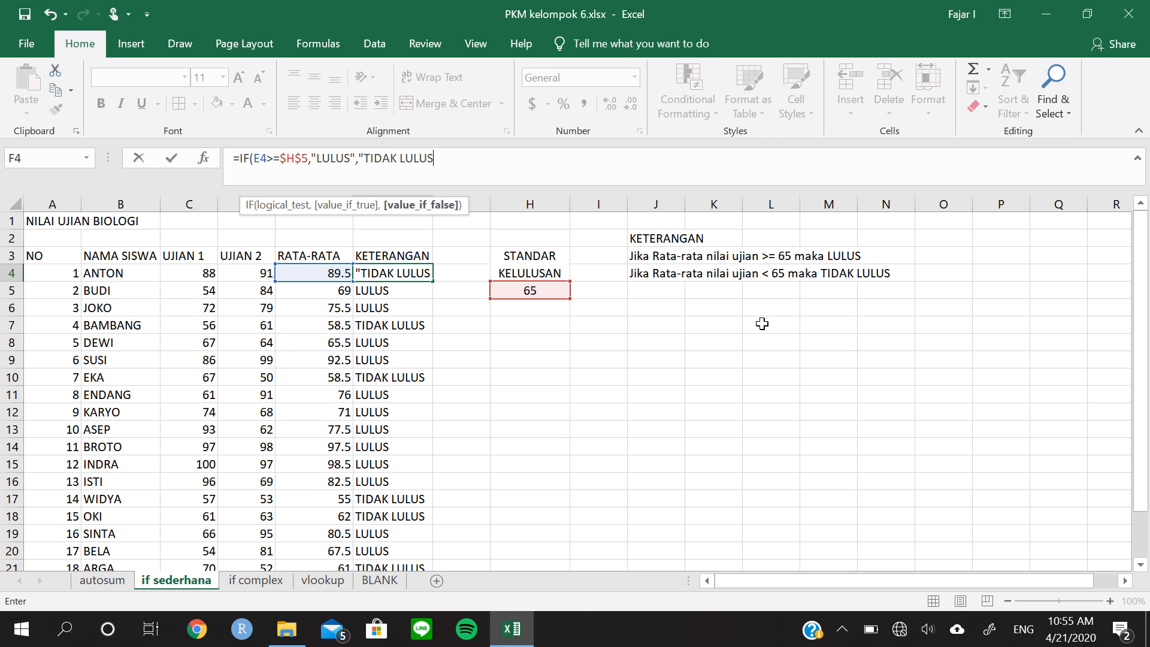
pyautogui.write(')')
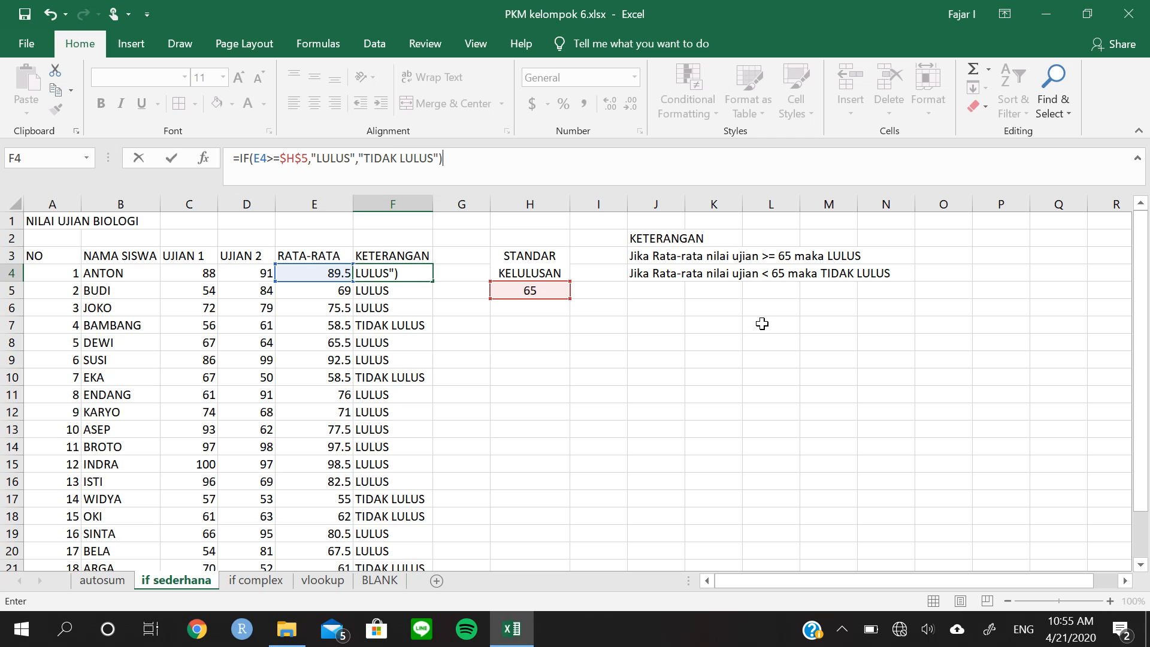
# Finish the F4 formula with "LULUS" as the true value and "TIDAK LULUS" as the false value
pyautogui.press('Return')
# Fill the IF formula that references $H$5 from F4 down to F23
pyautogui.press('Up')
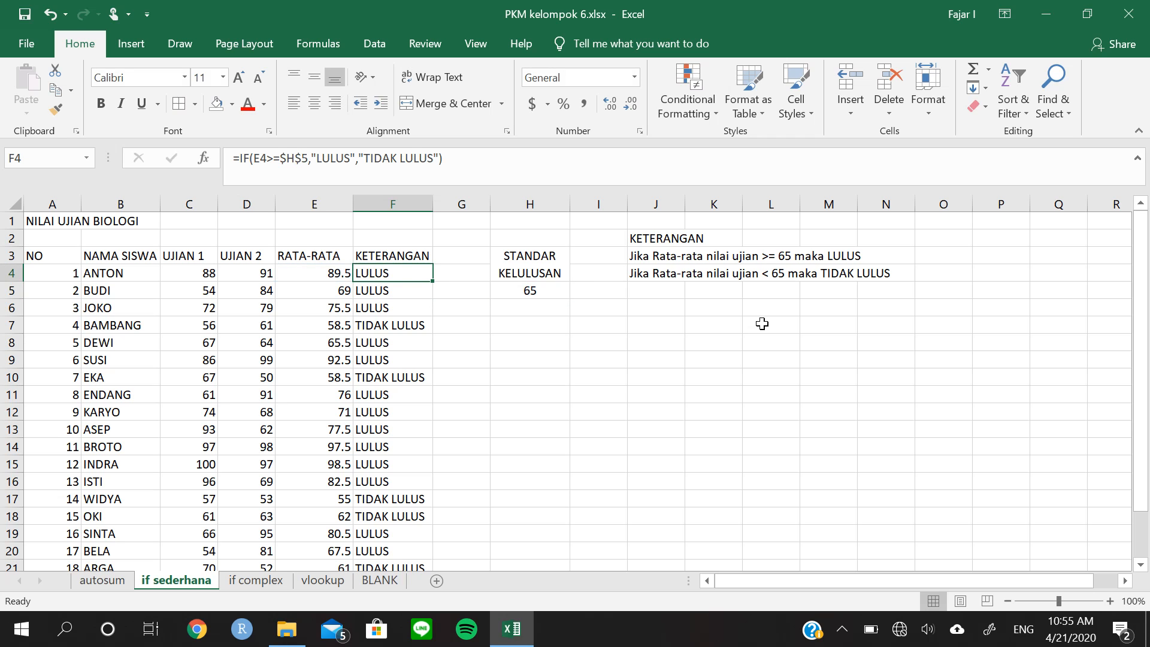
pyautogui.doubleClick(433, 285)
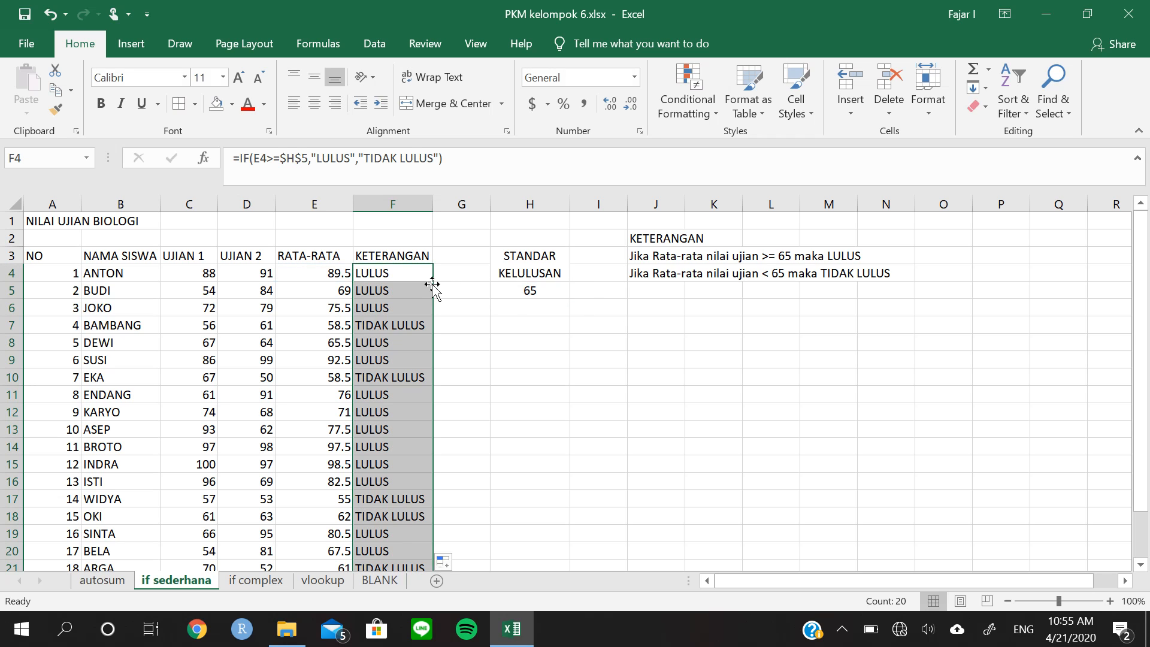
pyautogui.click(563, 359)
# Set the STANDAR KELULUSAN in H5 to 70 and check the KETERANGAN in F5 against the average in E5
pyautogui.click(543, 295)
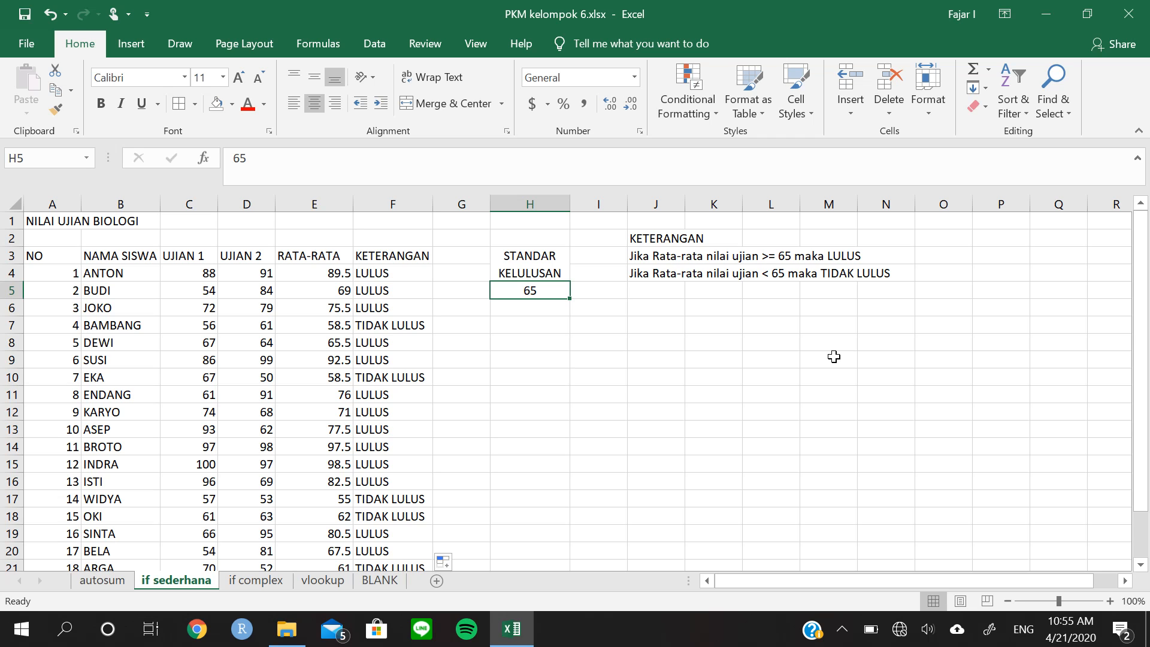
pyautogui.write('70')
pyautogui.press('Return')
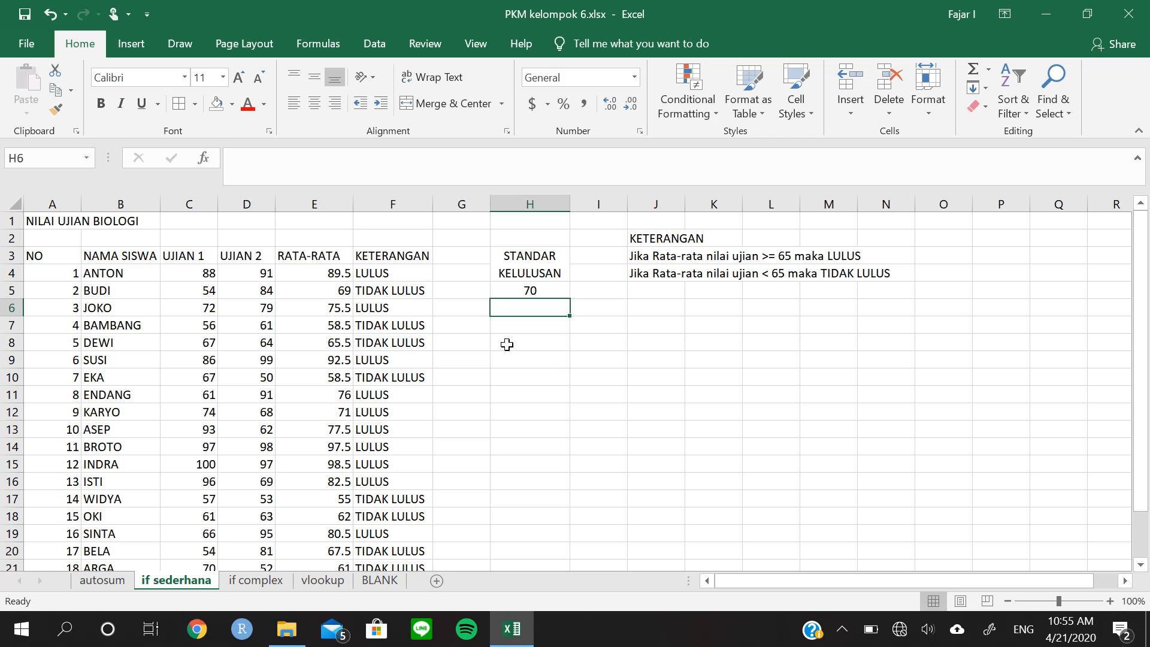
pyautogui.click(402, 307)
pyautogui.click(395, 293)
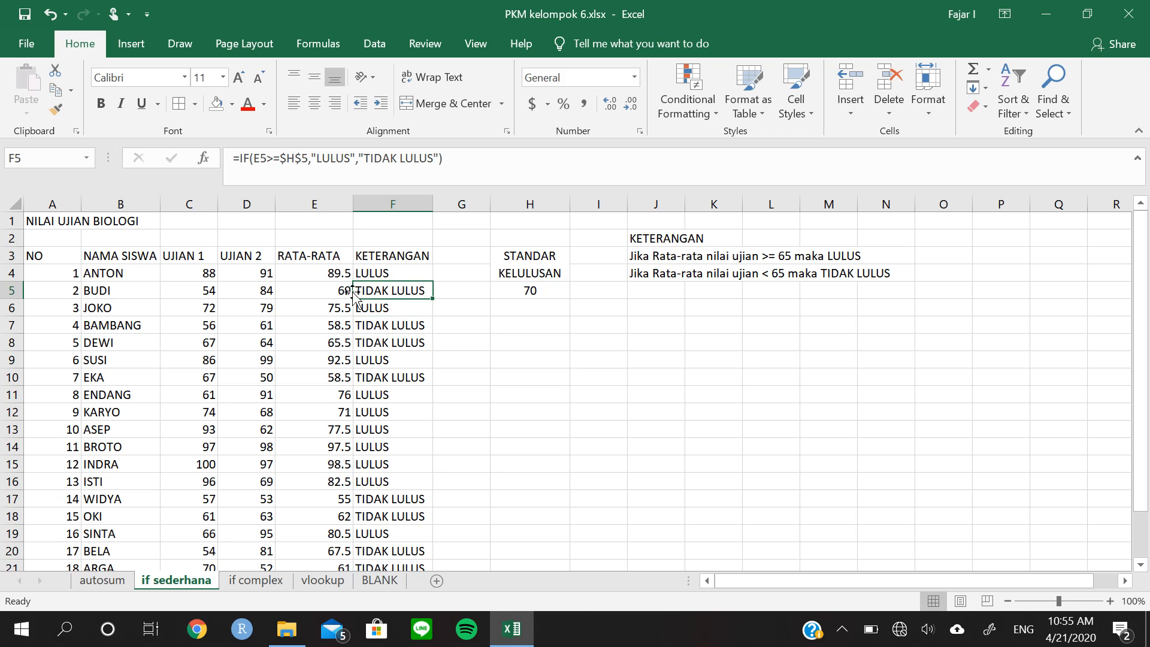
pyautogui.click(348, 294)
pyautogui.click(421, 293)
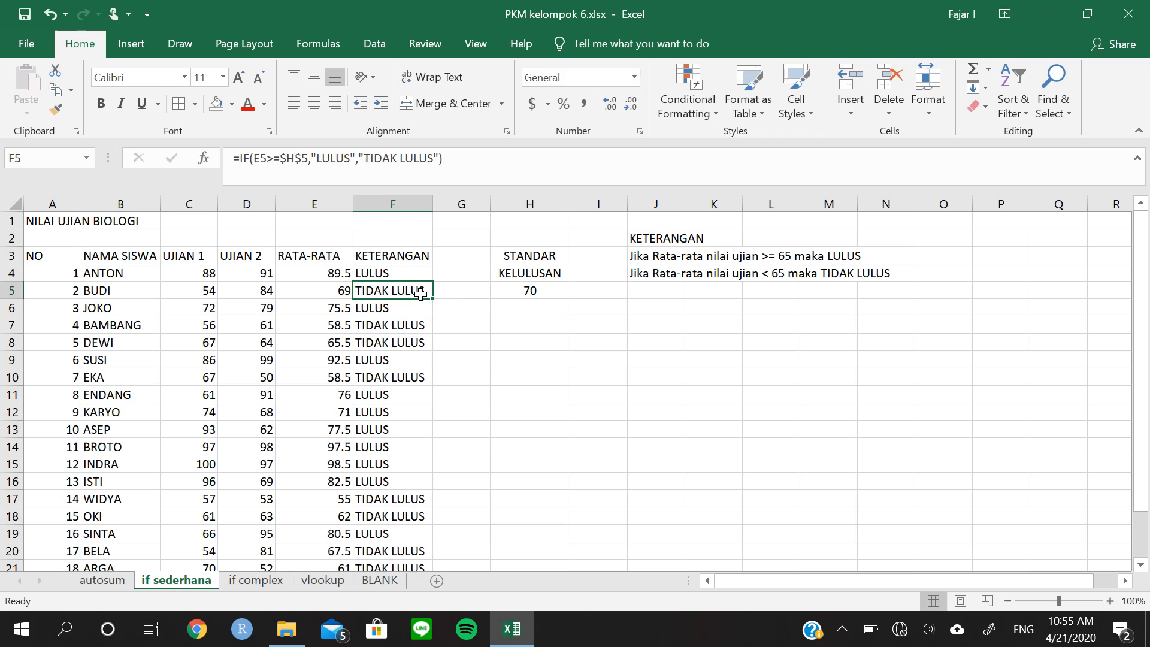
pyautogui.click(533, 292)
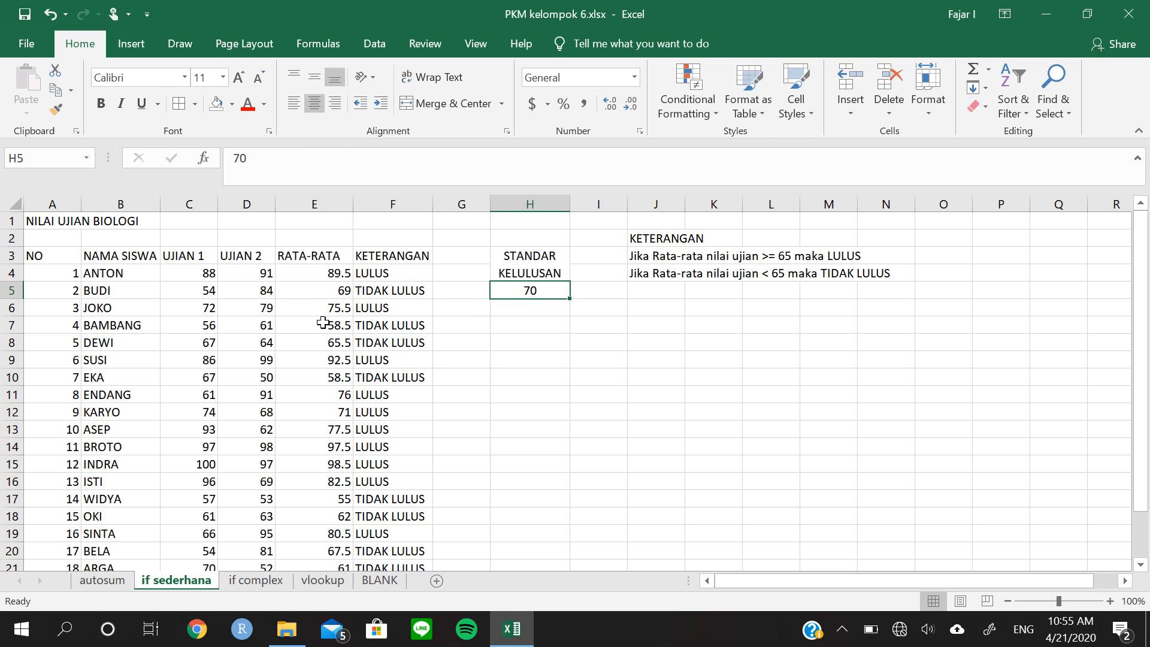
# Open the if complex sheet and autofit column H to the HURUF MUTU header
pyautogui.click(335, 303)
pyautogui.click(357, 293)
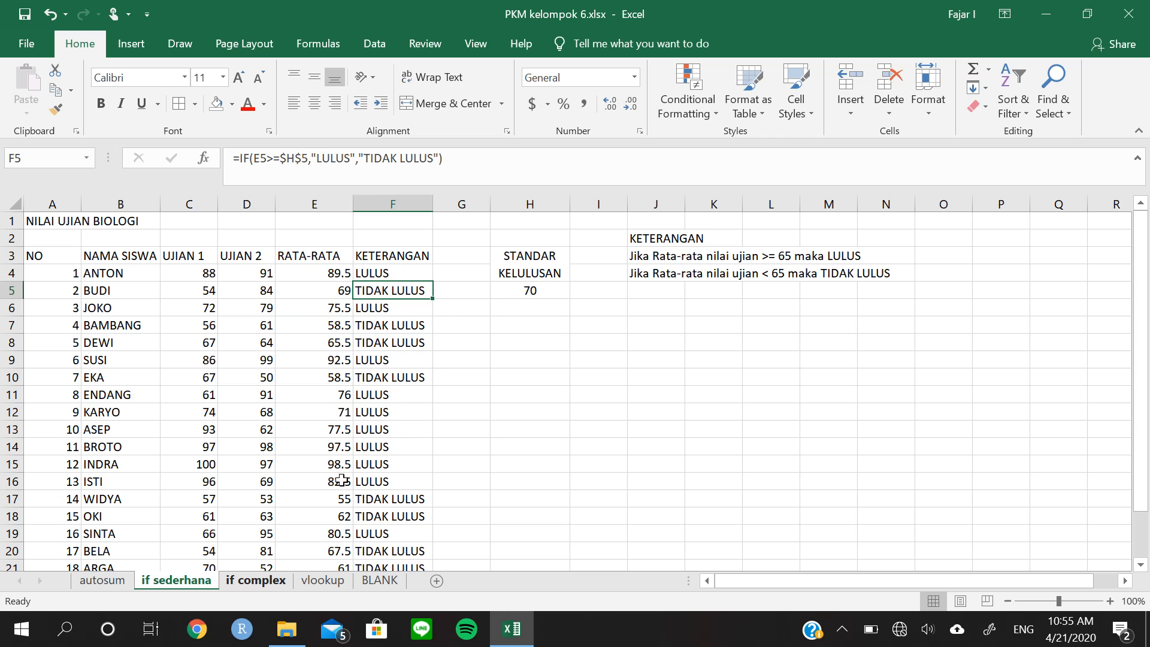
pyautogui.click(241, 581)
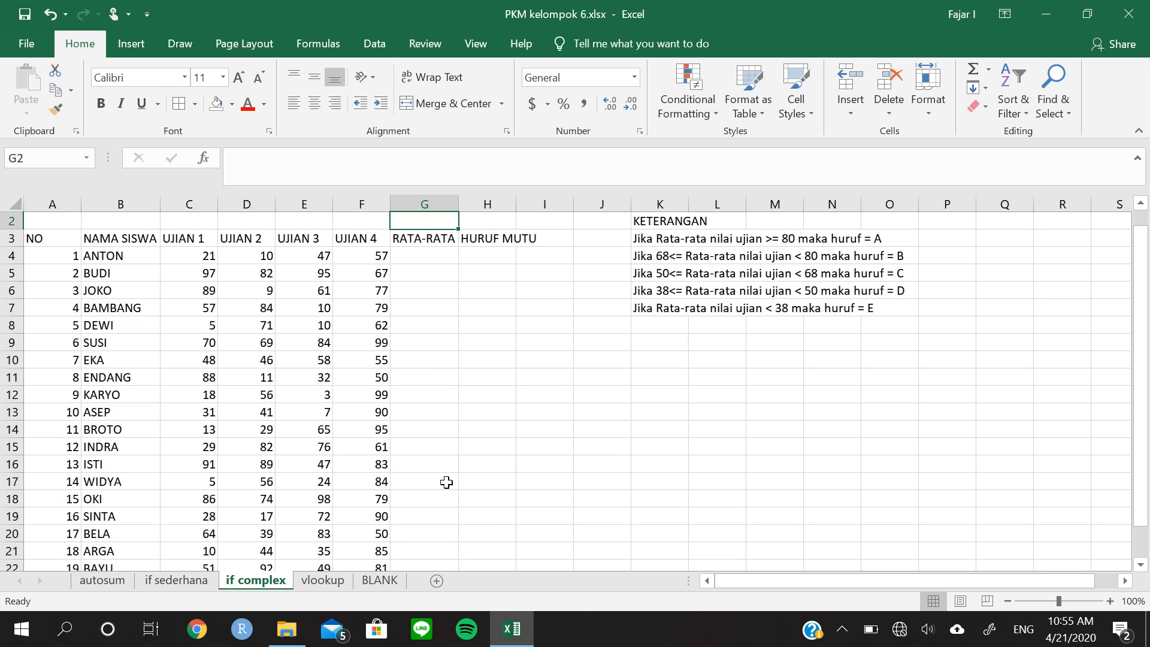
pyautogui.scroll(1, 273, 372)
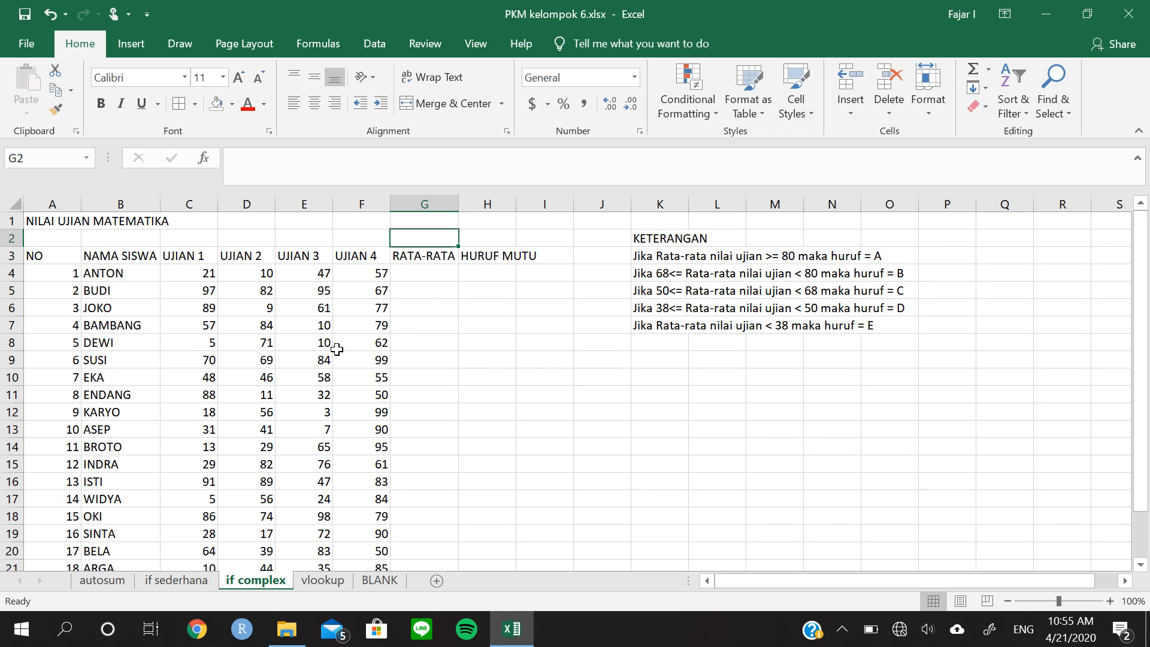
pyautogui.click(420, 278)
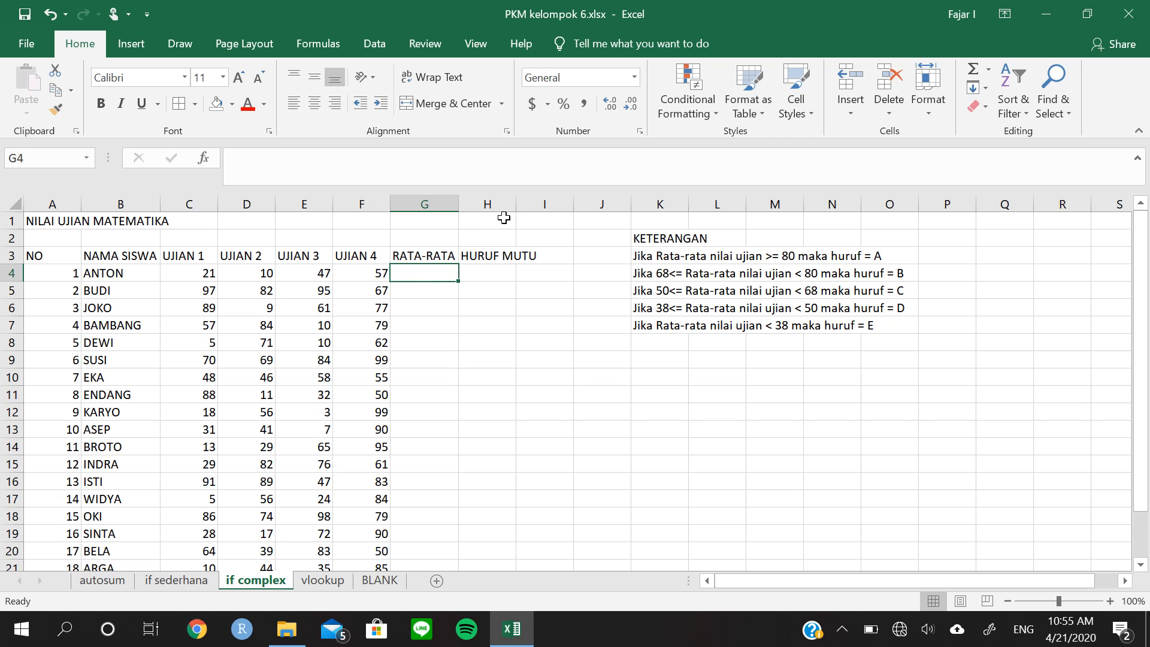
pyautogui.doubleClick(516, 205)
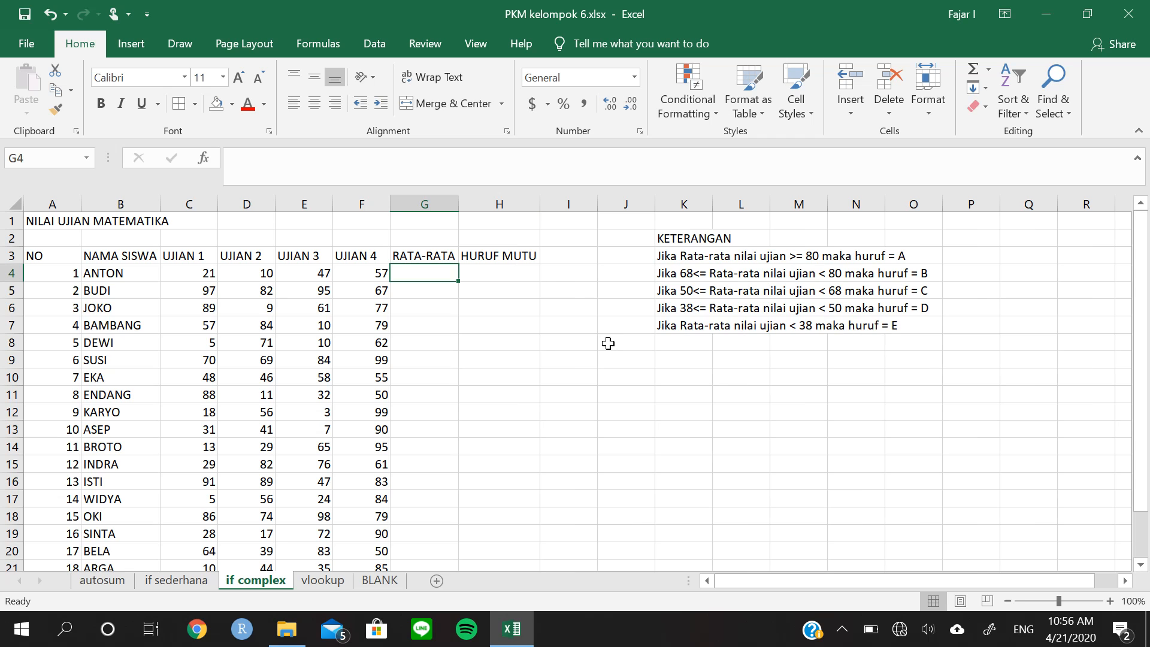
# Review the KETERANGAN rules that assign letter grades A to E by average score
pyautogui.click(756, 270)
pyautogui.click(806, 268)
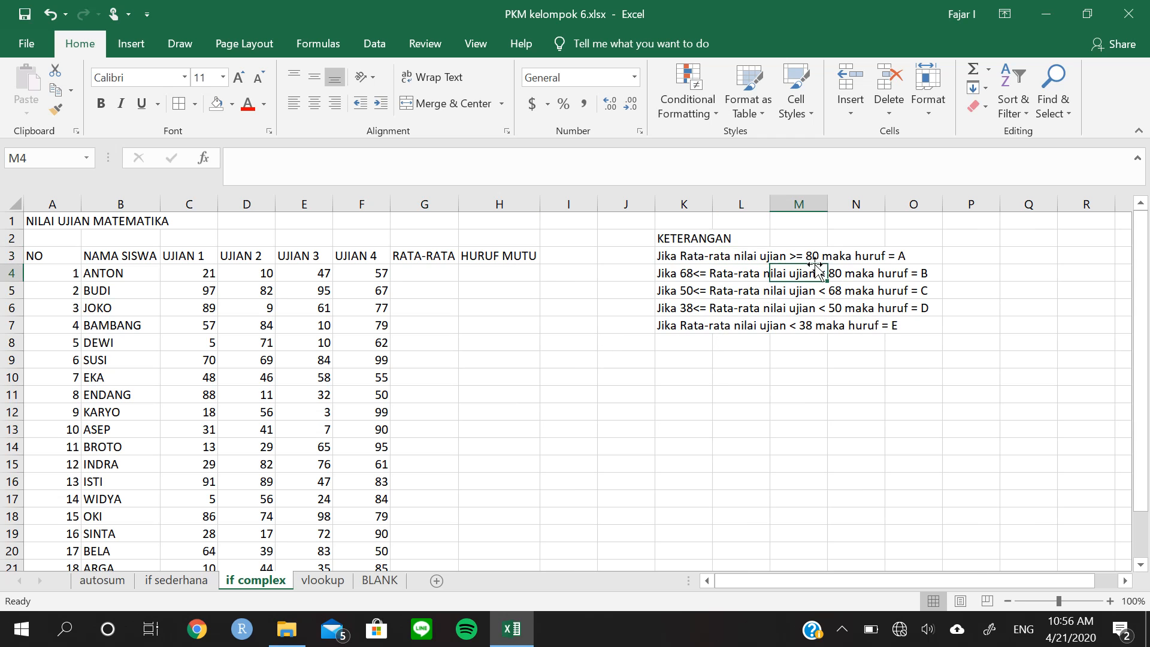
pyautogui.click(813, 258)
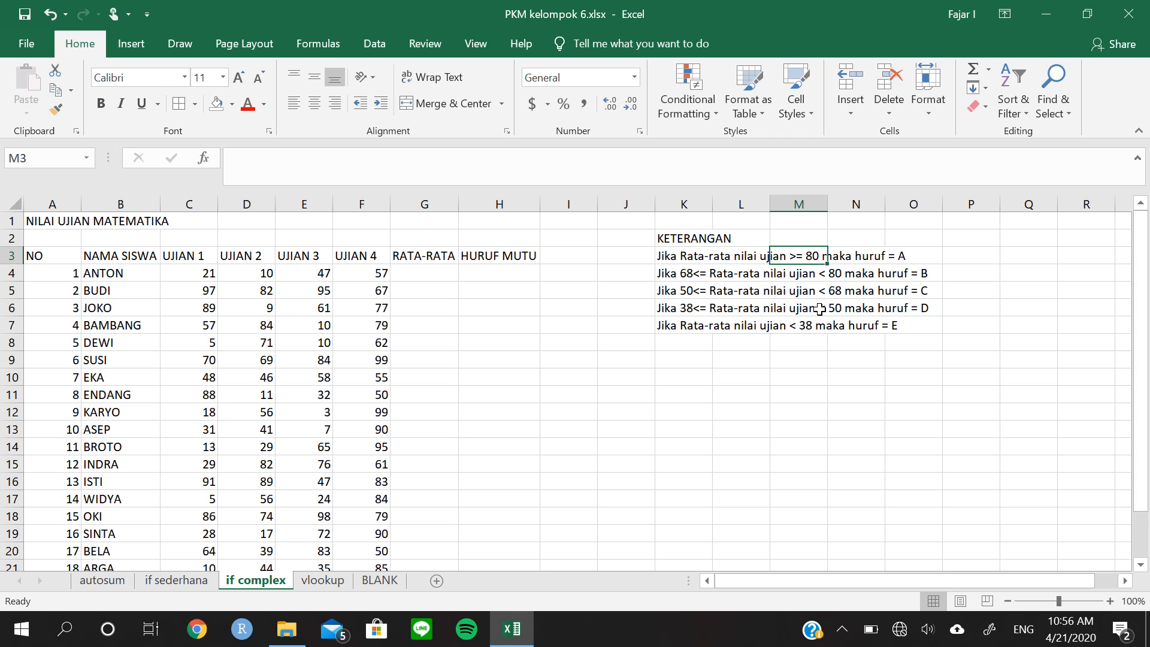
pyautogui.click(699, 273)
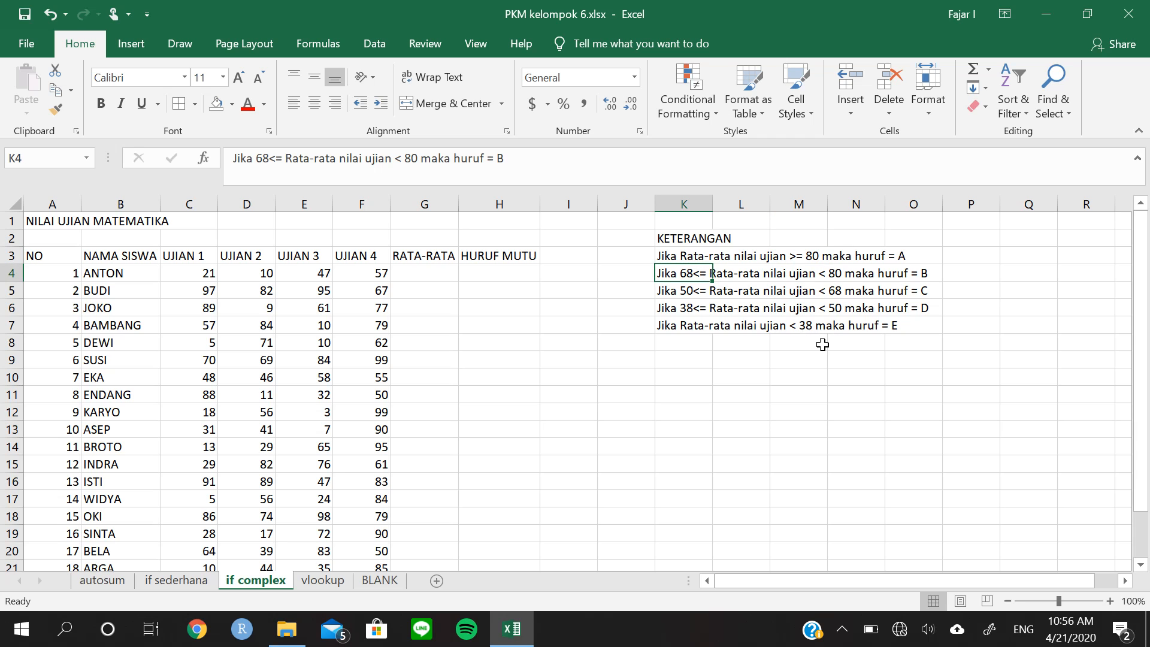
pyautogui.click(695, 337)
pyautogui.click(693, 327)
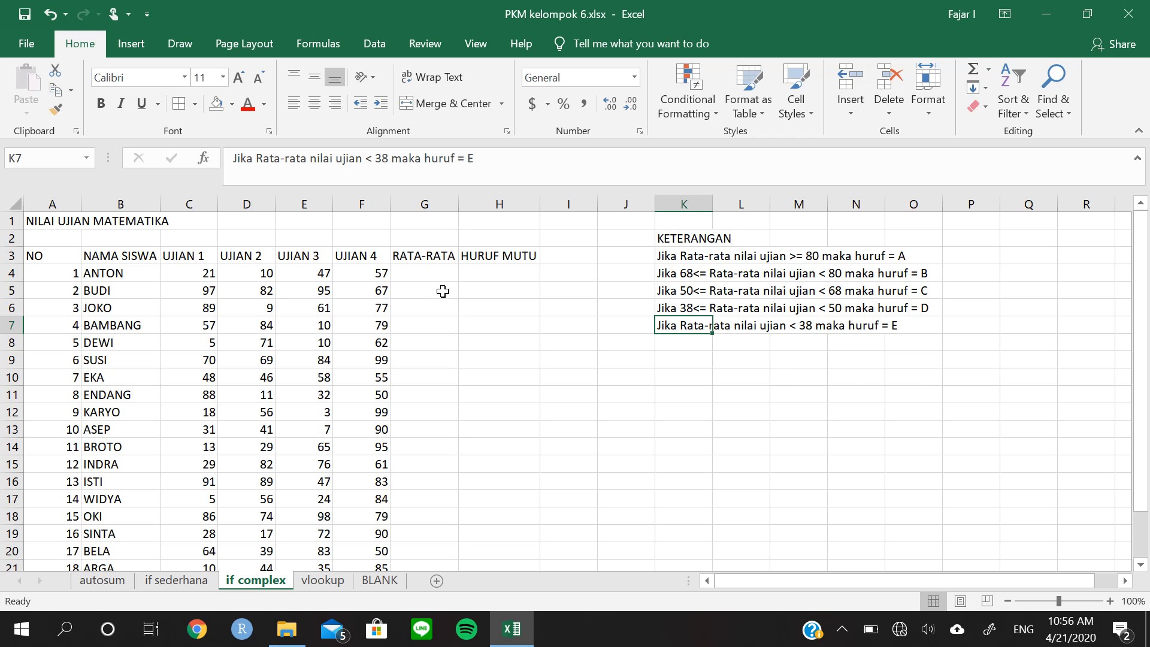
# Calculate the average of C4:F4 in G4 and fill the formula down the RATA-RATA column to G23
pyautogui.click(415, 274)
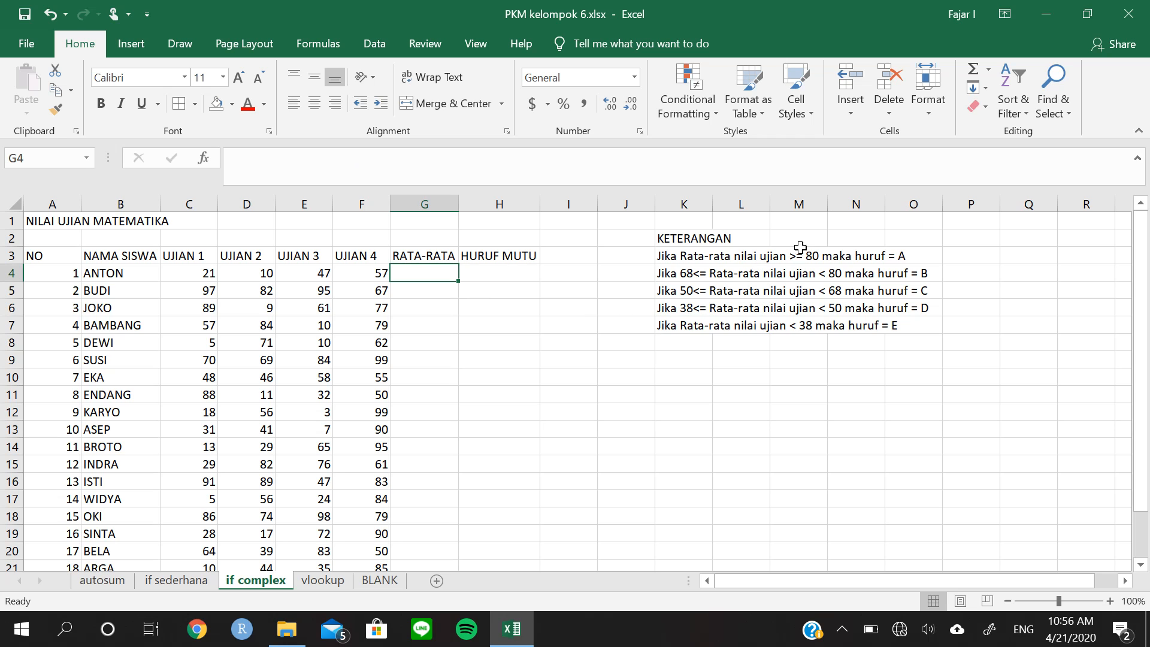
pyautogui.click(988, 69)
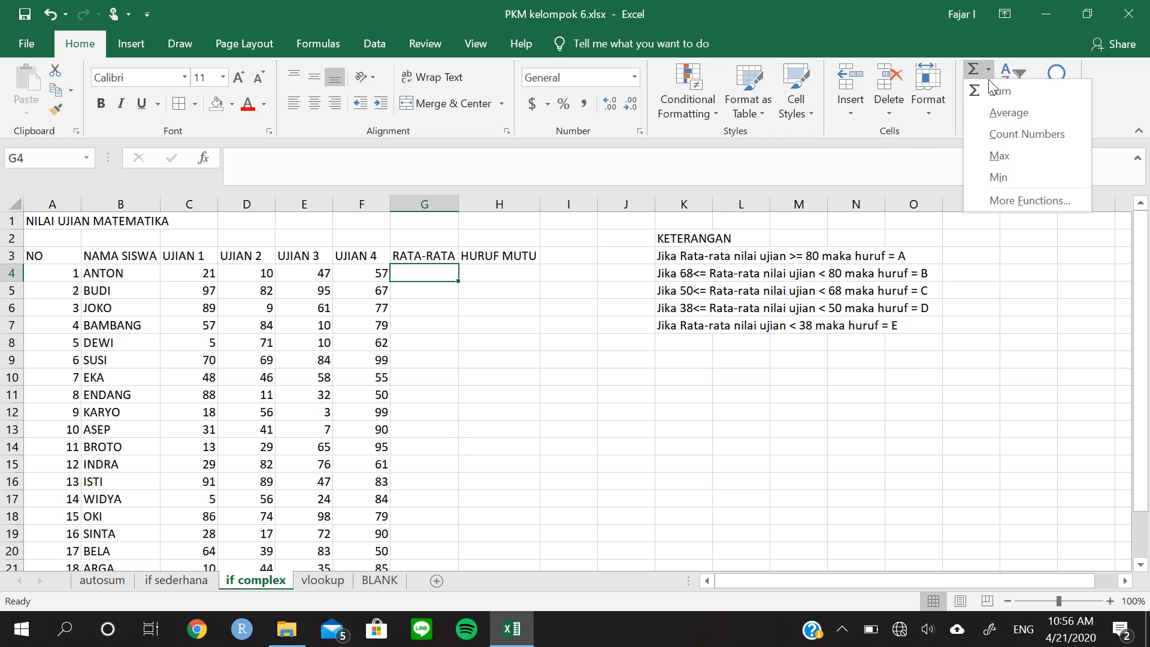
pyautogui.click(1004, 108)
pyautogui.press('Return')
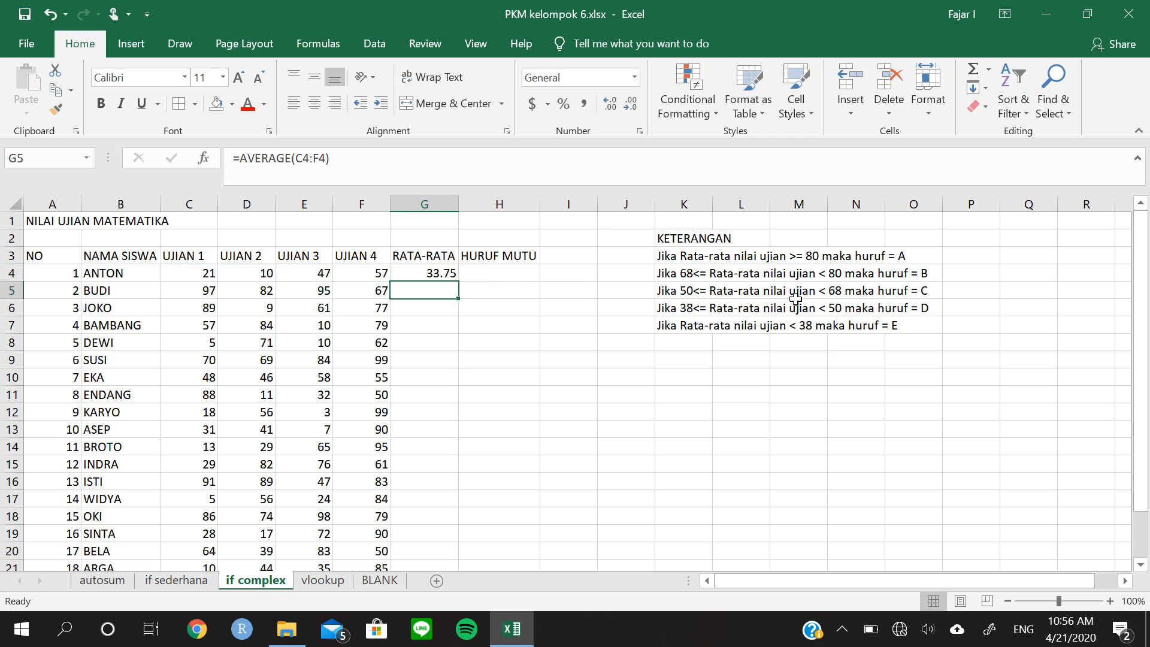
pyautogui.click(449, 275)
pyautogui.doubleClick(457, 282)
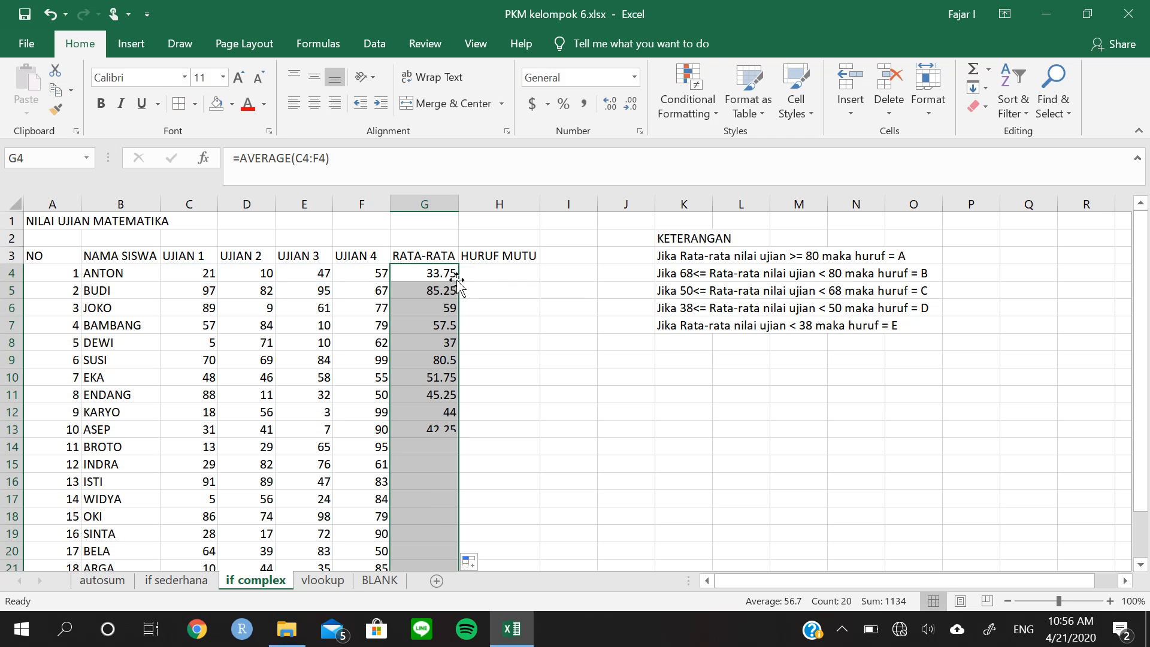
pyautogui.click(516, 364)
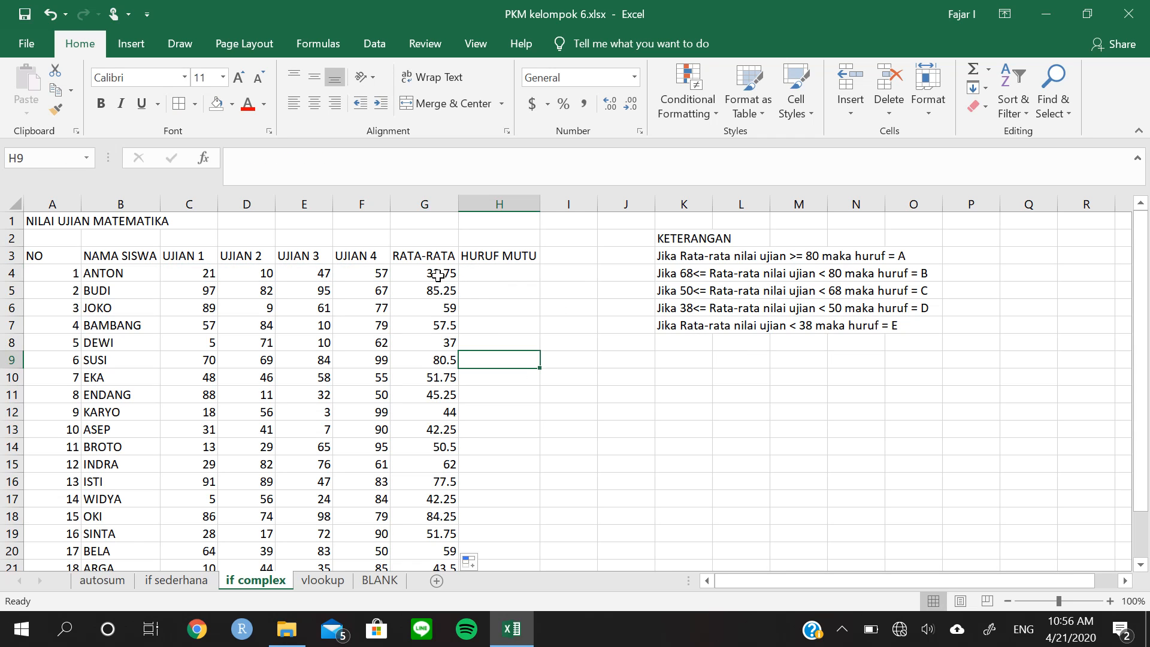
# Compare the first three averages in G4:G6 with the grading rules under KETERANGAN
pyautogui.moveTo(443, 276); pyautogui.dragTo(452, 305)
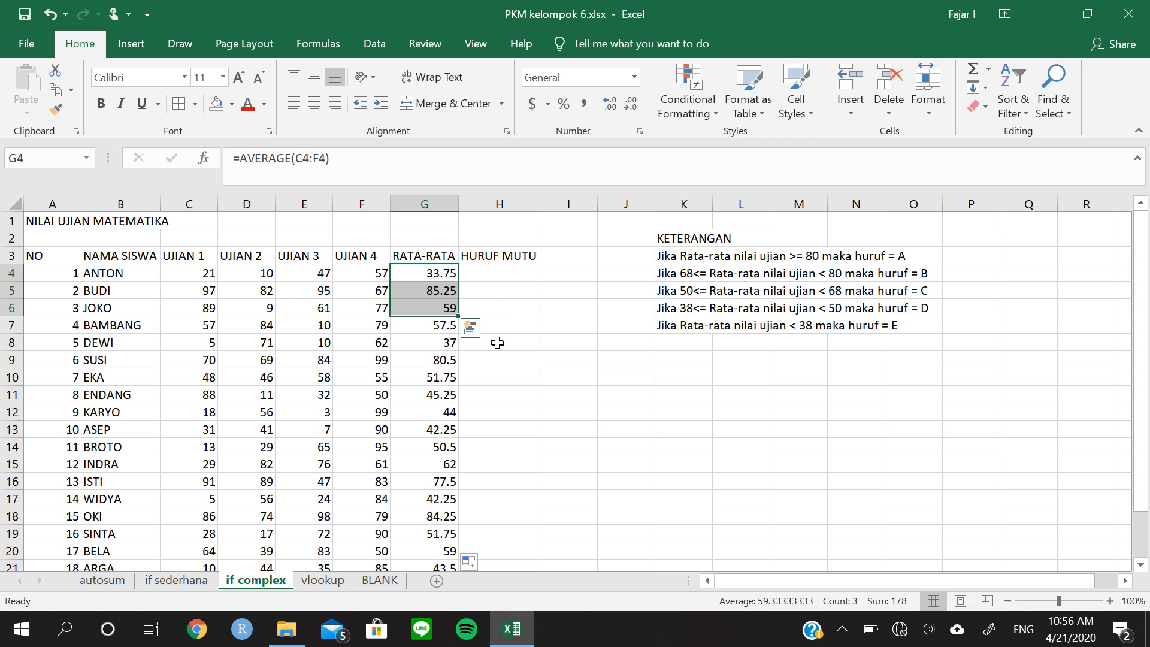
pyautogui.click(486, 277)
pyautogui.click(441, 275)
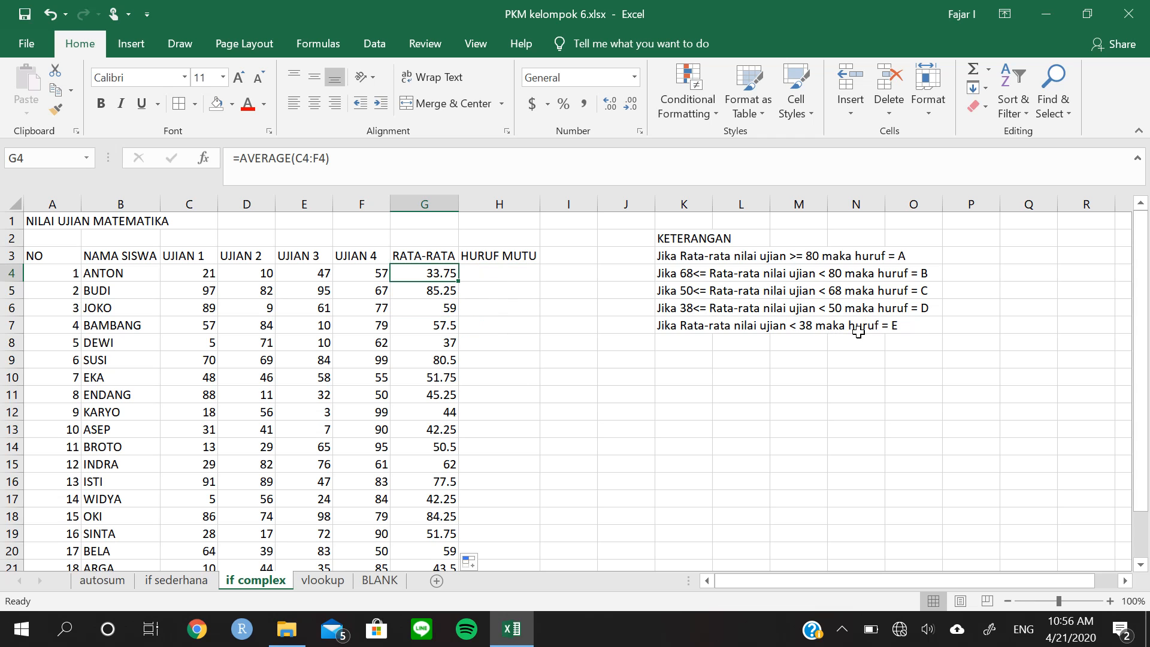
pyautogui.click(425, 301)
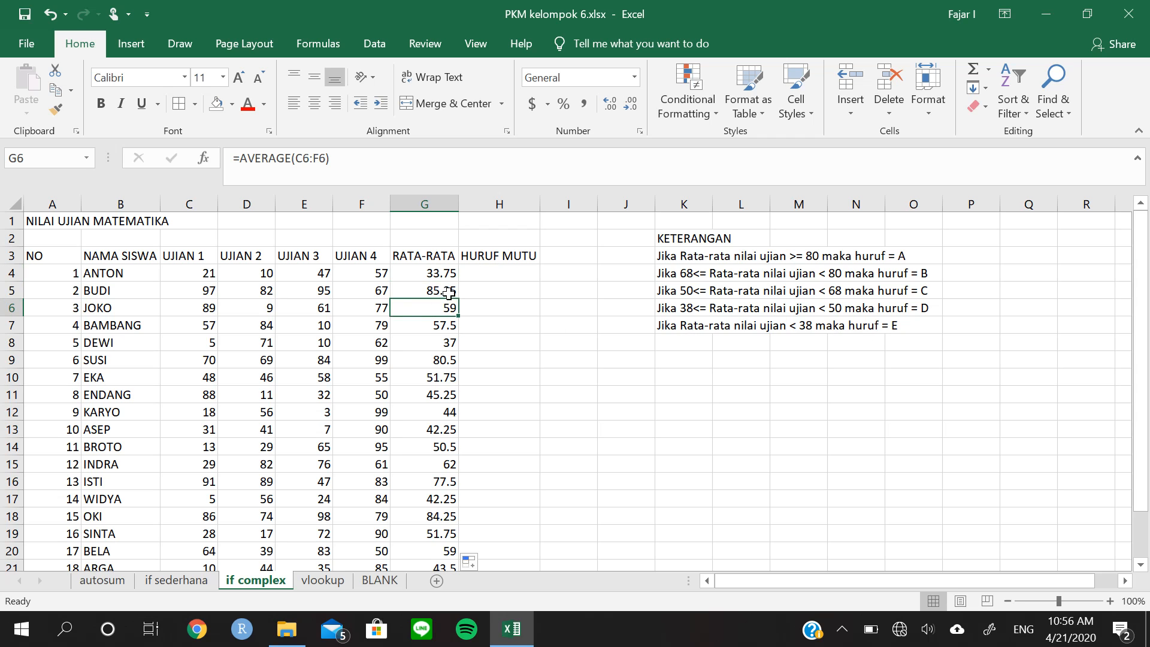
pyautogui.click(449, 293)
pyautogui.click(479, 293)
pyautogui.click(455, 306)
pyautogui.click(488, 294)
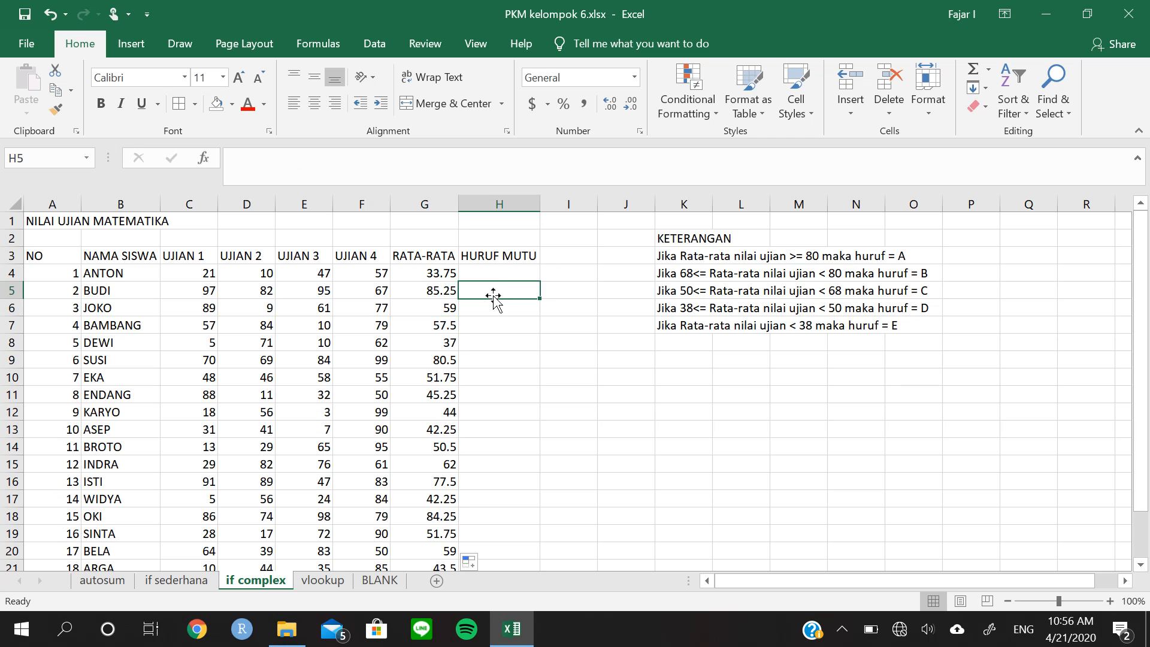
# Enter the letter grades E, A and C manually in H4, H5 and H6
pyautogui.click(494, 271)
pyautogui.write('E')
pyautogui.press('Return')
pyautogui.write('A')
pyautogui.press('Return')
pyautogui.write('C')
pyautogui.scroll(-3, 524, 323)
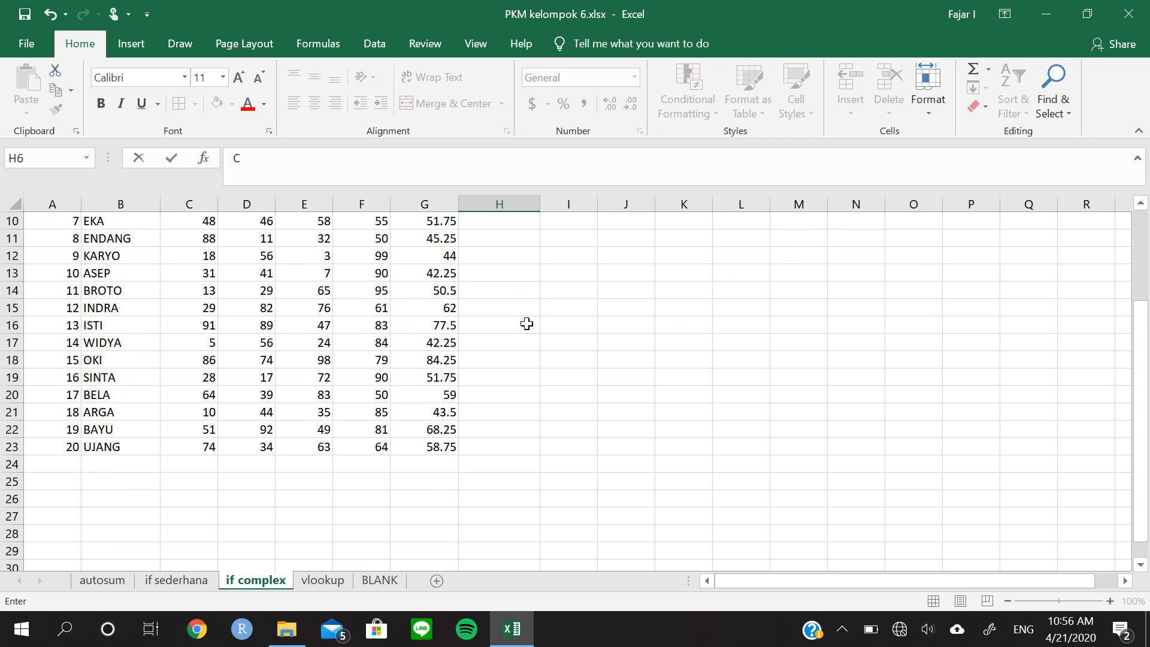
pyautogui.click(529, 323)
pyautogui.scroll(3, 526, 331)
pyautogui.click(513, 344)
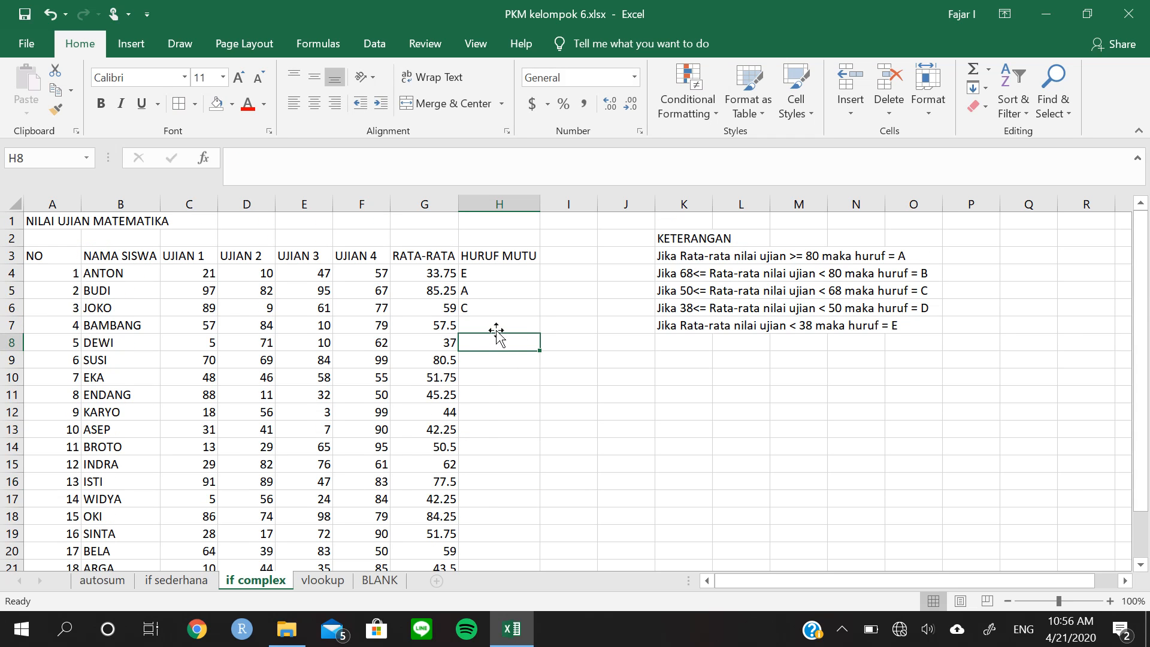
# Examine the length of the student list and the KETERANGAN conditions for grades A and B
pyautogui.scroll(-1, 488, 420)
pyautogui.scroll(-2, 485, 433)
pyautogui.scroll(3, 485, 431)
pyautogui.click(482, 276)
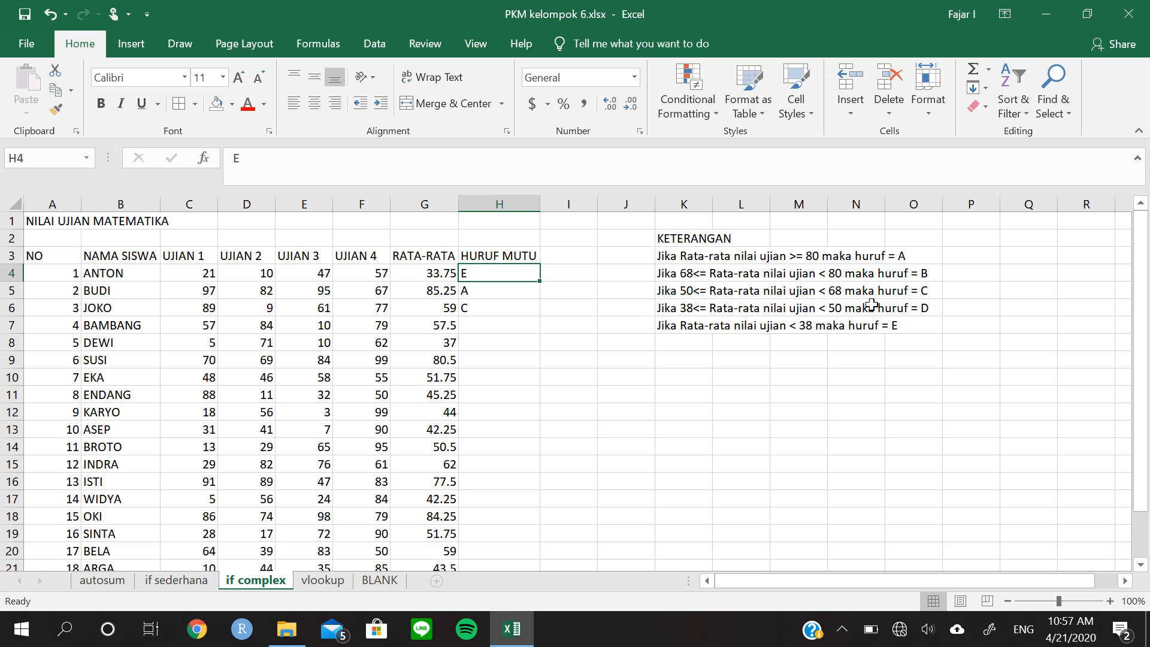
pyautogui.click(866, 255)
pyautogui.click(804, 260)
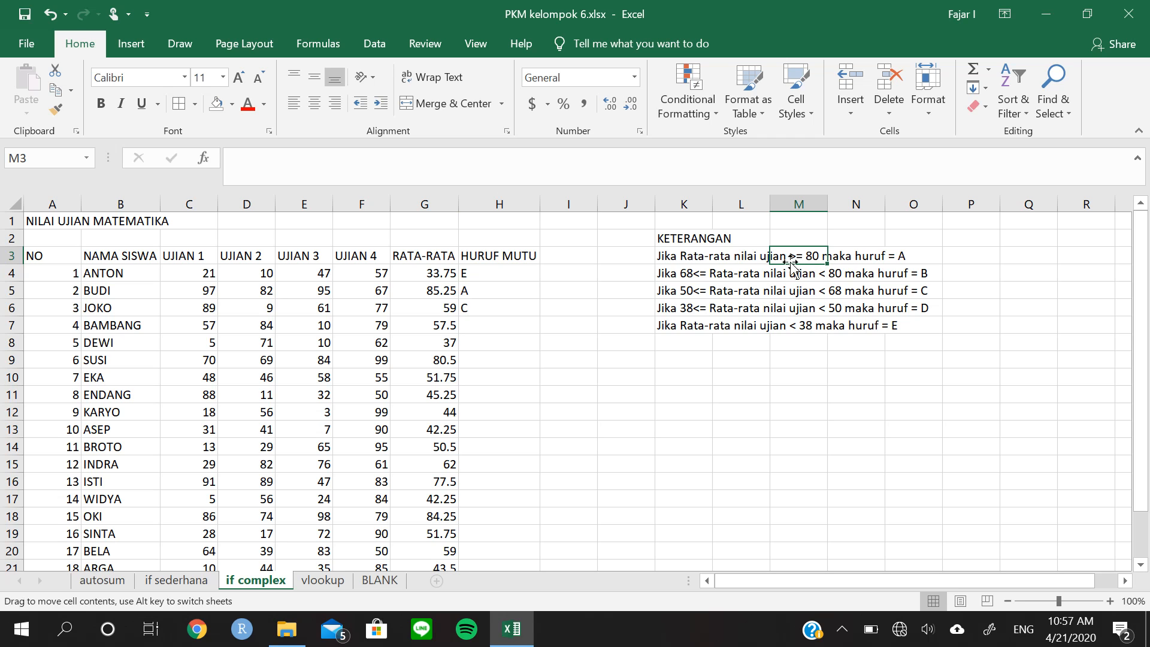
pyautogui.click(424, 275)
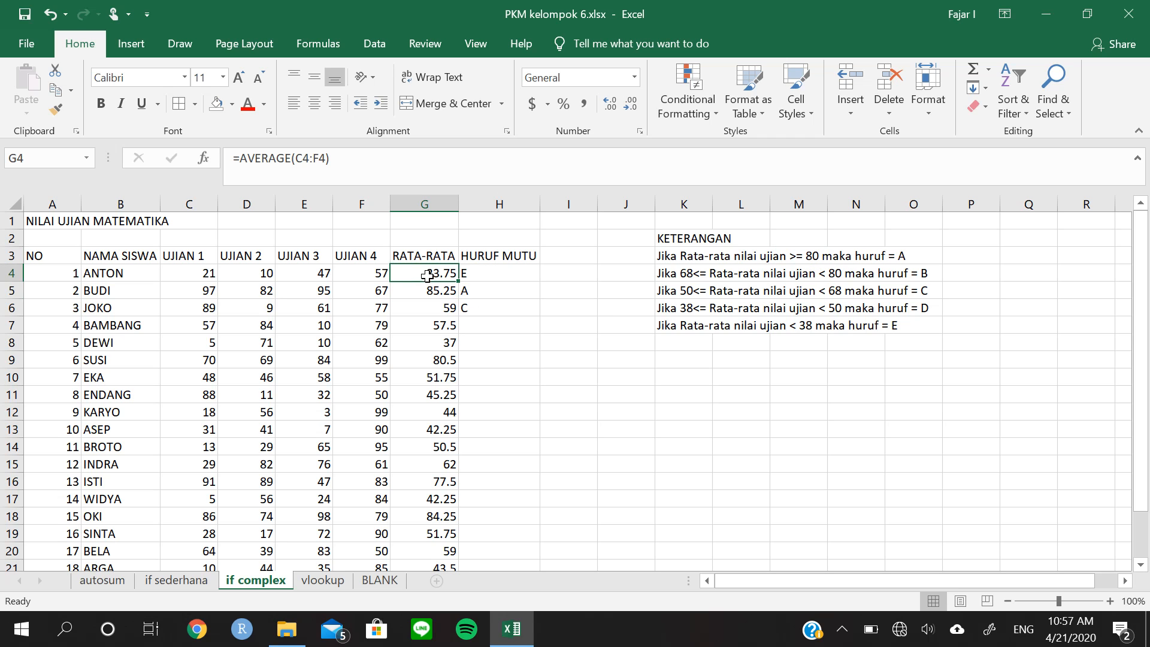
pyautogui.click(499, 278)
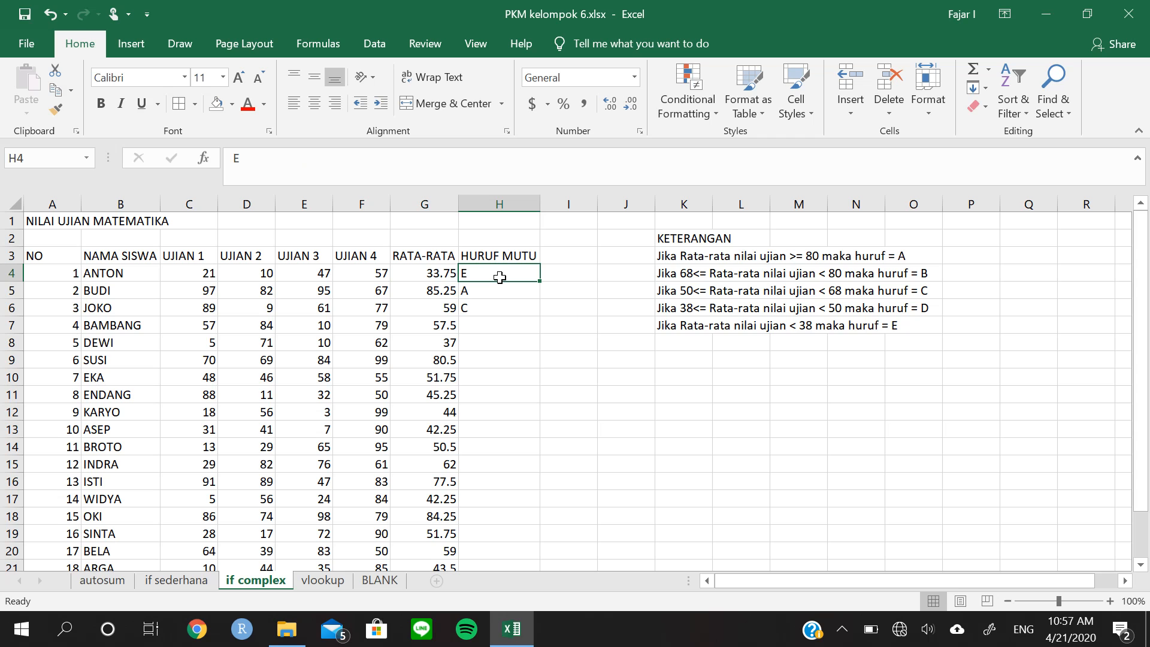
pyautogui.click(708, 280)
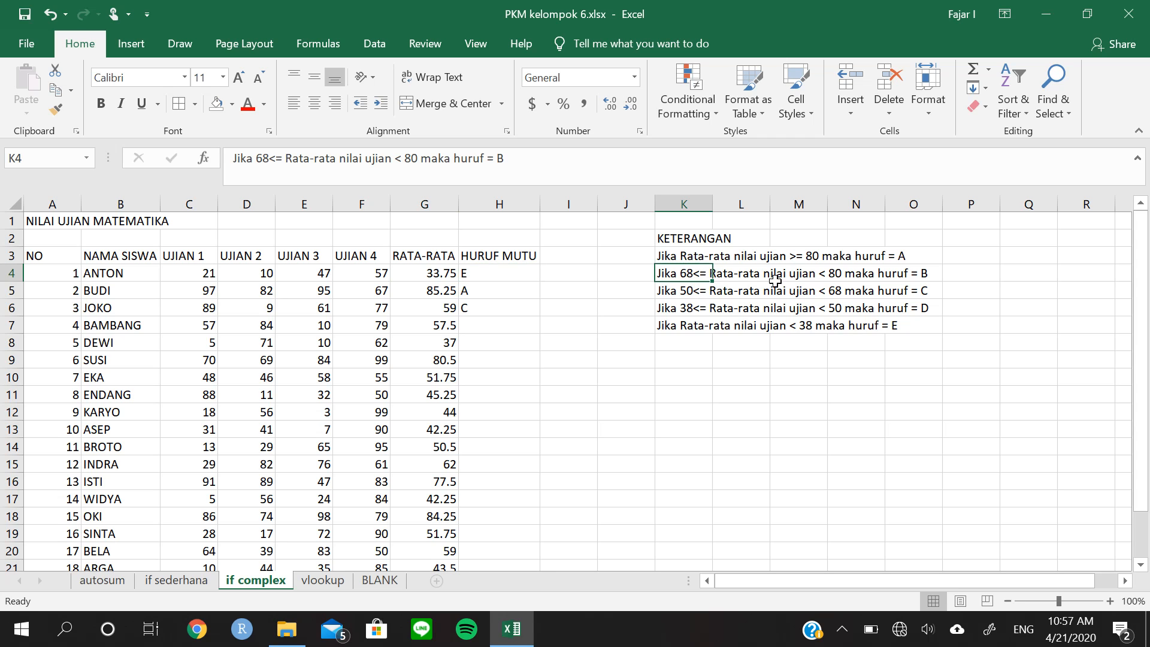
pyautogui.click(834, 277)
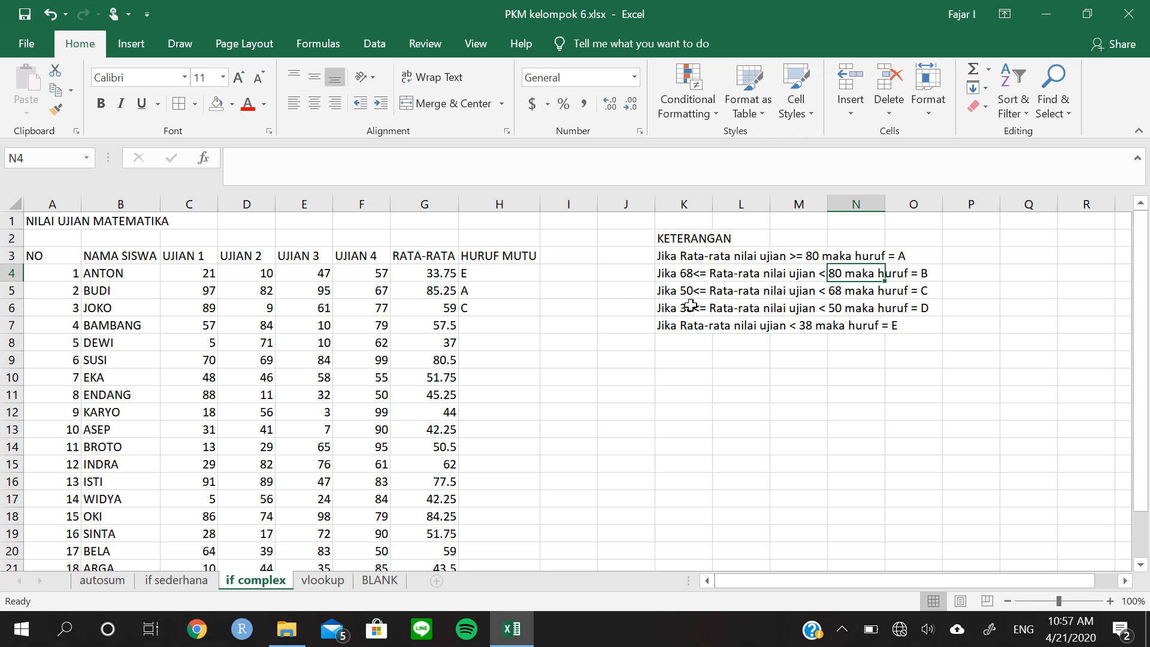
# Replace the grade in H4 with the start of an IF formula using the logical test G4>=80
pyautogui.click(516, 275)
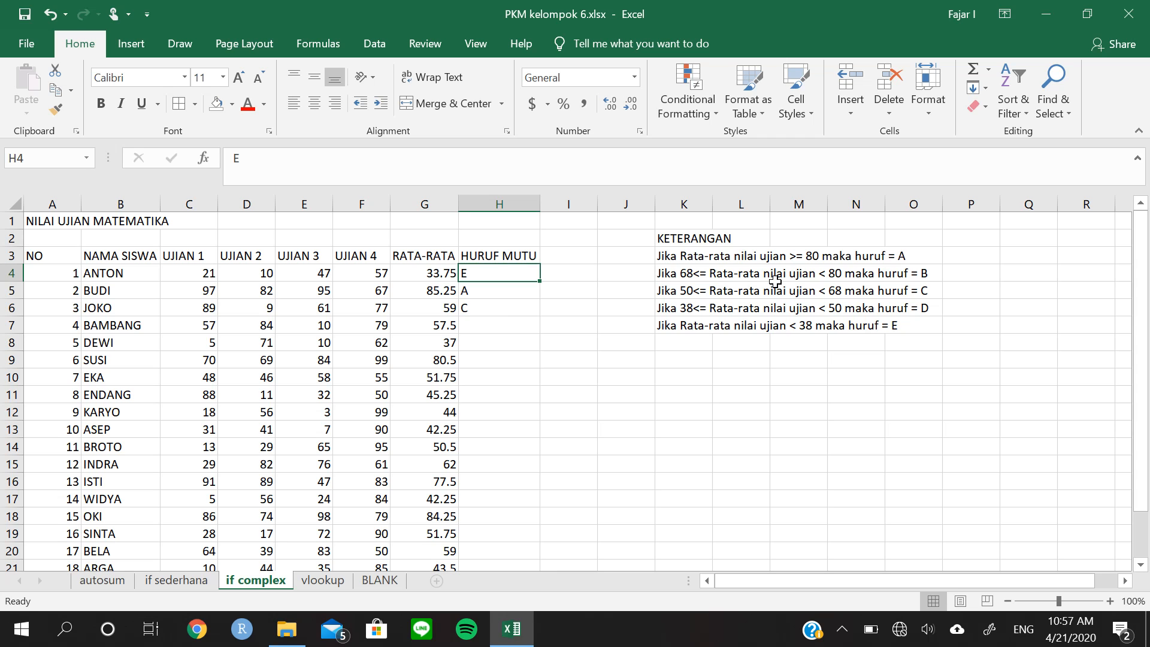
pyautogui.write('=if')
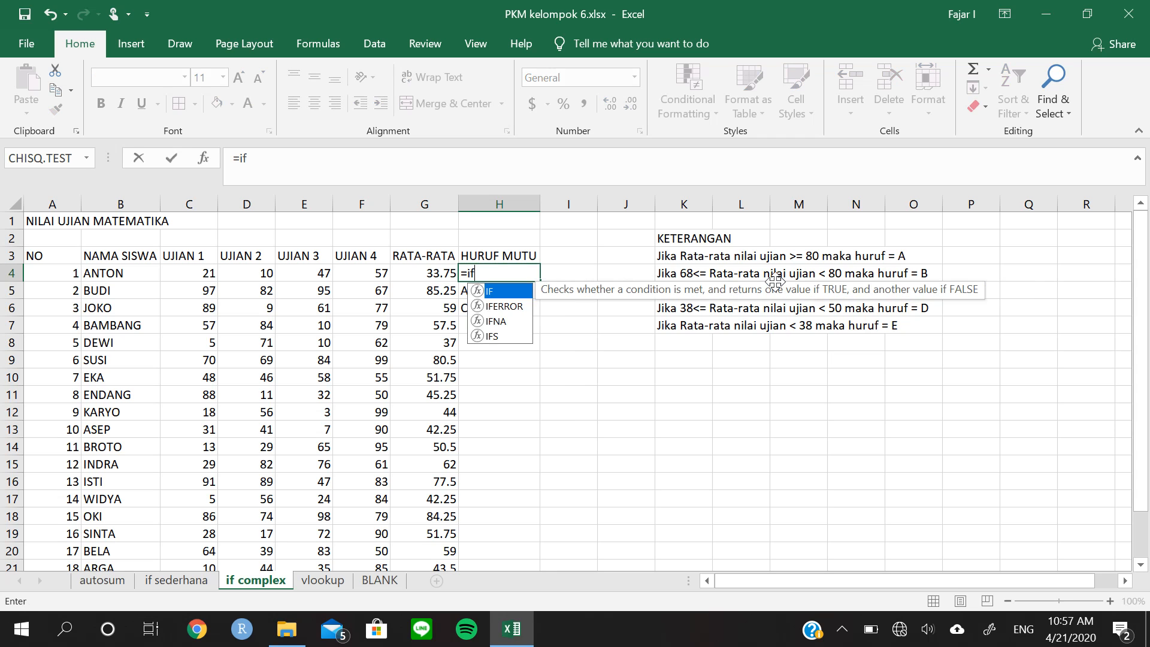
pyautogui.press('Tab')
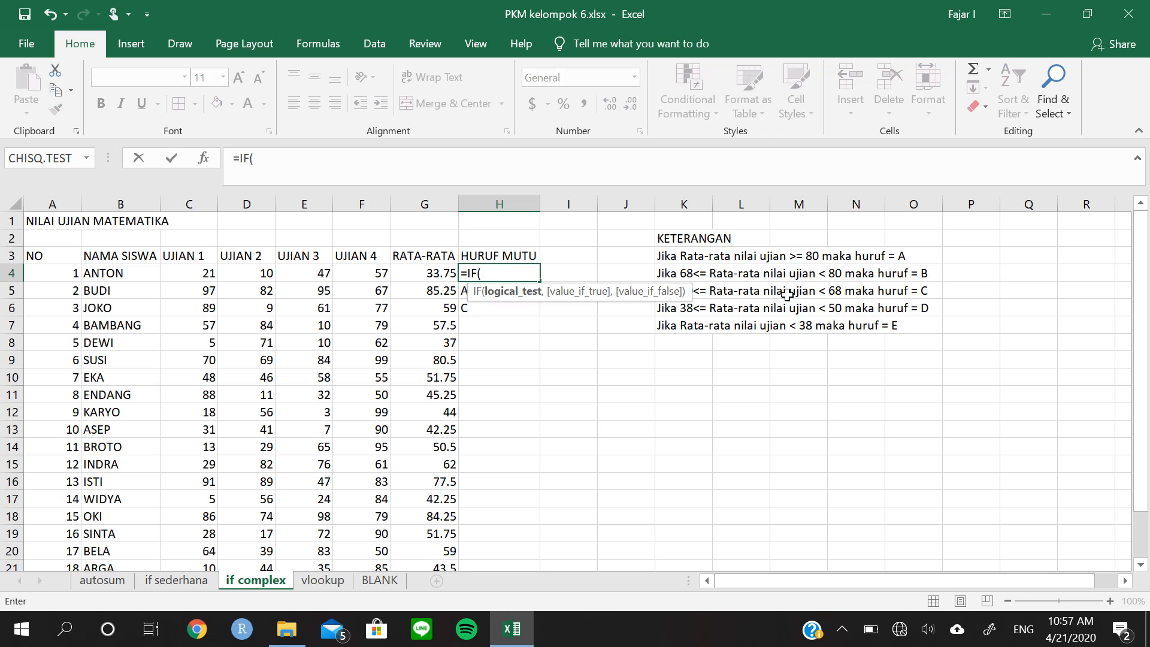
pyautogui.click(452, 273)
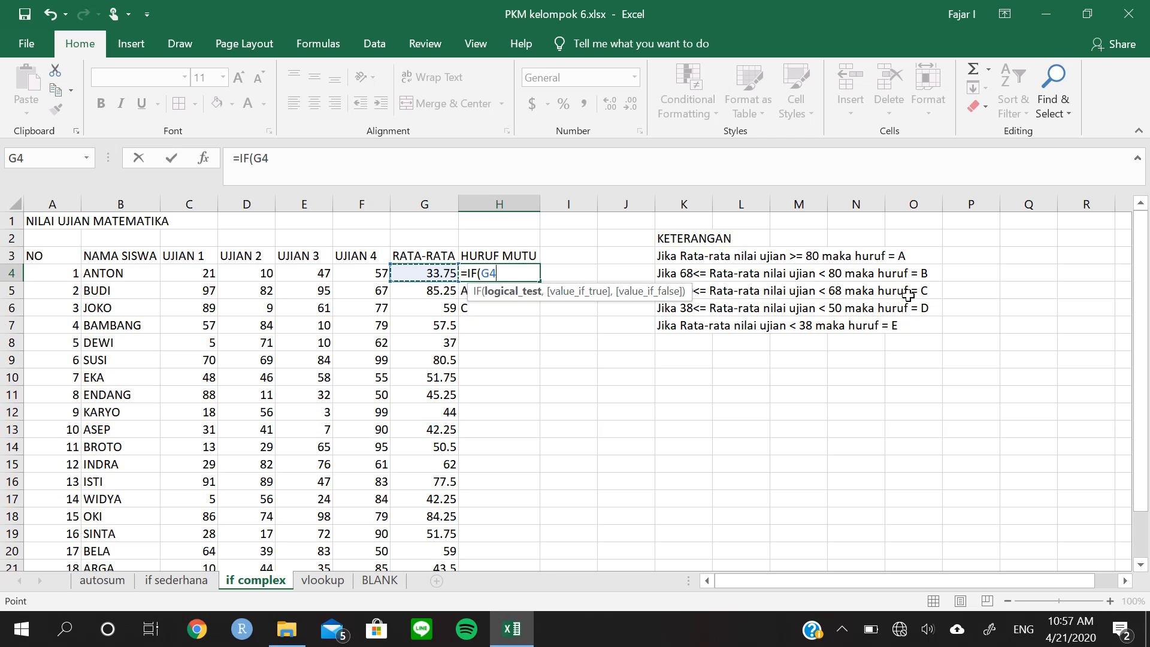
pyautogui.write('>=80')
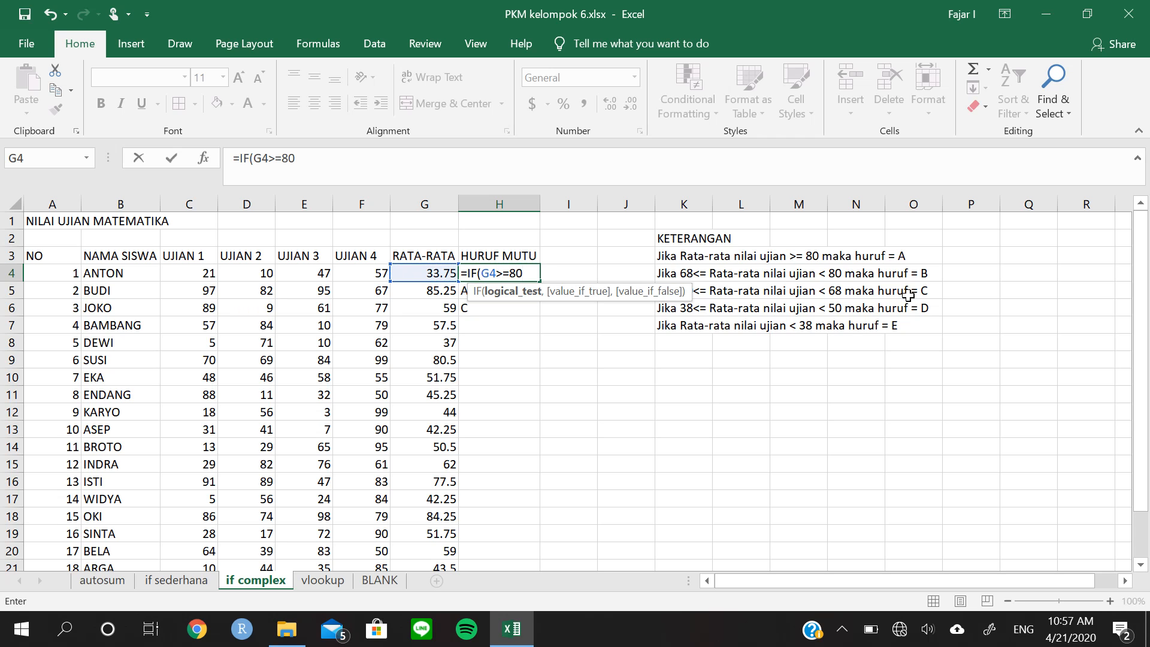
pyautogui.write(',')
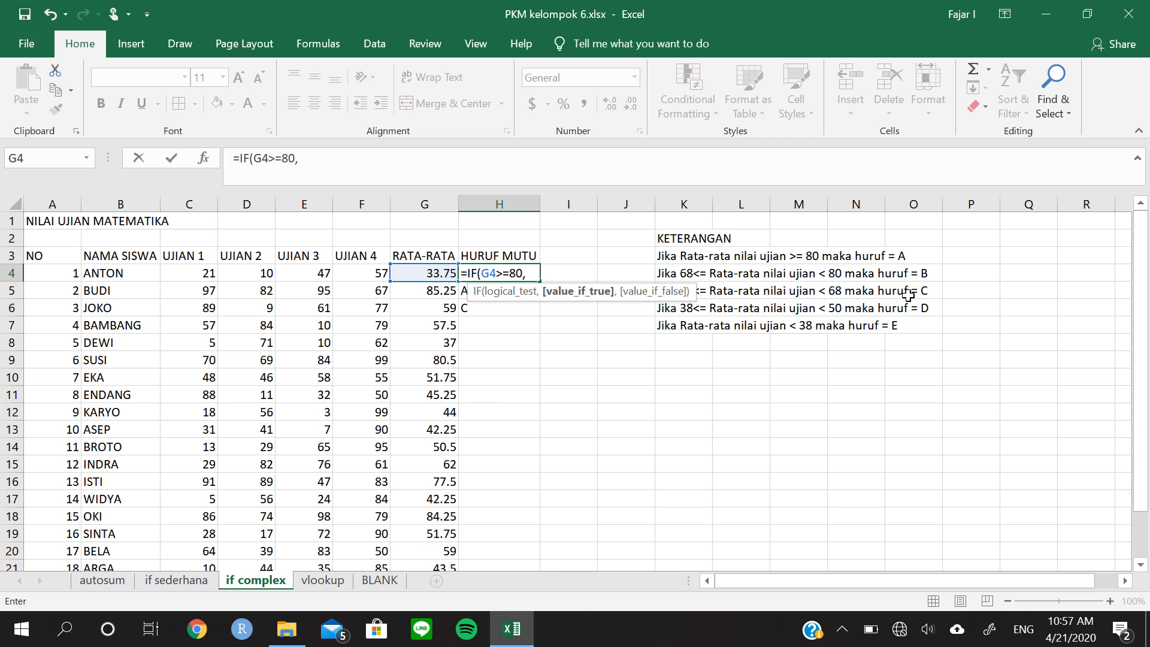
pyautogui.write('"A')
# Give the IF formula in H4 the result "A" for a true test and continue to its value-if-false argument
pyautogui.press('Return')
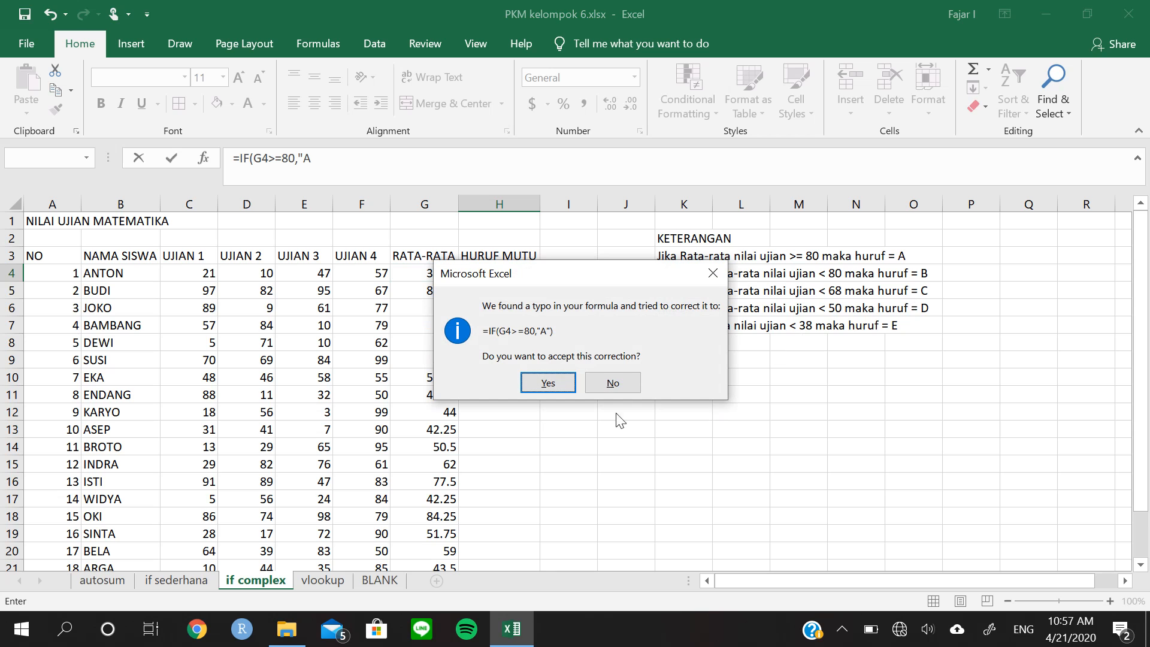
pyautogui.click(626, 383)
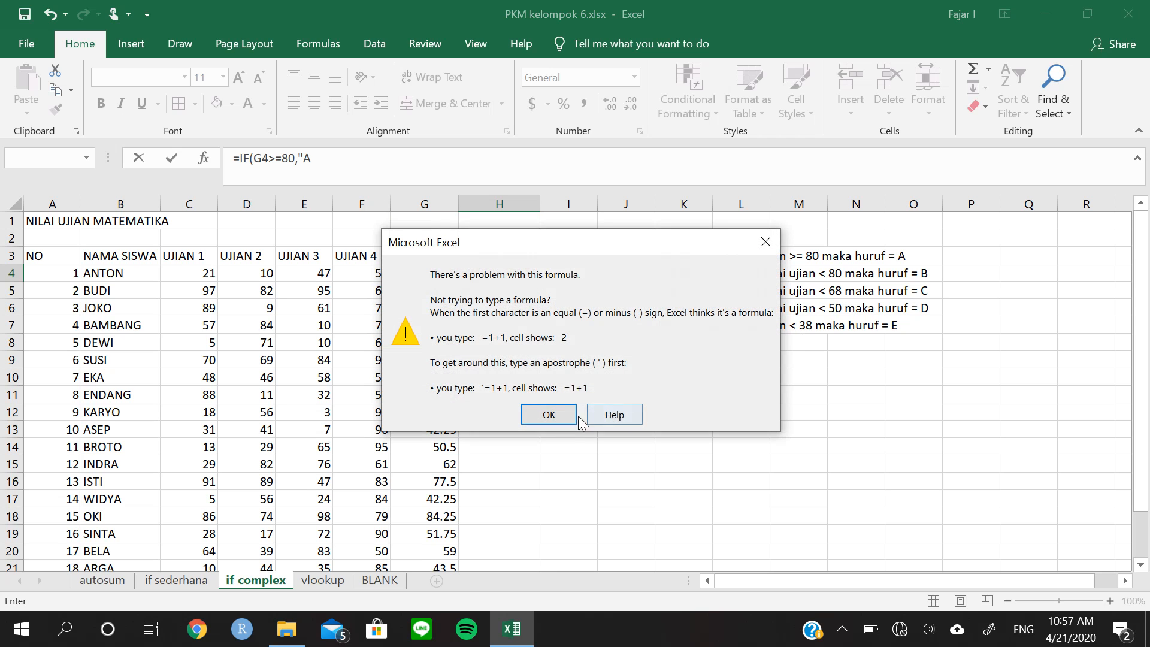
pyautogui.click(549, 414)
pyautogui.click(357, 166)
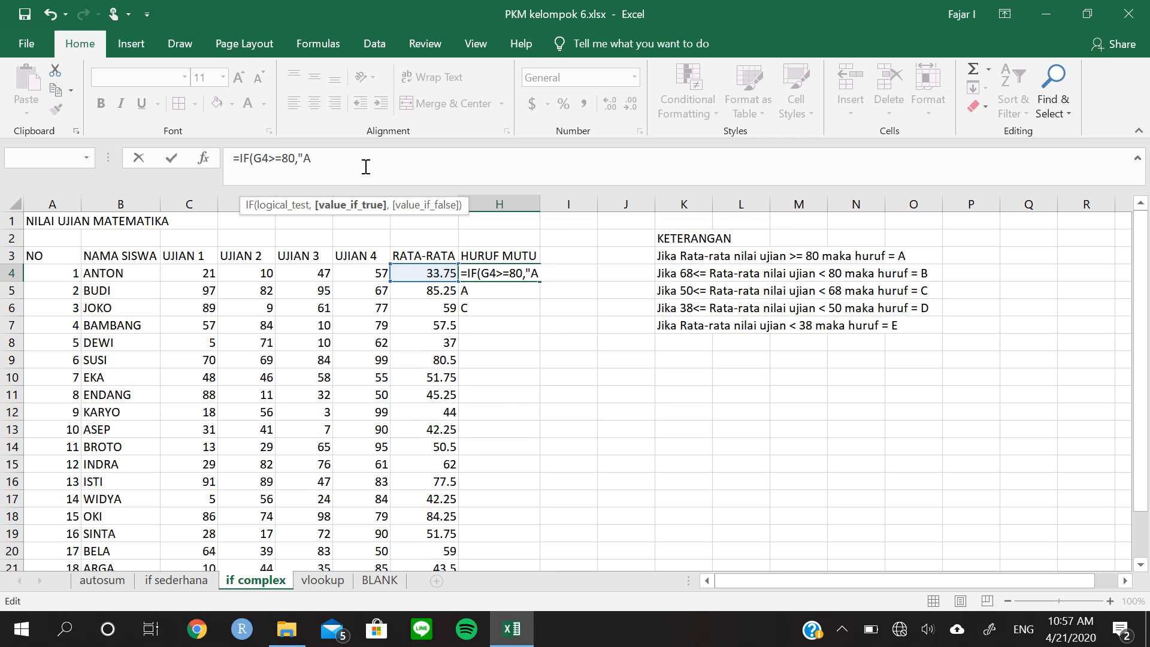
pyautogui.write('",')
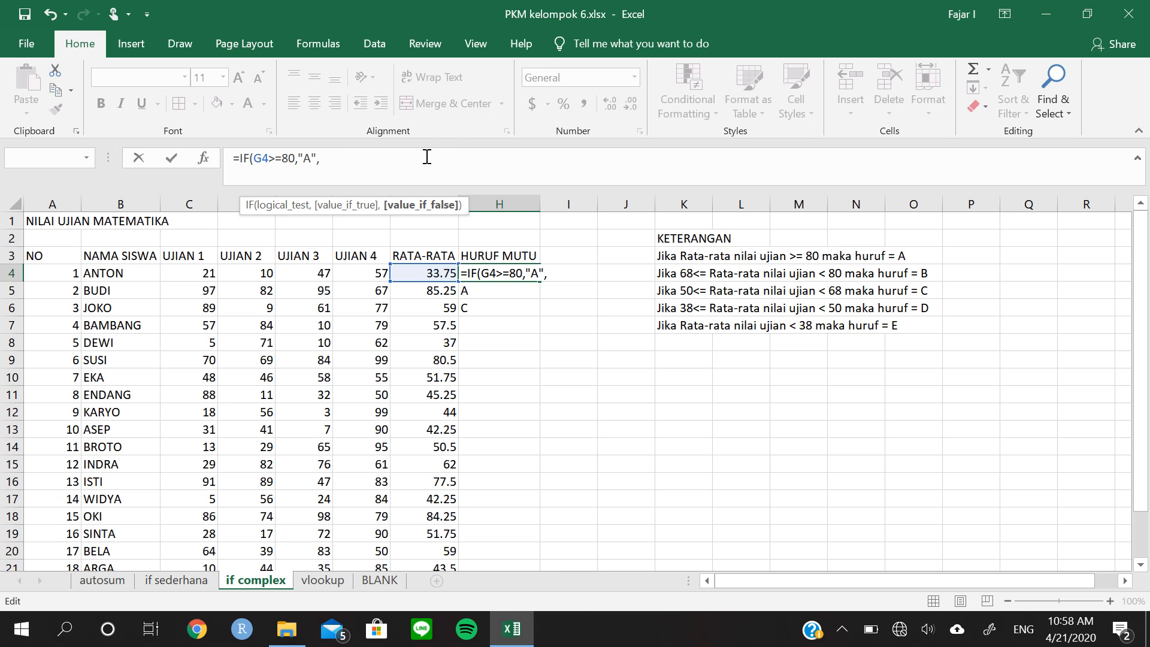
# Nest a second IF in the H4 formula with the logical test AND(G4<80,G4>=68)
pyautogui.write('IF')
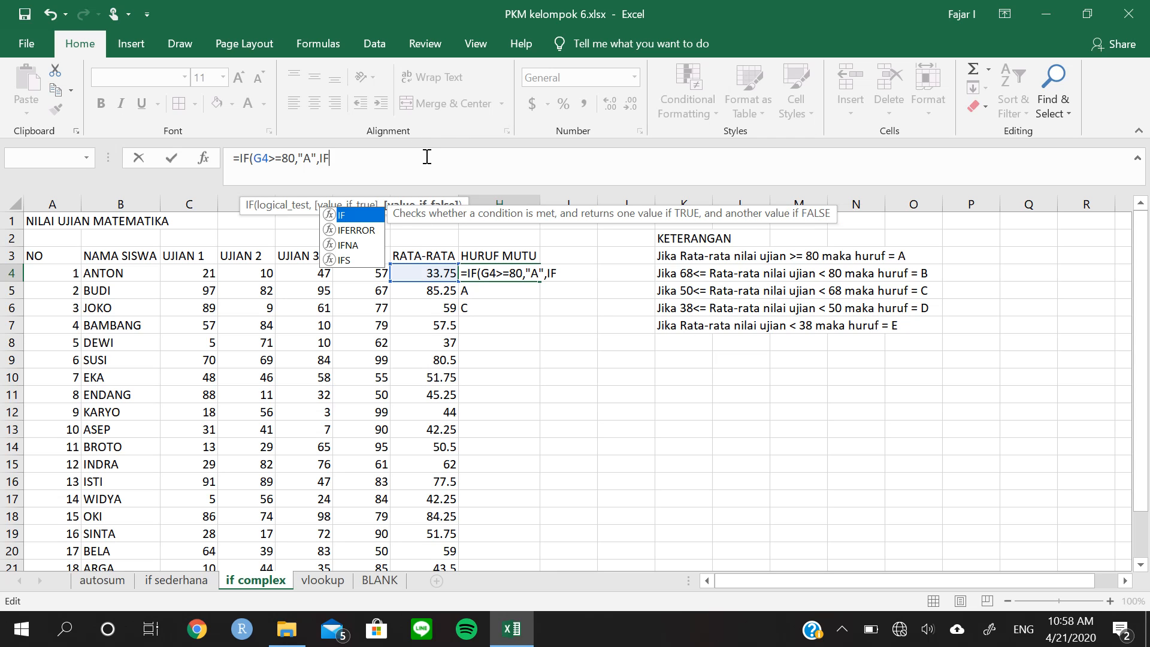
pyautogui.write('(')
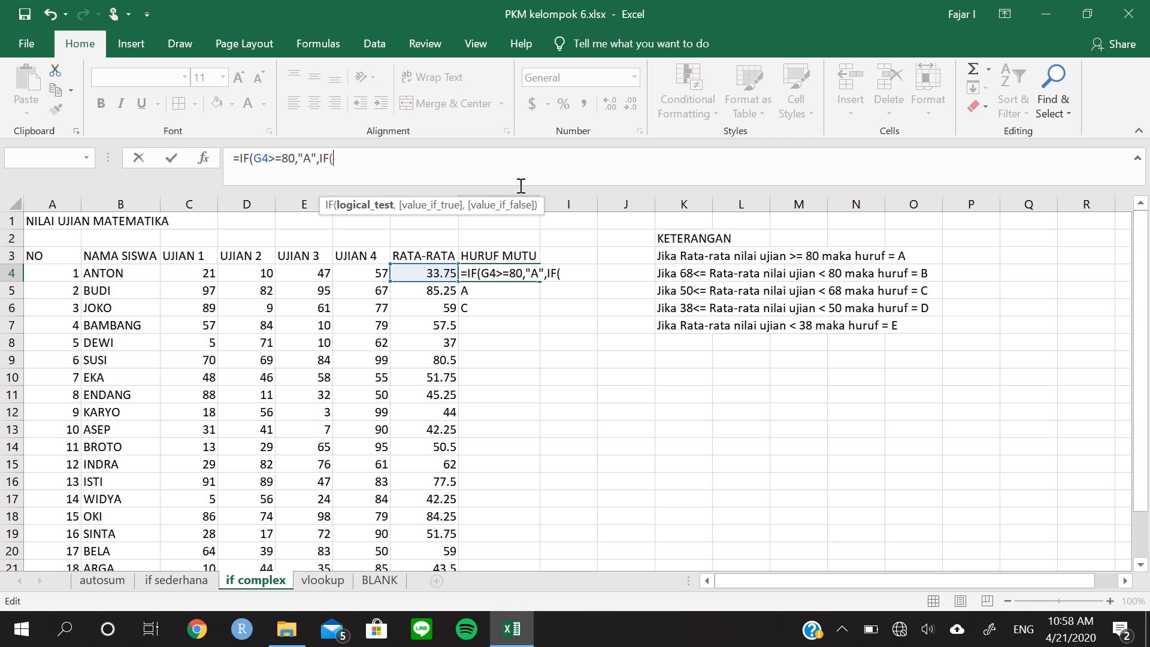
pyautogui.write('AN')
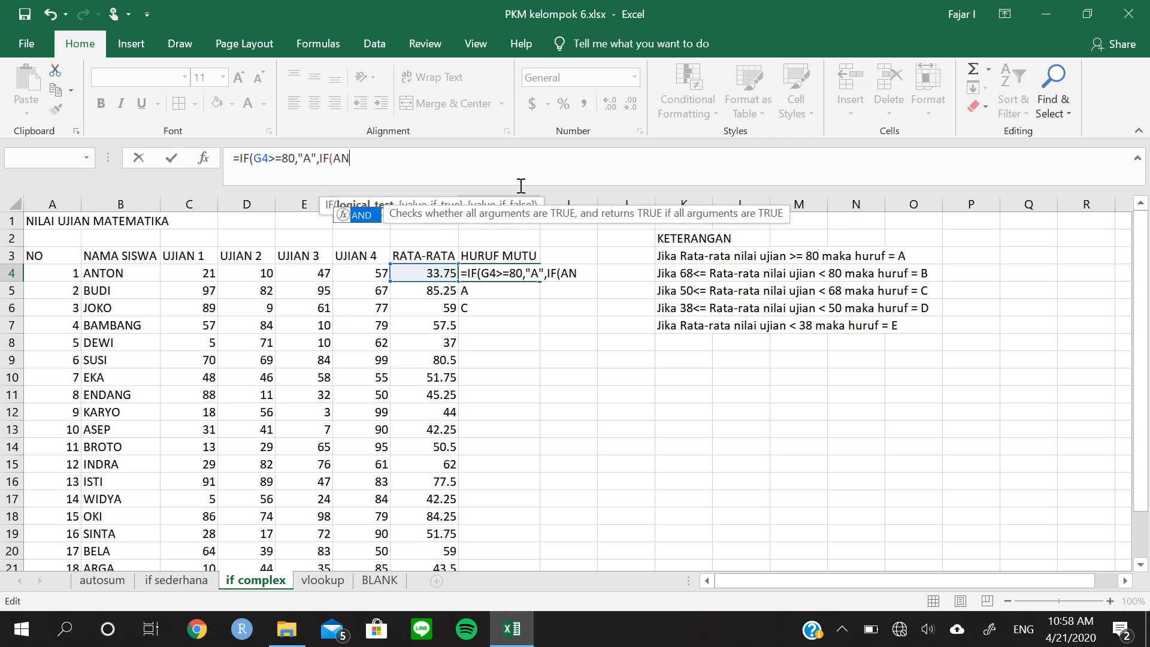
pyautogui.write('D(')
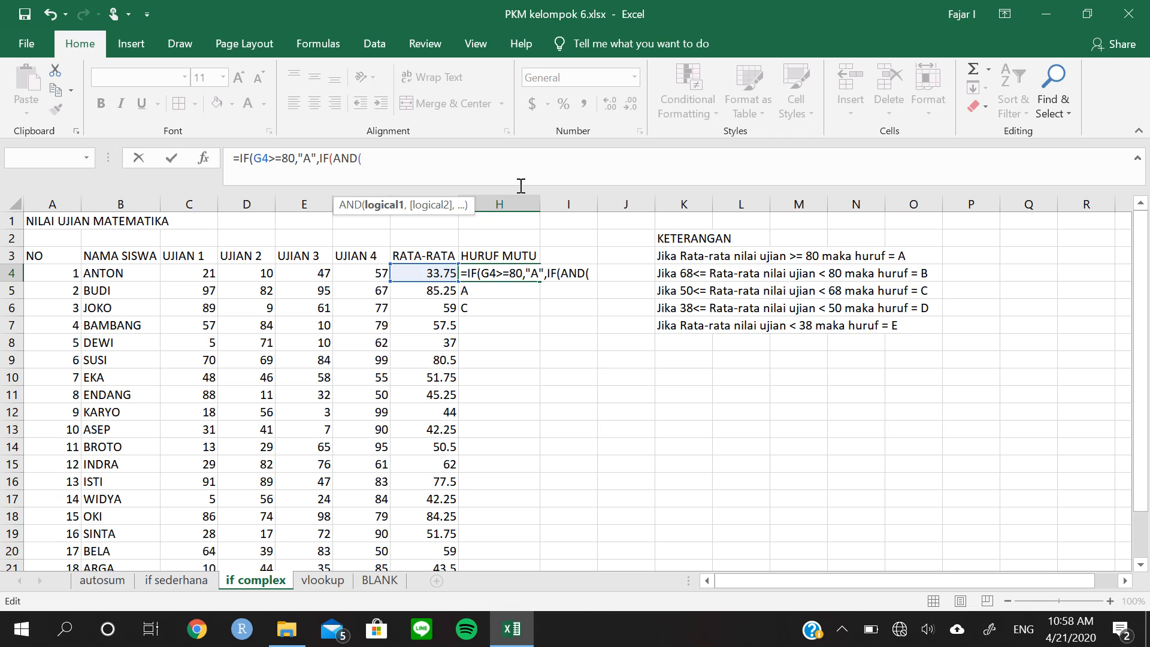
pyautogui.click(448, 270)
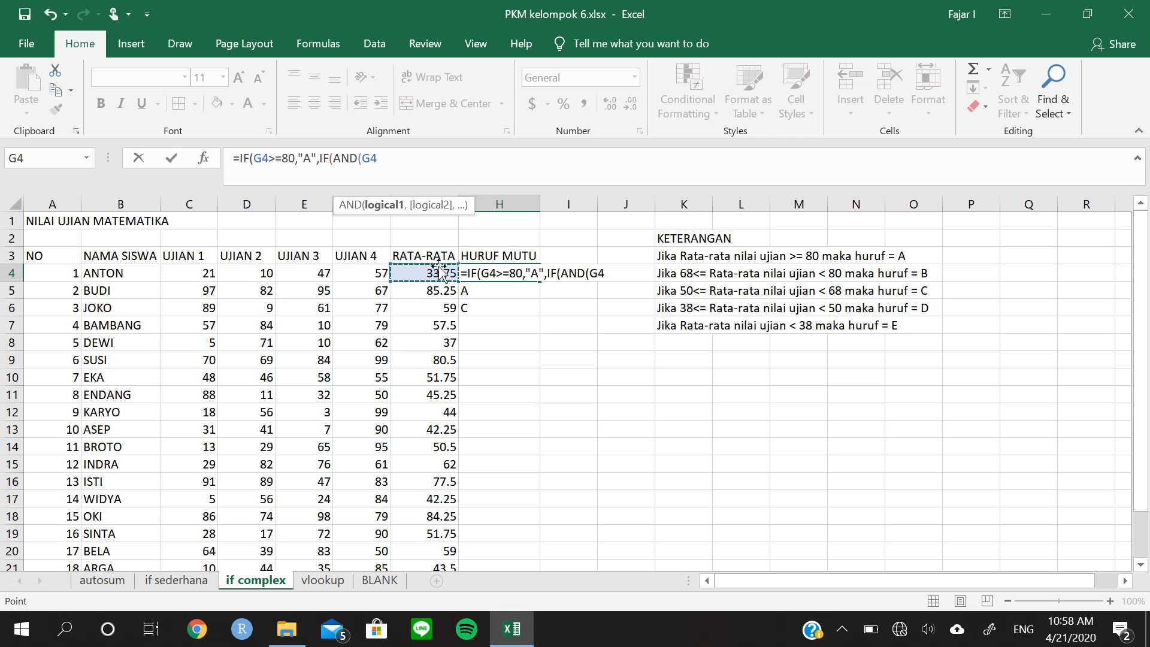
pyautogui.write('<80')
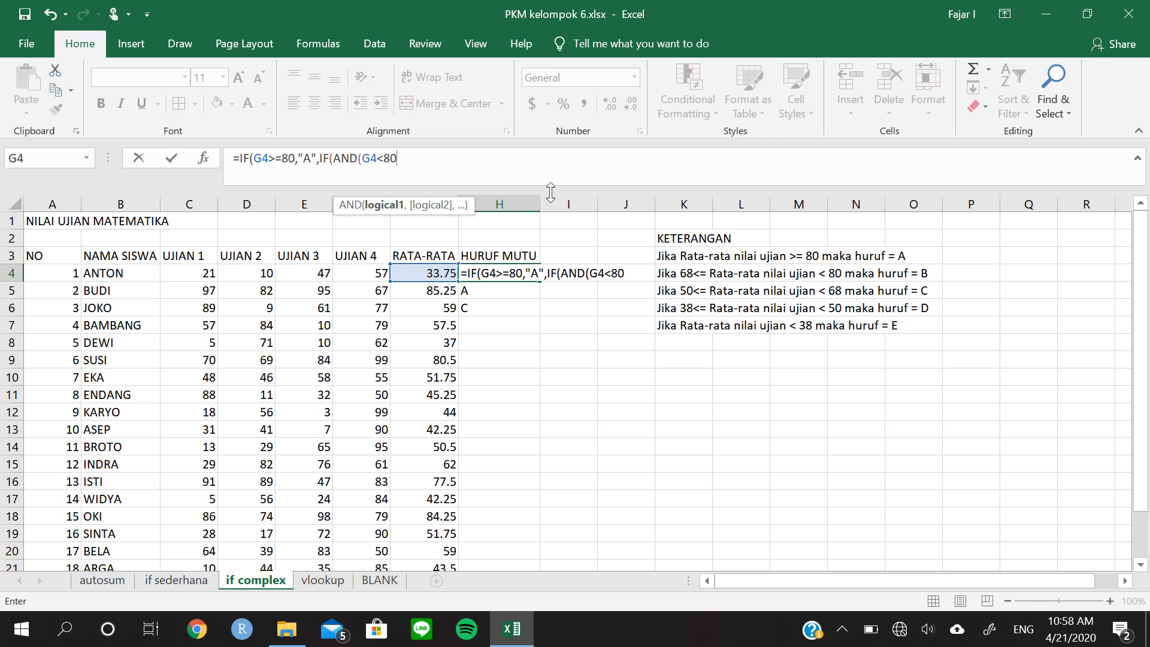
pyautogui.write(',')
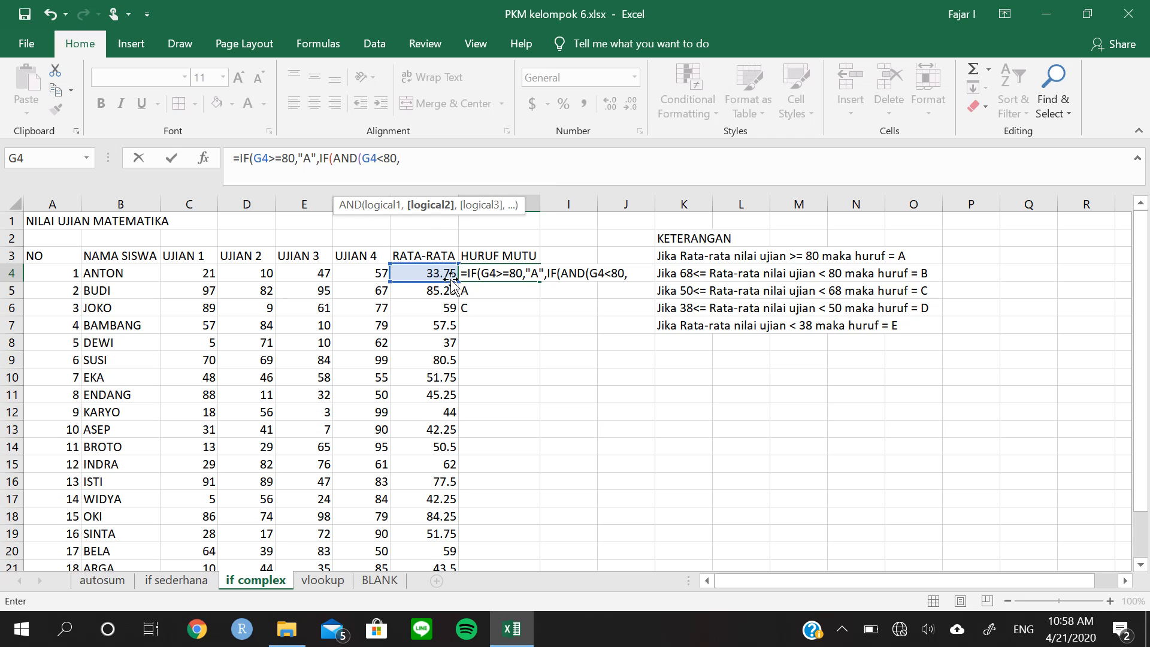
pyautogui.click(432, 273)
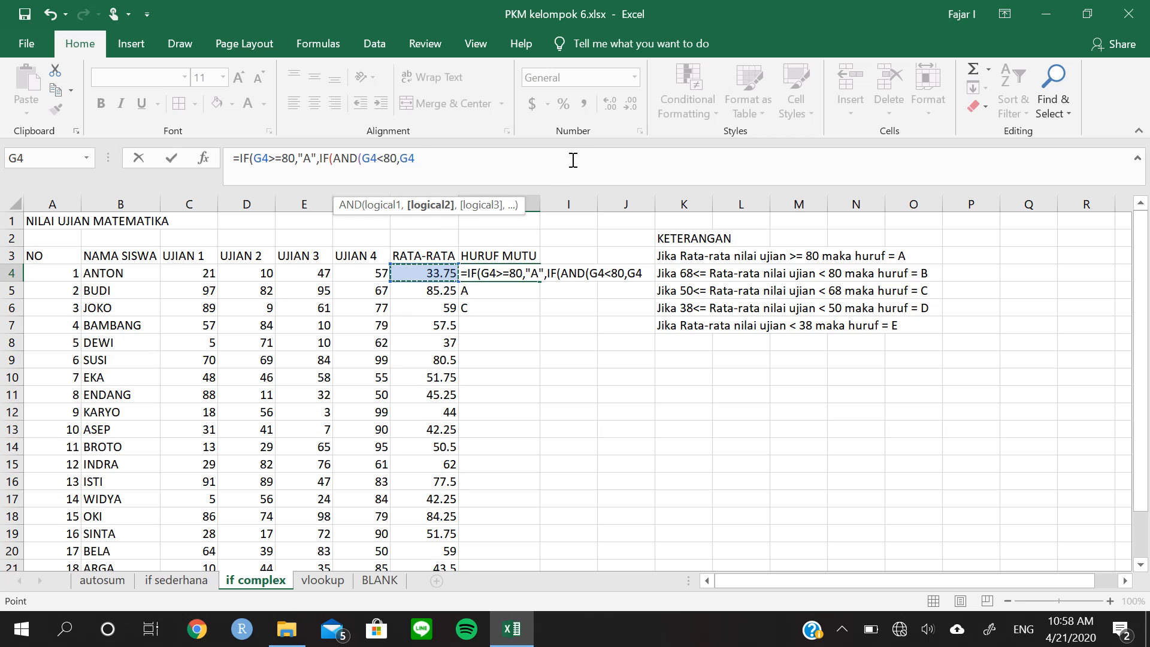
pyautogui.write('>=68')
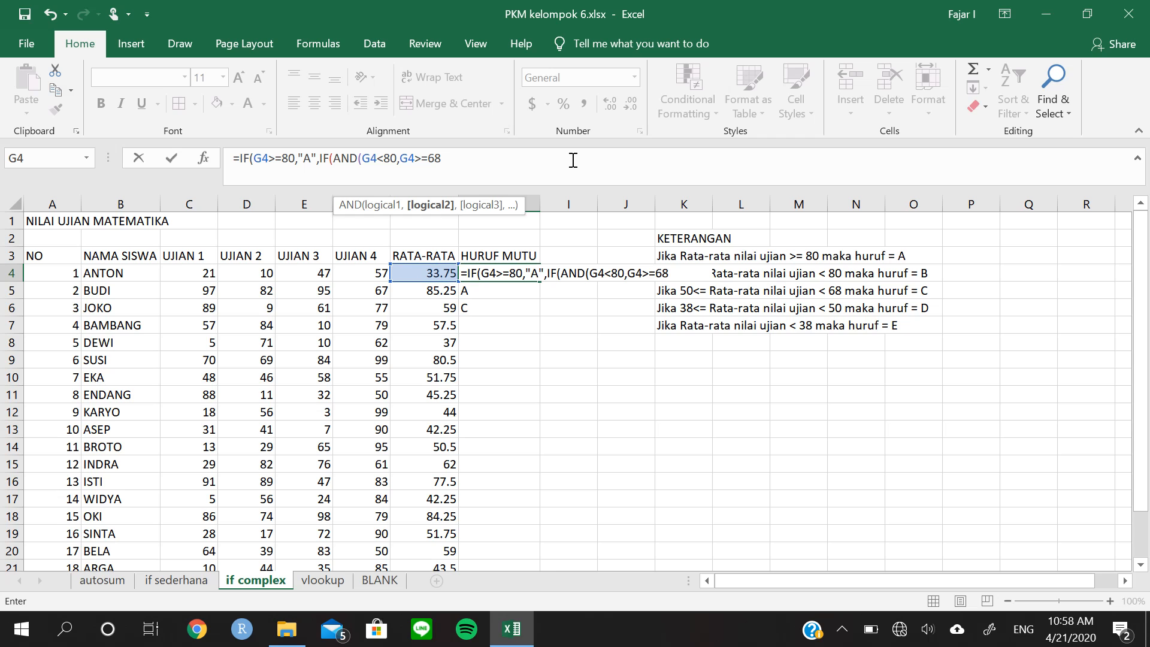
pyautogui.write(')')
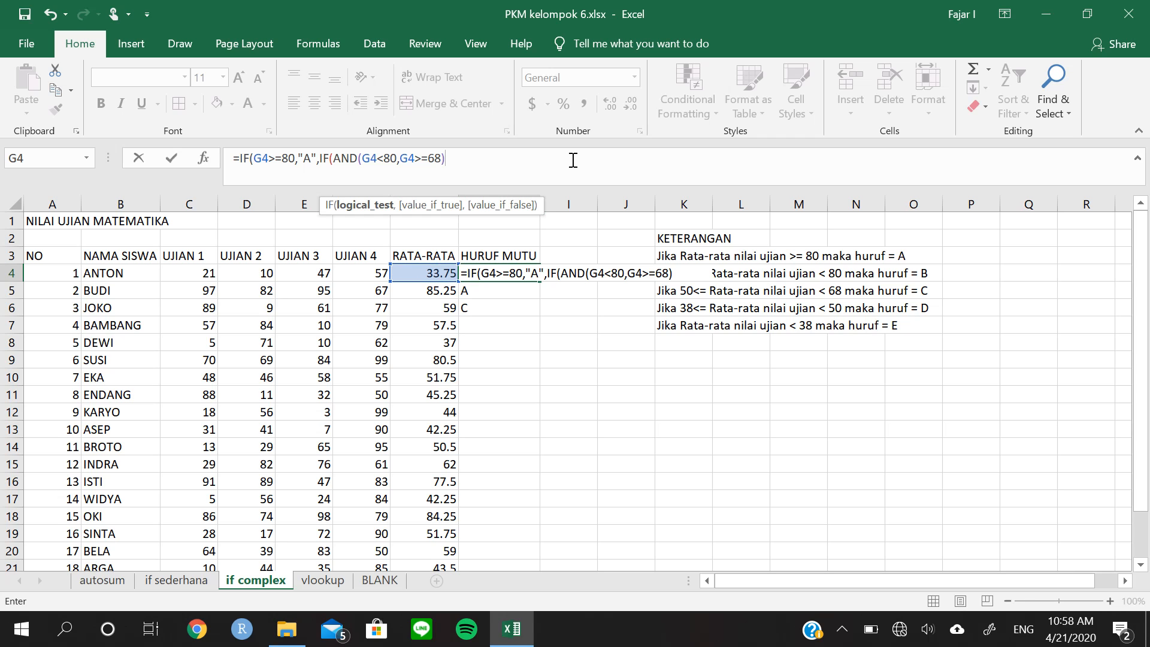
pyautogui.write(',')
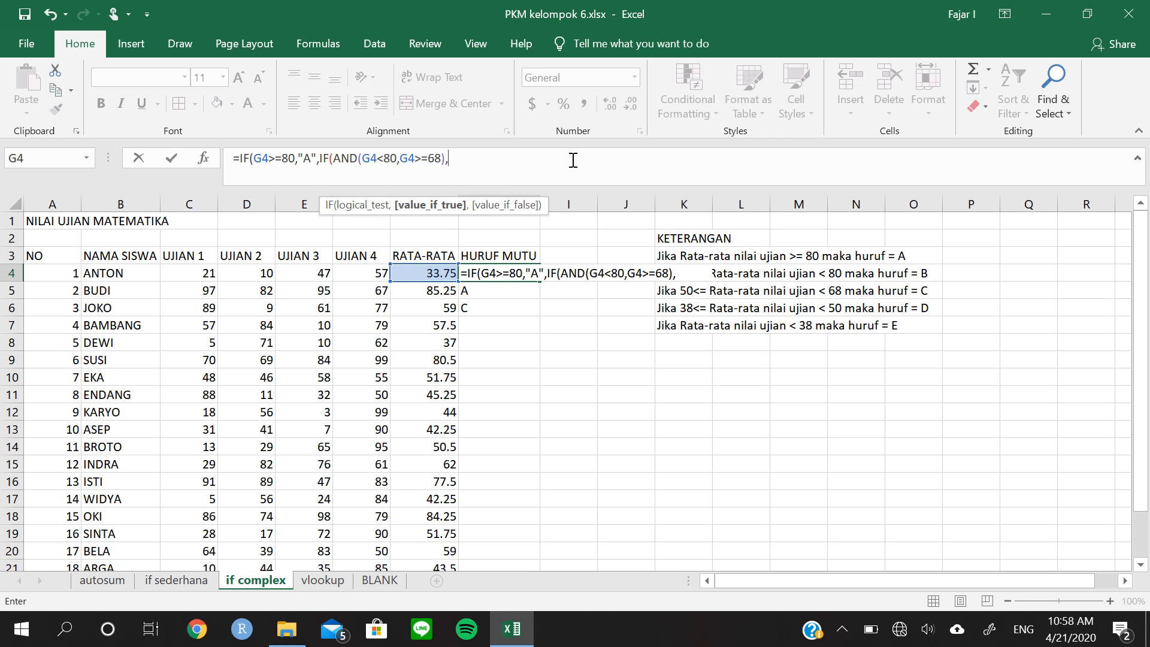
pyautogui.write('"B",')
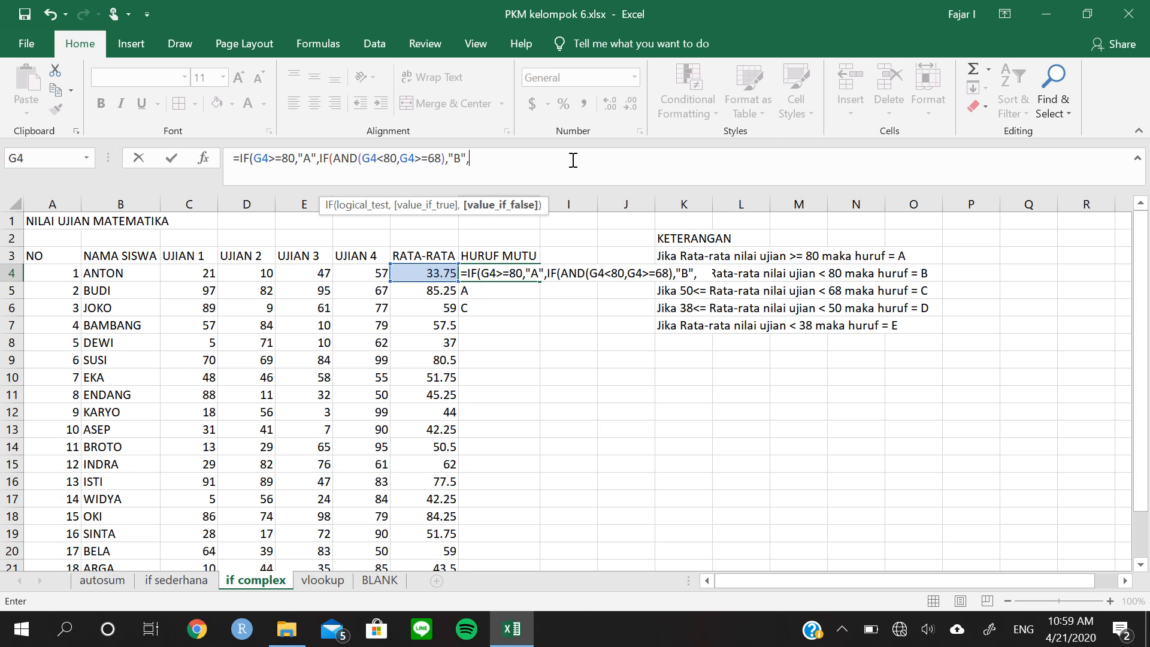
pyautogui.write('IF(')
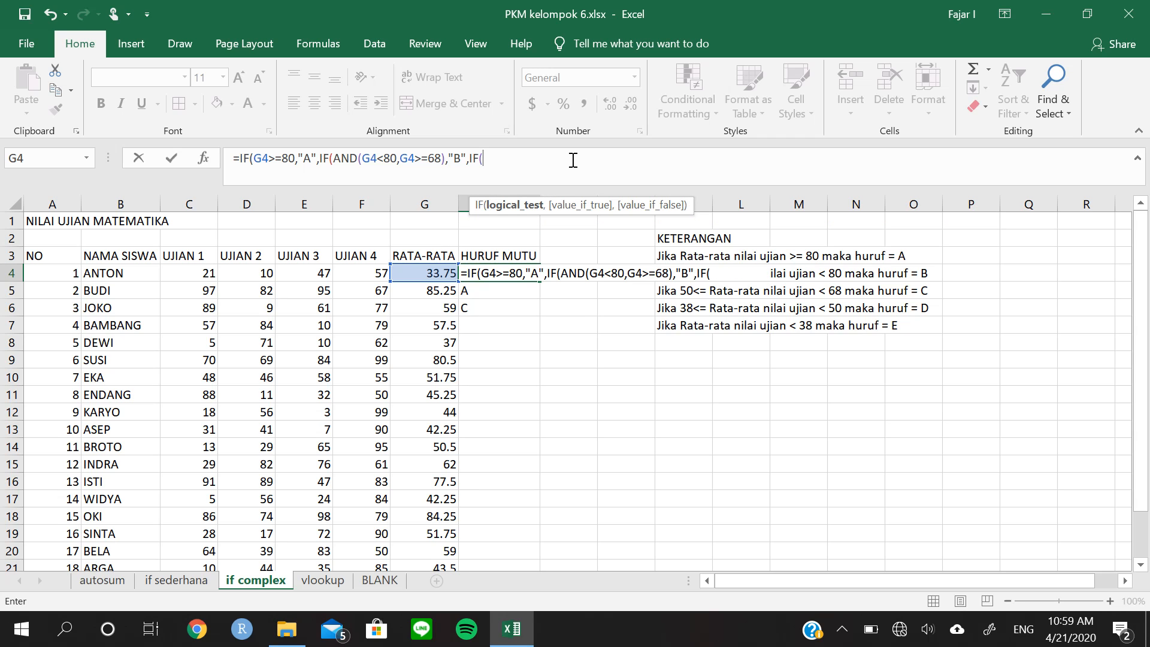
# Nest a third IF in the H4 formula with the logical test AND(G4>=50,G4<68)
pyautogui.write('AND(')
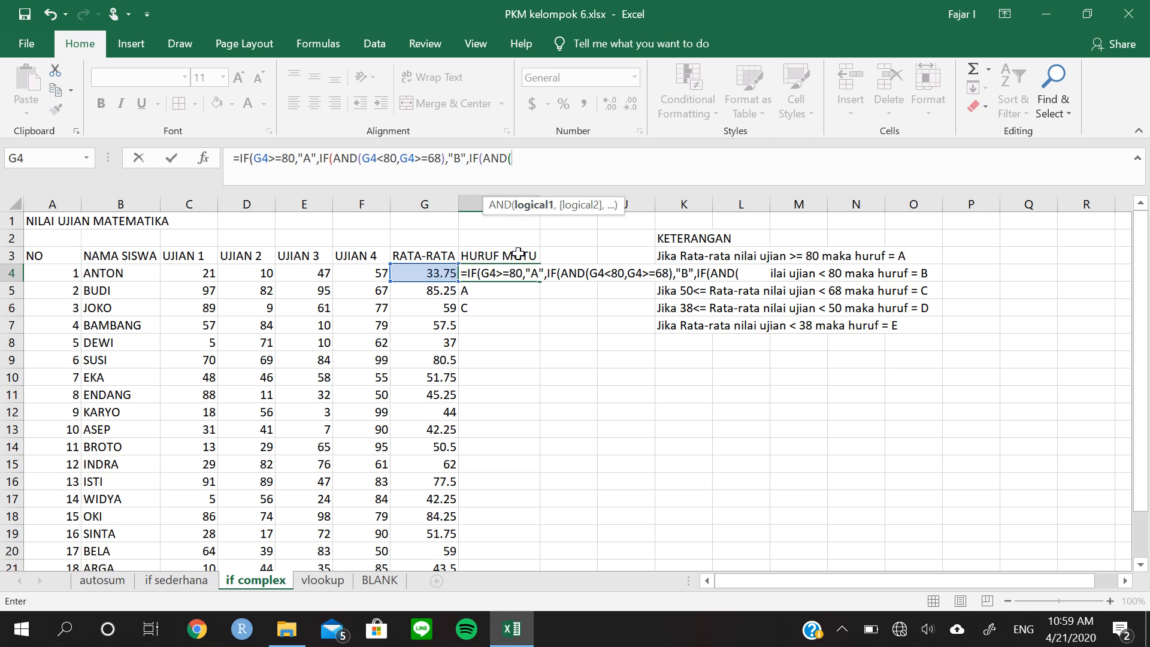
pyautogui.click(446, 271)
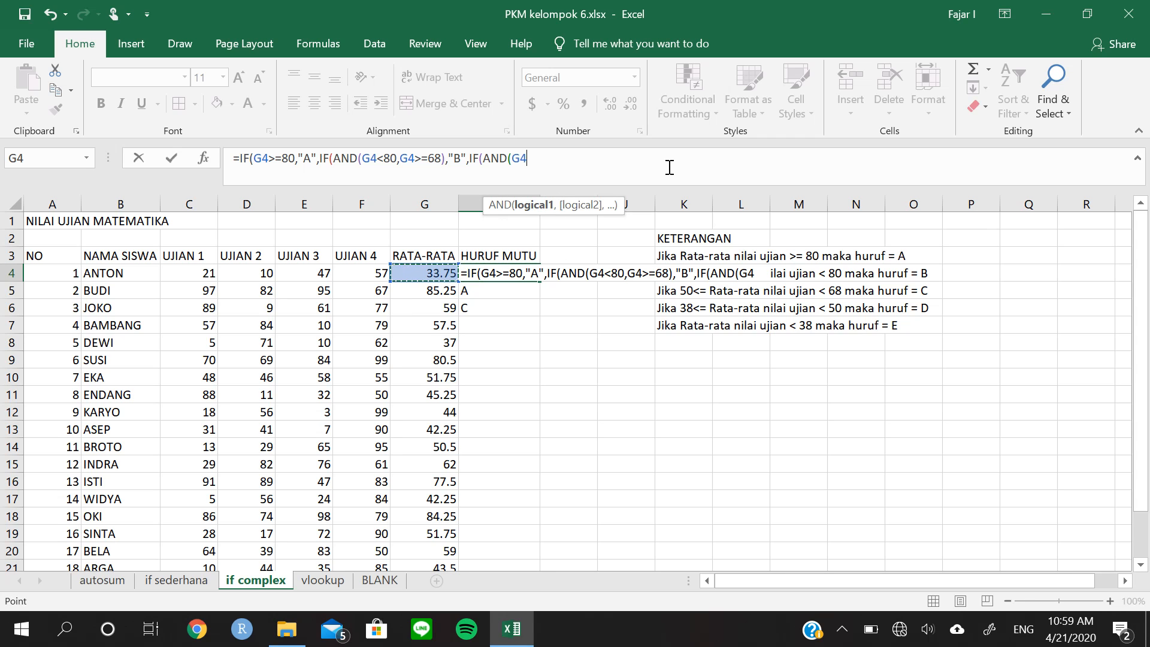
pyautogui.write('>=50')
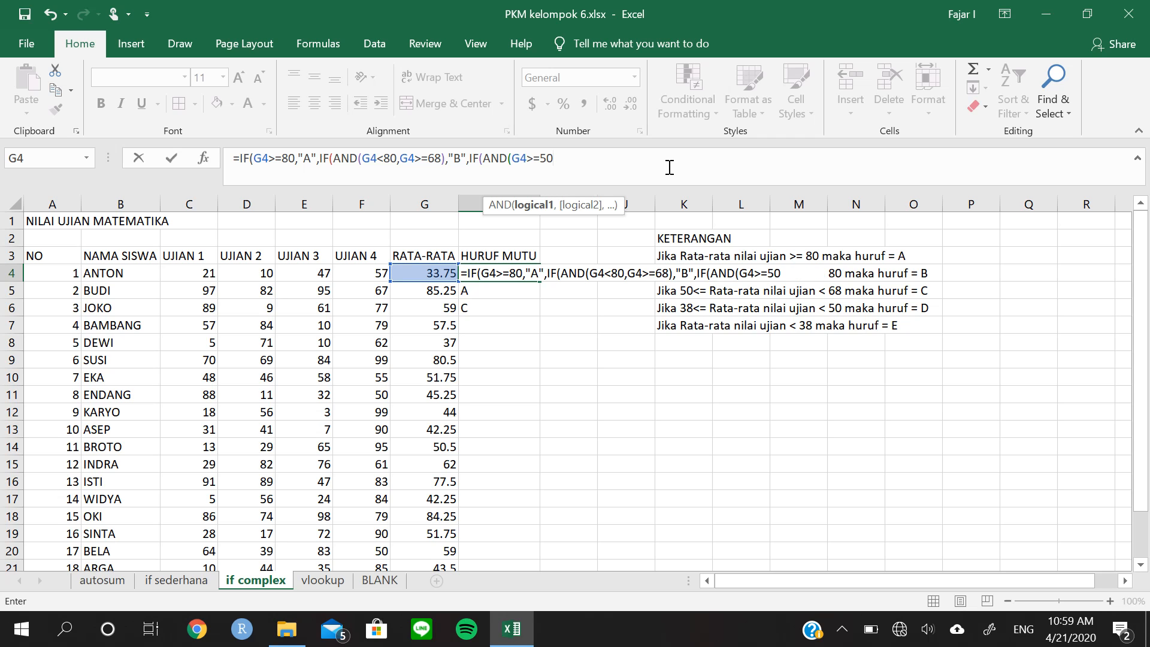
pyautogui.write(',')
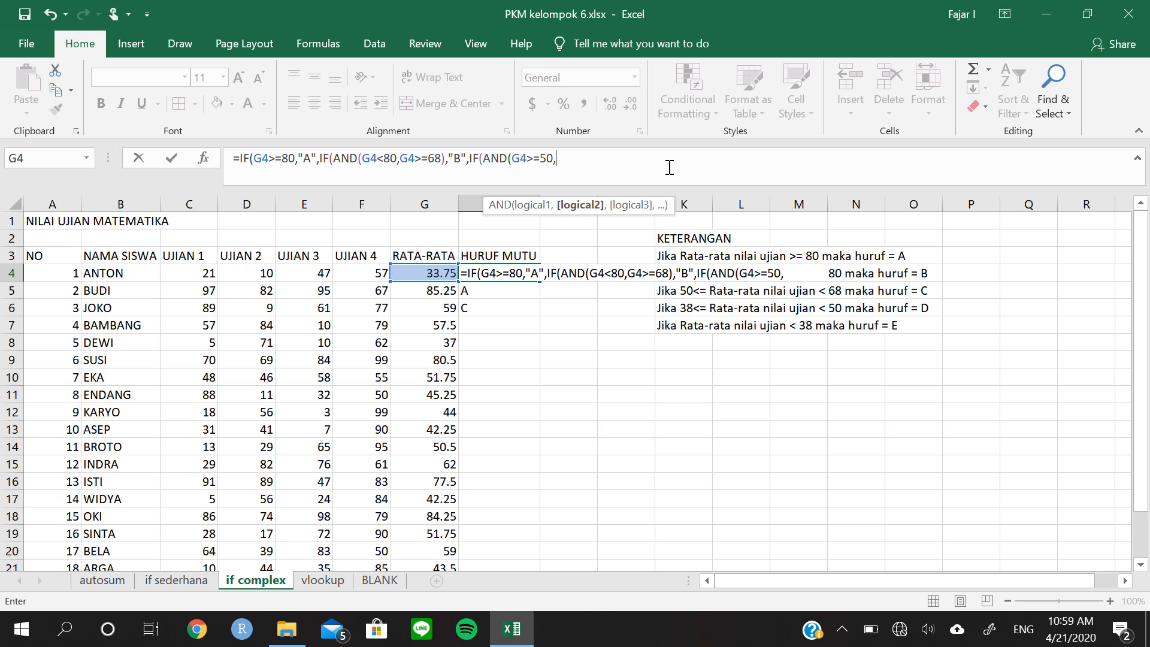
pyautogui.click(422, 275)
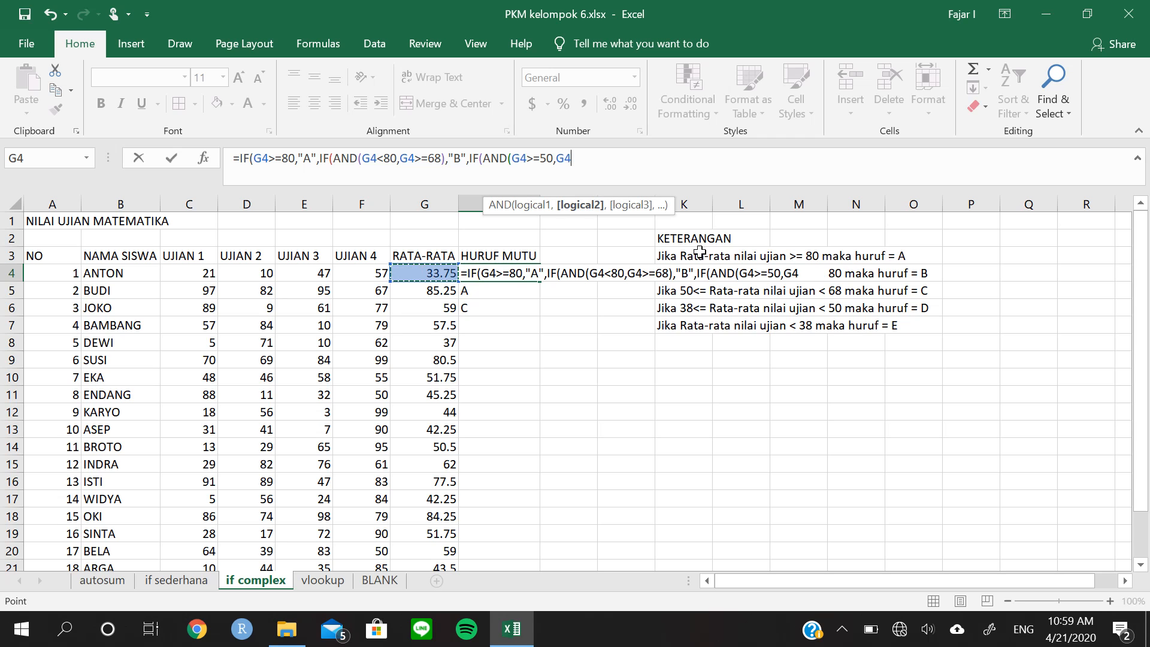
pyautogui.write('<68')
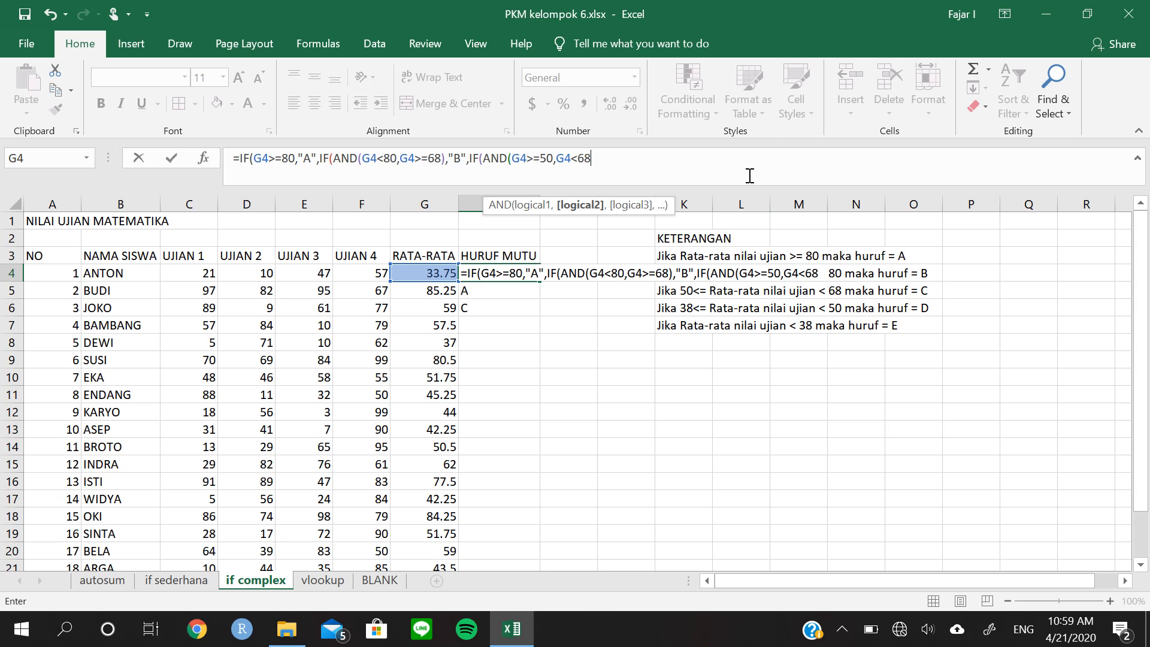
pyautogui.write(')')
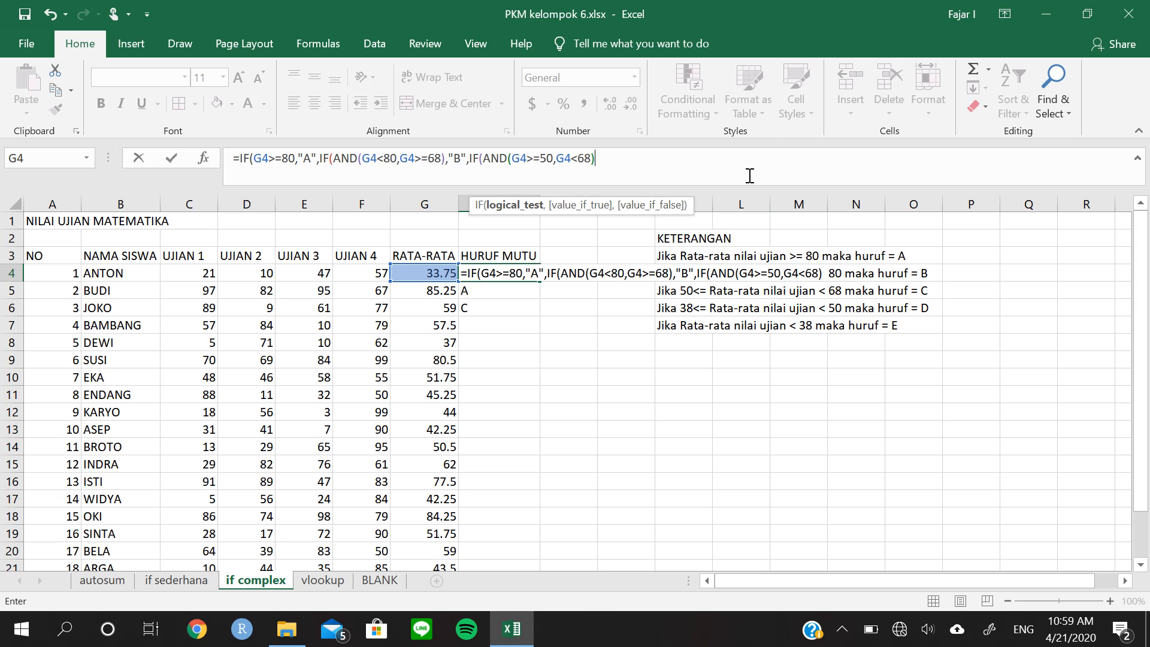
pyautogui.write(',')
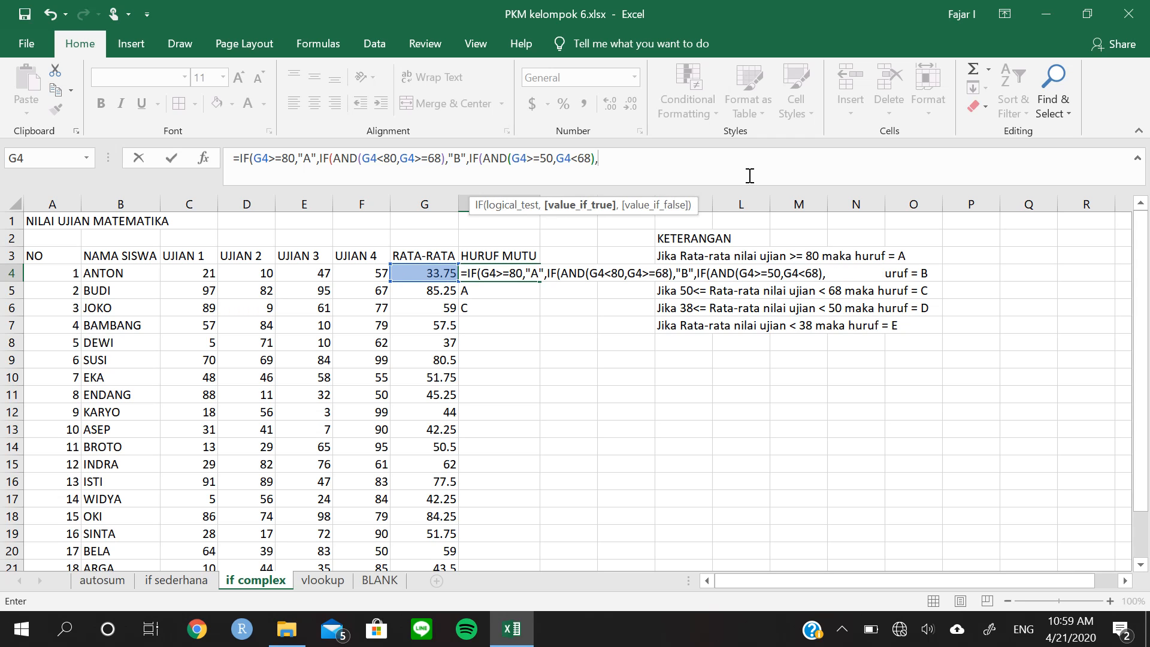
pyautogui.write('"C",')
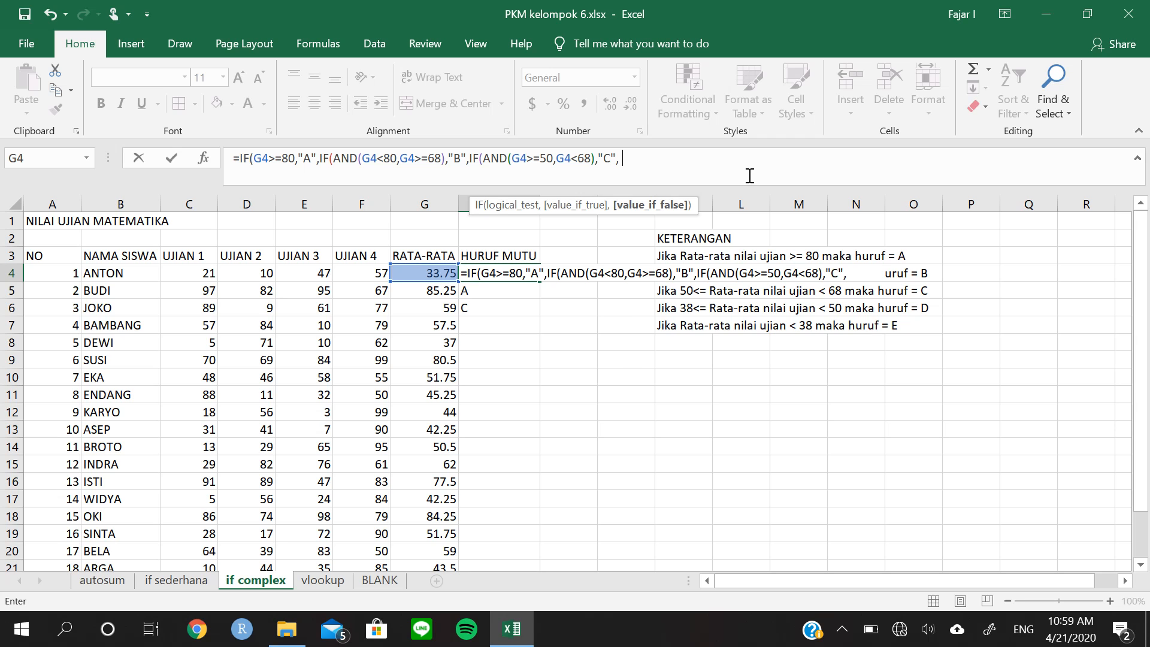
pyautogui.write('IF')
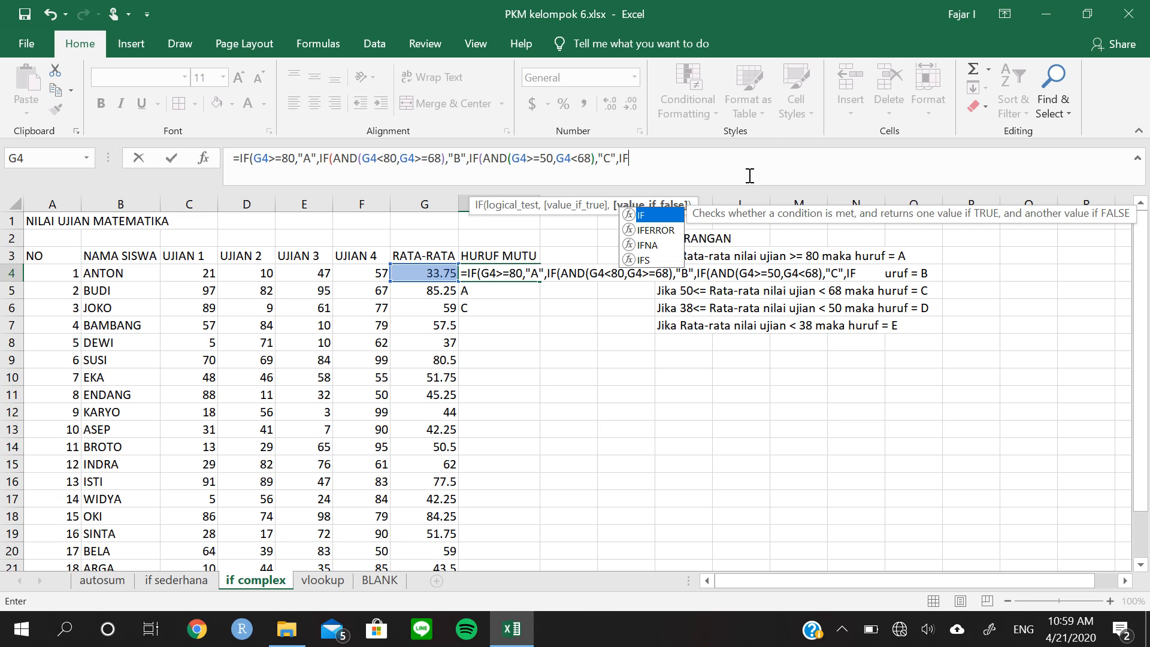
pyautogui.write('(')
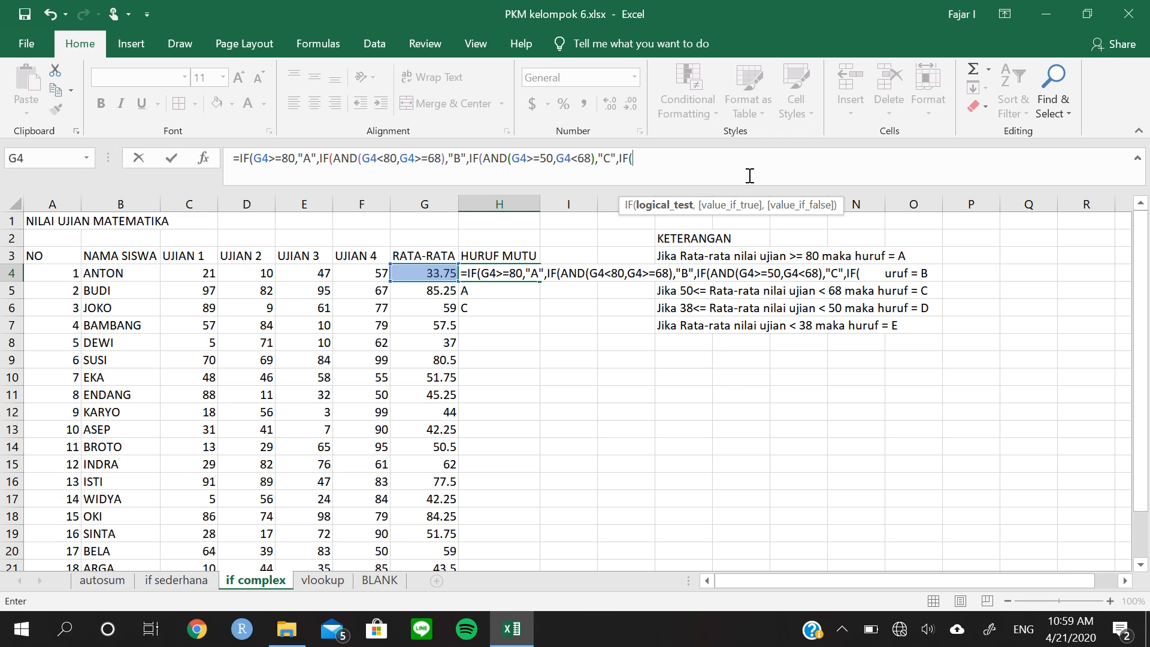
pyautogui.write('and')
# Nest a fourth IF in the H4 formula with the logical test AND(G4<50,G4>=38)
pyautogui.press('Tab')
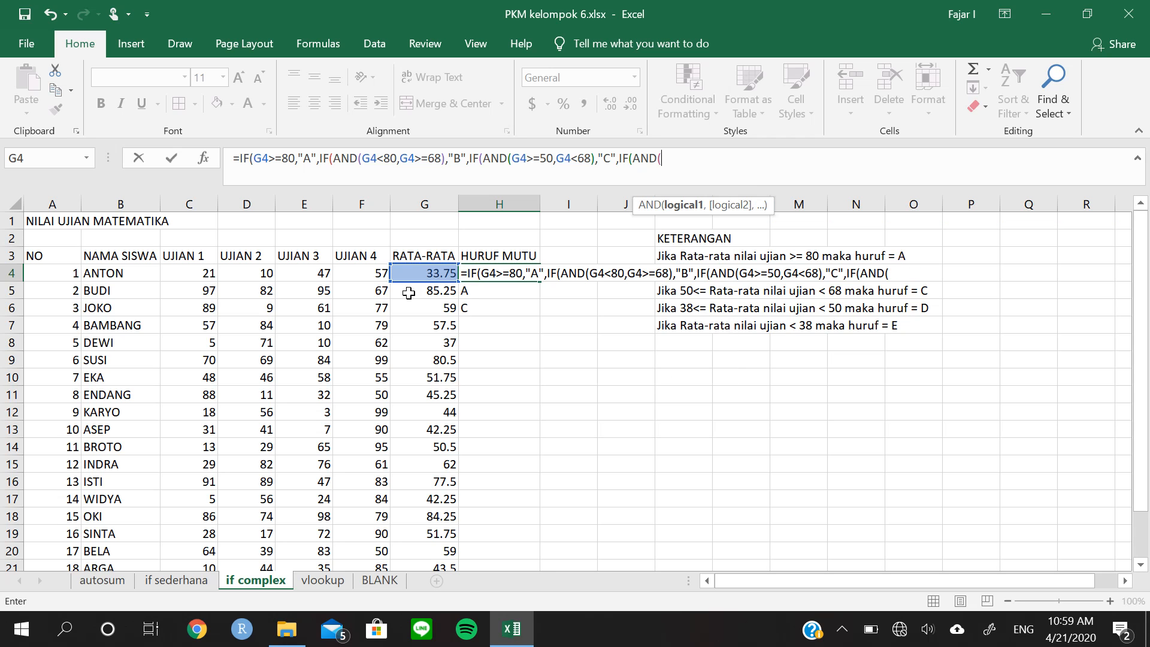
pyautogui.click(419, 274)
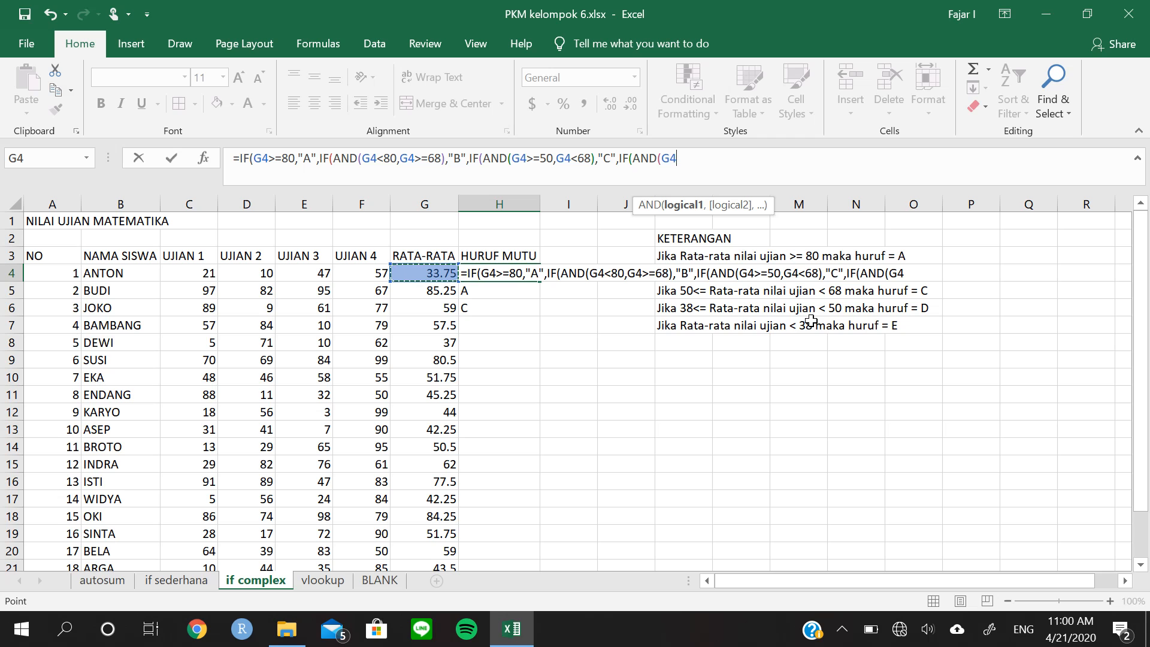
pyautogui.write('<50,')
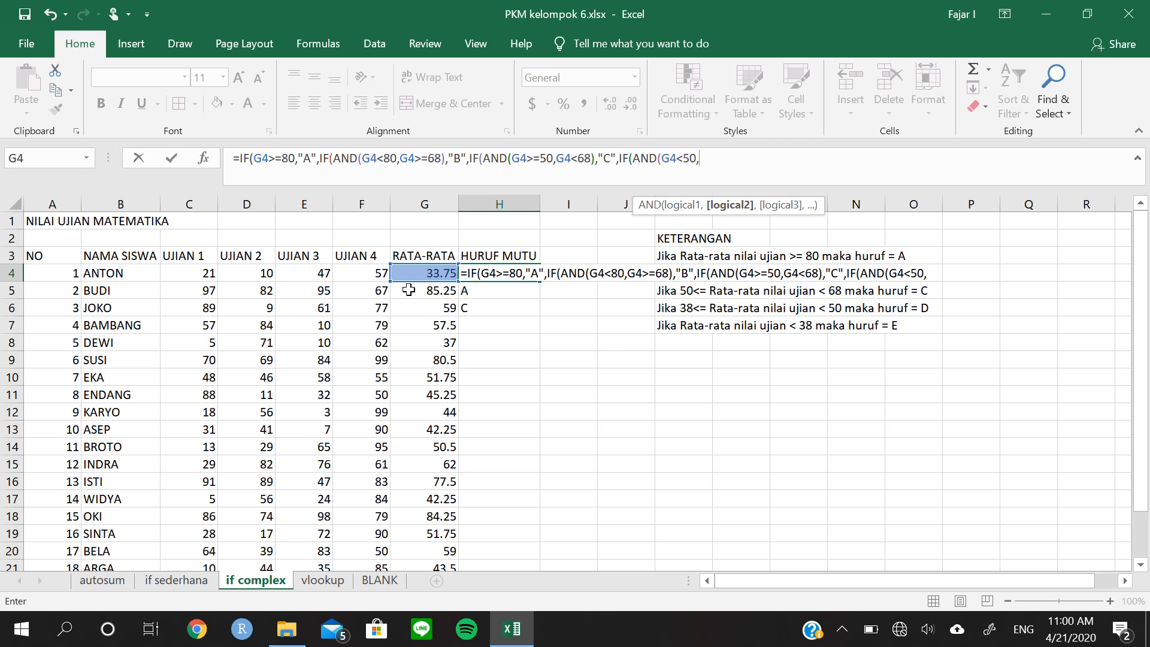
pyautogui.click(439, 273)
pyautogui.write('>=38')
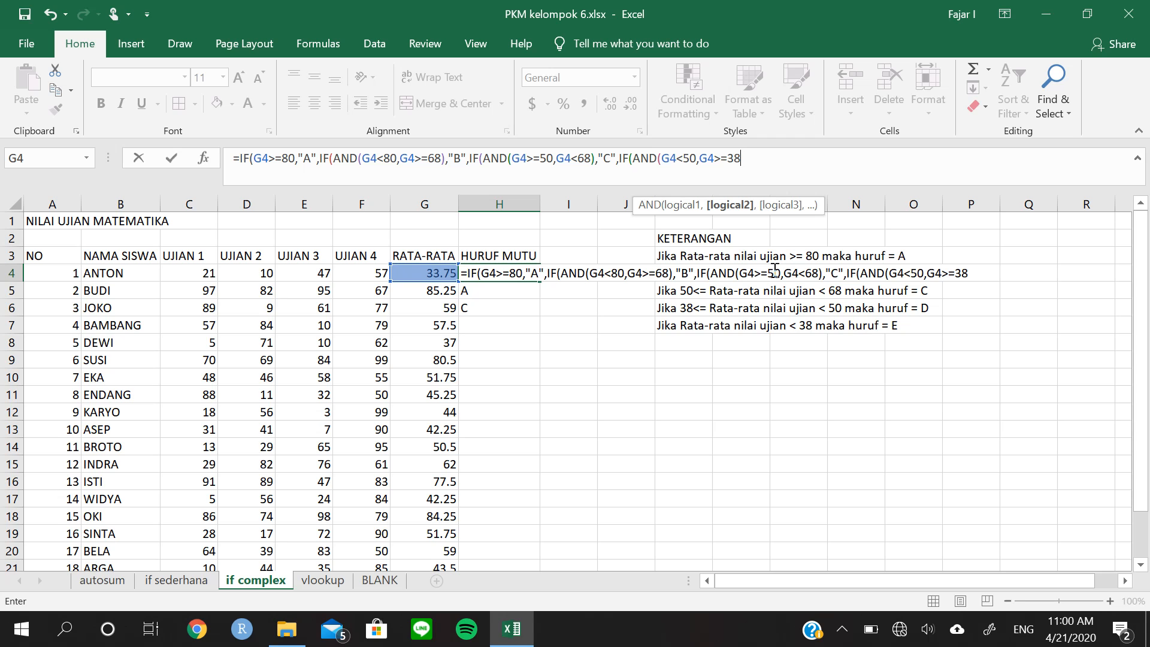
pyautogui.write(',')
pyautogui.press('BackSpace')
pyautogui.write('),')
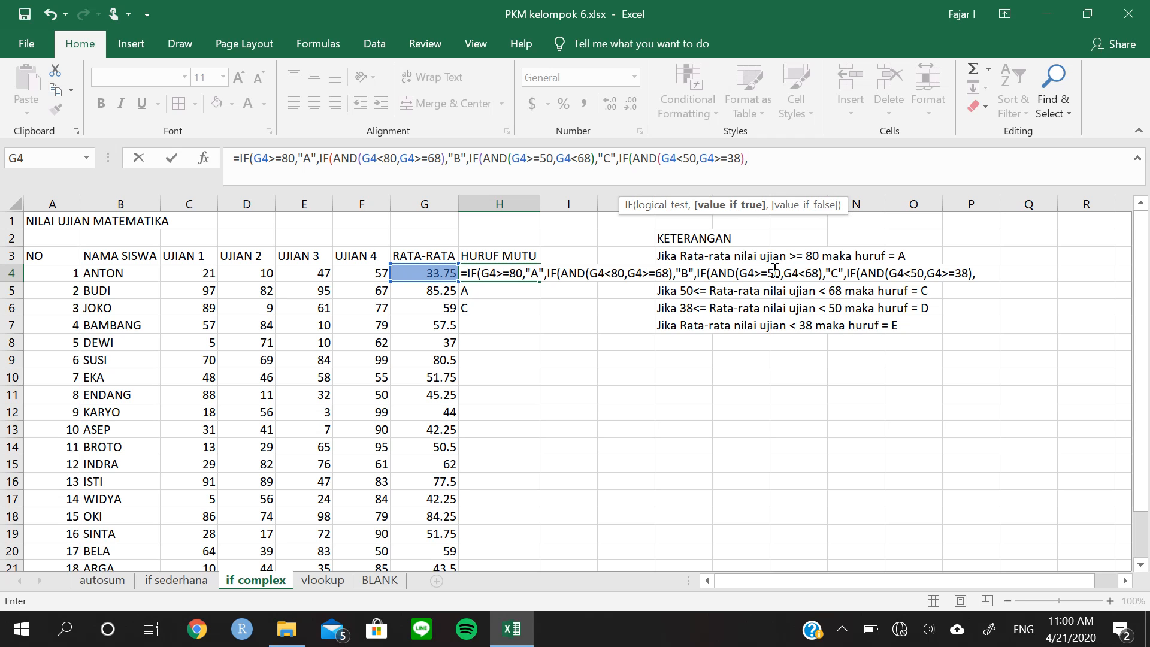
pyautogui.write('"D",')
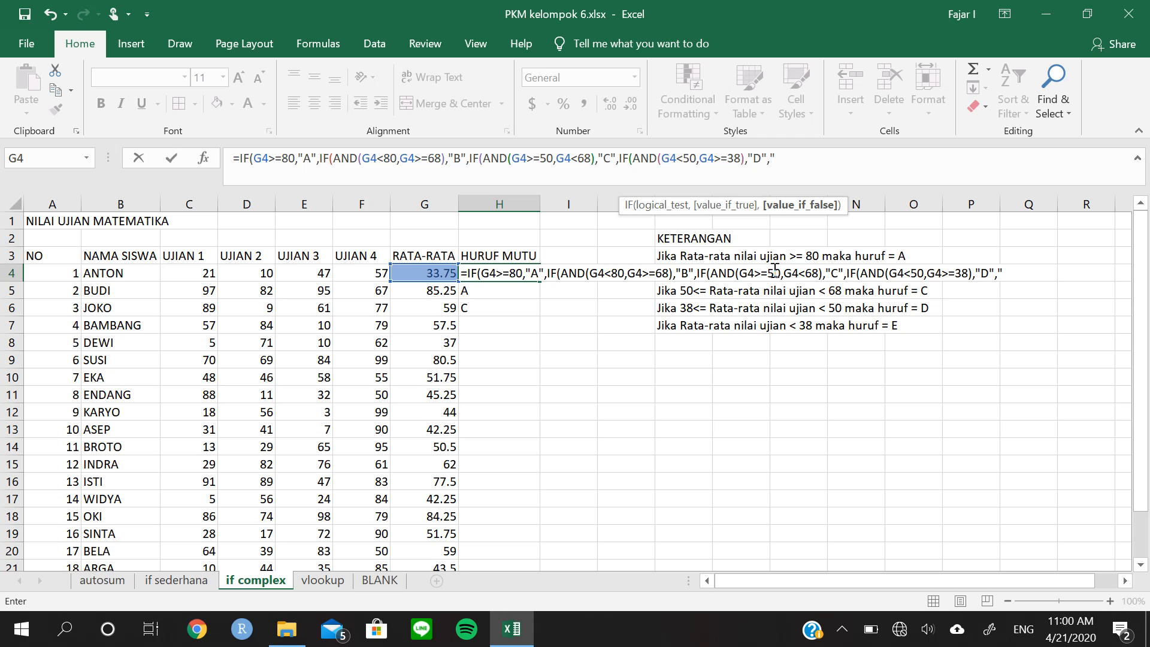
# Set "E" as the fourth IF's false result, then close all nested IFs and commit the H4 formula
pyautogui.write('E')
pyautogui.write('"))')
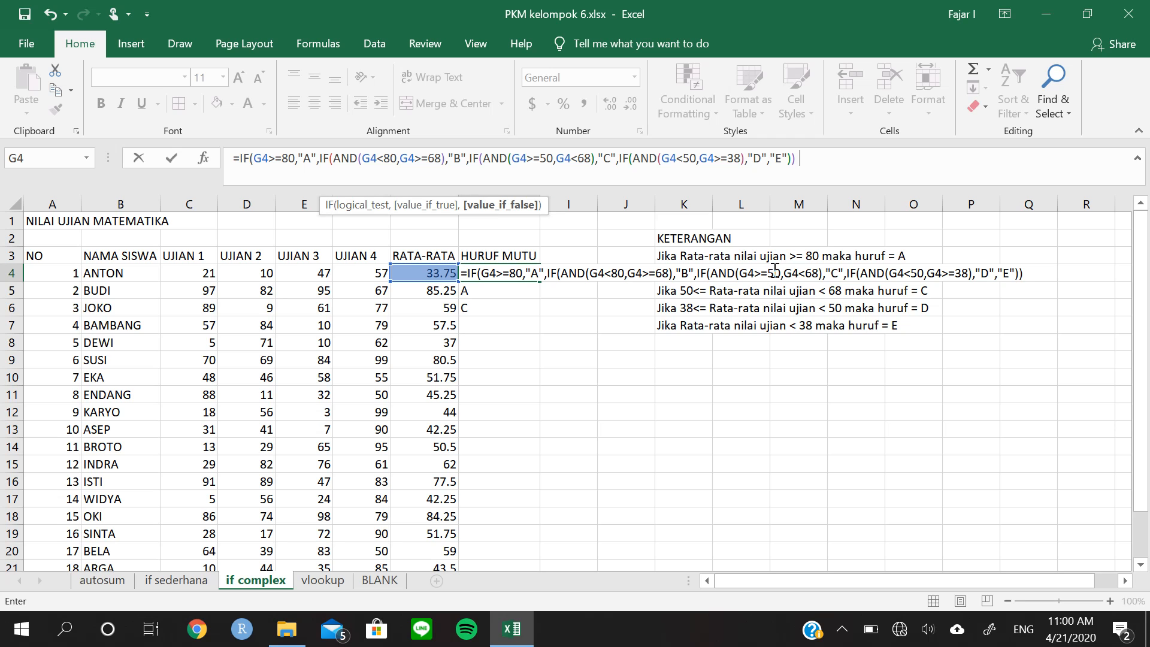
pyautogui.write('))')
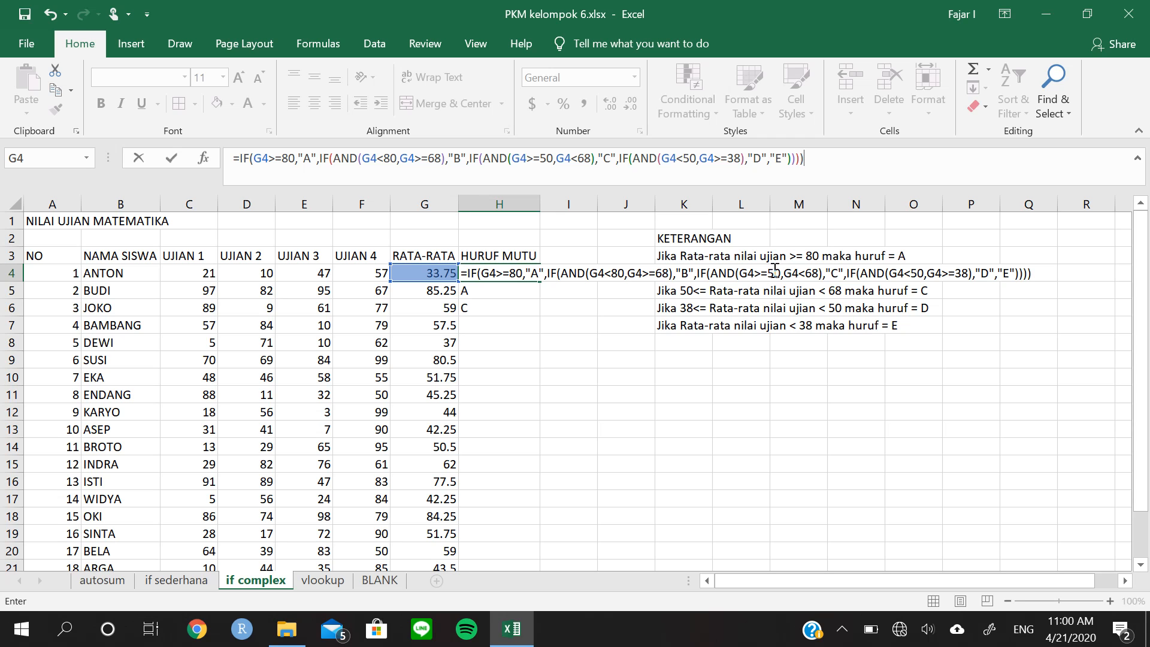
pyautogui.press('Return')
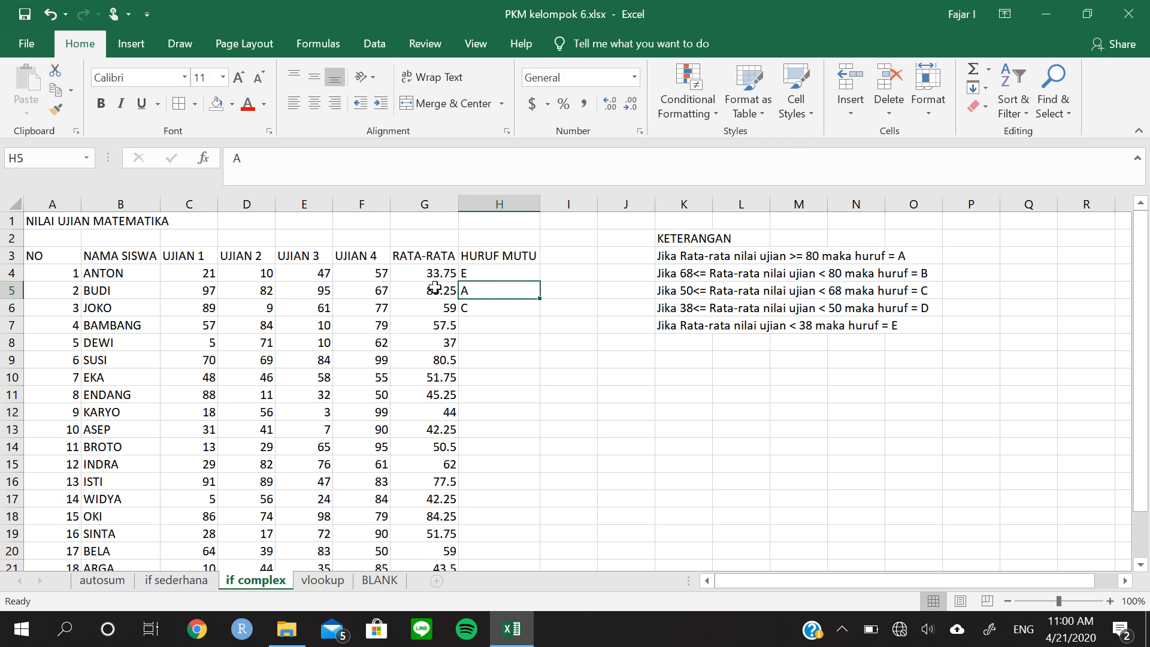
# Copy the H4 grade formula down the HURUF MUTU column to the last student
pyautogui.click(475, 277)
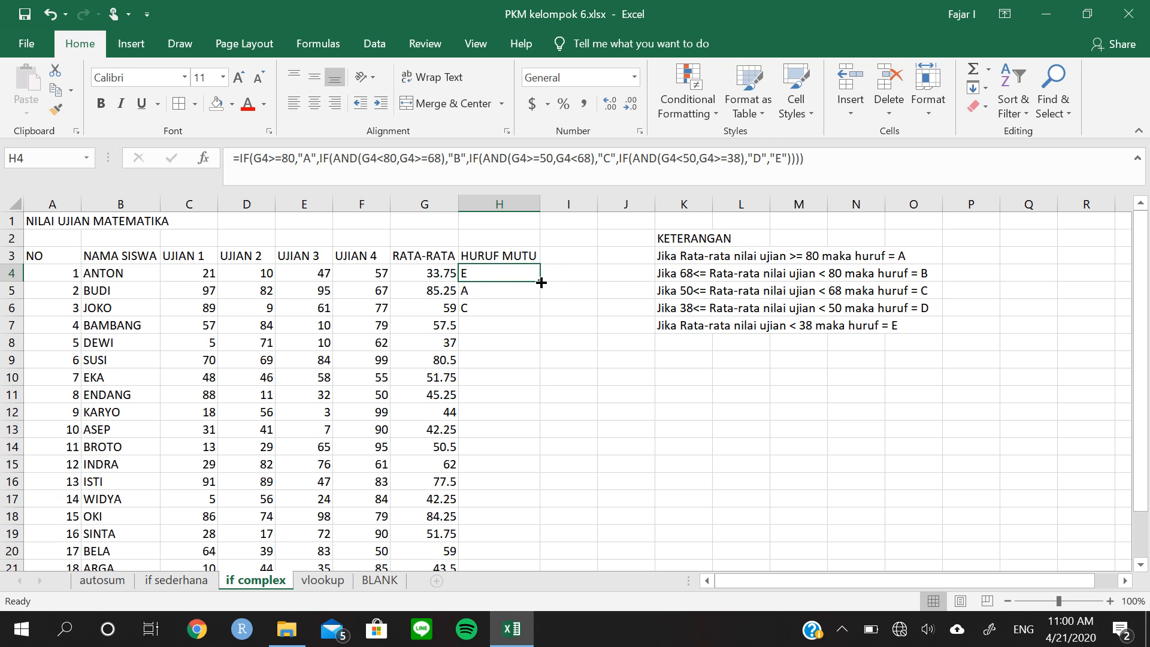
pyautogui.moveTo(541, 282); pyautogui.dragTo(539, 314)
pyautogui.doubleClick(539, 314)
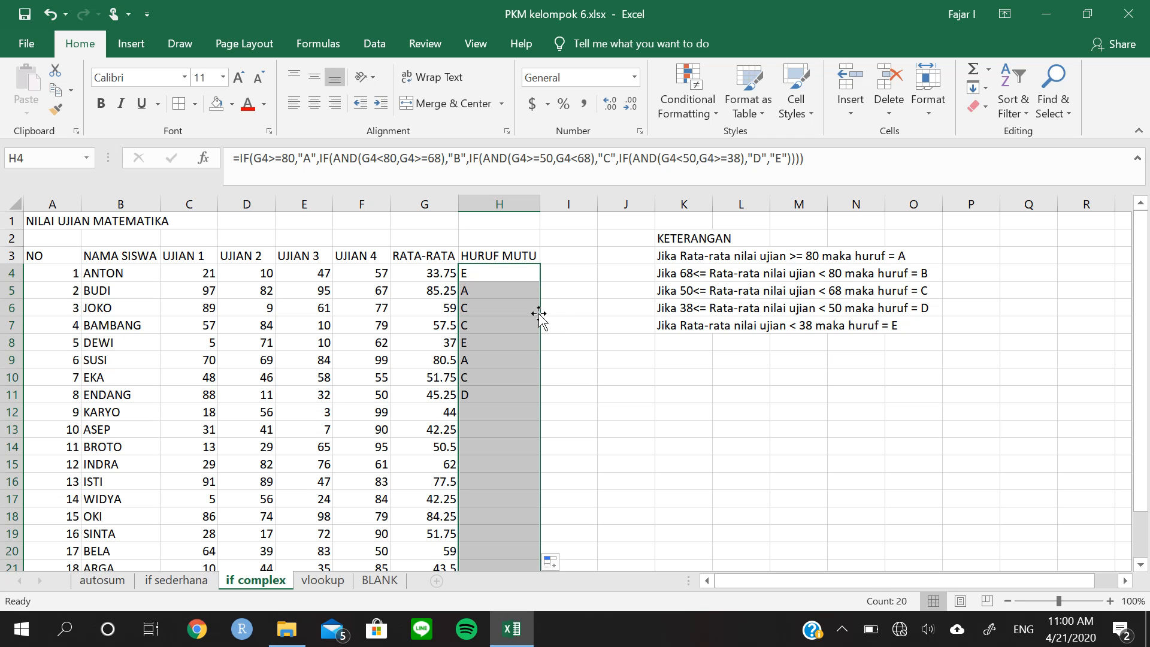
pyautogui.scroll(-3, 581, 356)
pyautogui.scroll(3, 580, 359)
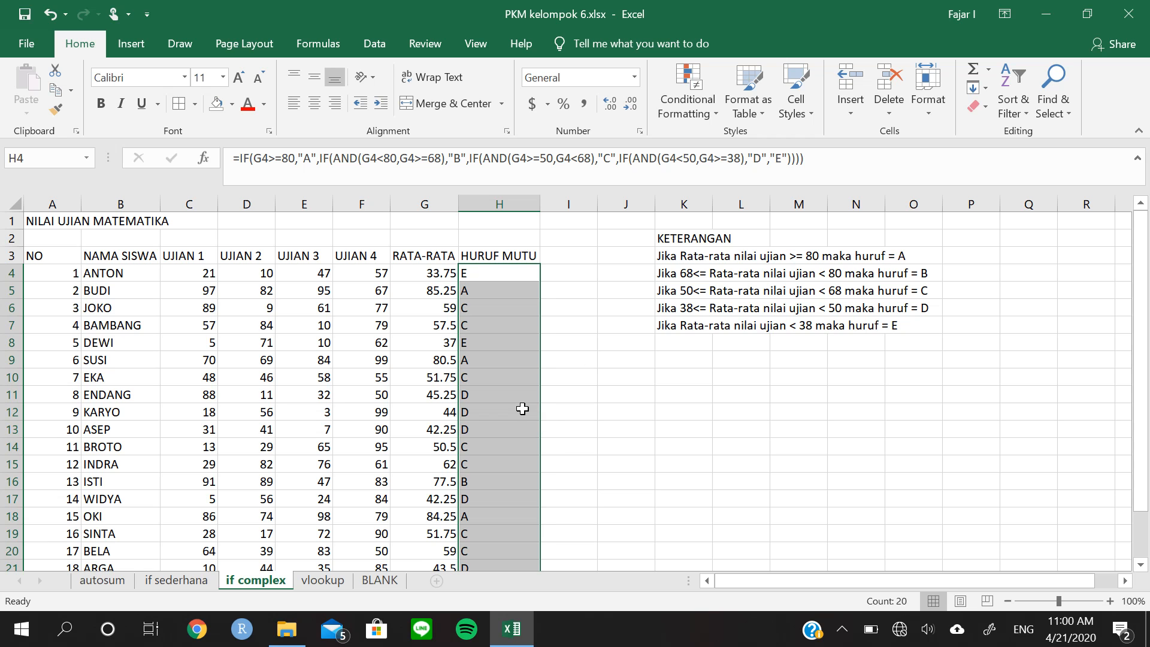
pyautogui.click(530, 412)
pyautogui.scroll(-3, 544, 418)
pyautogui.scroll(1, 543, 420)
pyautogui.scroll(2, 542, 419)
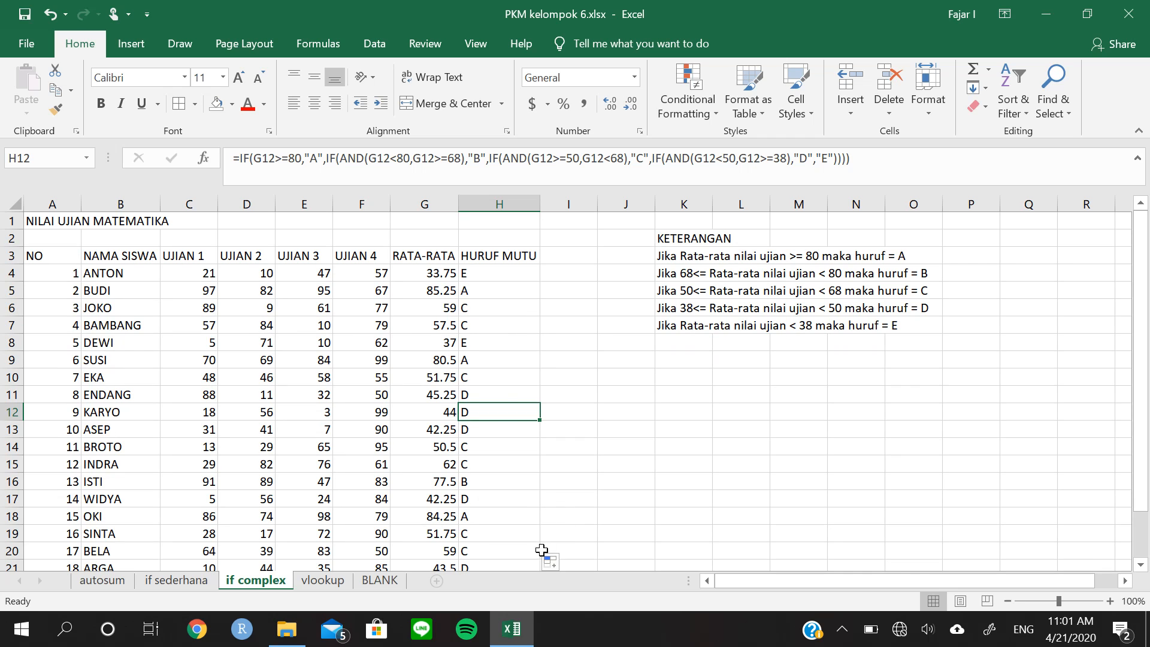
# Switch to the vlookup sheet and look over its car code table and renter list
pyautogui.click(323, 580)
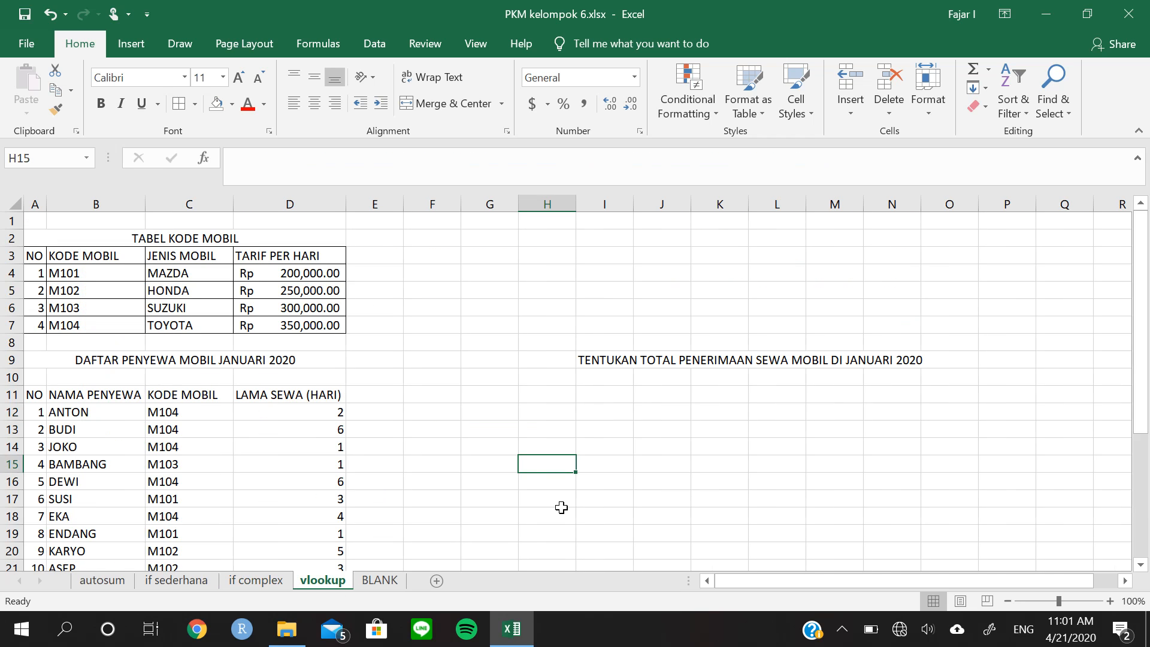
pyautogui.scroll(-1, 564, 505)
pyautogui.scroll(1, 563, 502)
pyautogui.scroll(-1, 557, 481)
pyautogui.scroll(1, 557, 480)
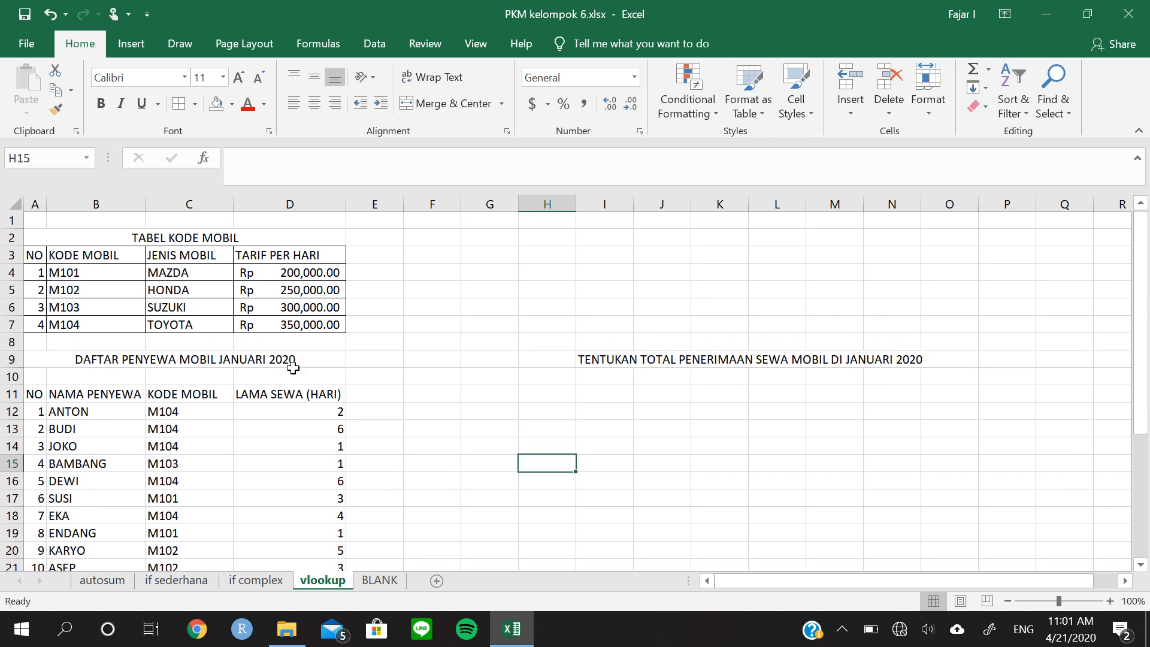
# Examine the TABEL KODE MOBIL columns for car type and daily rate, and the car codes in the January 2020 renter list
pyautogui.click(42, 242)
pyautogui.moveTo(41, 242); pyautogui.dragTo(174, 323)
pyautogui.click(186, 255)
pyautogui.click(290, 258)
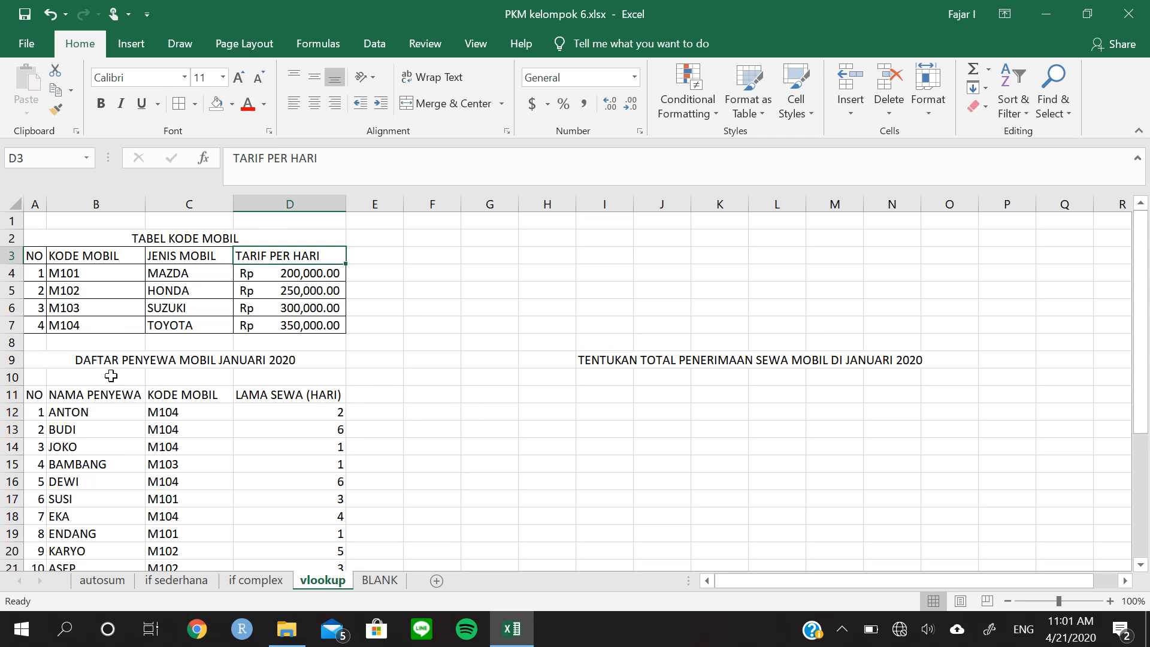
pyautogui.scroll(-1, 234, 401)
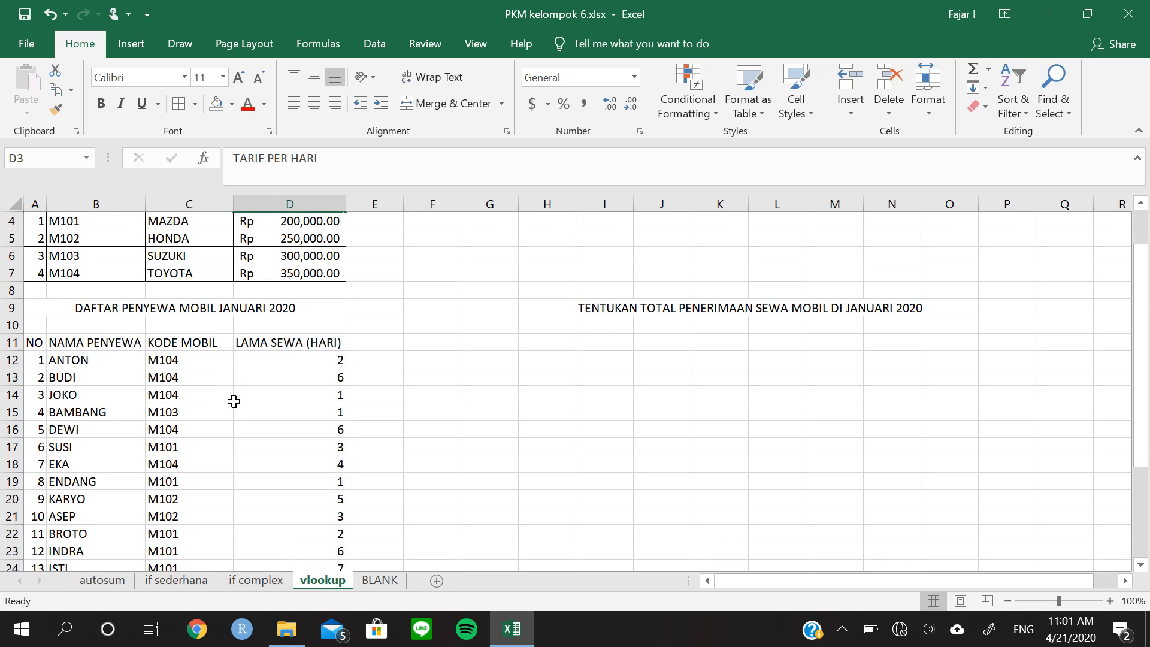
pyautogui.click(211, 365)
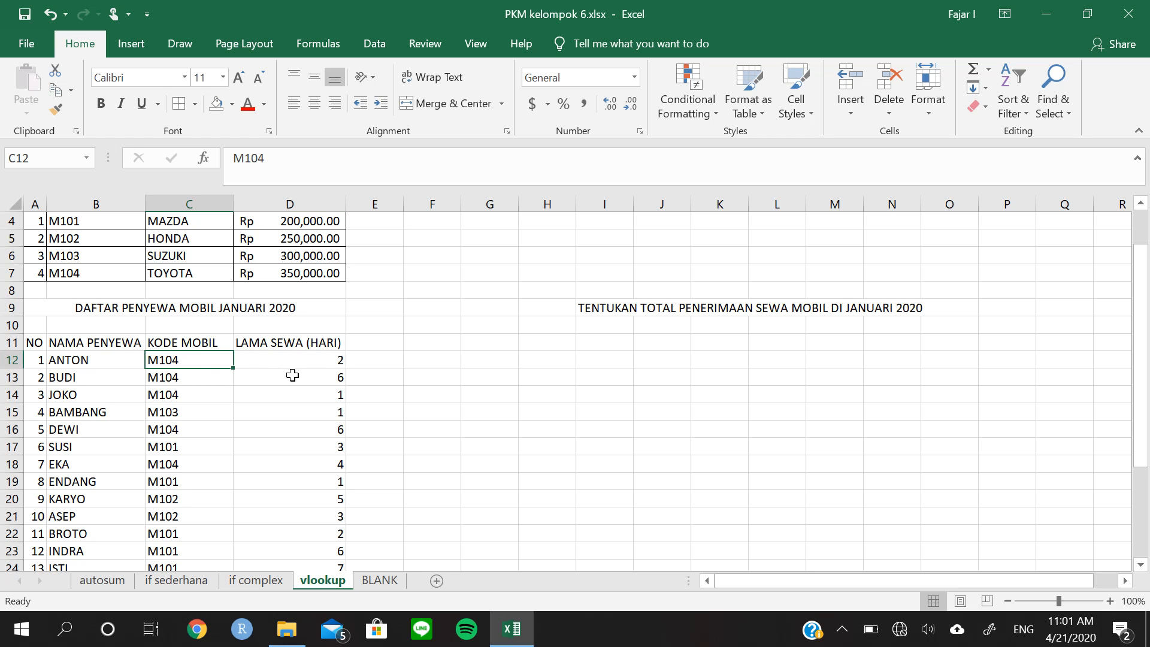
pyautogui.scroll(1, 290, 374)
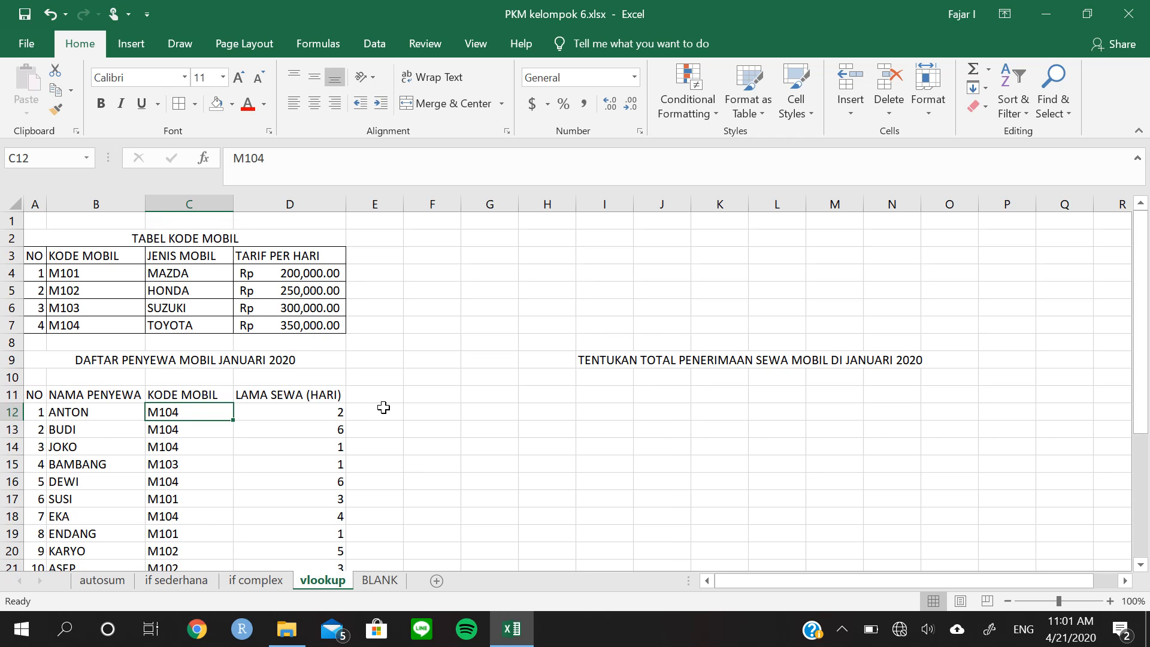
pyautogui.scroll(-2, 167, 413)
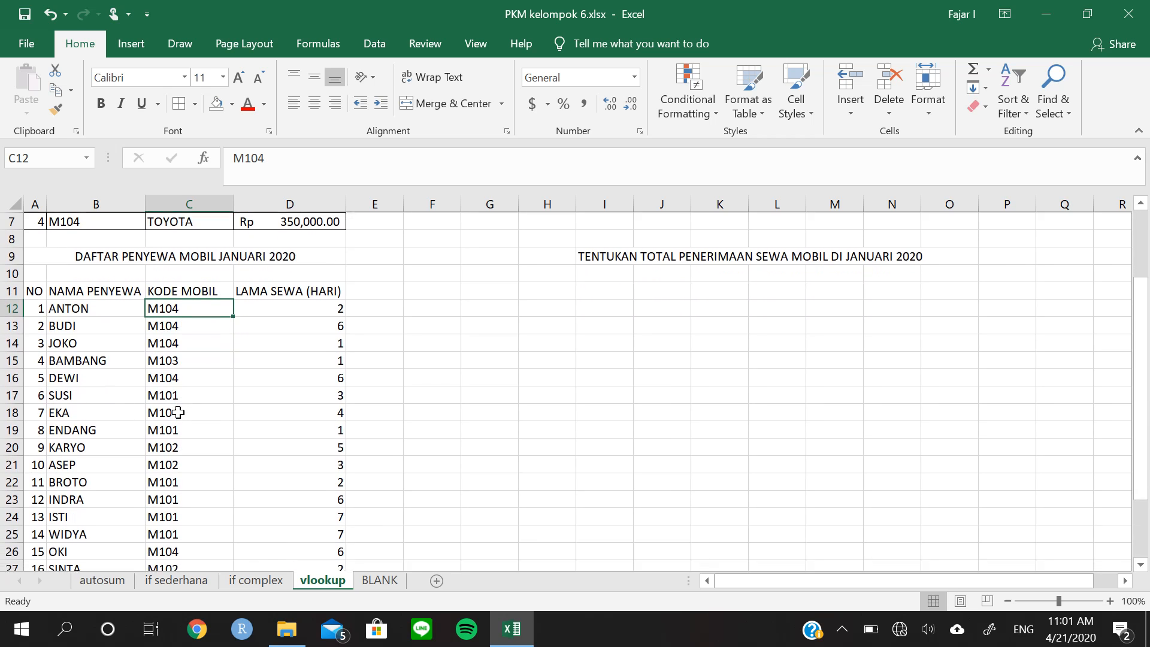
pyautogui.scroll(-2, 177, 412)
pyautogui.scroll(4, 225, 403)
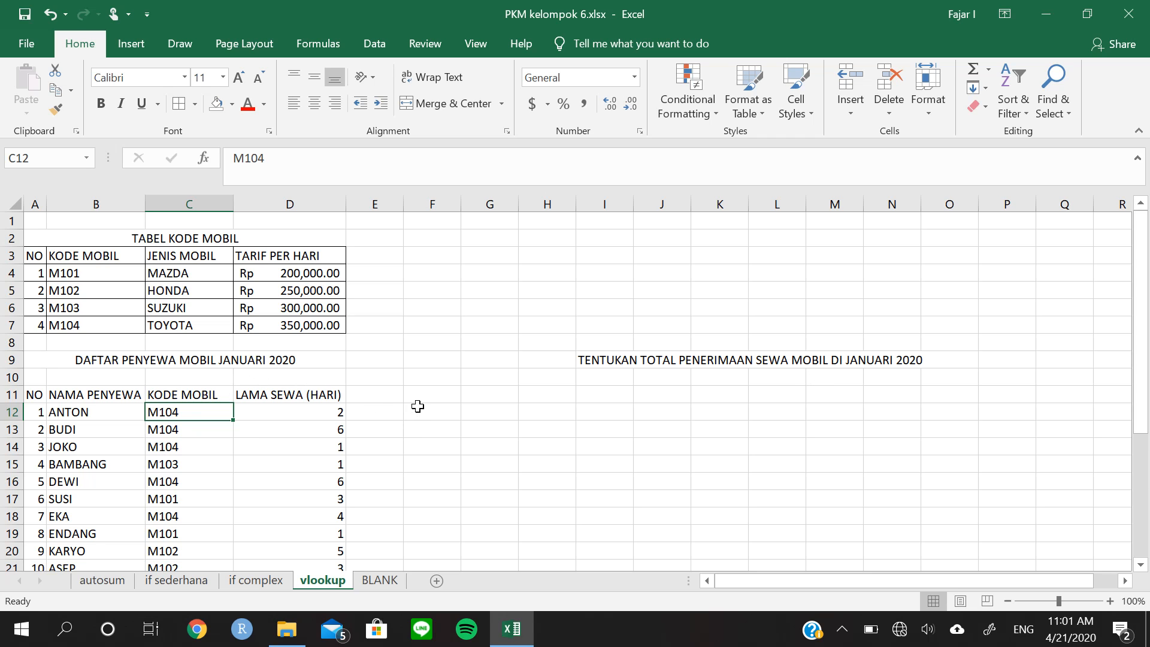
# Trace the first renter's car code to its type and daily rate in the code table, and check the rental days
pyautogui.click(278, 415)
pyautogui.click(202, 428)
pyautogui.click(187, 415)
pyautogui.click(310, 427)
pyautogui.click(359, 413)
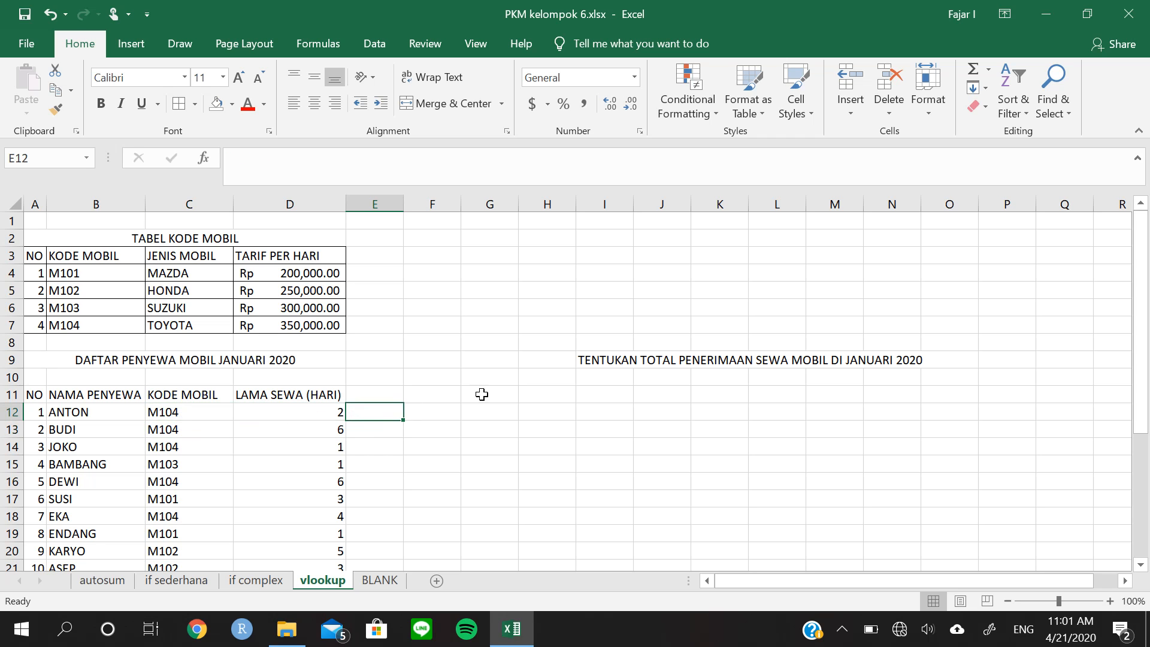
pyautogui.click(308, 411)
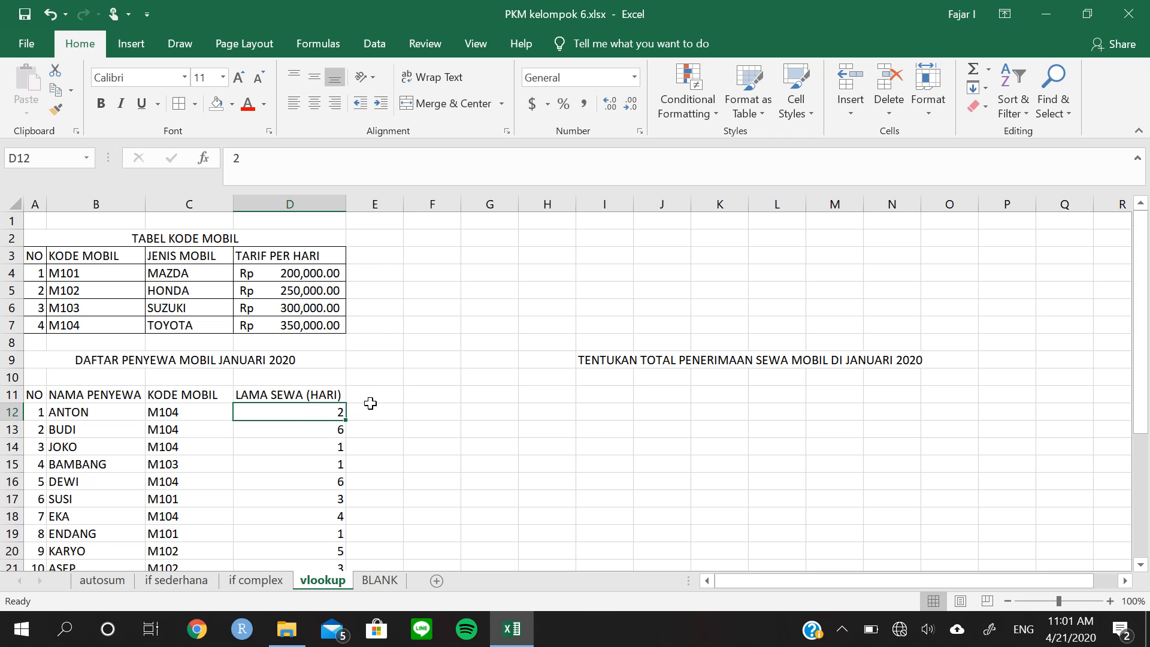
pyautogui.click(371, 398)
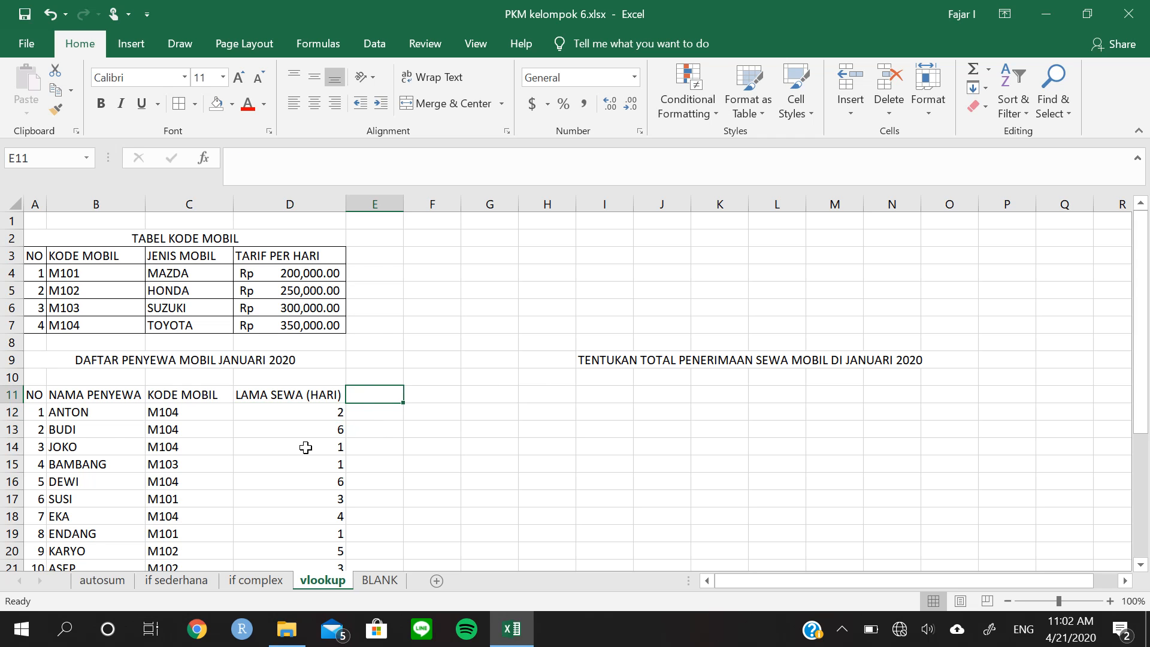
pyautogui.click(102, 434)
pyautogui.click(176, 416)
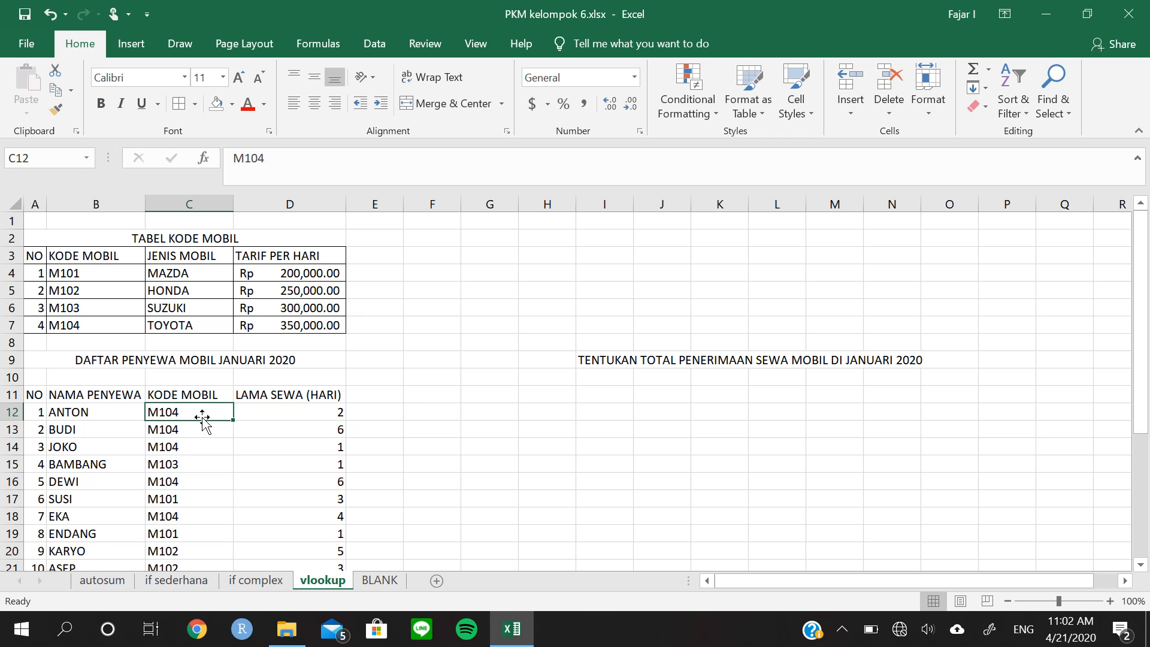
pyautogui.click(318, 413)
pyautogui.click(210, 418)
pyautogui.click(200, 328)
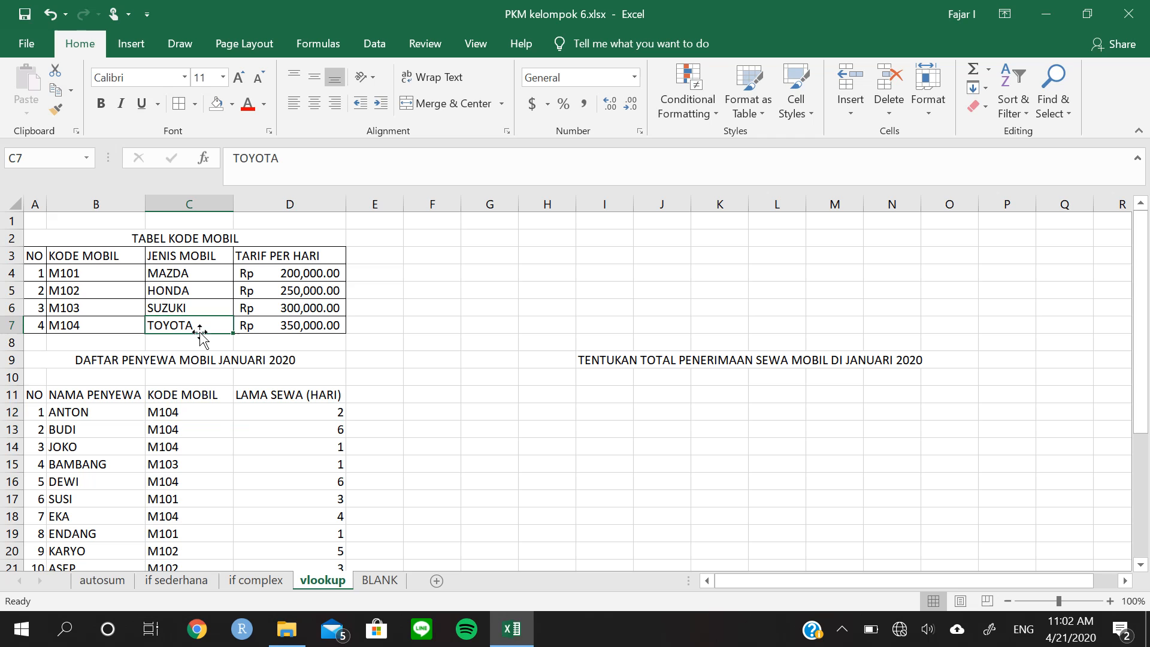
pyautogui.click(272, 327)
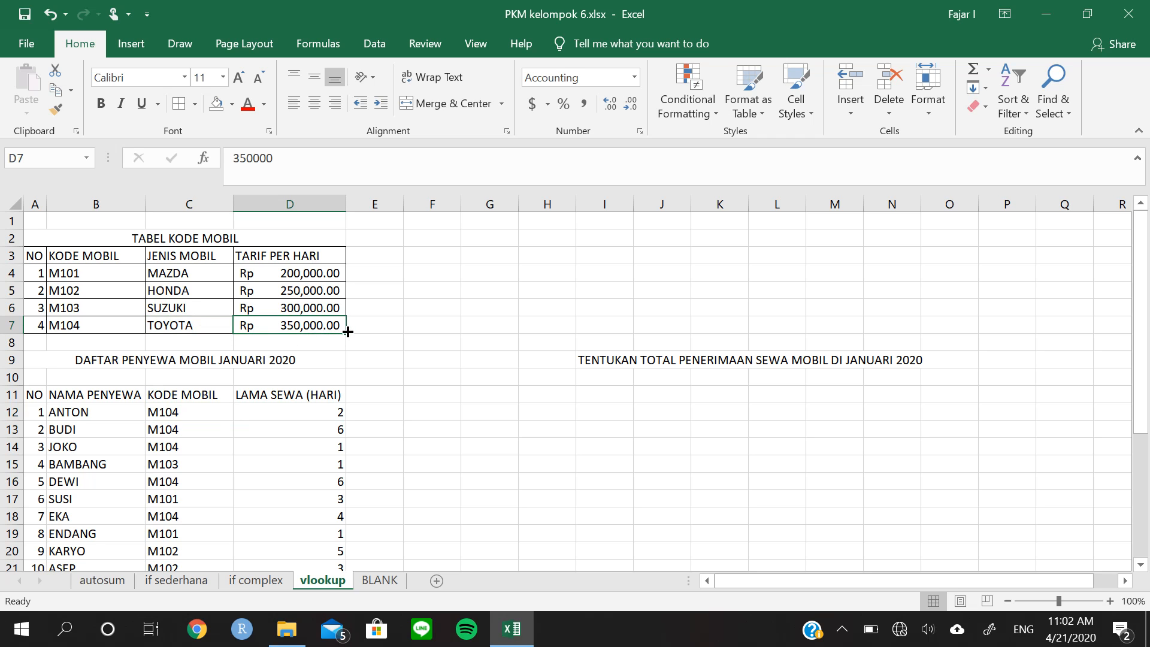
pyautogui.click(336, 429)
pyautogui.click(334, 413)
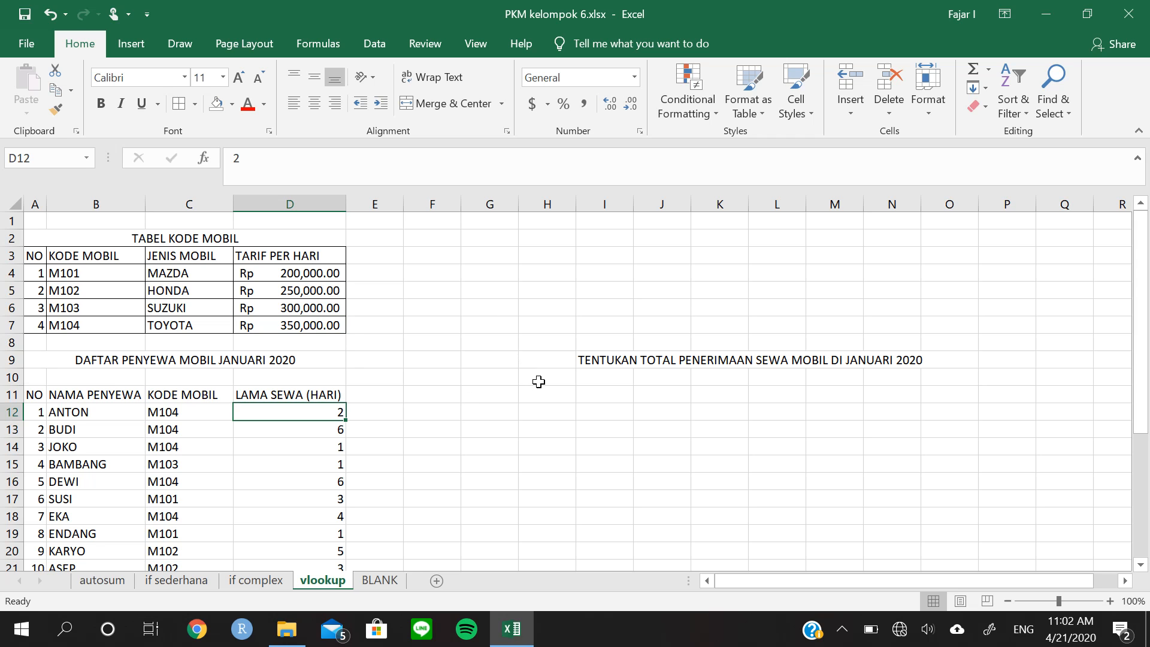
pyautogui.scroll(-4, 460, 428)
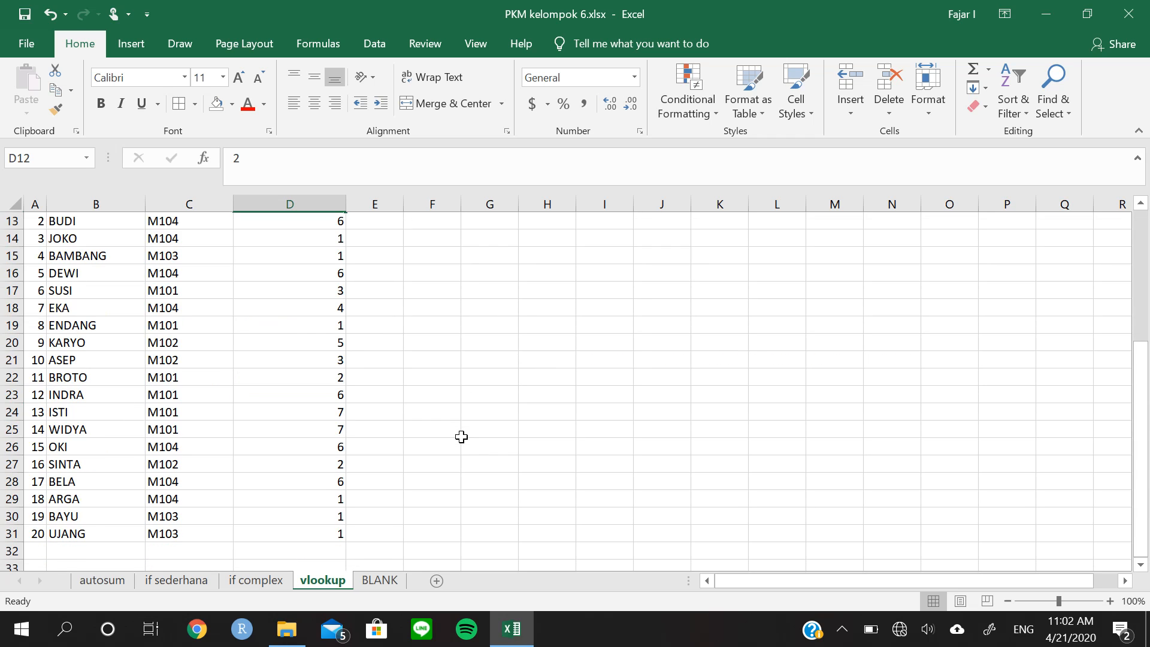
pyautogui.scroll(4, 458, 434)
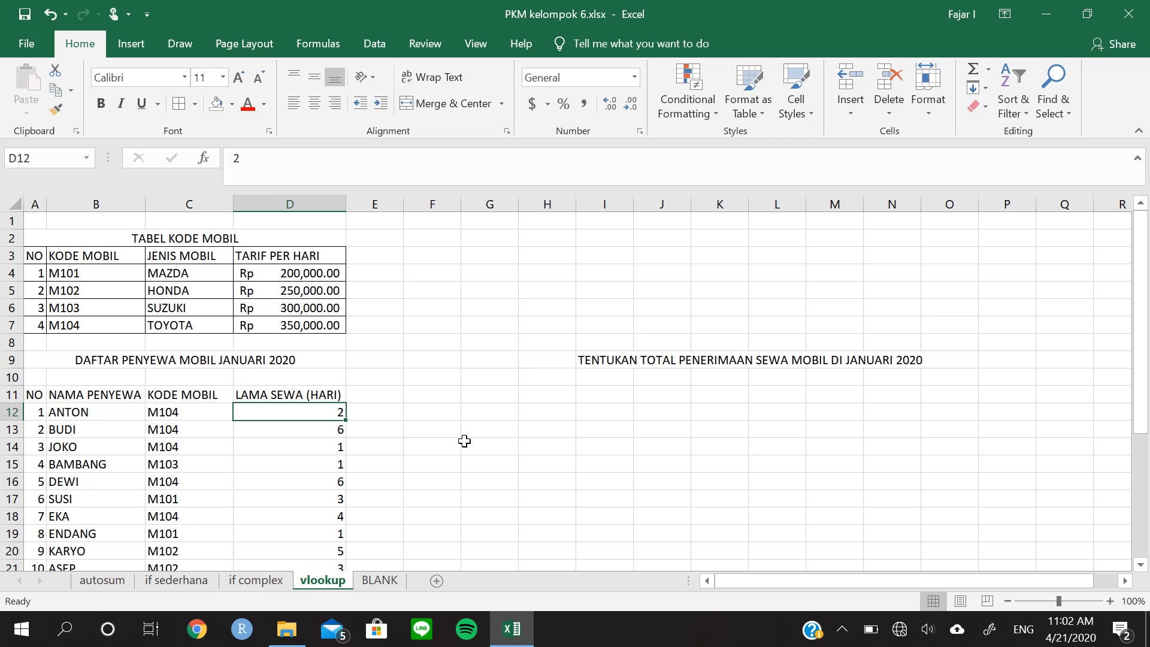
# Read the total rental revenue task in I9 and add the header TOTAL BAYAR in G11
pyautogui.click(384, 396)
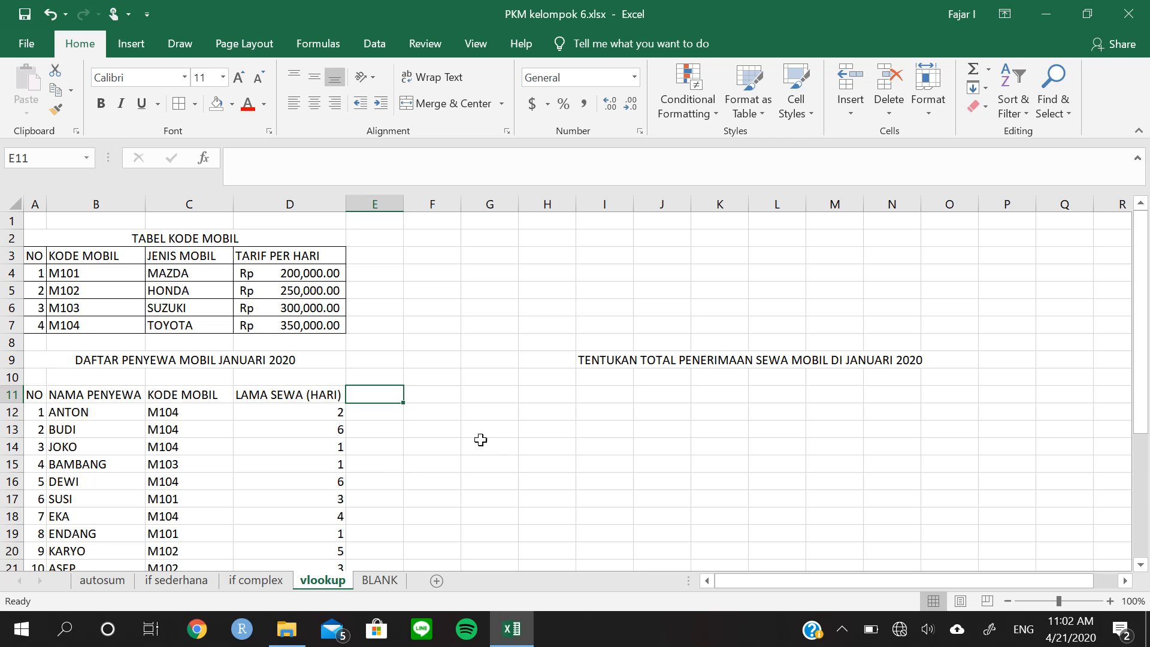
pyautogui.scroll(-1, 548, 451)
pyautogui.scroll(-1, 548, 450)
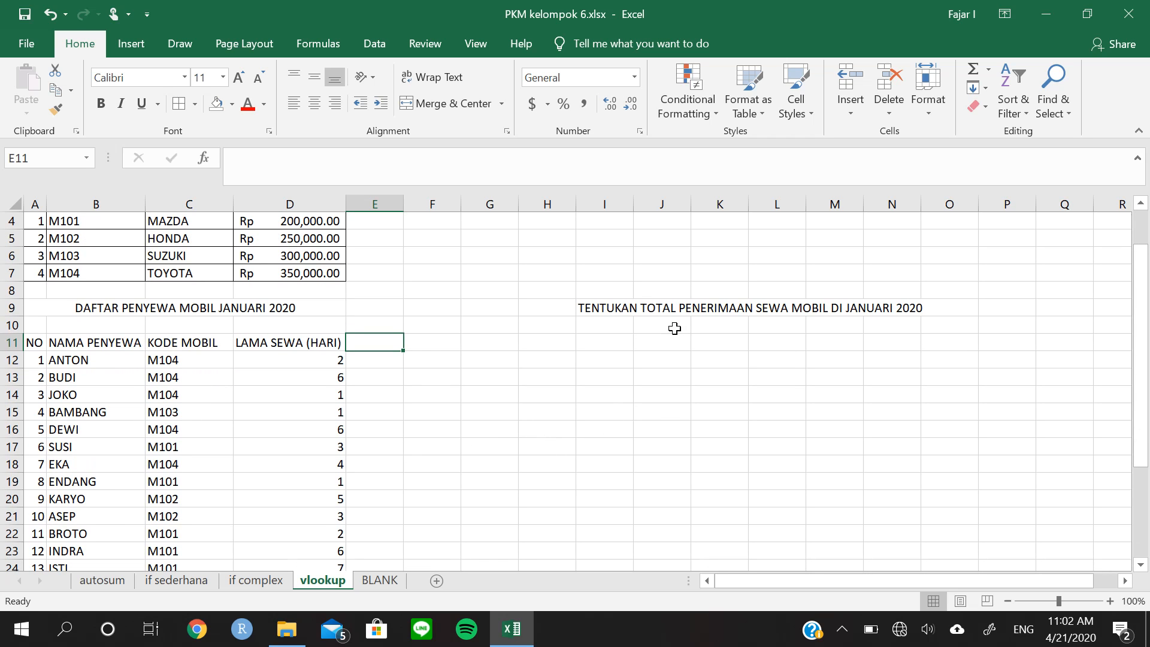
pyautogui.moveTo(591, 308); pyautogui.dragTo(892, 310)
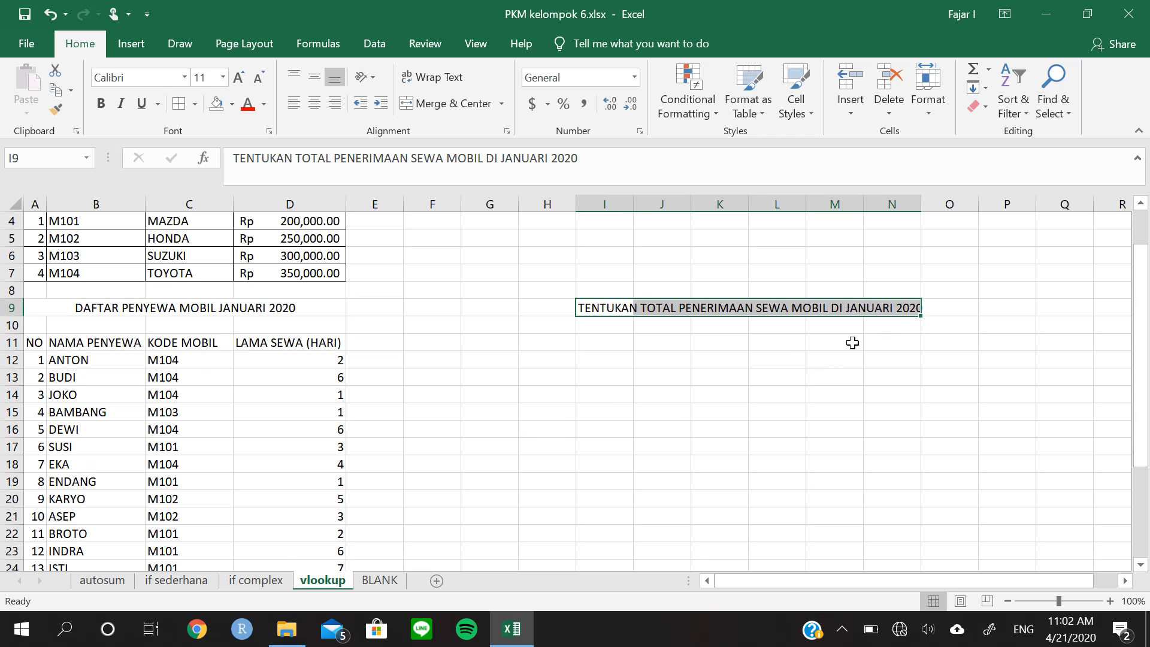
pyautogui.click(383, 345)
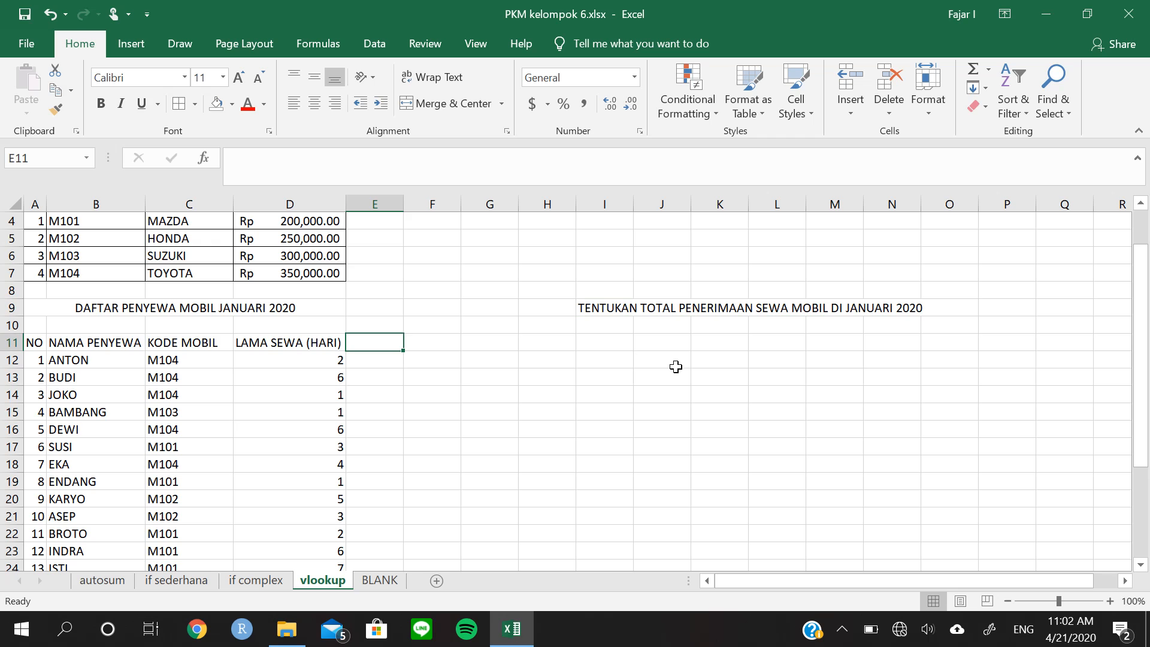
pyautogui.press('Right')
pyautogui.press('Right')
pyautogui.press('Right')
pyautogui.press('Left')
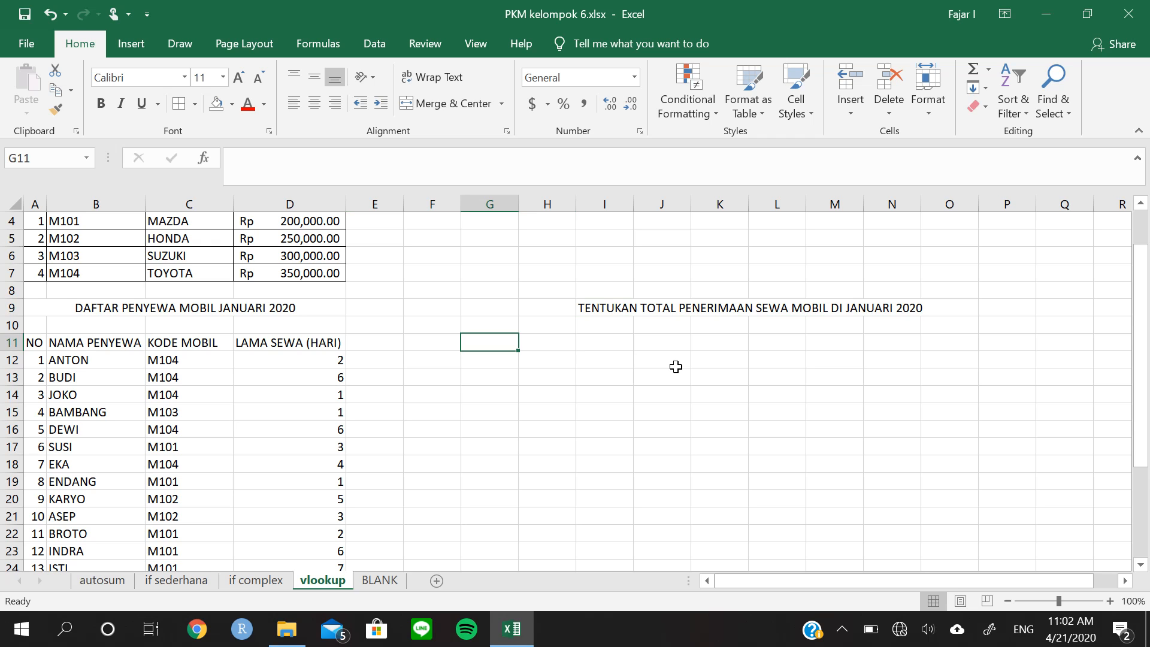
pyautogui.write('t')
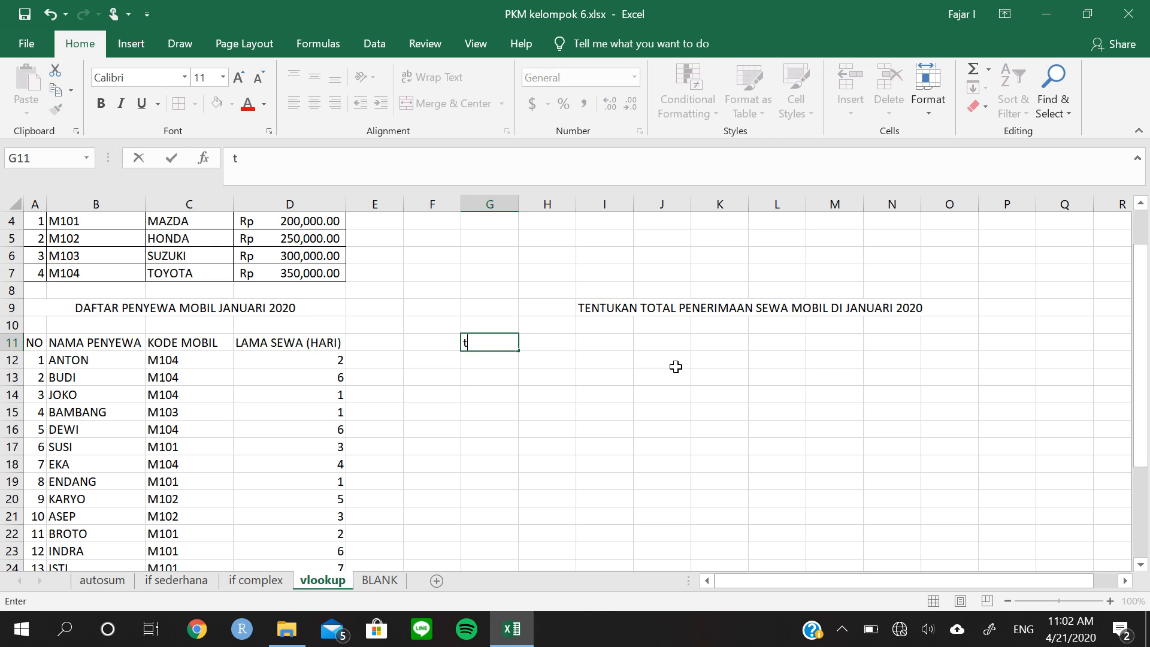
pyautogui.write('OA')
pyautogui.press('BackSpace')
pyautogui.write('TAL BAYAR')
pyautogui.press('Return')
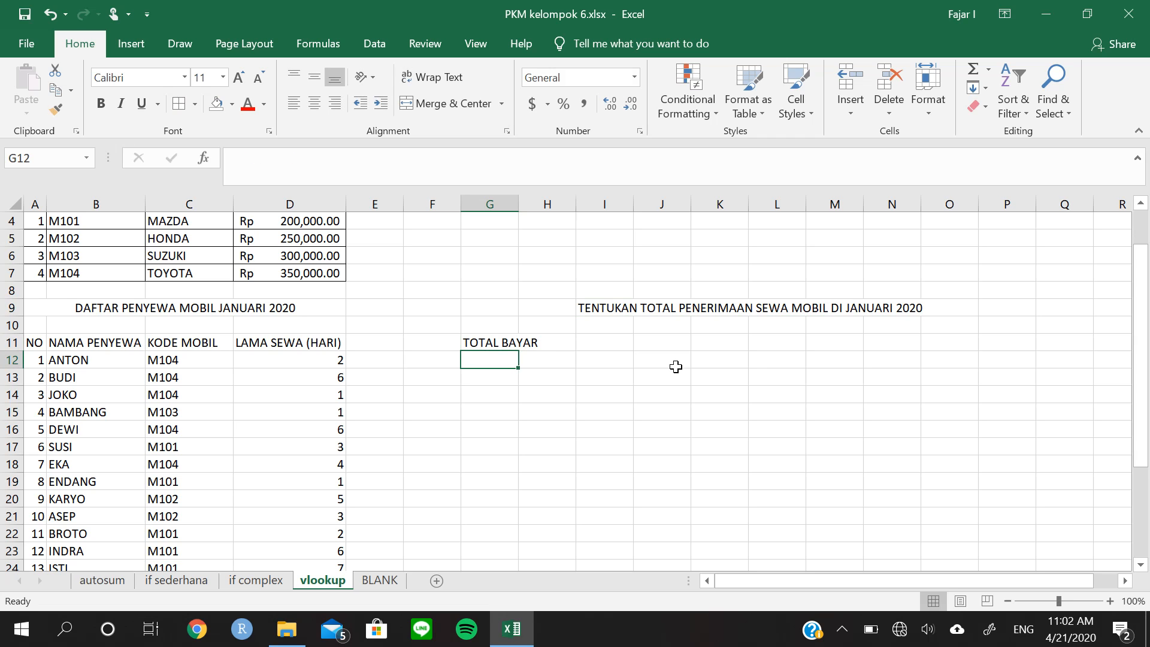
# Add the header JENIS MOBIL in E11, beside the LAMA SEWA (HARI) column
pyautogui.press('Left')
pyautogui.press('Left')
pyautogui.press('Up')
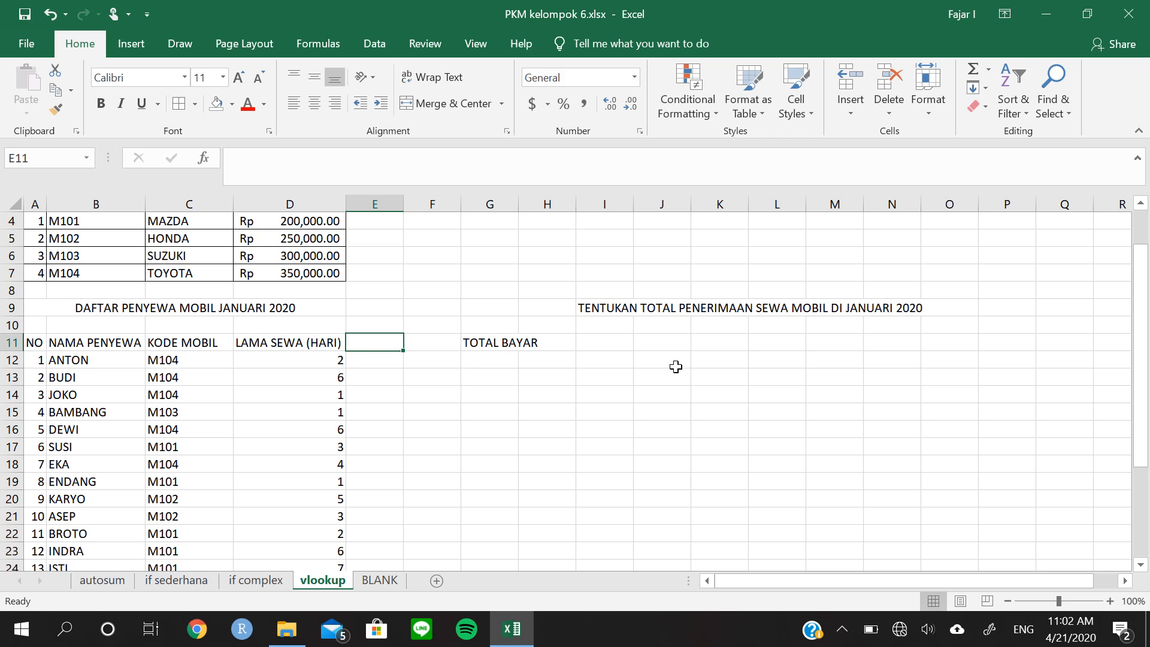
pyautogui.write('M')
pyautogui.press('BackSpace')
pyautogui.write('JE')
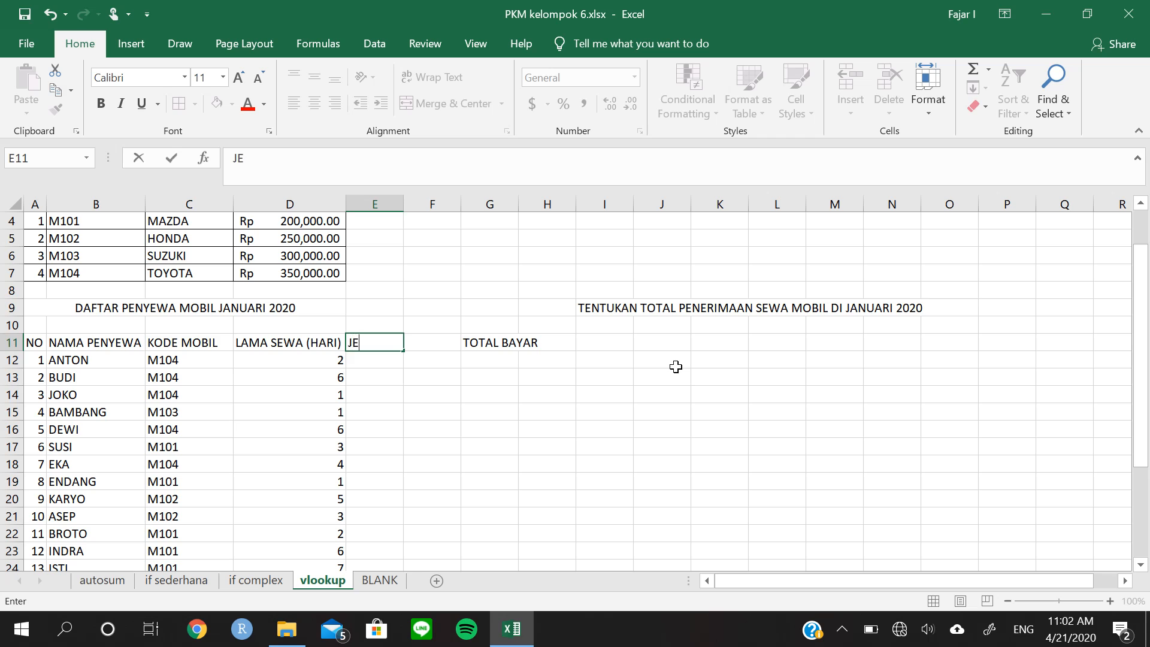
pyautogui.write('NIS MOBIL')
pyautogui.press('Tab')
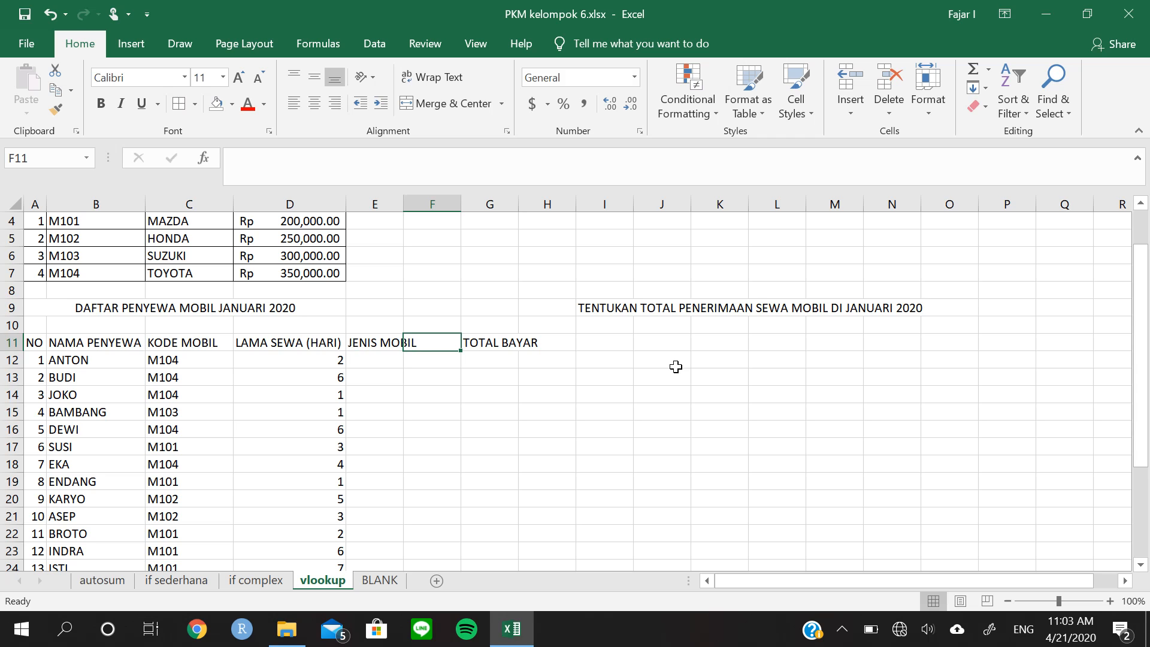
# Add the header HARGA PERHARI in F11, between JENIS MOBIL and TOTAL BAYAR
pyautogui.write('HARGA PERHARI')
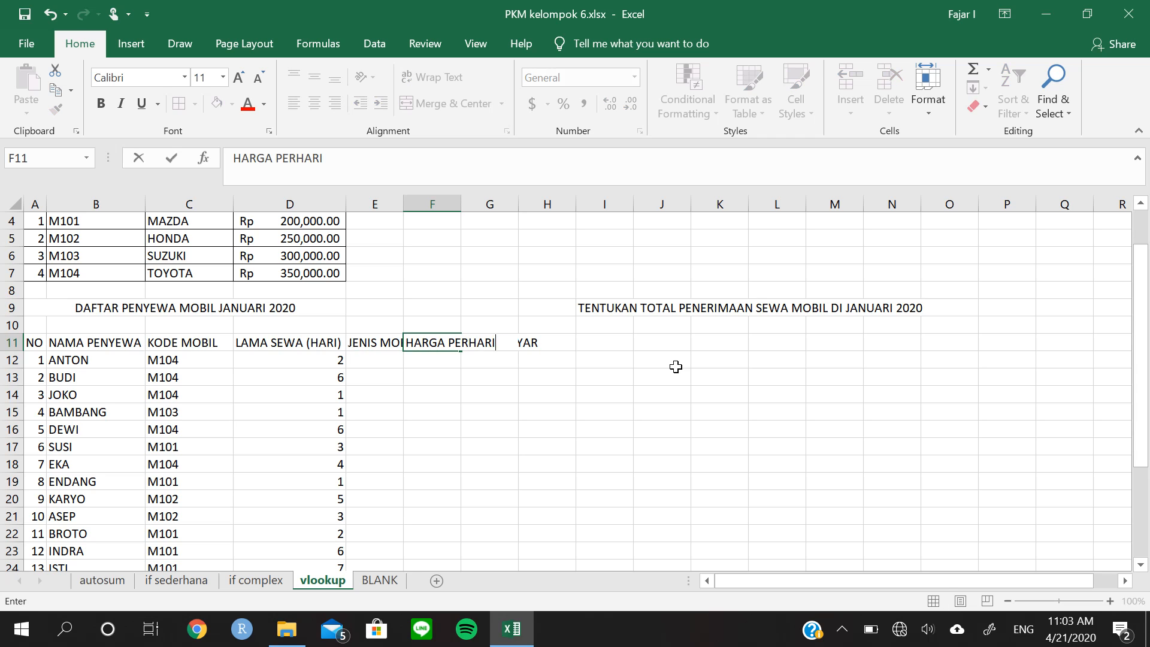
pyautogui.press('Return')
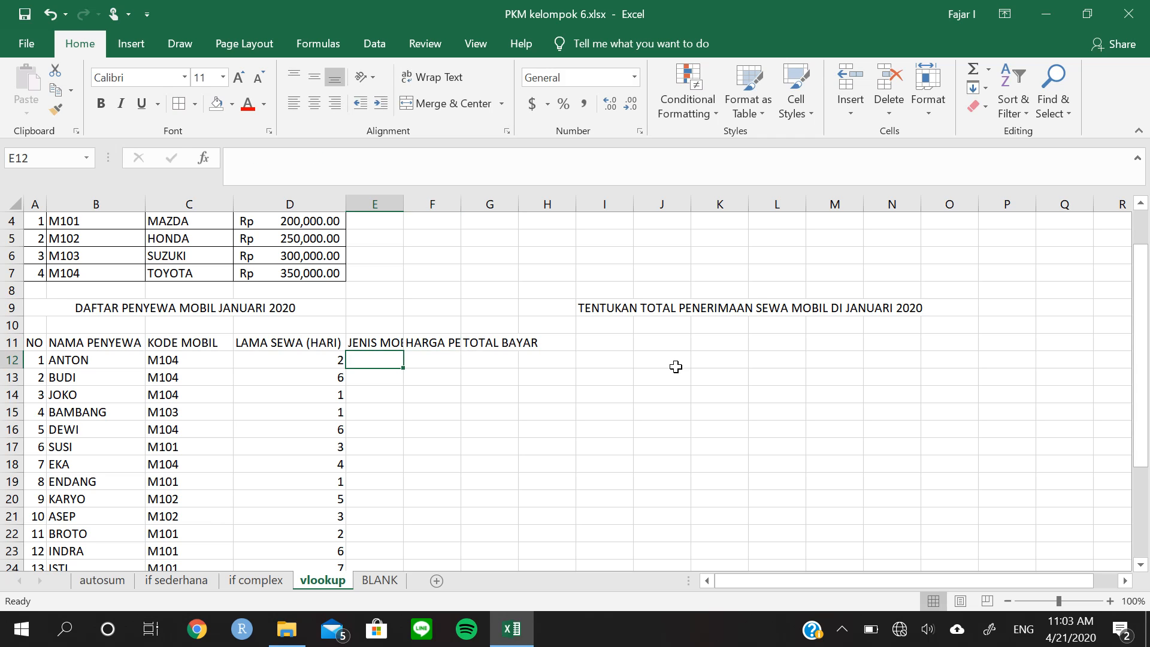
# Autofit the widths of columns E, F and G to their header texts
pyautogui.doubleClick(404, 206)
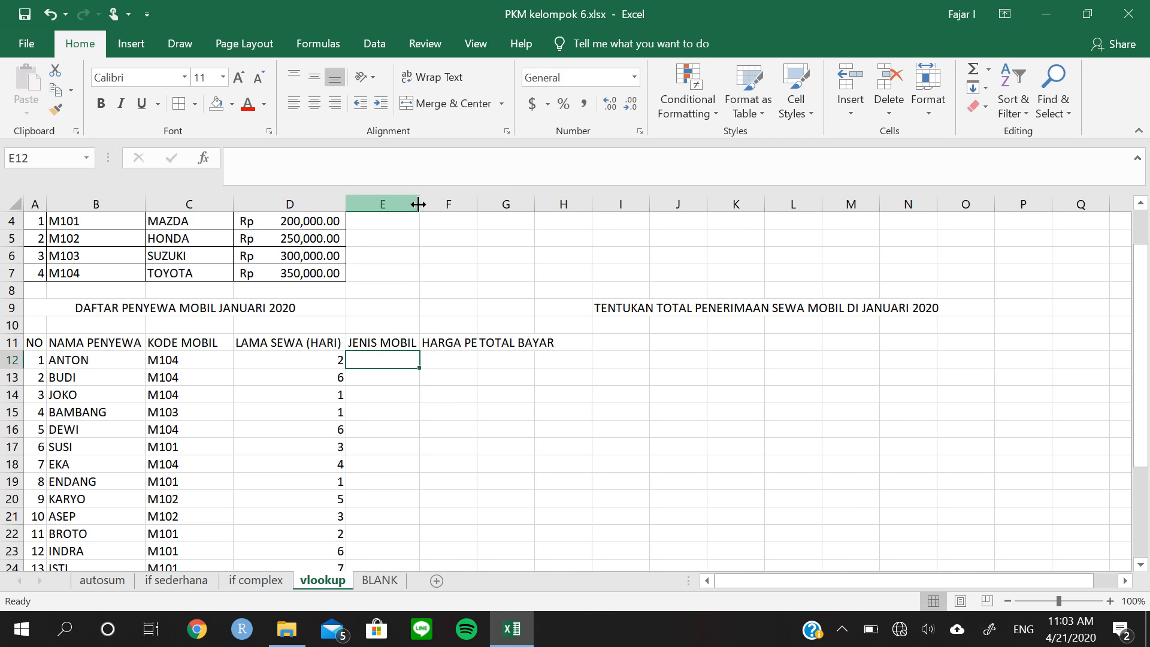
pyautogui.doubleClick(476, 205)
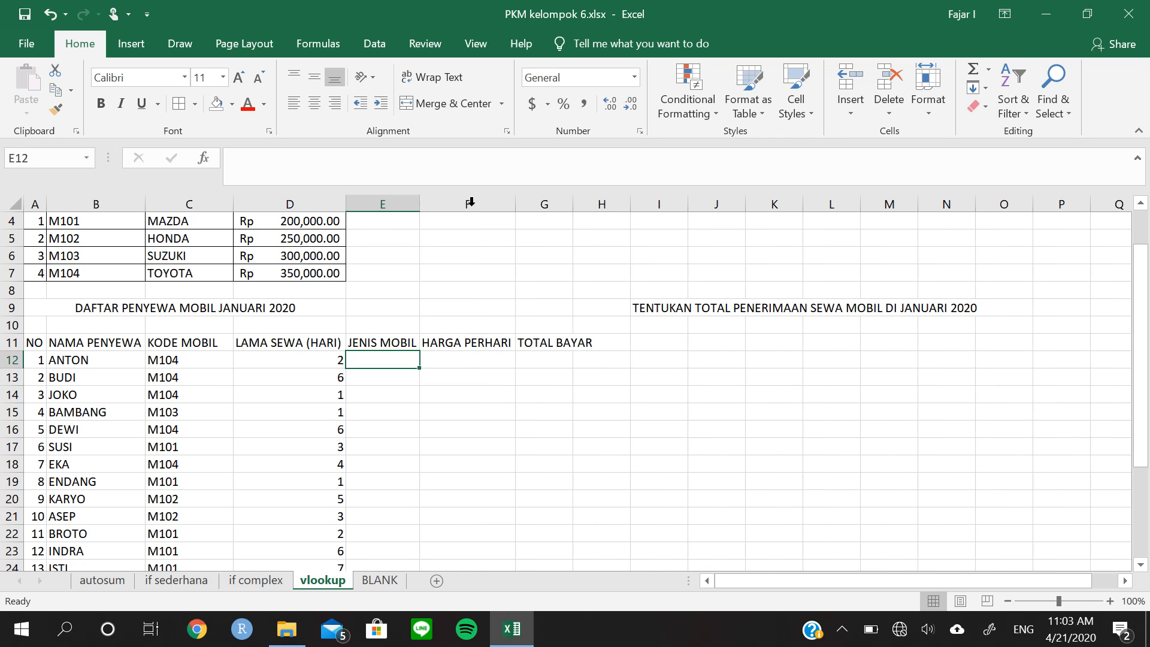
pyautogui.doubleClick(572, 205)
pyautogui.click(573, 356)
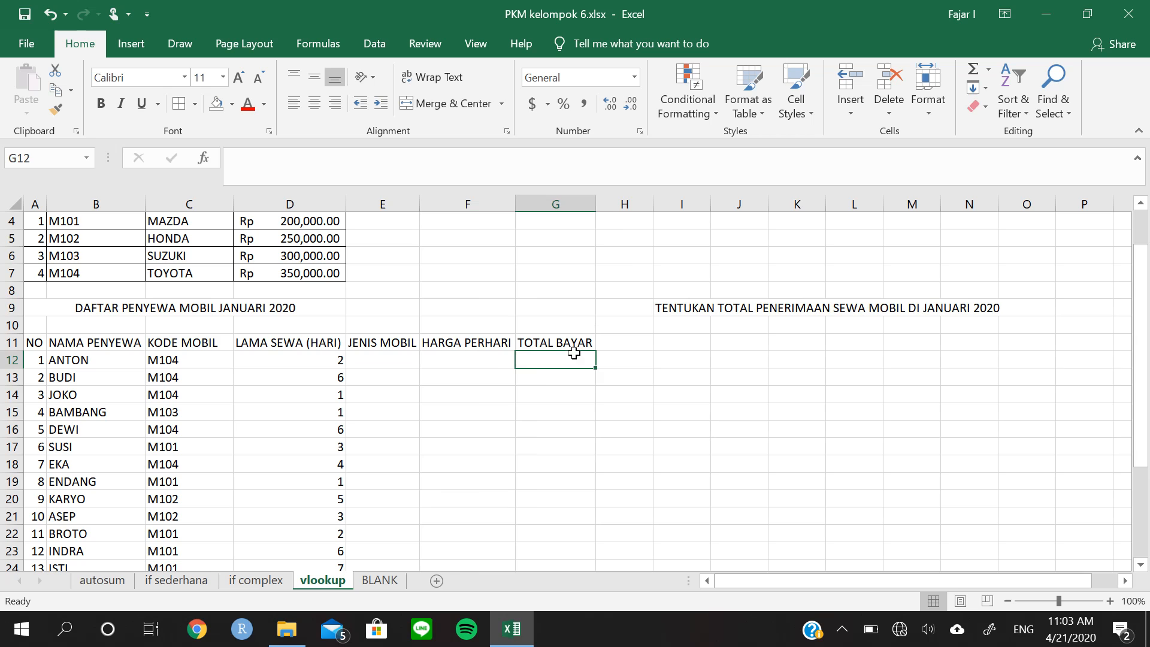
# Begin a VLOOKUP formula in E12 with the first renter's car code, C12, as the lookup value
pyautogui.click(408, 362)
pyautogui.scroll(1, 548, 369)
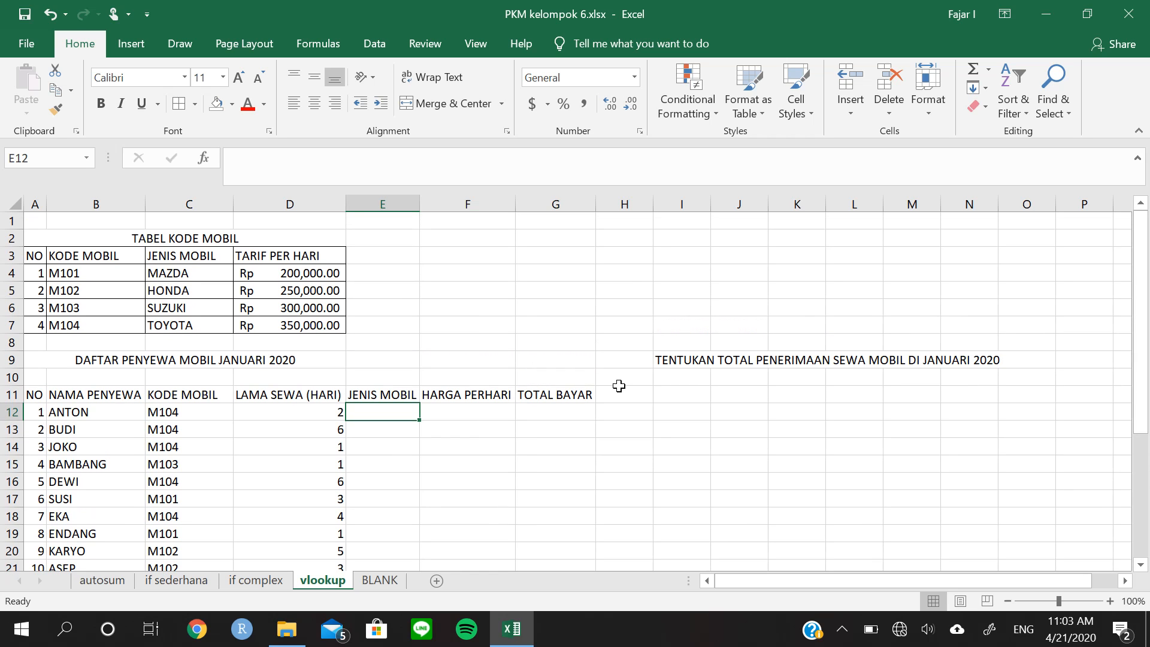
pyautogui.click(172, 414)
pyautogui.click(397, 412)
pyautogui.write('=')
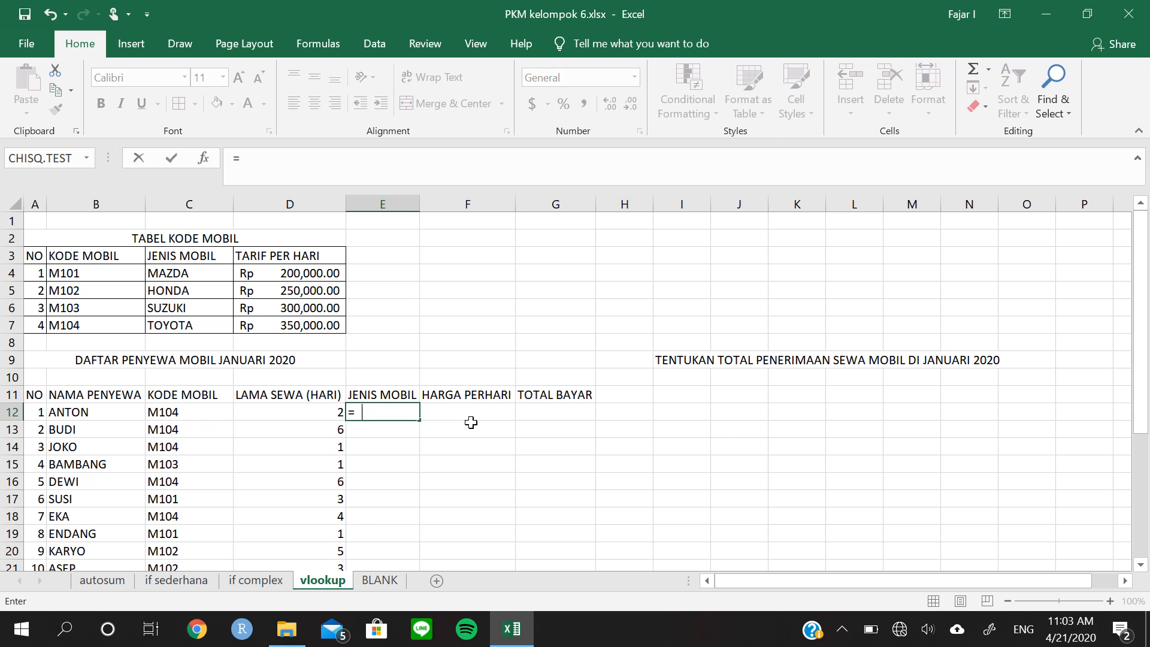
pyautogui.write('VL')
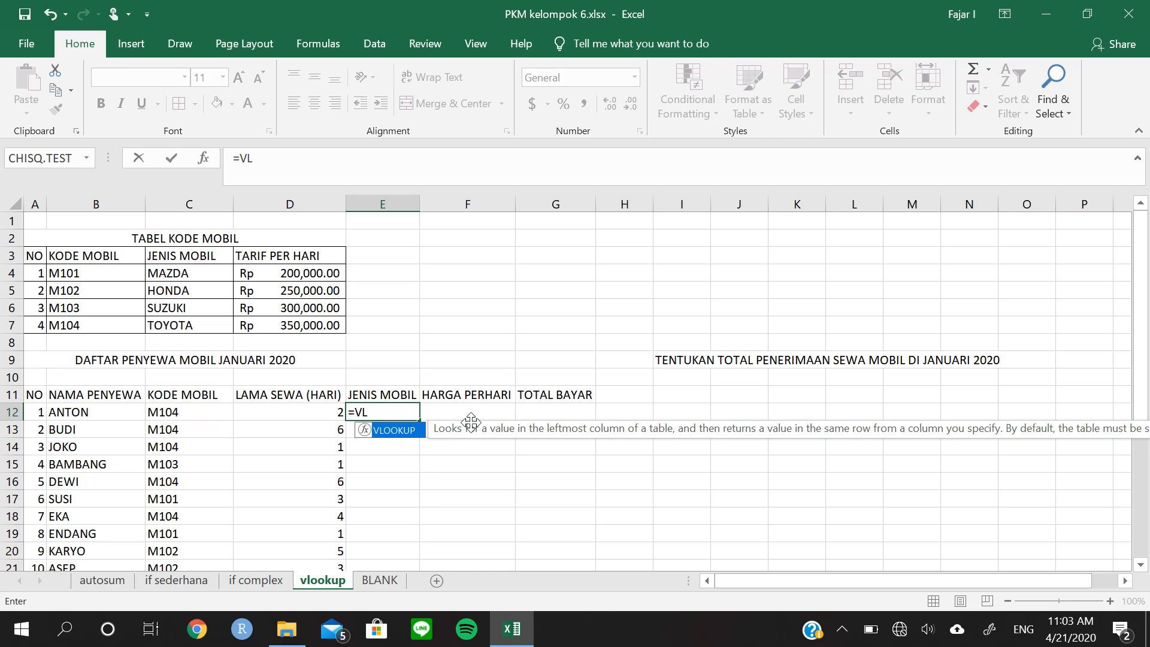
pyautogui.write('O')
pyautogui.doubleClick(406, 434)
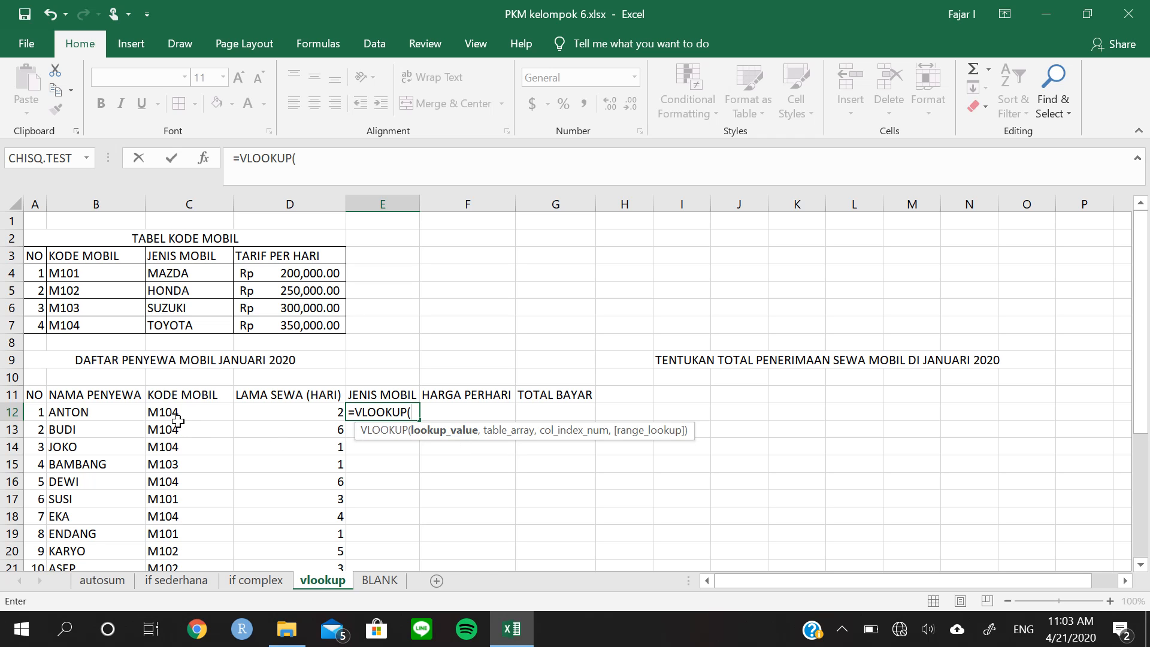
pyautogui.click(174, 416)
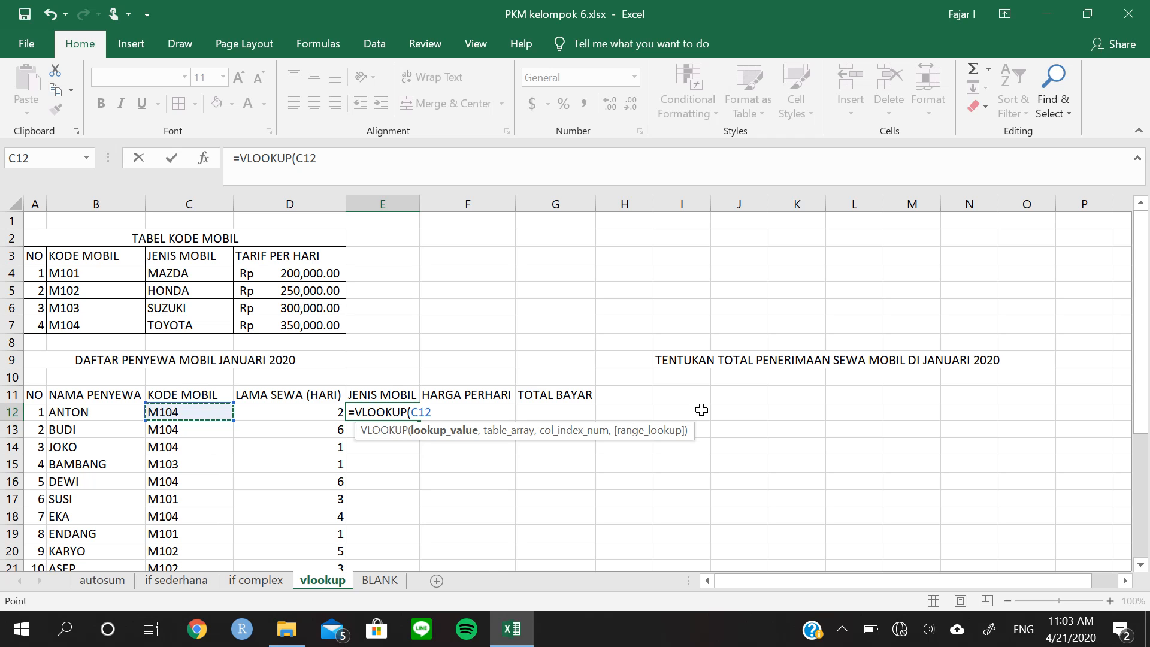
pyautogui.write(',')
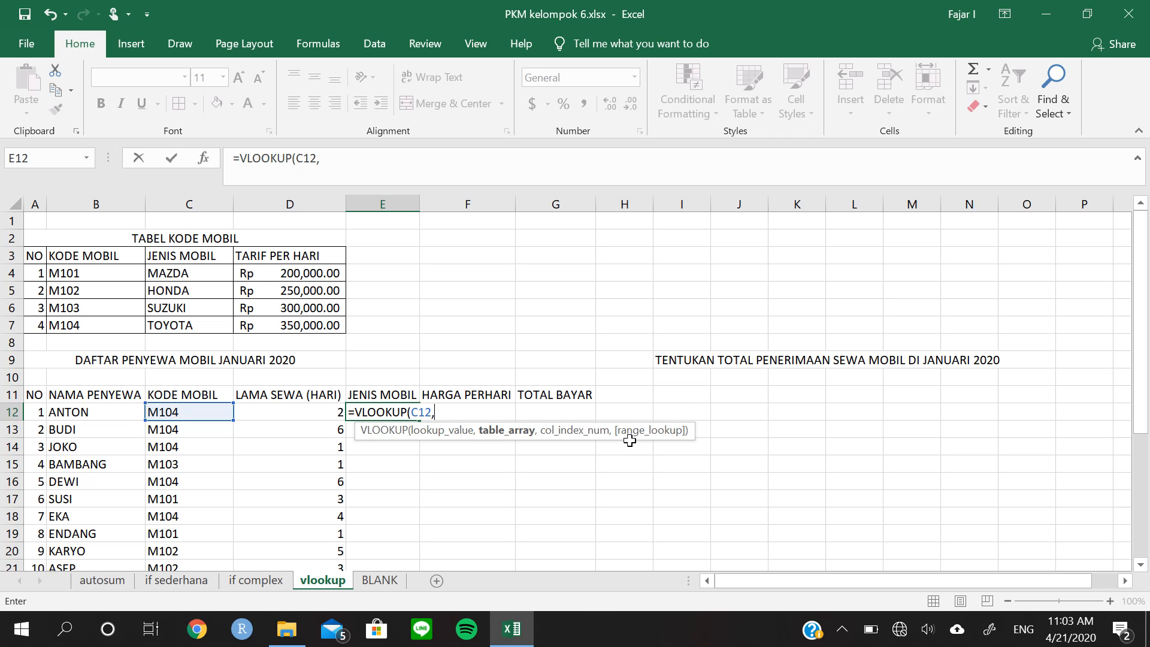
# Supply the code table's data as the VLOOKUP table array, using the absolute range $B$4:$D$7
pyautogui.click(99, 276)
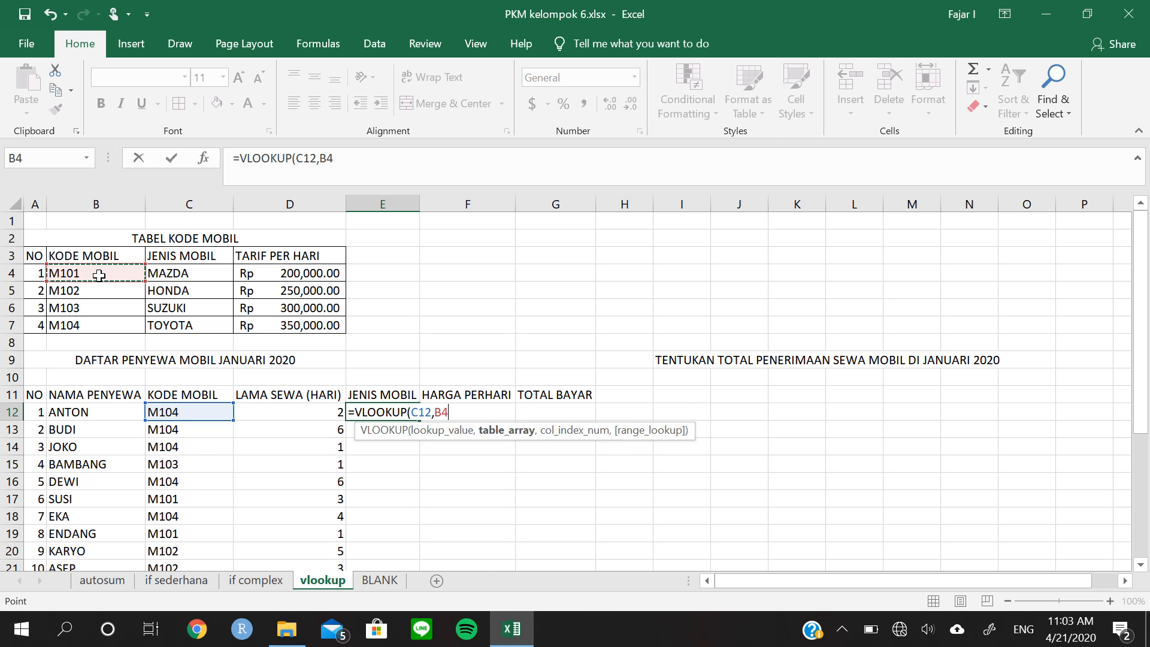
pyautogui.moveTo(106, 283); pyautogui.dragTo(342, 331)
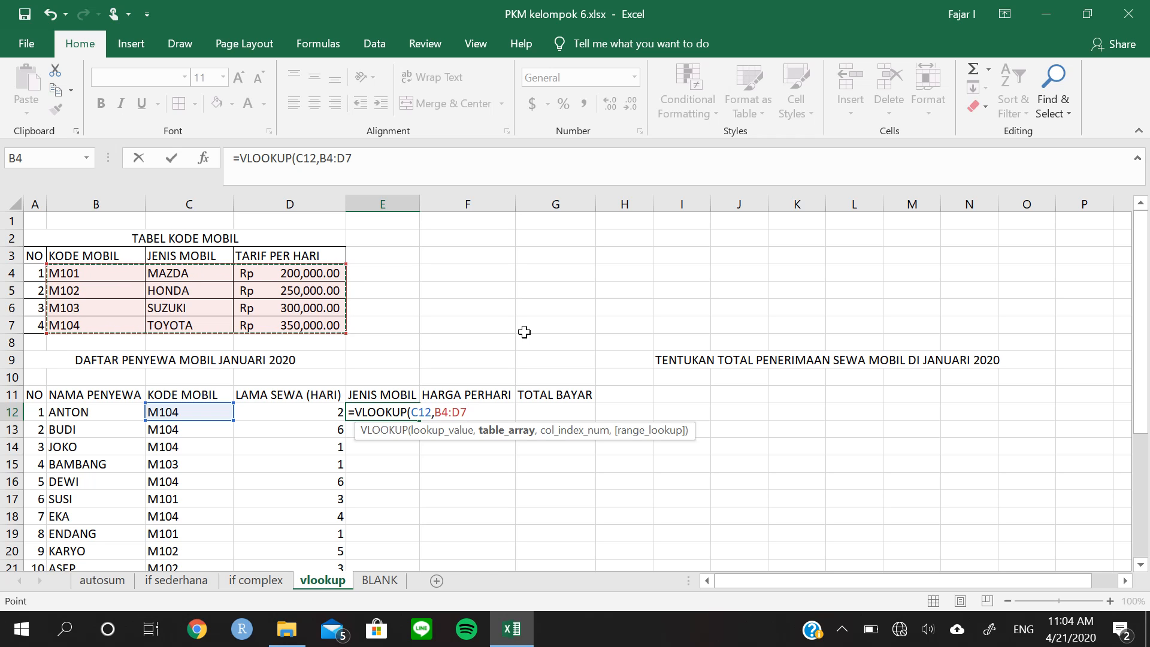
pyautogui.press('F4')
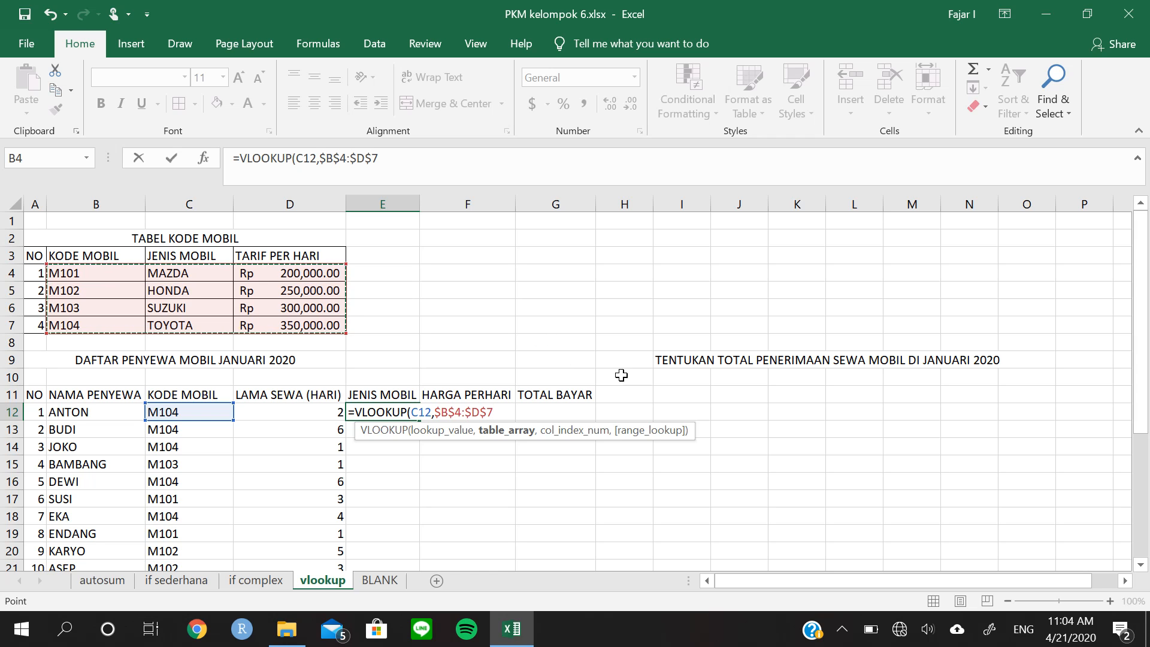
pyautogui.write(',2')
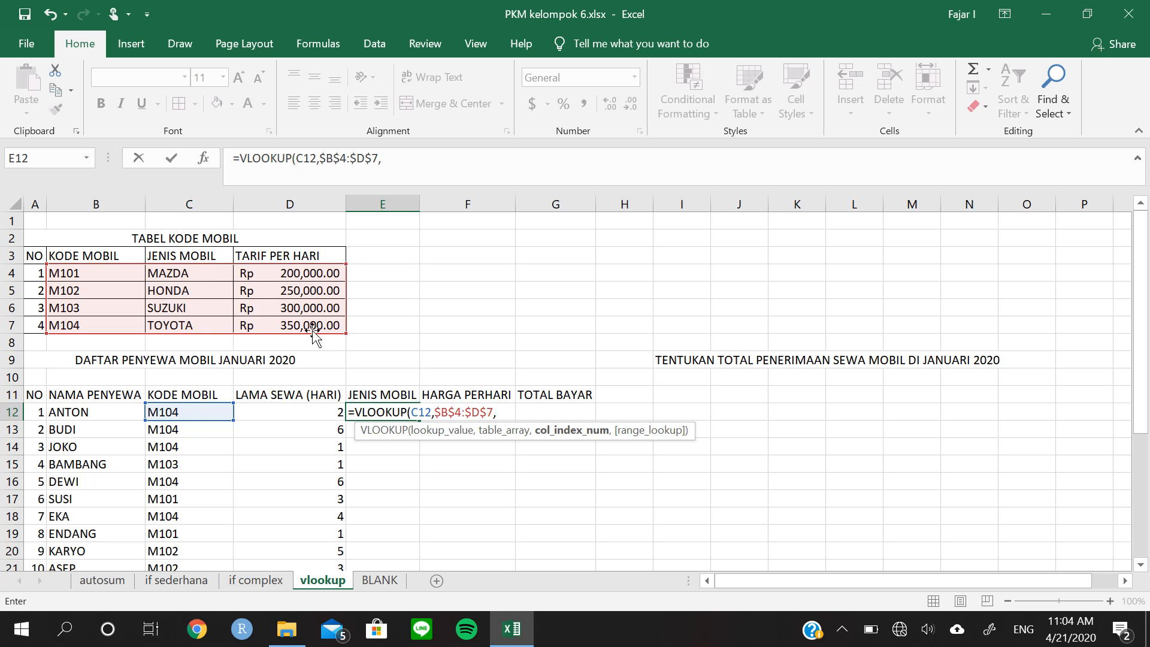
# Complete the VLOOKUP in E12 with column index 2 and fill it down the JENIS MOBIL column for all renters
pyautogui.write('2')
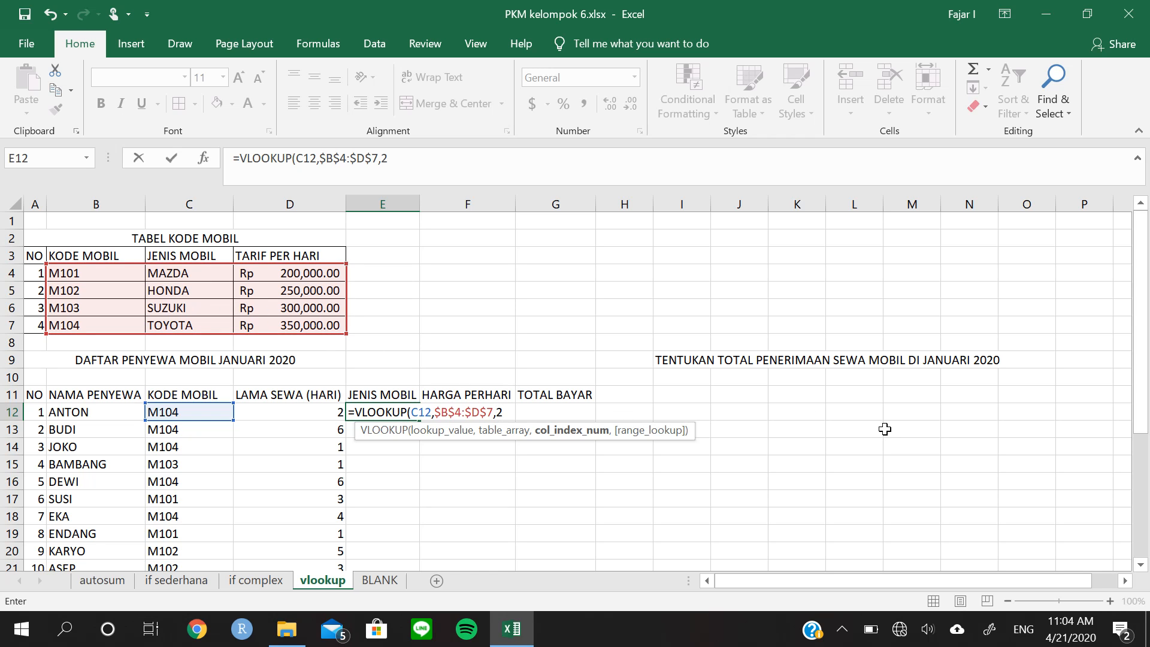
pyautogui.write(')')
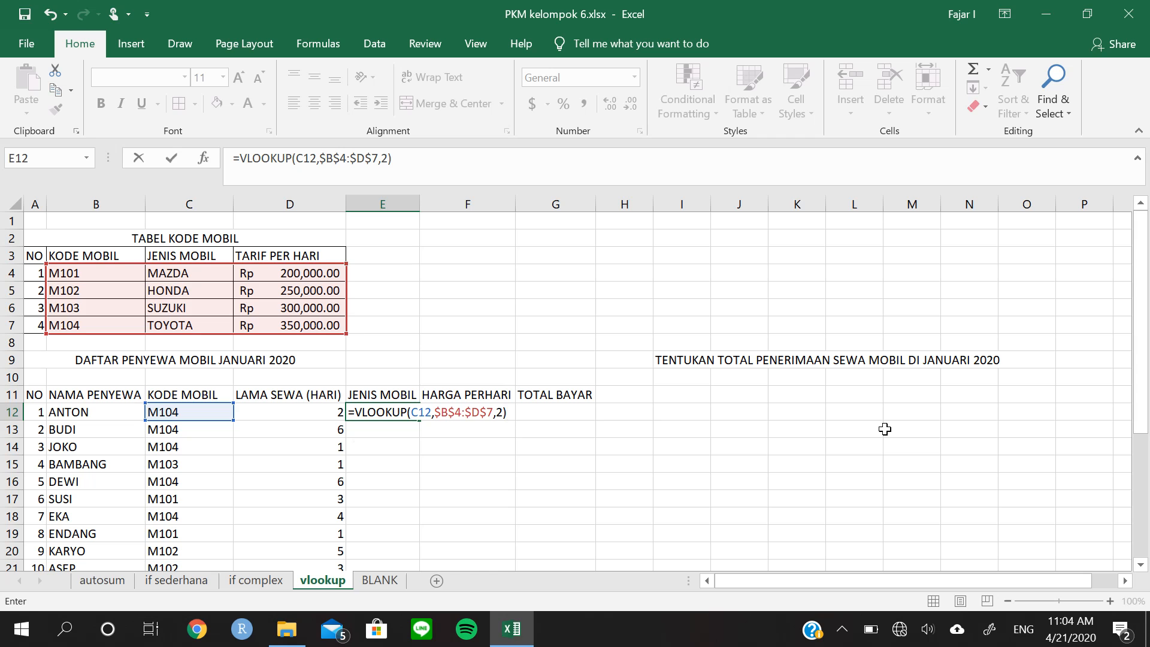
pyautogui.press('Return')
pyautogui.press('Up')
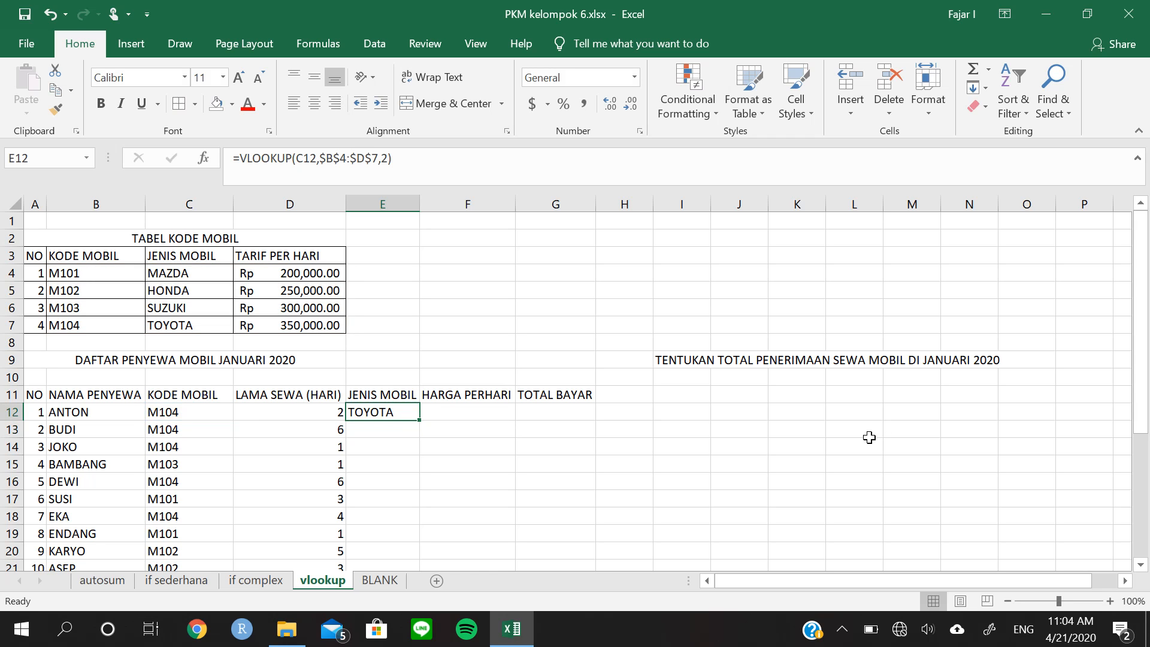
pyautogui.doubleClick(420, 424)
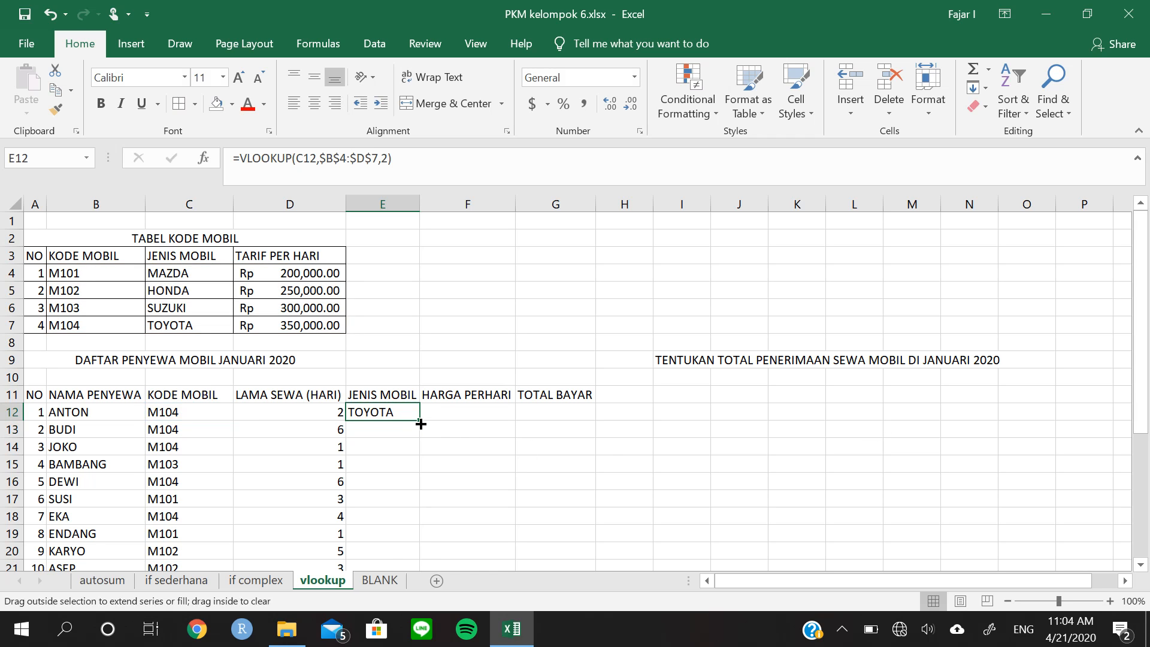
# Check the fourth renter's looked-up car type in E15 against the car code in C15 and the code table
pyautogui.scroll(-1, 450, 472)
pyautogui.click(390, 419)
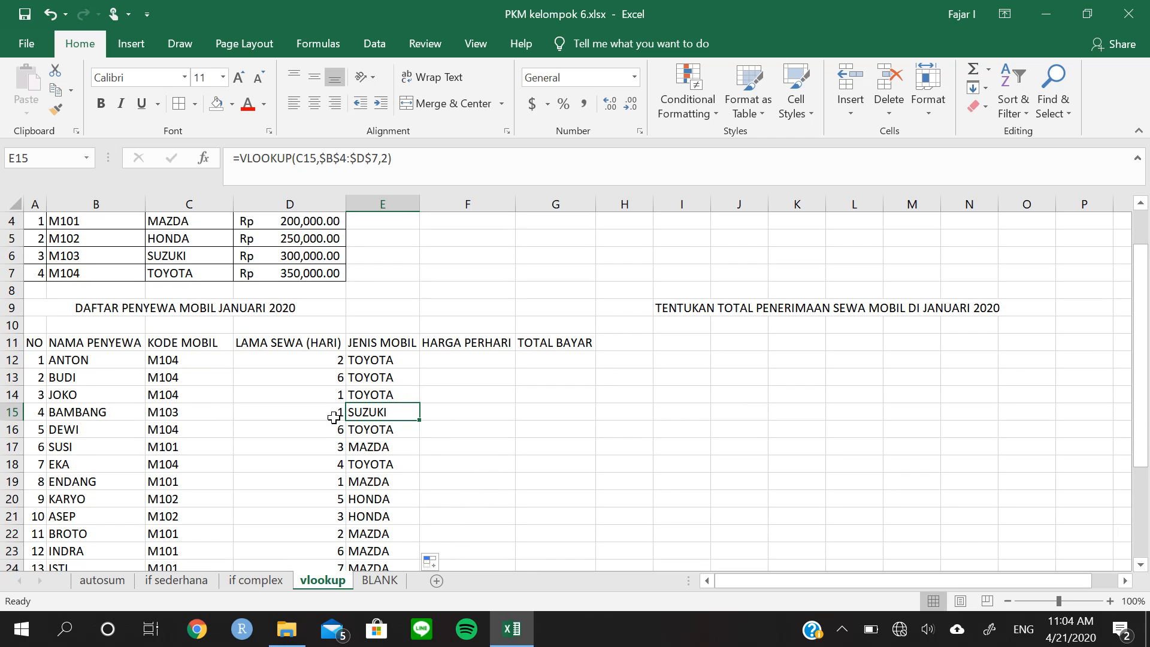
pyautogui.click(163, 417)
pyautogui.click(373, 417)
pyautogui.scroll(1, 276, 371)
pyautogui.click(176, 318)
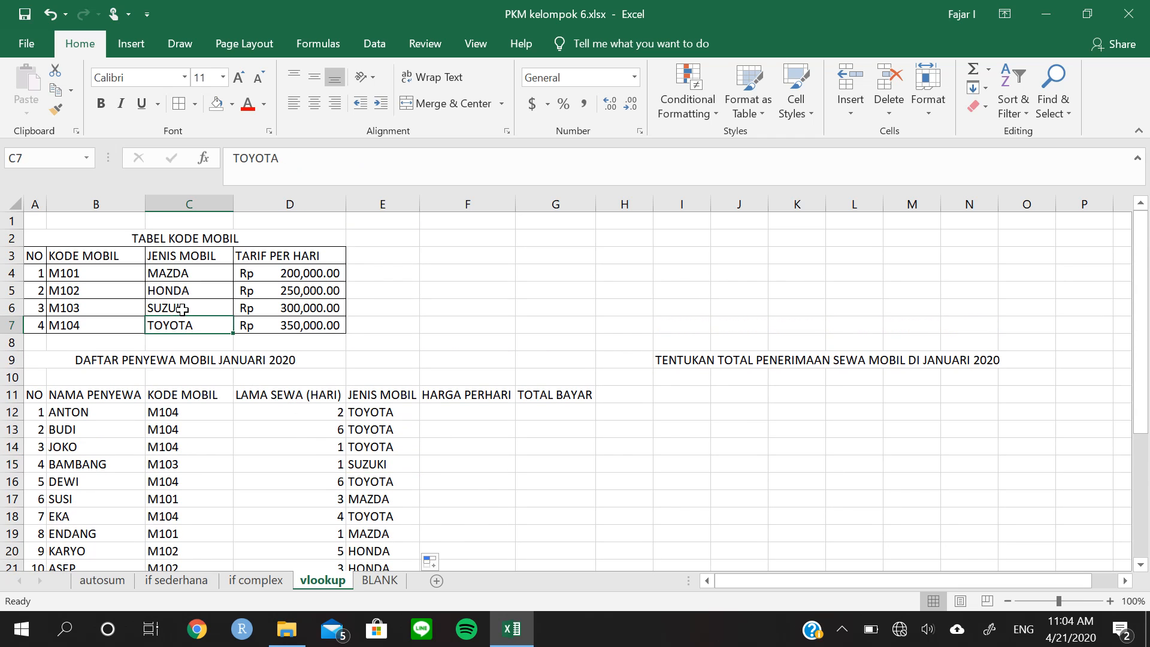
pyautogui.click(190, 311)
# Begin a VLOOKUP formula in F12 under HARGA PERHARI, using the car code in C12 as the lookup value
pyautogui.click(454, 413)
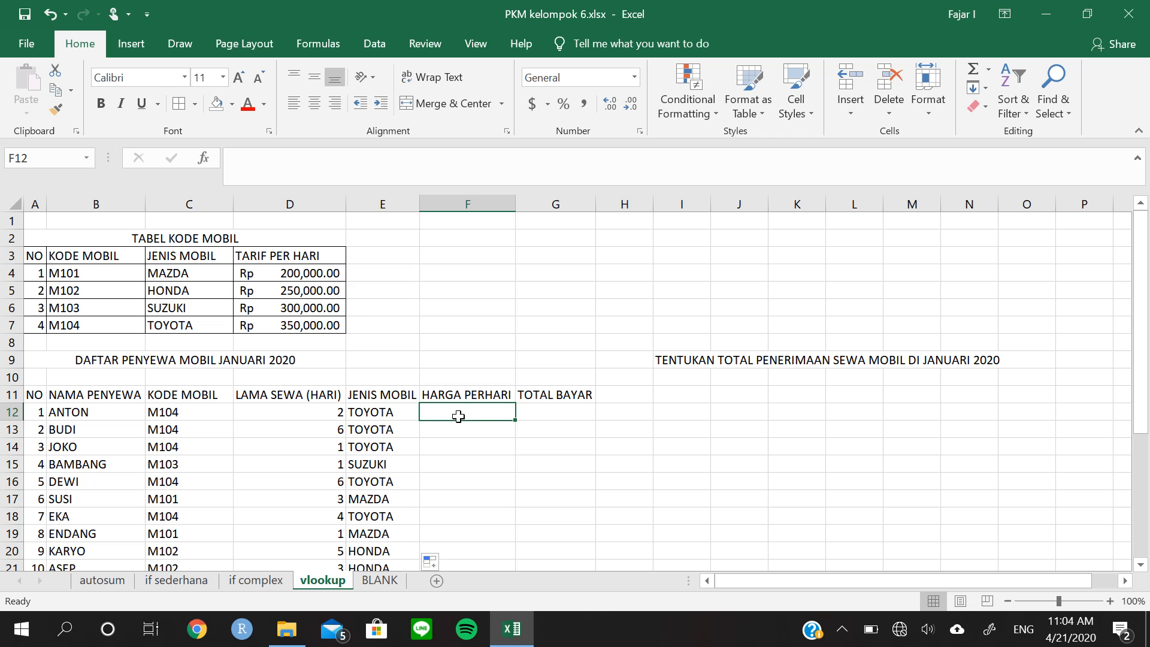
pyautogui.click(281, 277)
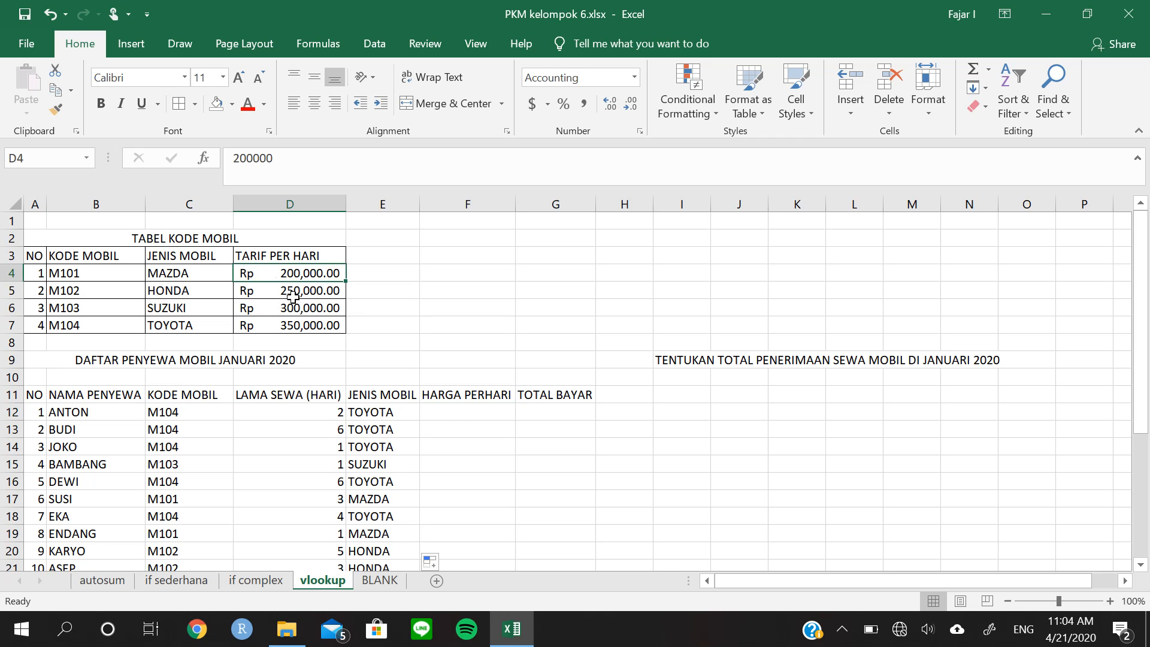
pyautogui.click(448, 418)
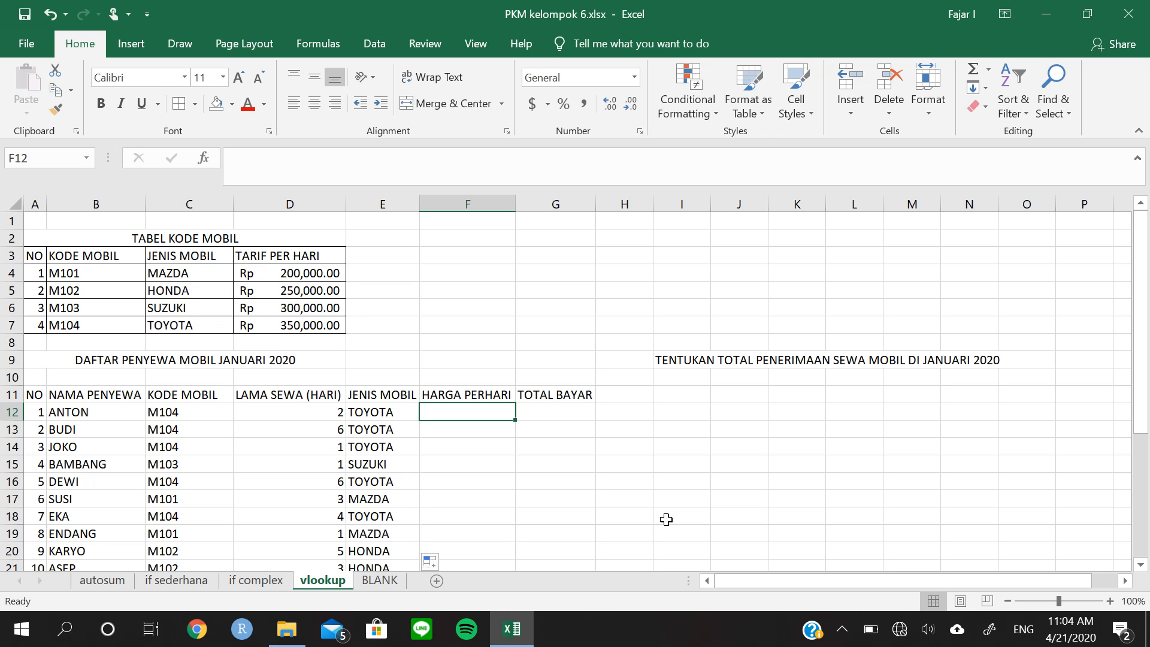
pyautogui.write('=VL')
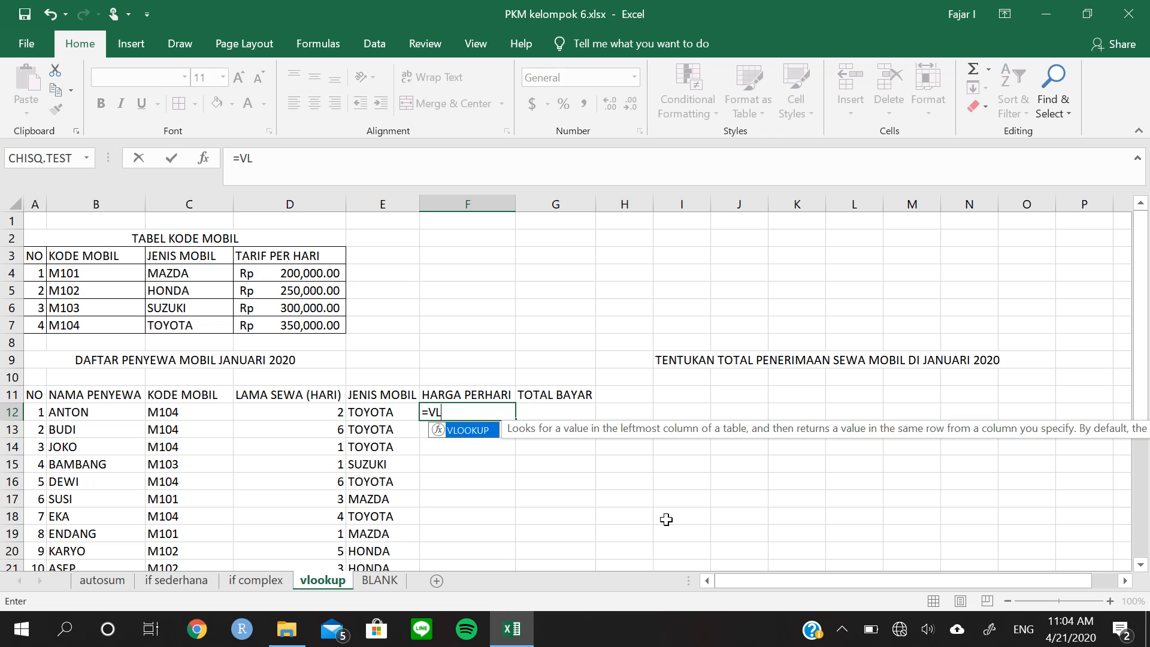
pyautogui.press('Tab')
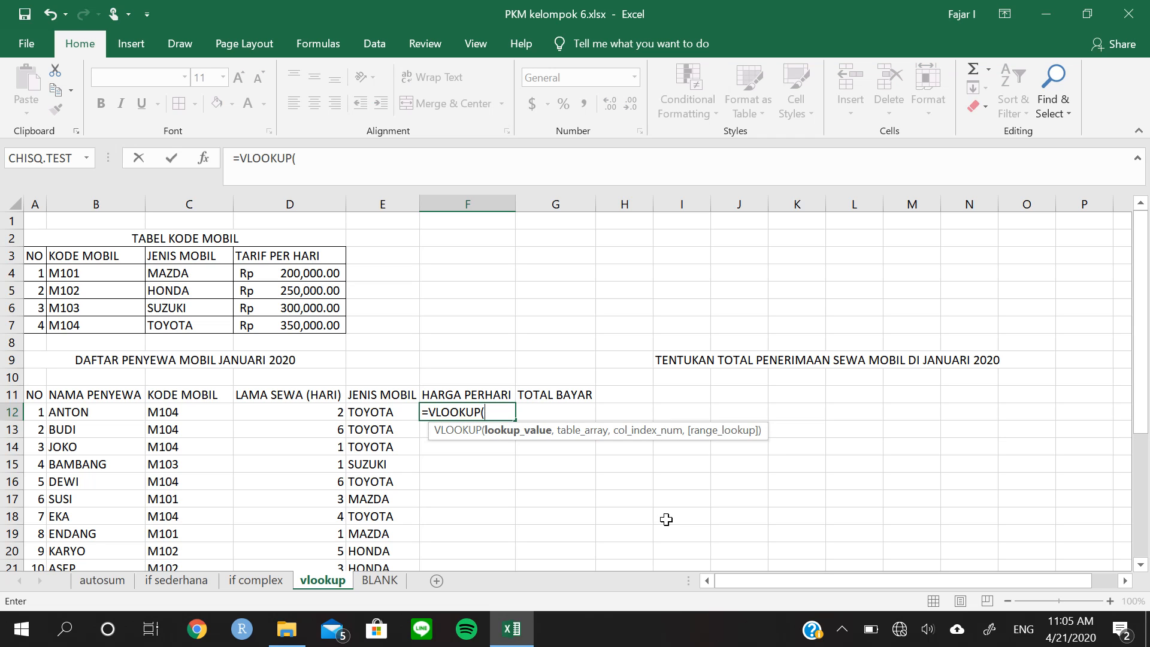
pyautogui.click(178, 413)
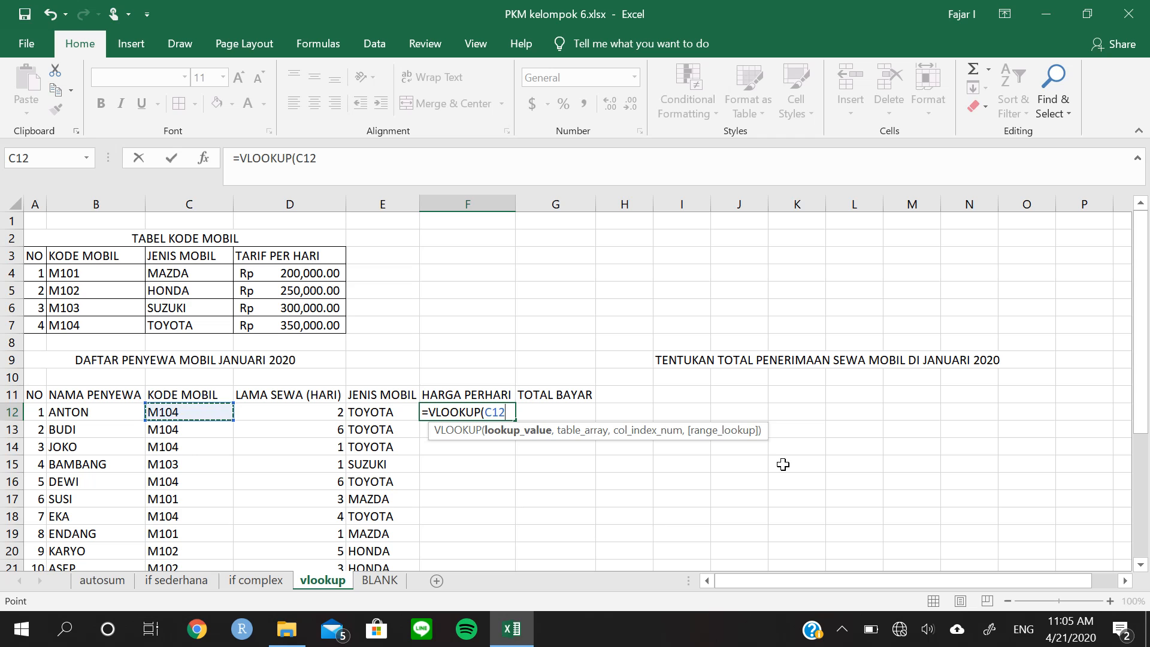
pyautogui.write(',')
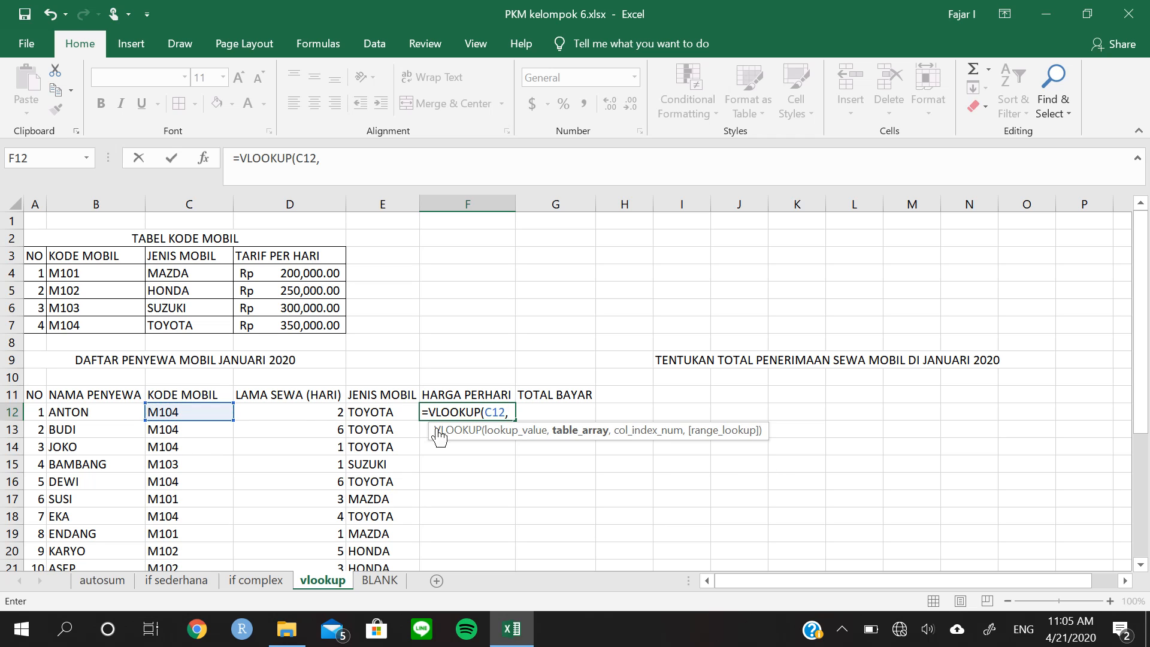
# Complete the F12 formula with the absolute table array $B$4:$D$7 and column index 3
pyautogui.moveTo(106, 276); pyautogui.dragTo(265, 326)
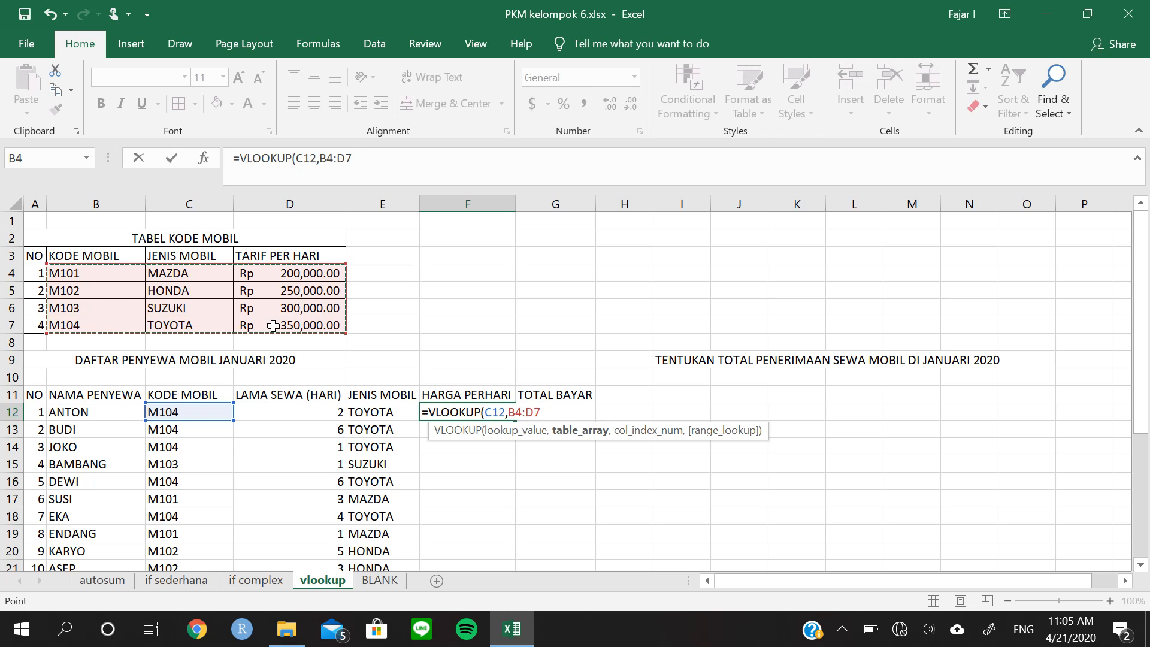
pyautogui.press('F4')
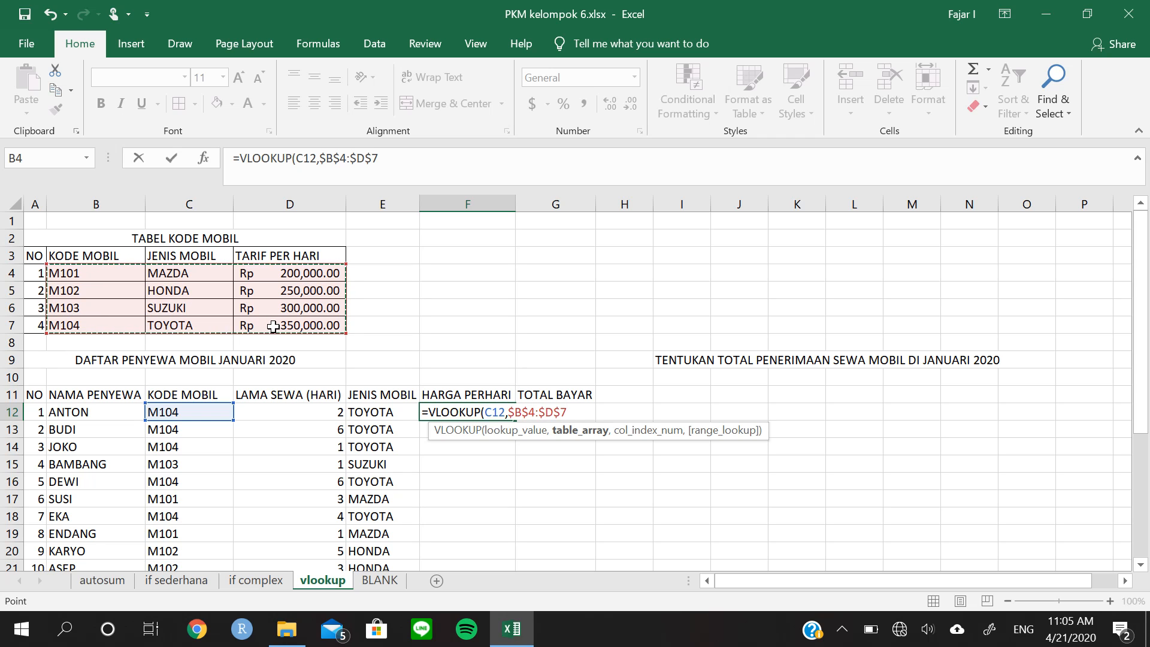
pyautogui.write(',3')
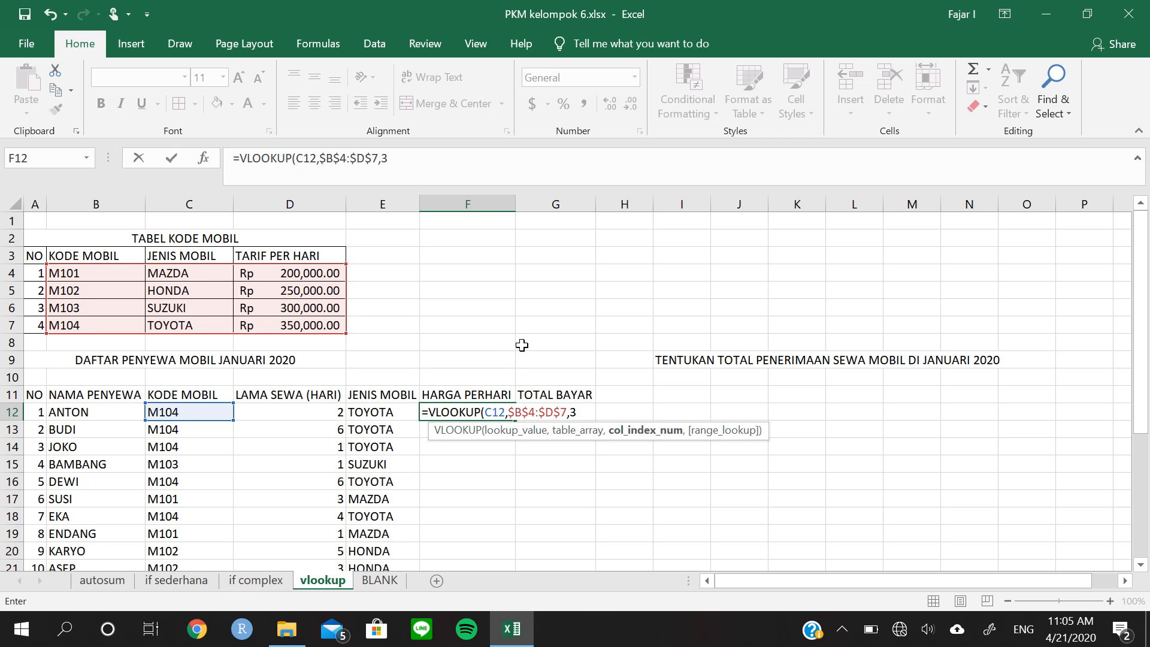
pyautogui.write(')')
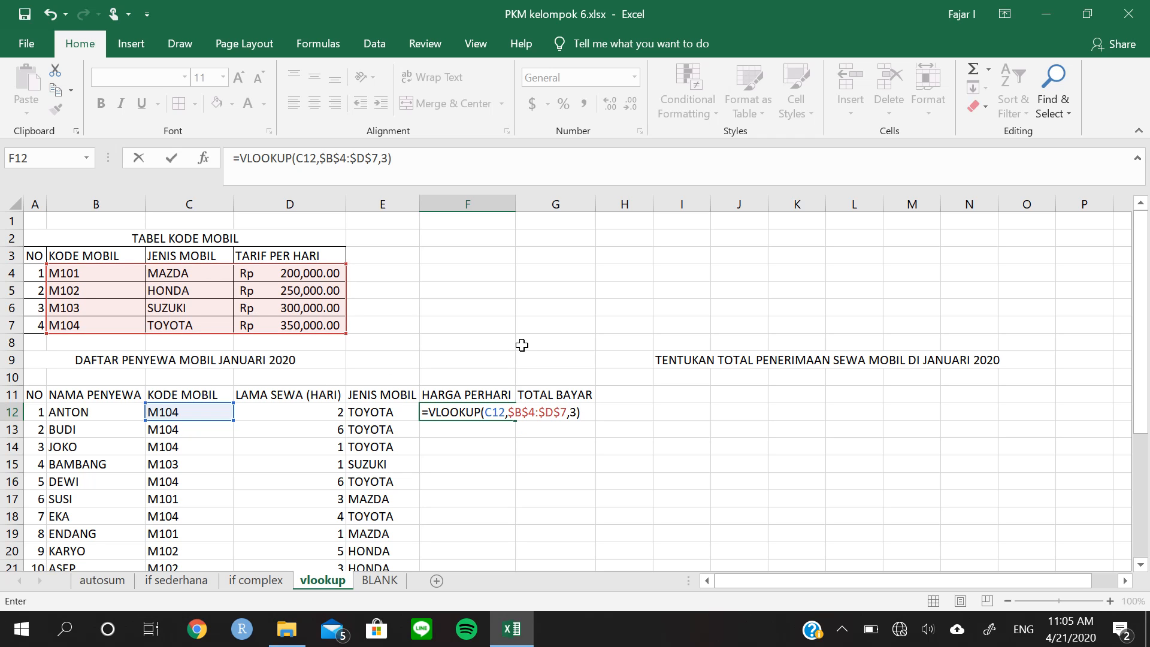
pyautogui.press('Return')
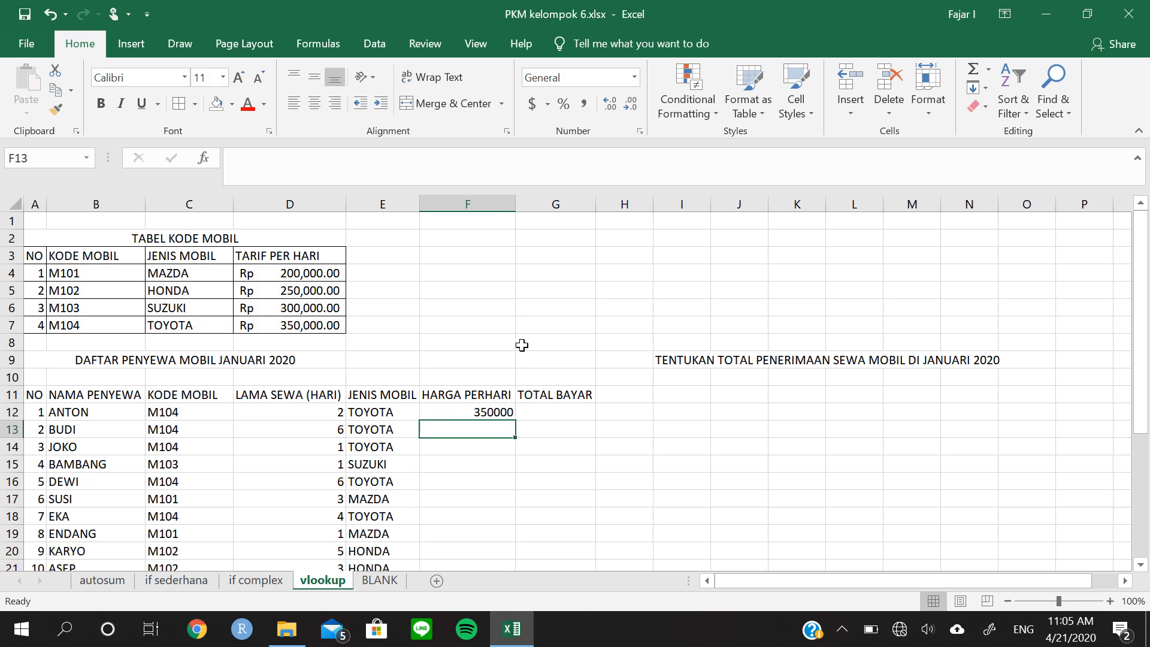
# Fill the daily-rate formula from F12 down the HARGA PERHARI column for all renters
pyautogui.press('Up')
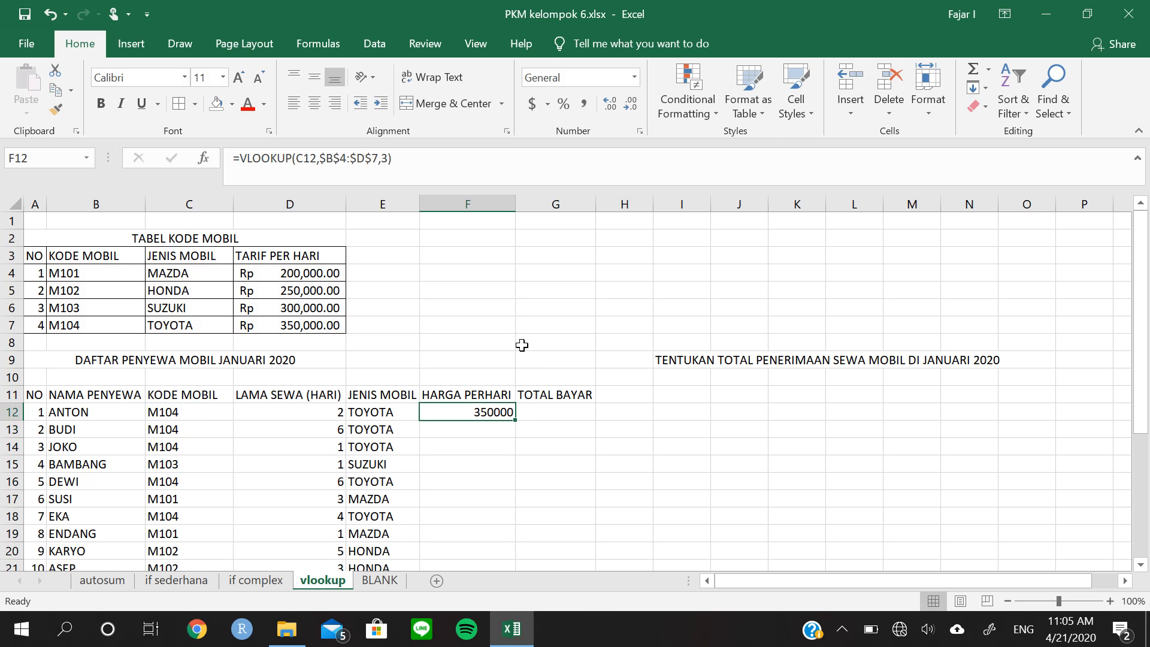
pyautogui.doubleClick(520, 422)
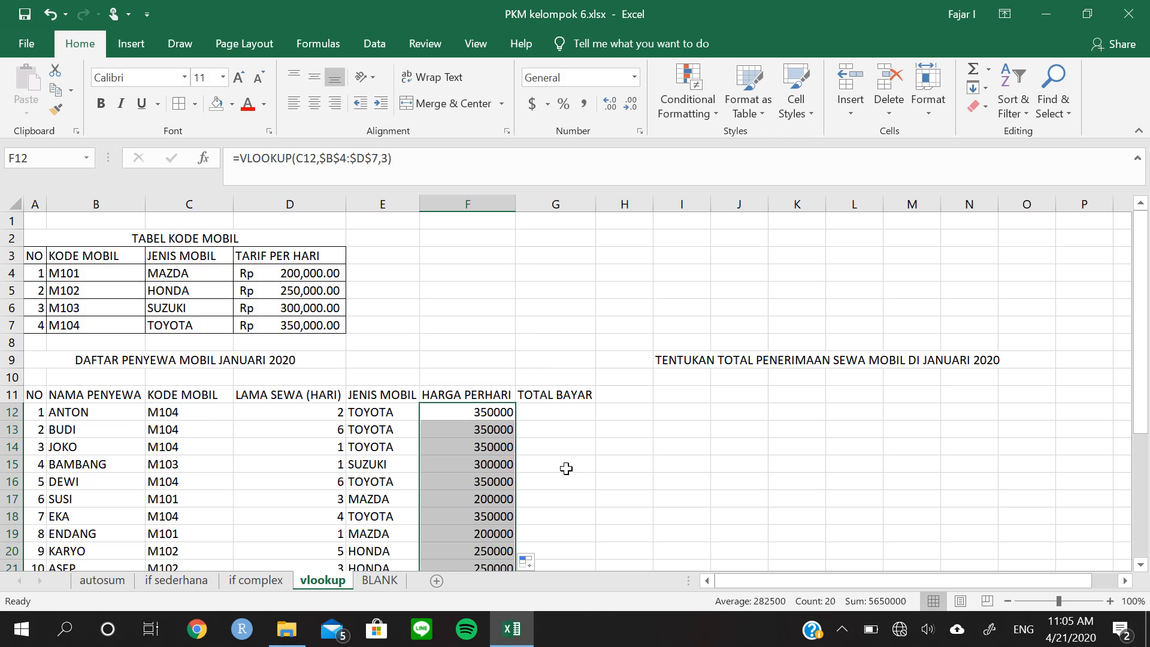
pyautogui.scroll(-4, 593, 496)
pyautogui.scroll(4, 594, 498)
# Enter =D12*F12 in G12 to multiply the rental days by the daily rate for TOTAL BAYAR
pyautogui.click(557, 413)
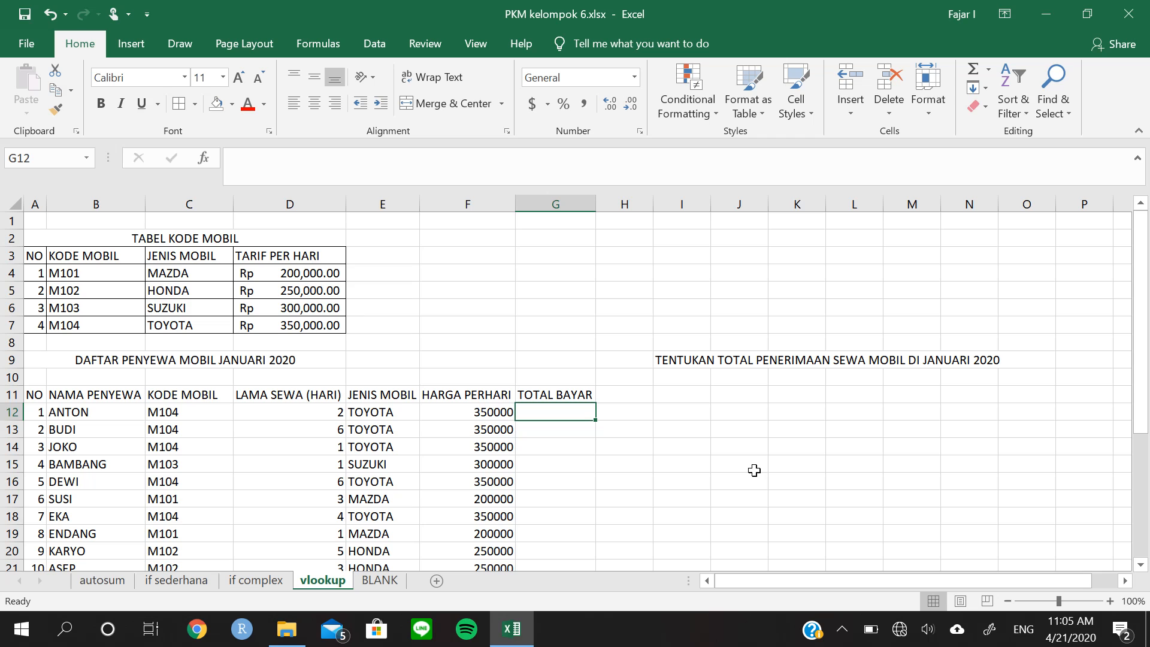
pyautogui.write('=')
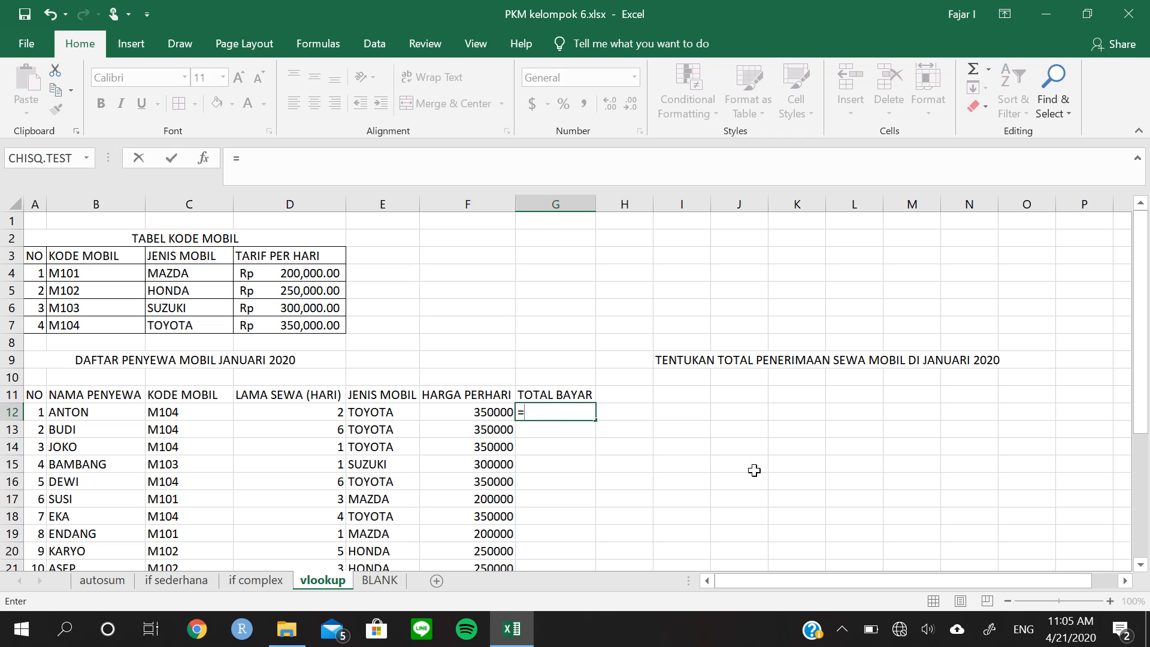
pyautogui.press('Left')
pyautogui.press('Left')
pyautogui.press('Left')
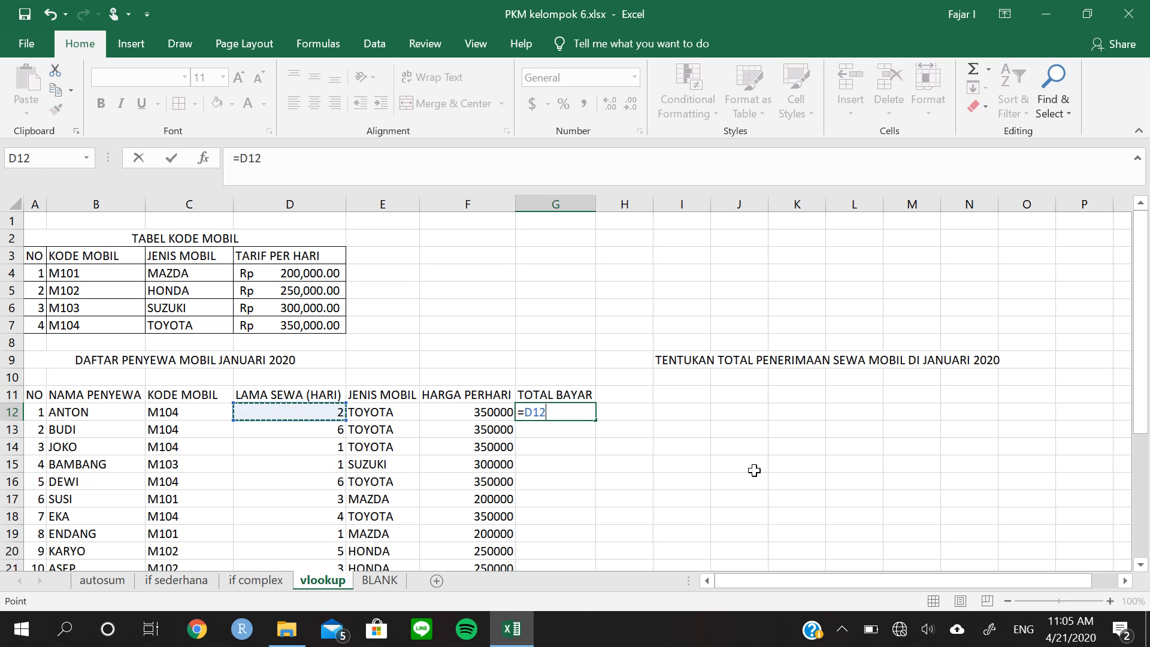
pyautogui.write('*')
pyautogui.press('Left')
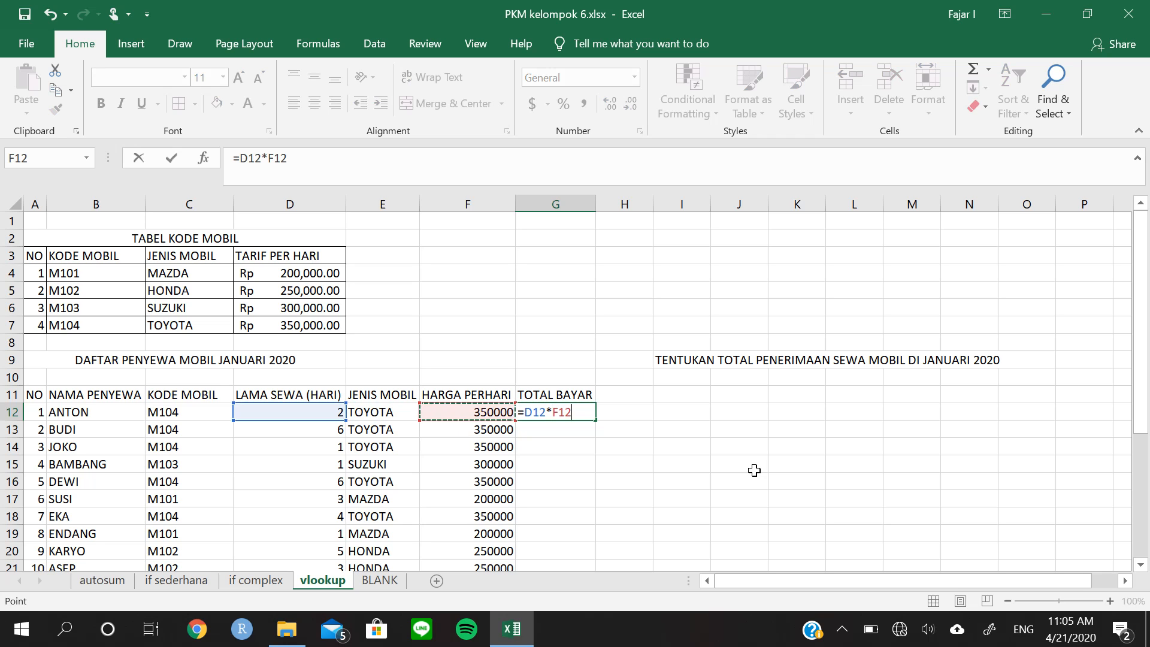
pyautogui.press('Return')
# Fill the payment formula from G12 down the TOTAL BAYAR column through row 31
pyautogui.press('Up')
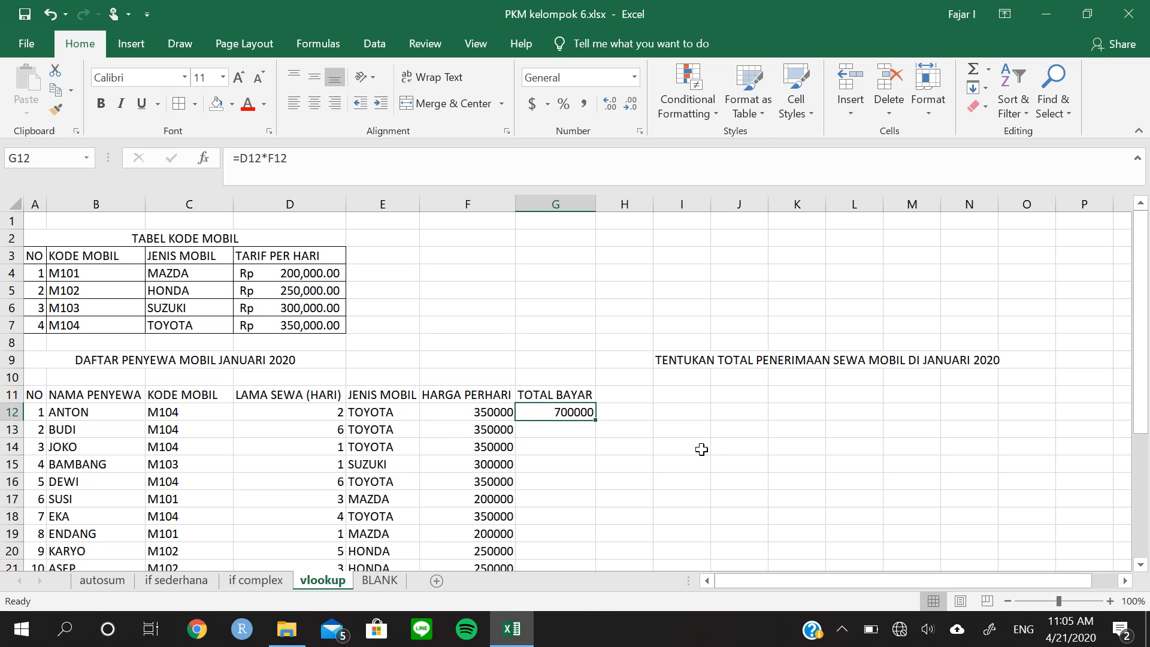
pyautogui.doubleClick(594, 422)
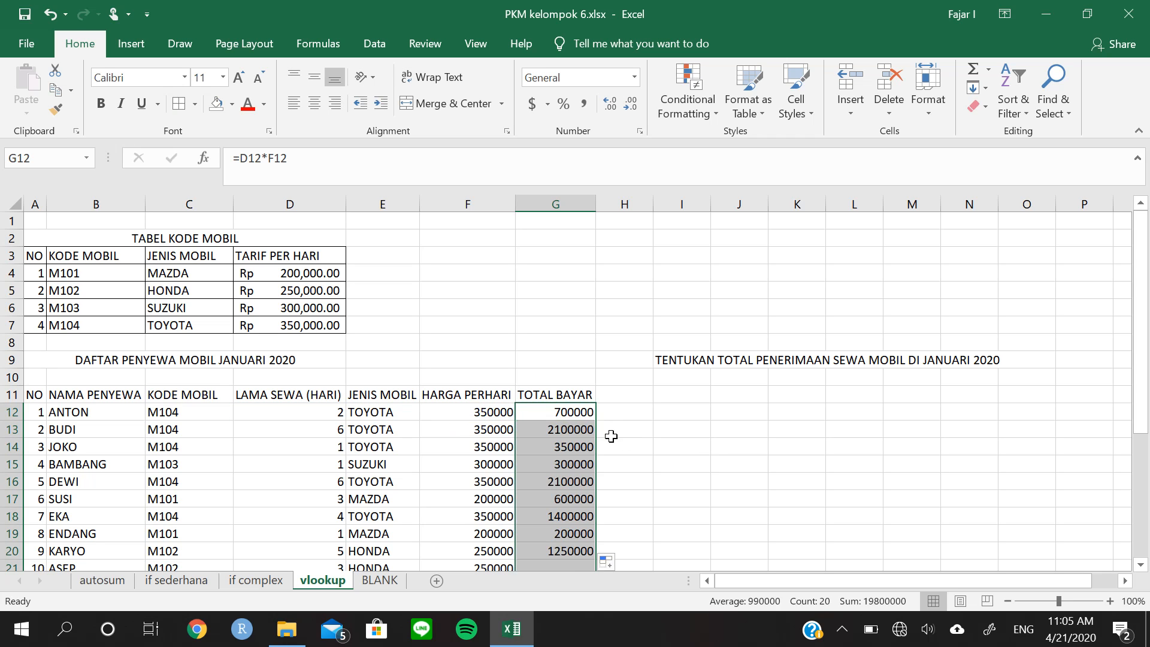
pyautogui.scroll(-1, 651, 474)
pyautogui.scroll(-3, 651, 474)
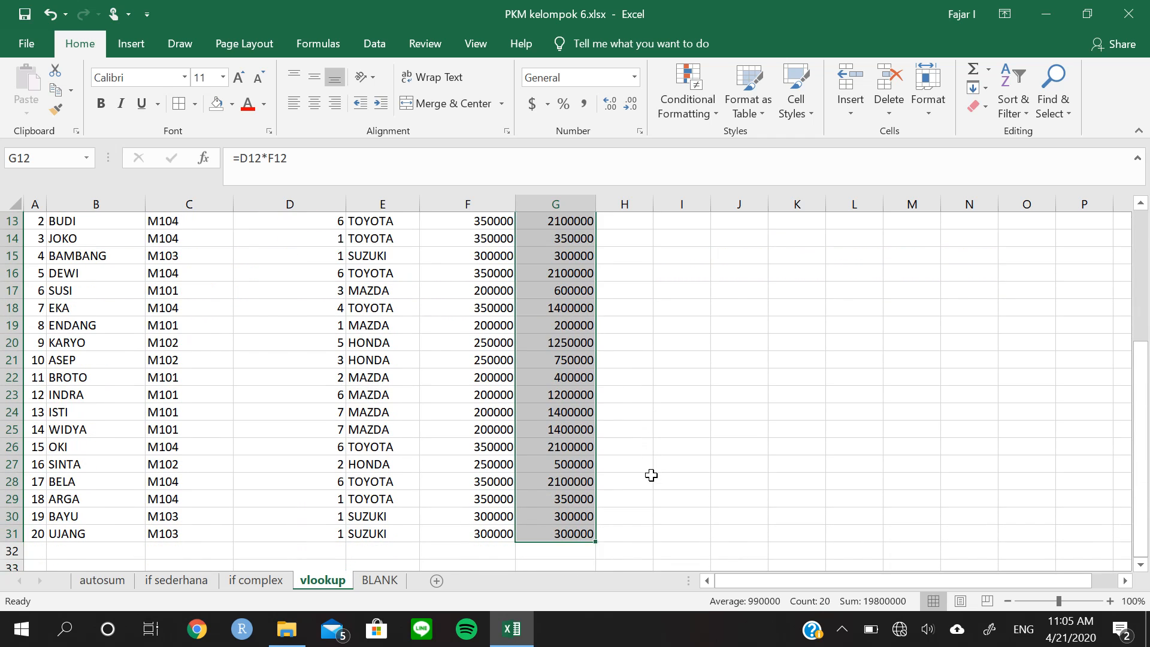
# Format the TOTAL BAYAR amounts in G12:G31 as accounting values with the Rp English (Indonesia) currency
pyautogui.scroll(3, 651, 475)
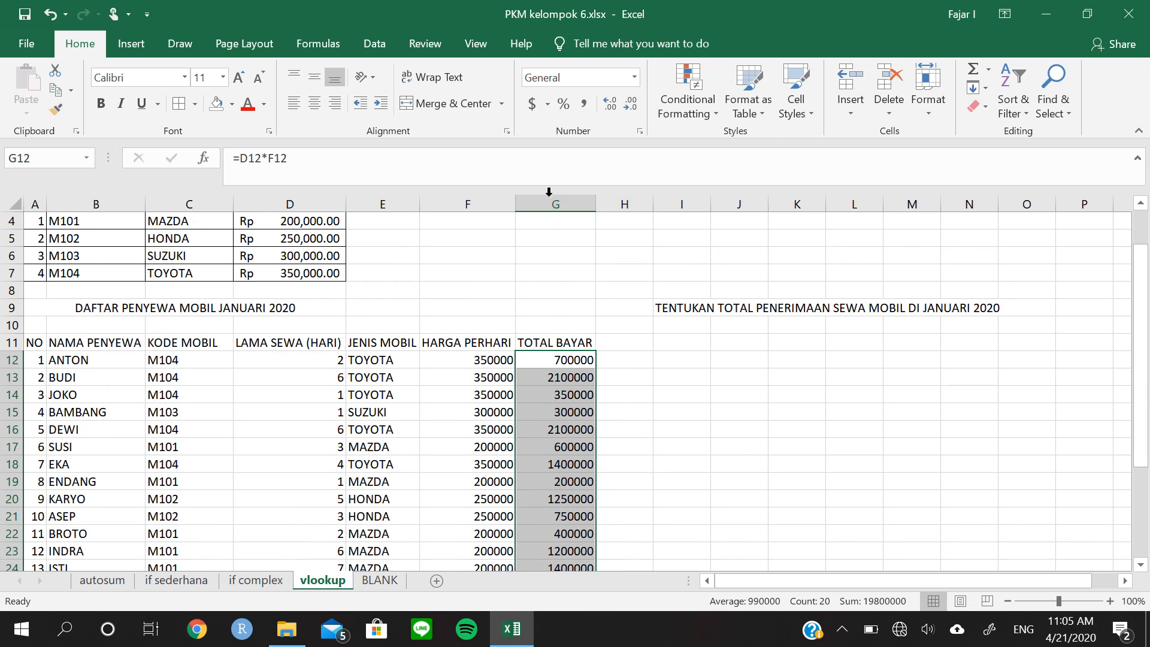
pyautogui.click(547, 105)
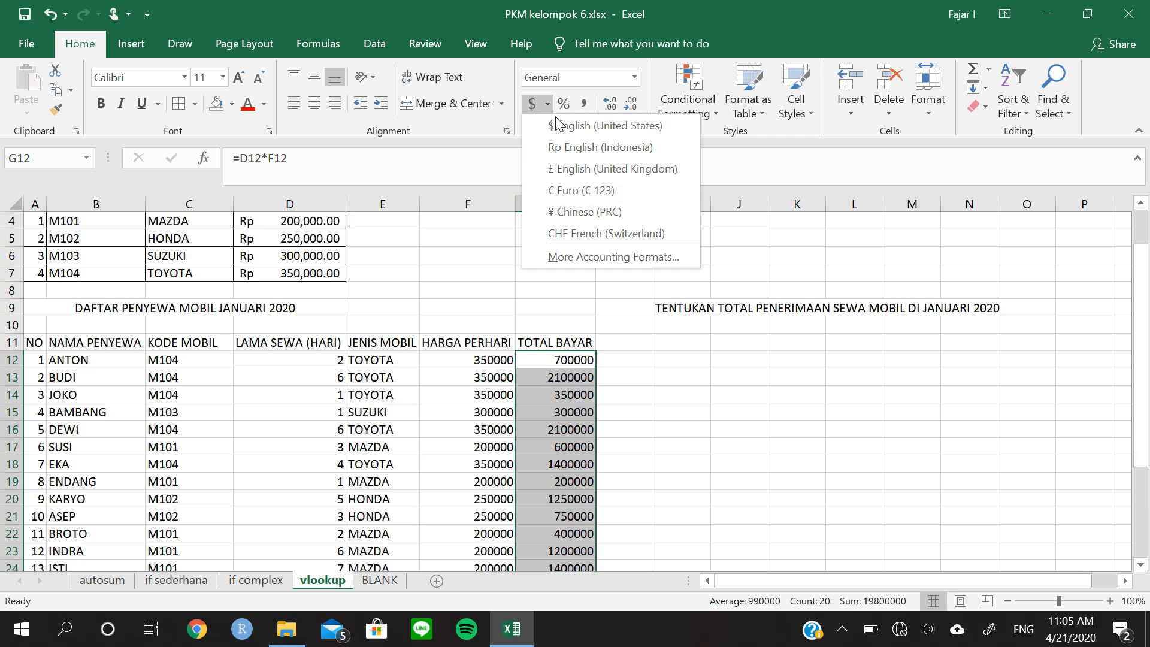
pyautogui.click(573, 149)
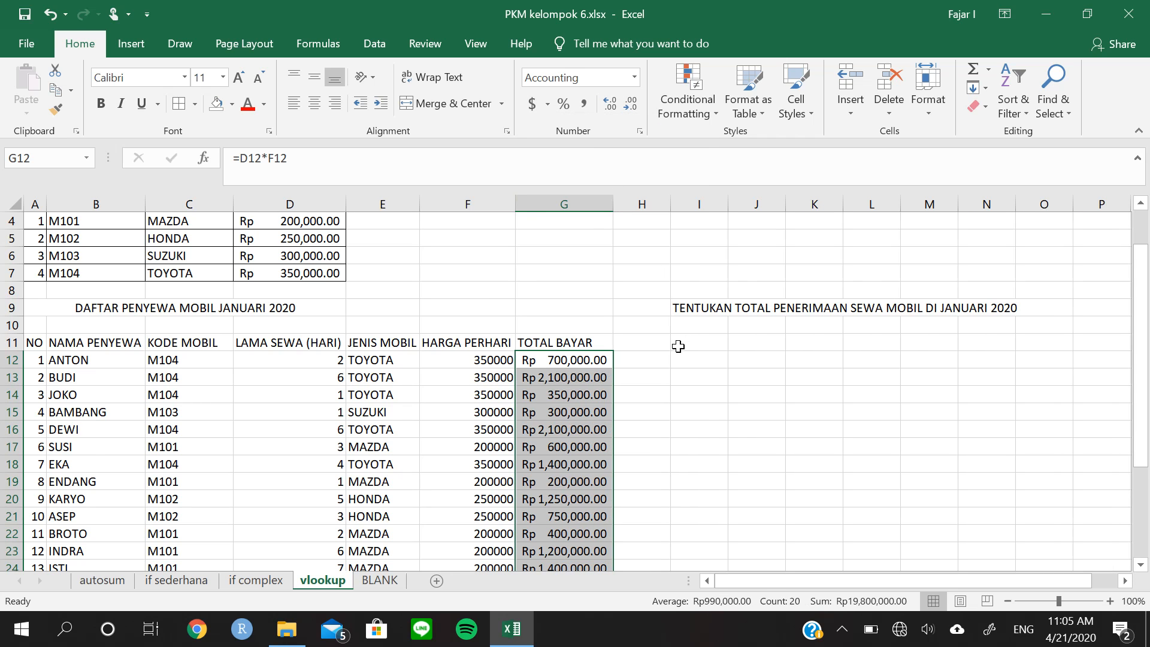
# Total the payments in G32 with AutoSum over G12:G31
pyautogui.scroll(-5, 677, 352)
pyautogui.click(587, 449)
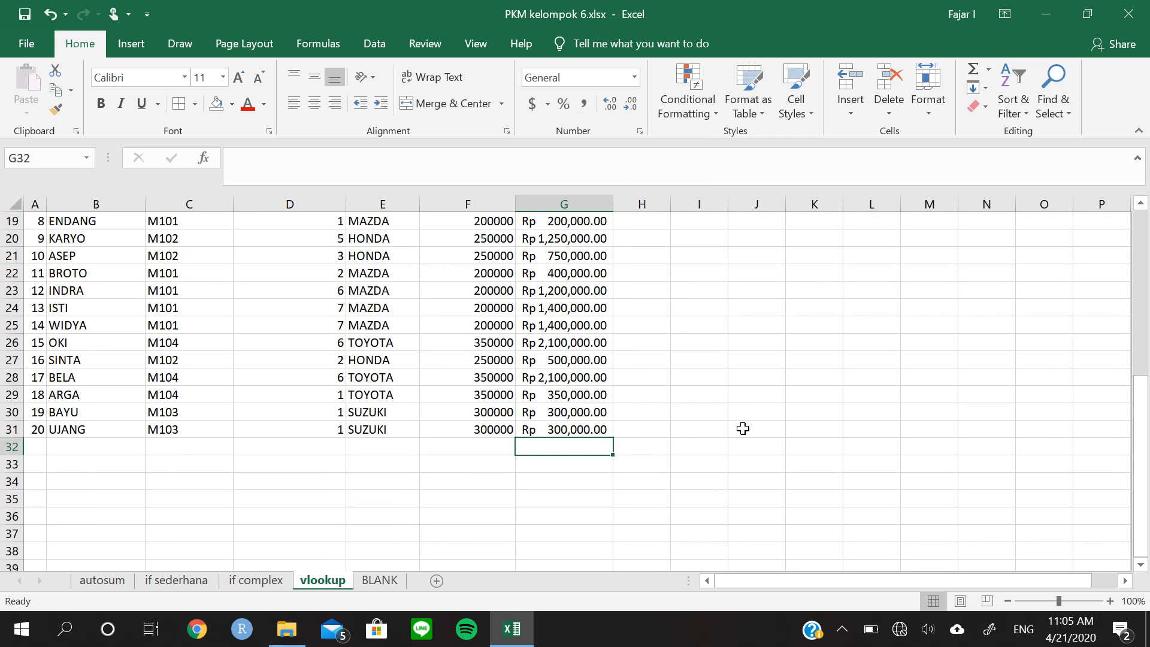
pyautogui.click(971, 64)
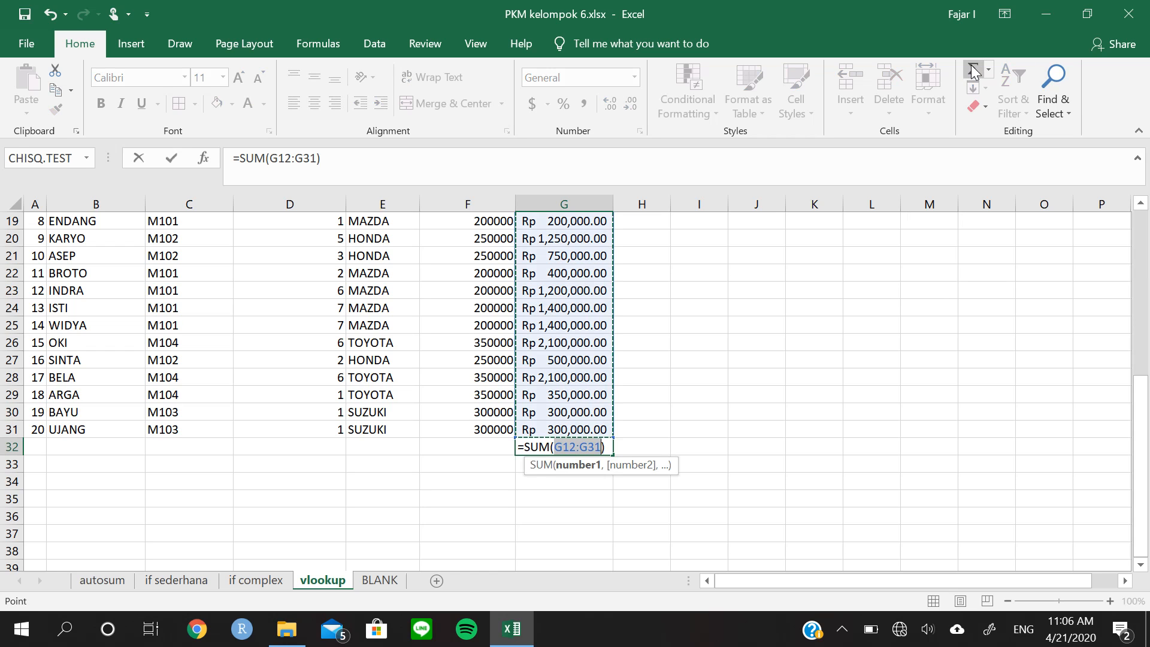
pyautogui.press('Return')
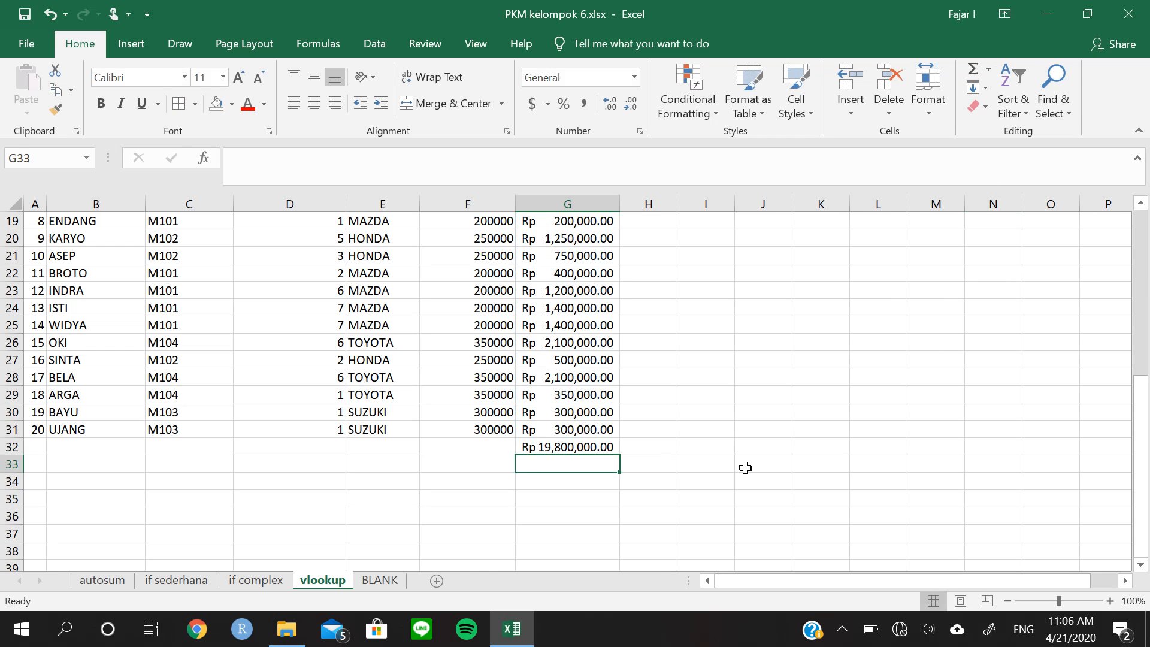
# Review the TOTAL BAYAR sum in G32 against the January 2020 revenue question in I9
pyautogui.click(583, 448)
pyautogui.scroll(5, 795, 346)
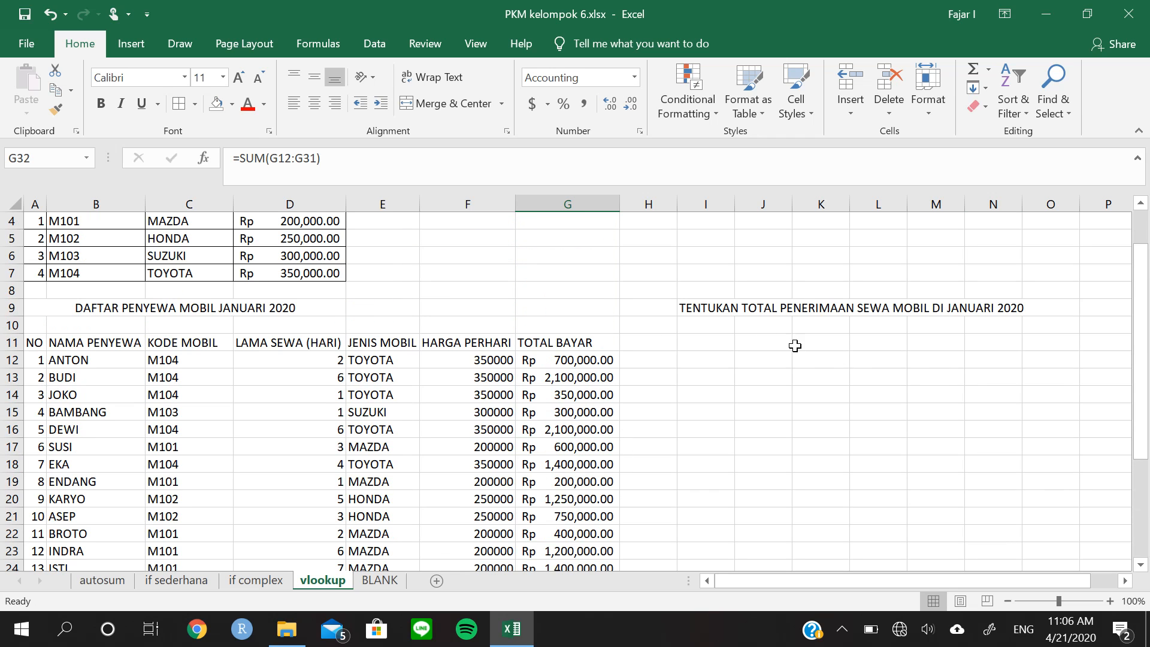
pyautogui.click(706, 316)
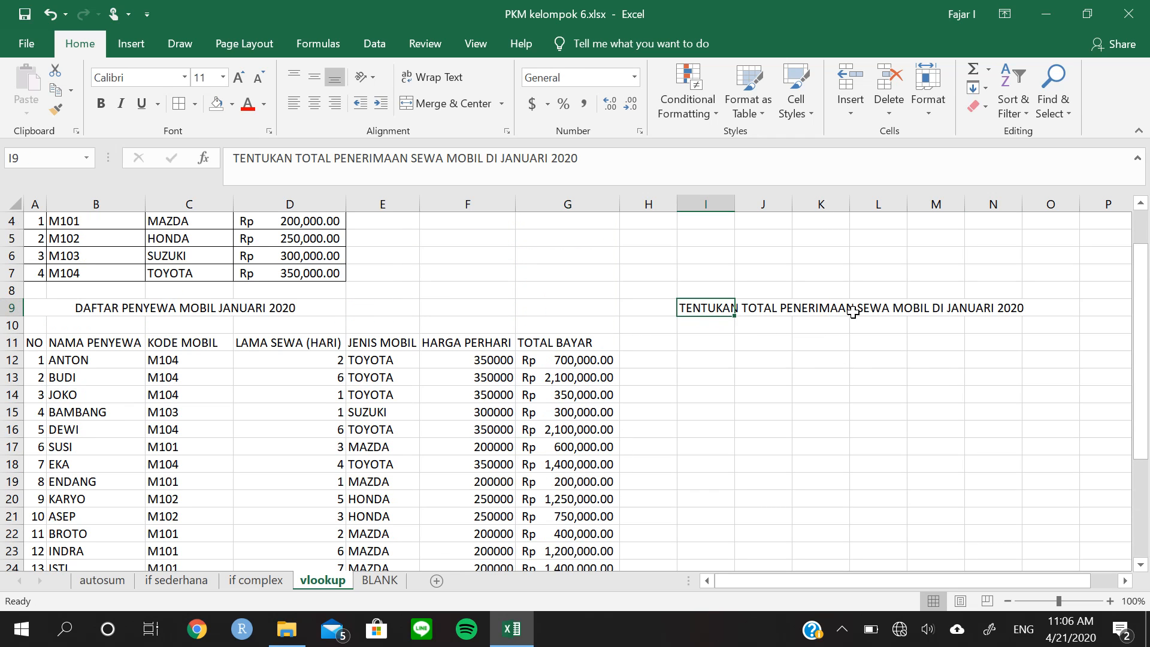
pyautogui.scroll(-6, 297, 324)
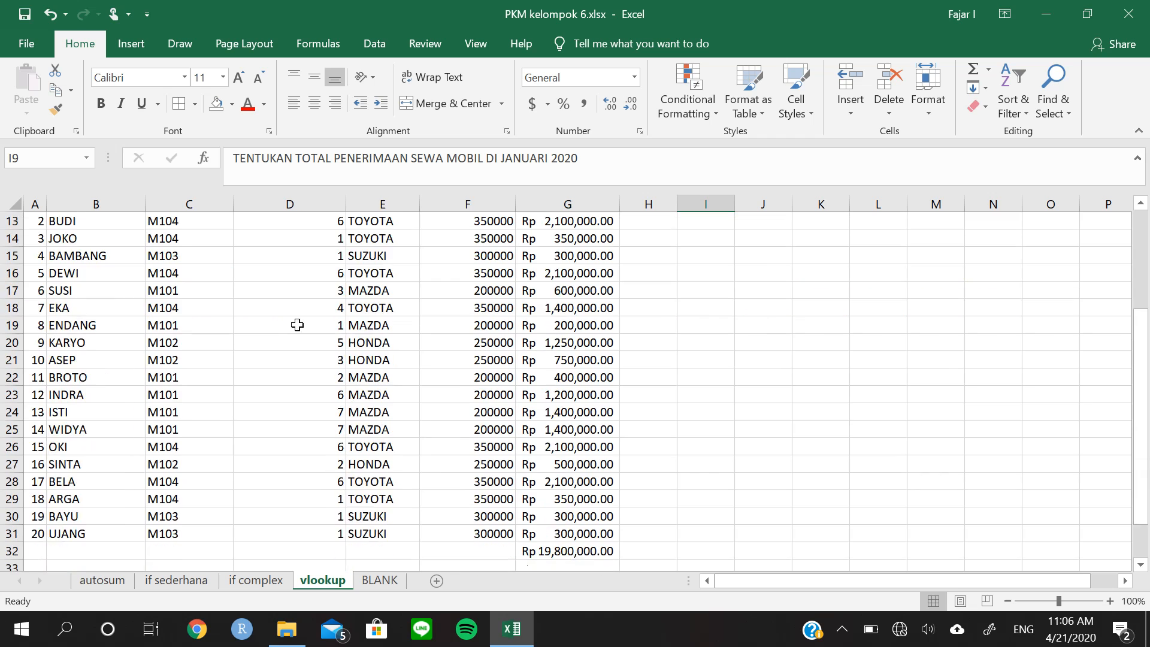
pyautogui.click(531, 398)
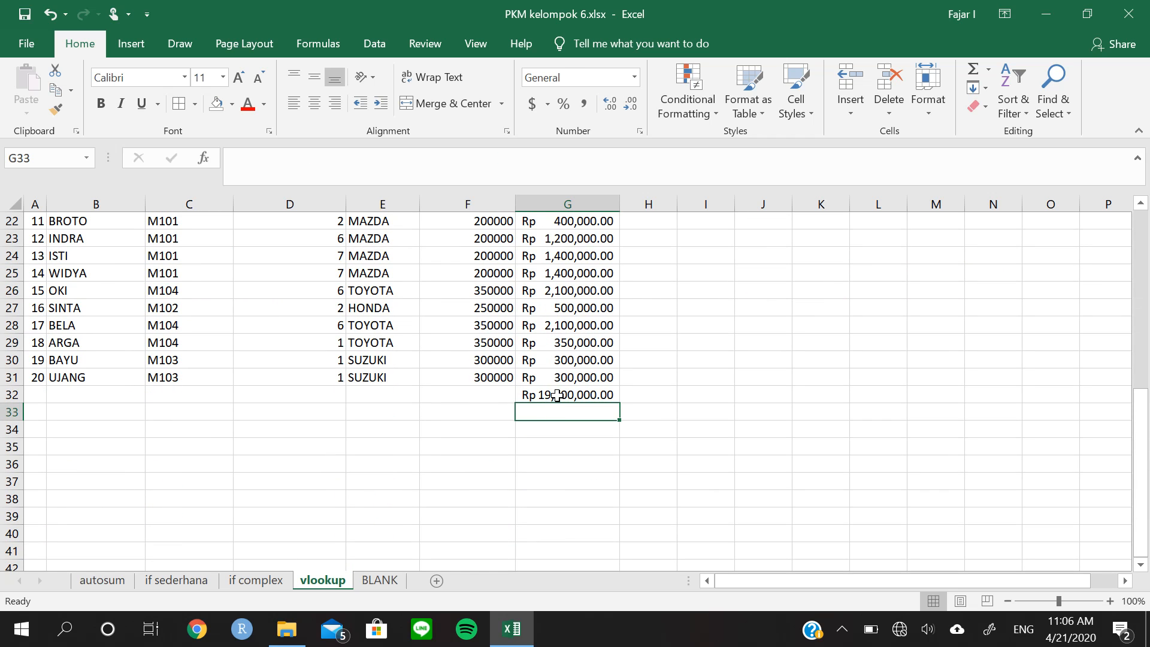